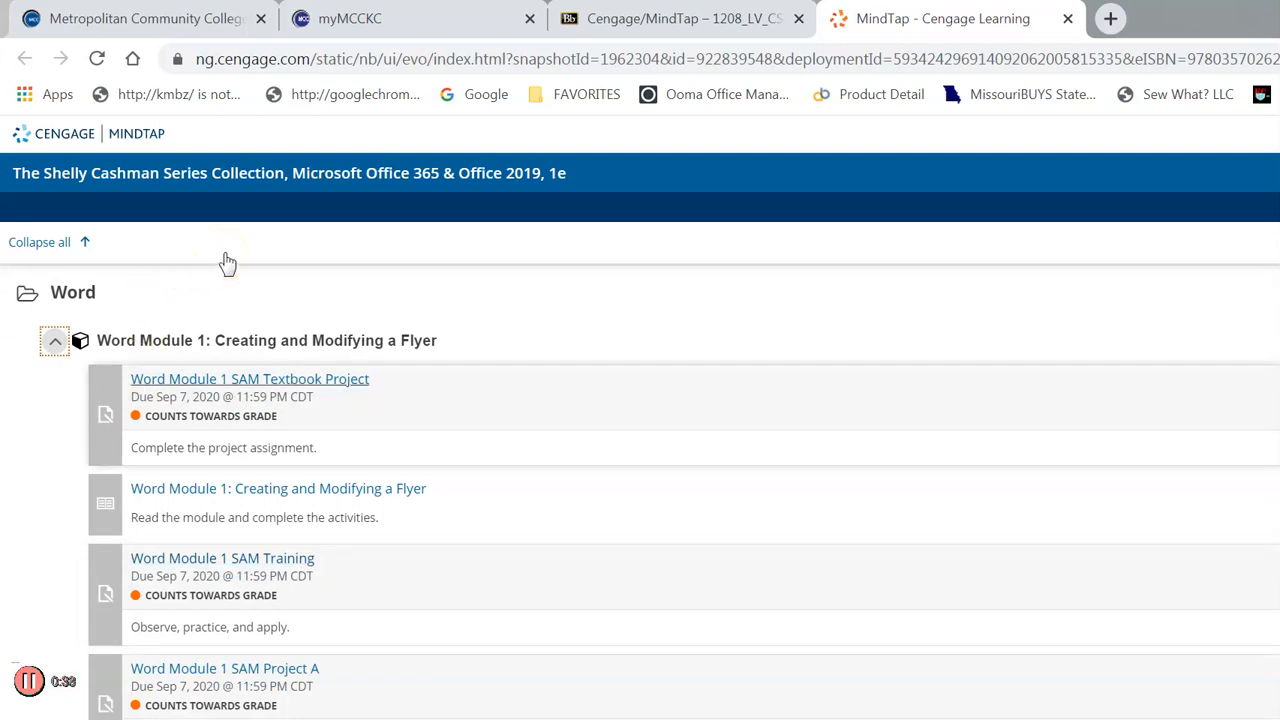
- Open the Word Module 1 SAM Textbook Project and view its Support_WD_1_WashingHands picture
left_click(177, 261)
left_click(210, 257)
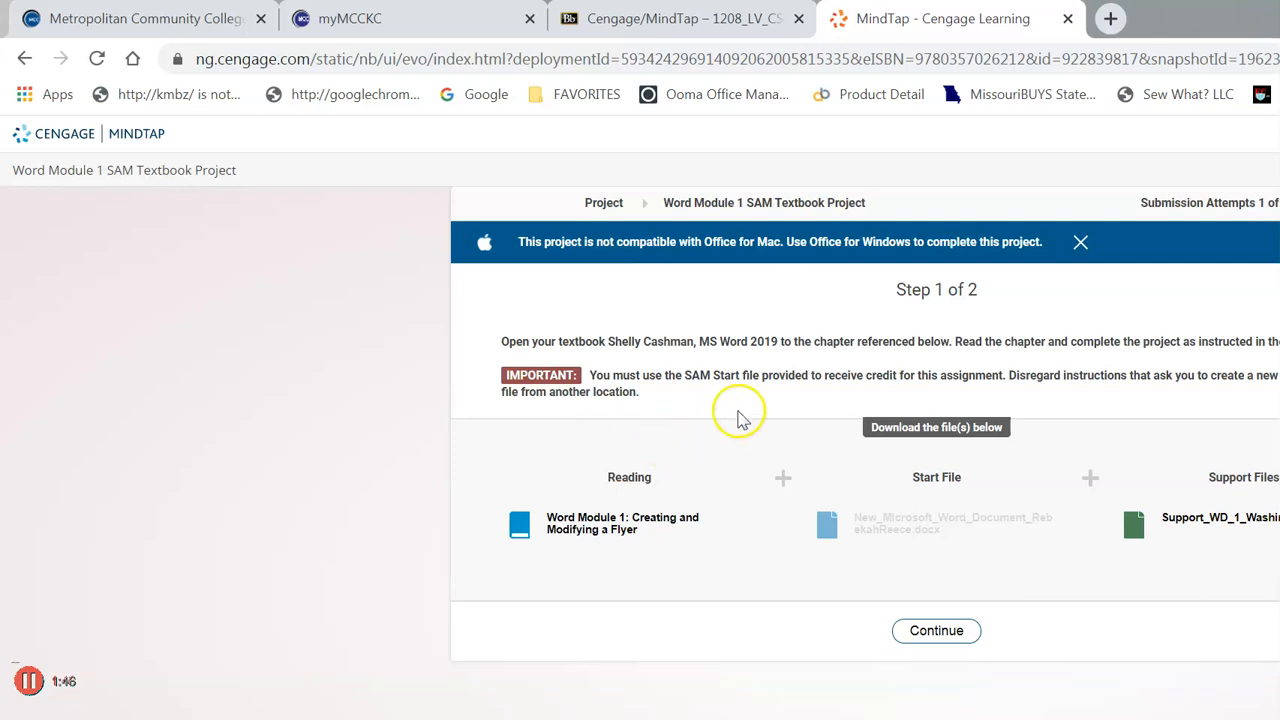
left_click(812, 352)
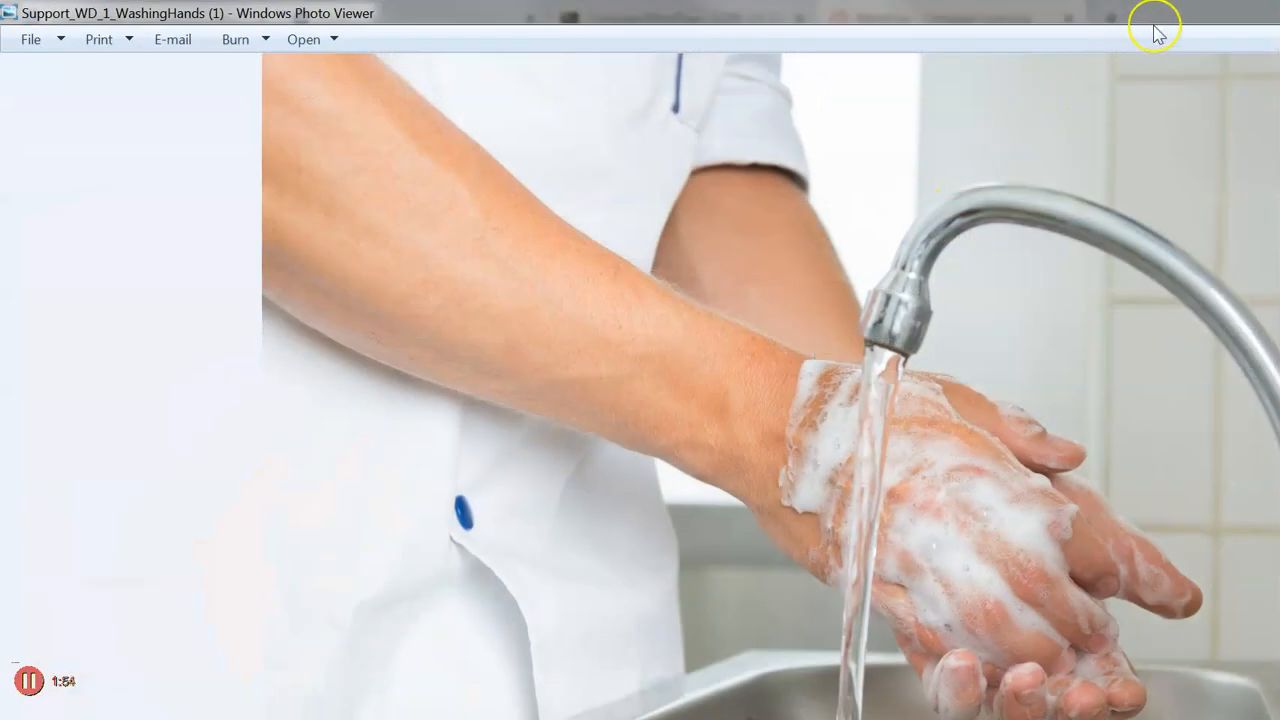
left_click(1257, 12)
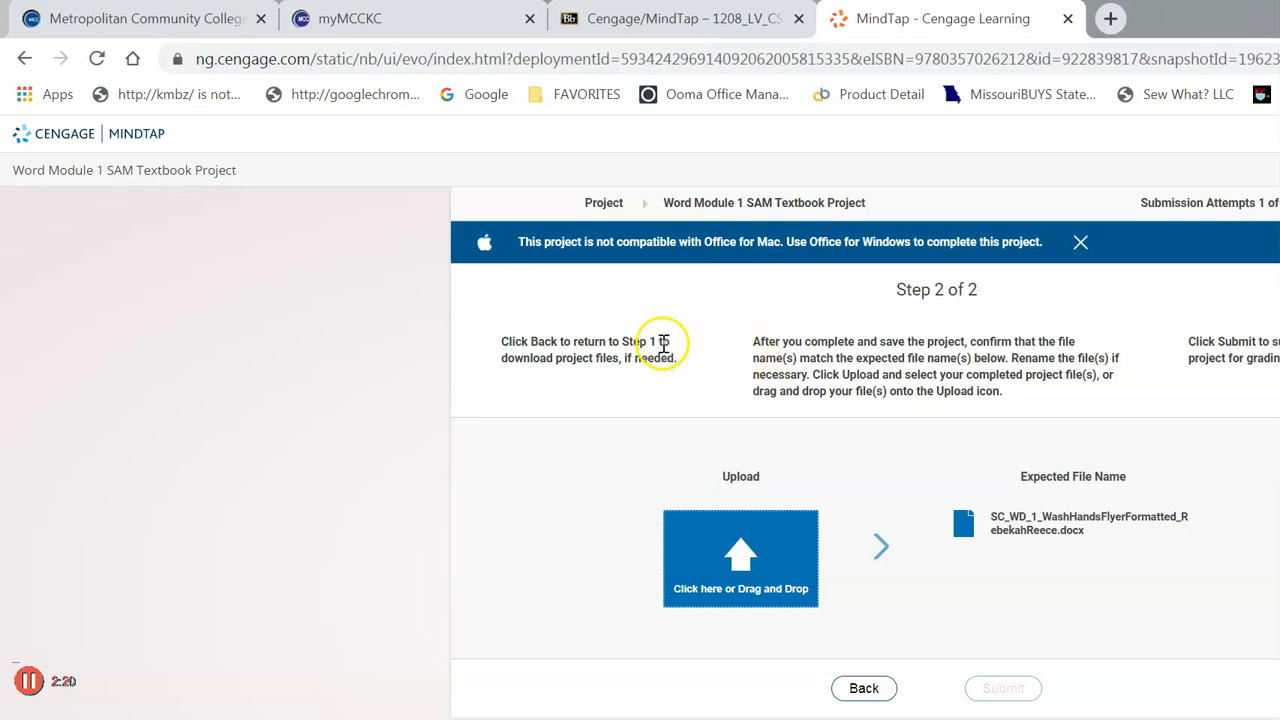
- Copy the expected file name shown for the completed wash-hands flyer in Step 2 of the project
left_click_drag(660, 343, 725, 355)
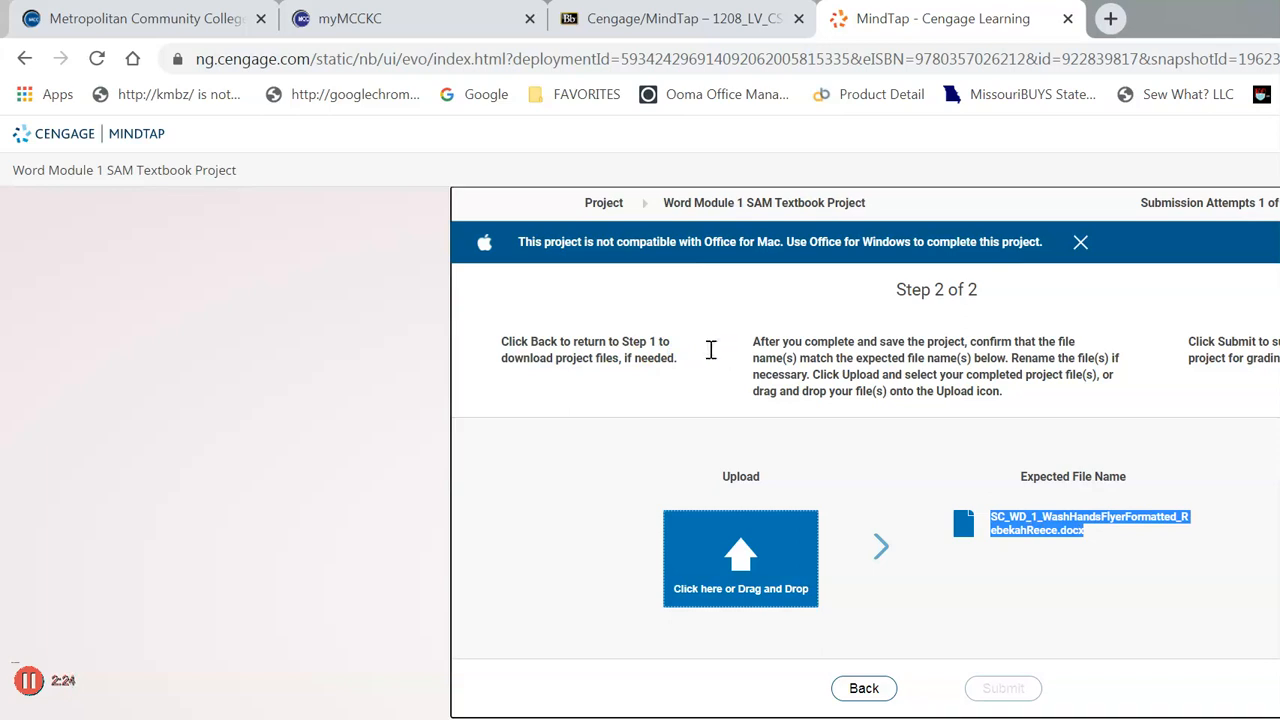
right_click(709, 354)
key("Down")
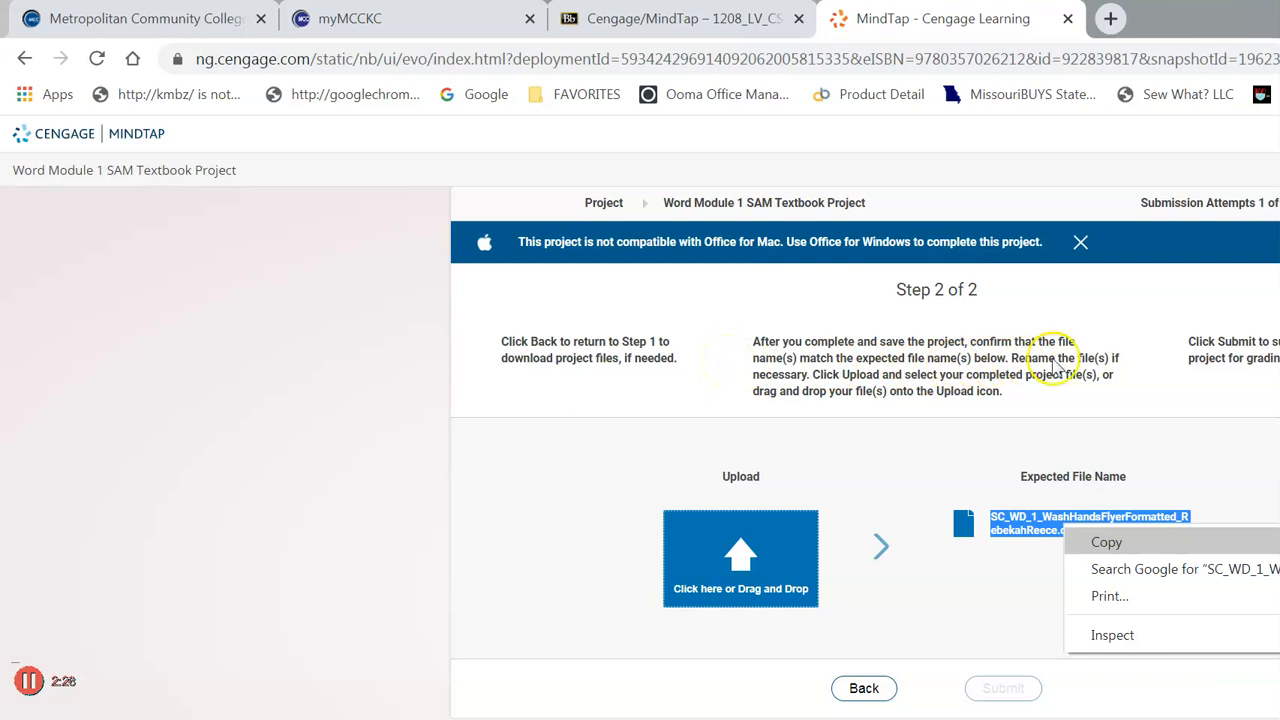
key("Down")
key("Up")
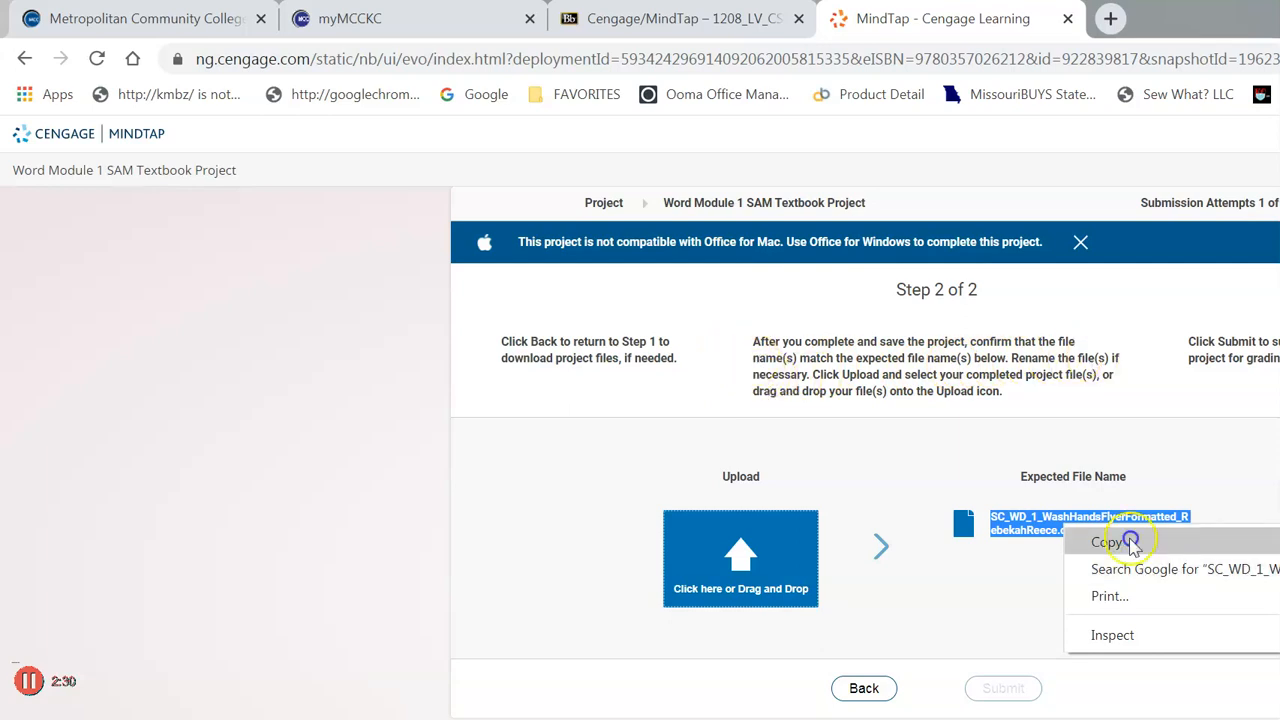
key("Return")
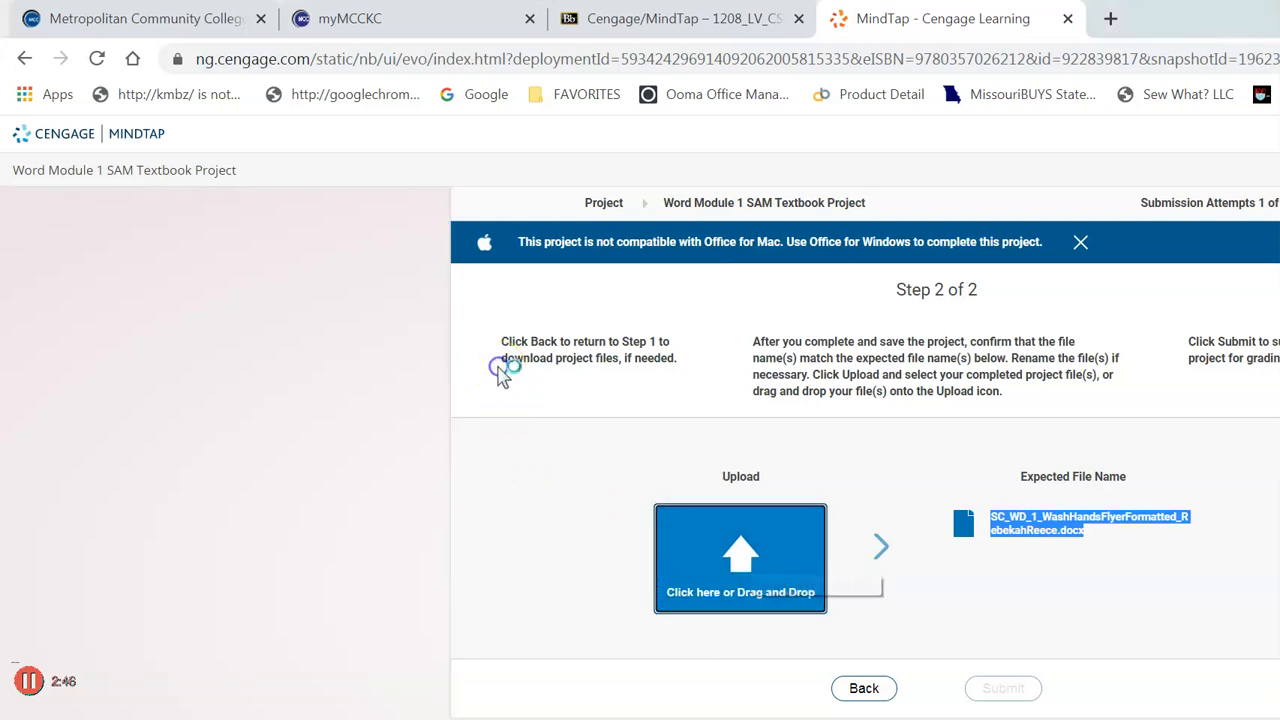
- Upload the SC_WD_1_WashHandsFlyerFormatted Word document from the Fall 2020 CSIS 115 folder and submit it for grading
left_click(740, 555)
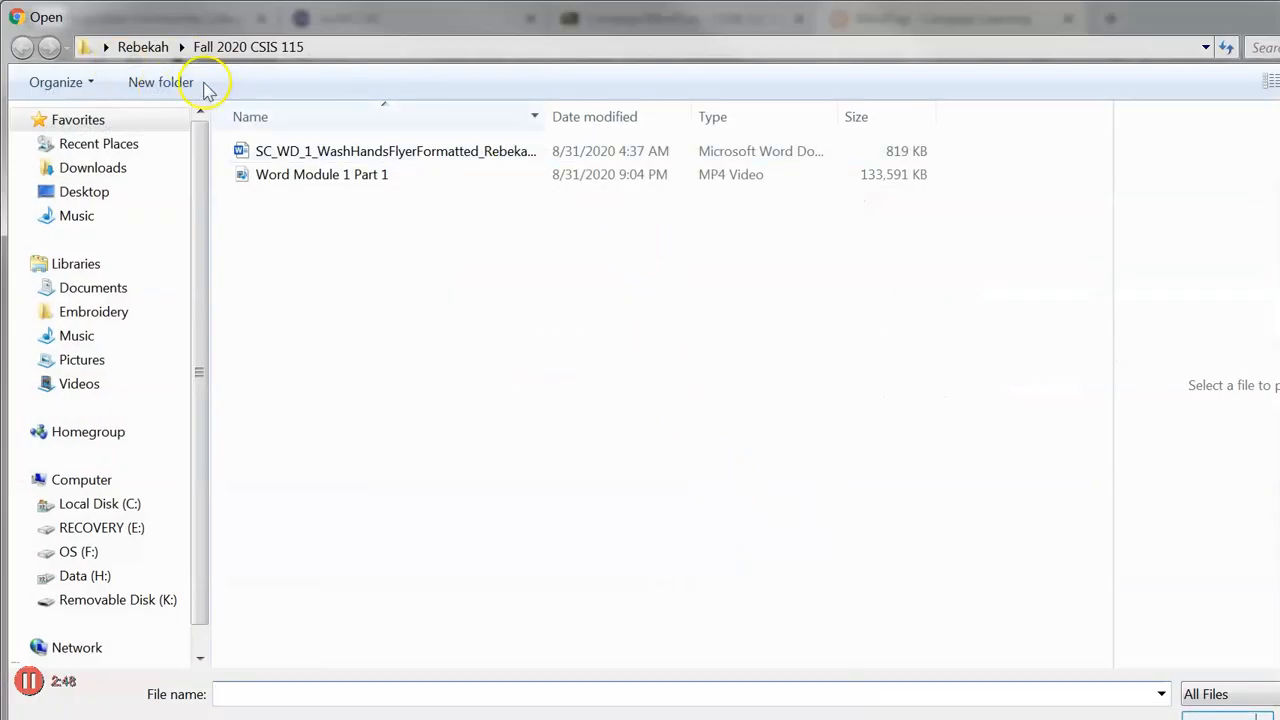
left_click(228, 98)
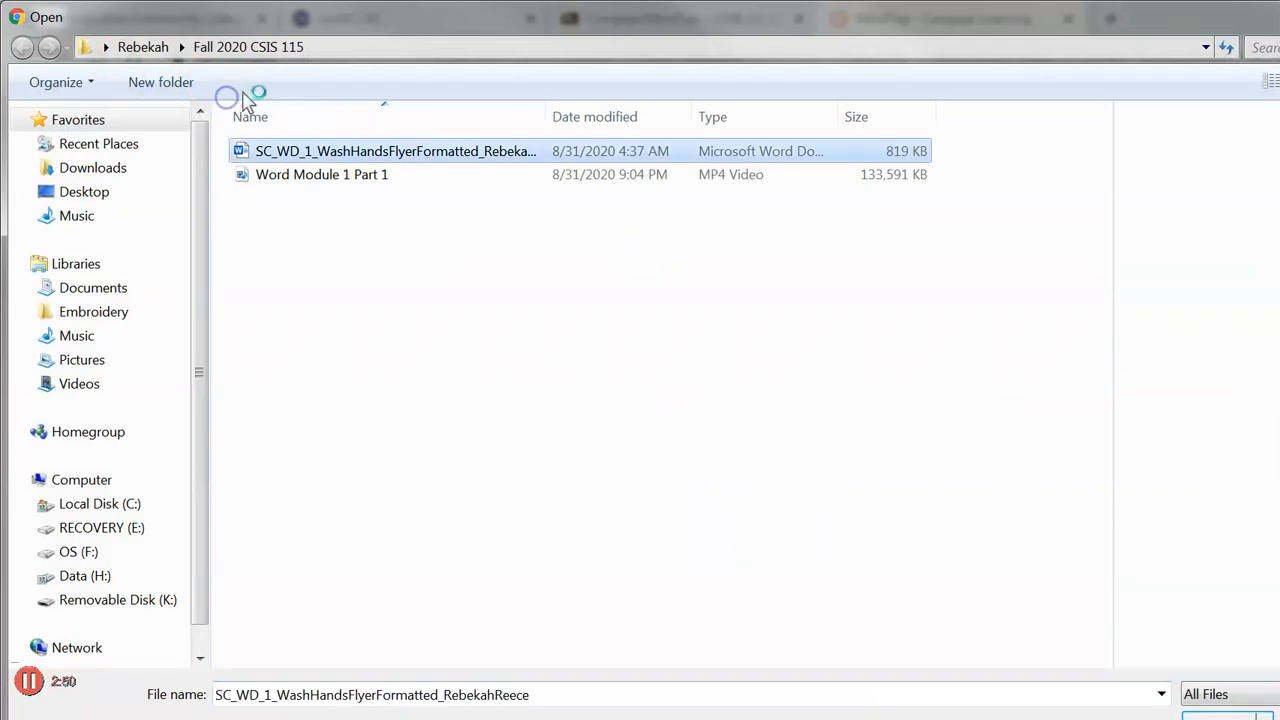
left_click(818, 489)
key("Return")
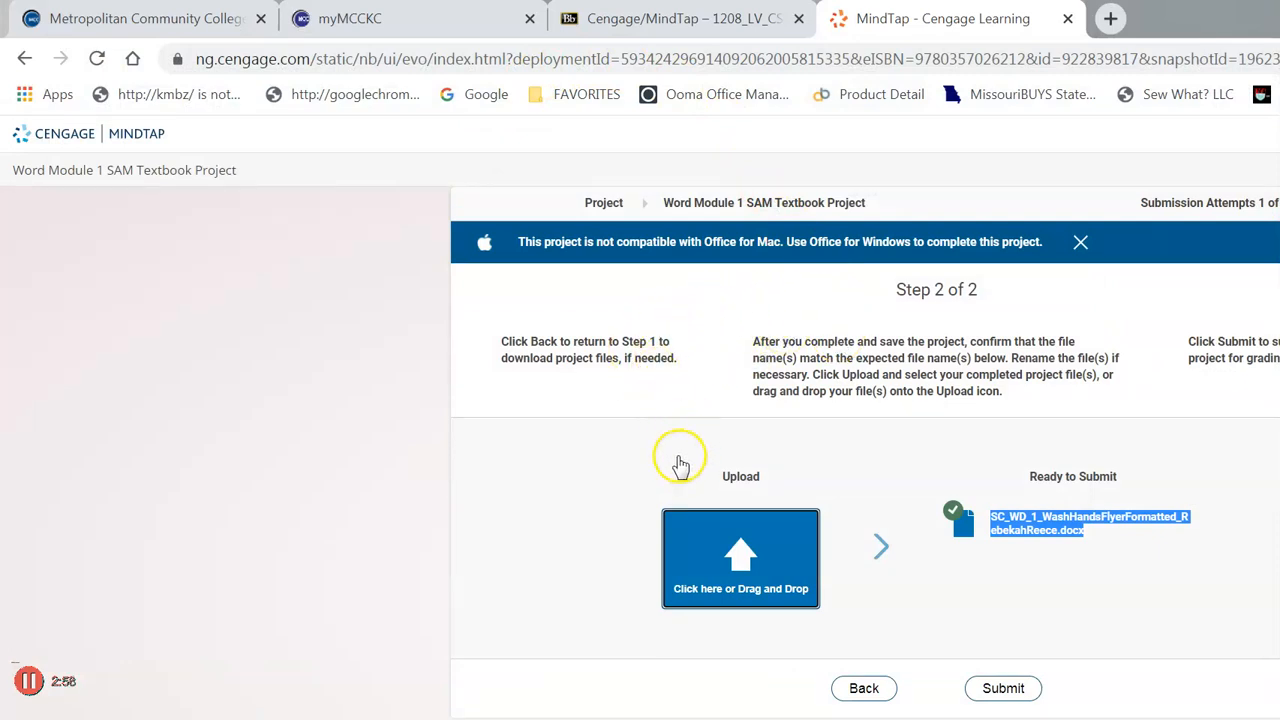
left_click(1018, 691)
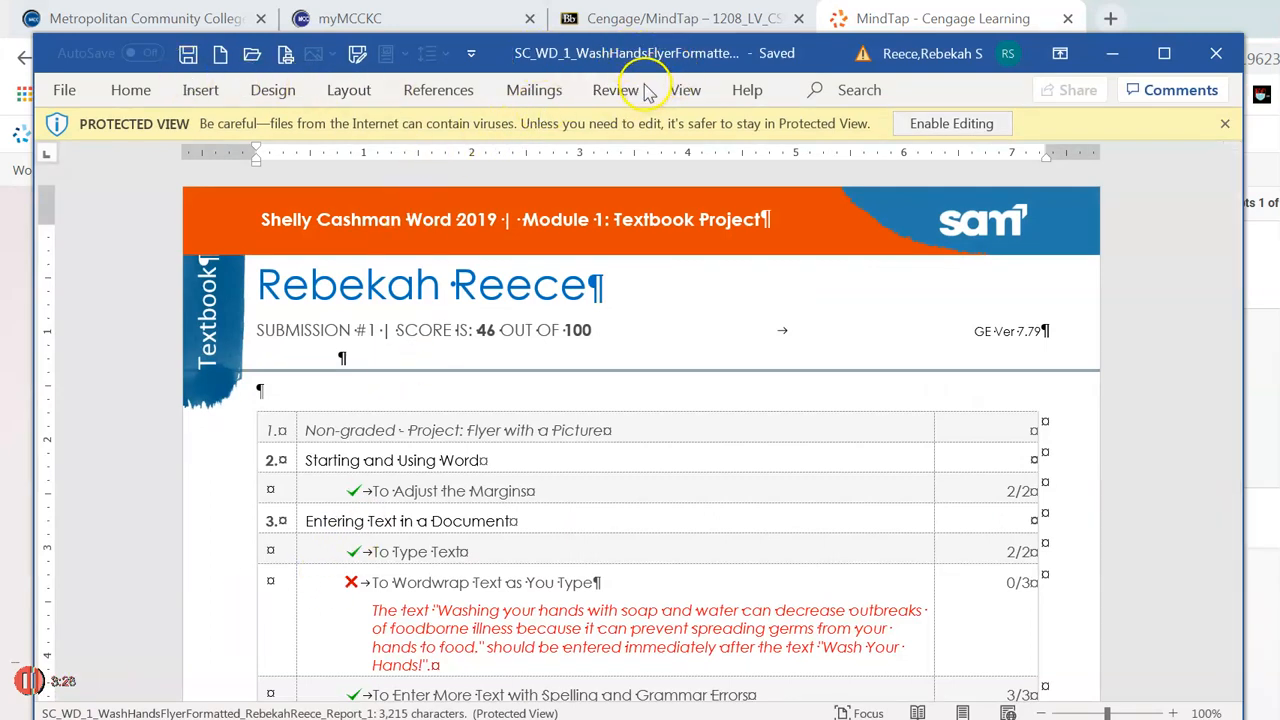
- Enable editing in the graded report opened in Word and hide its formatting marks
left_click_drag(523, 38, 680, 137)
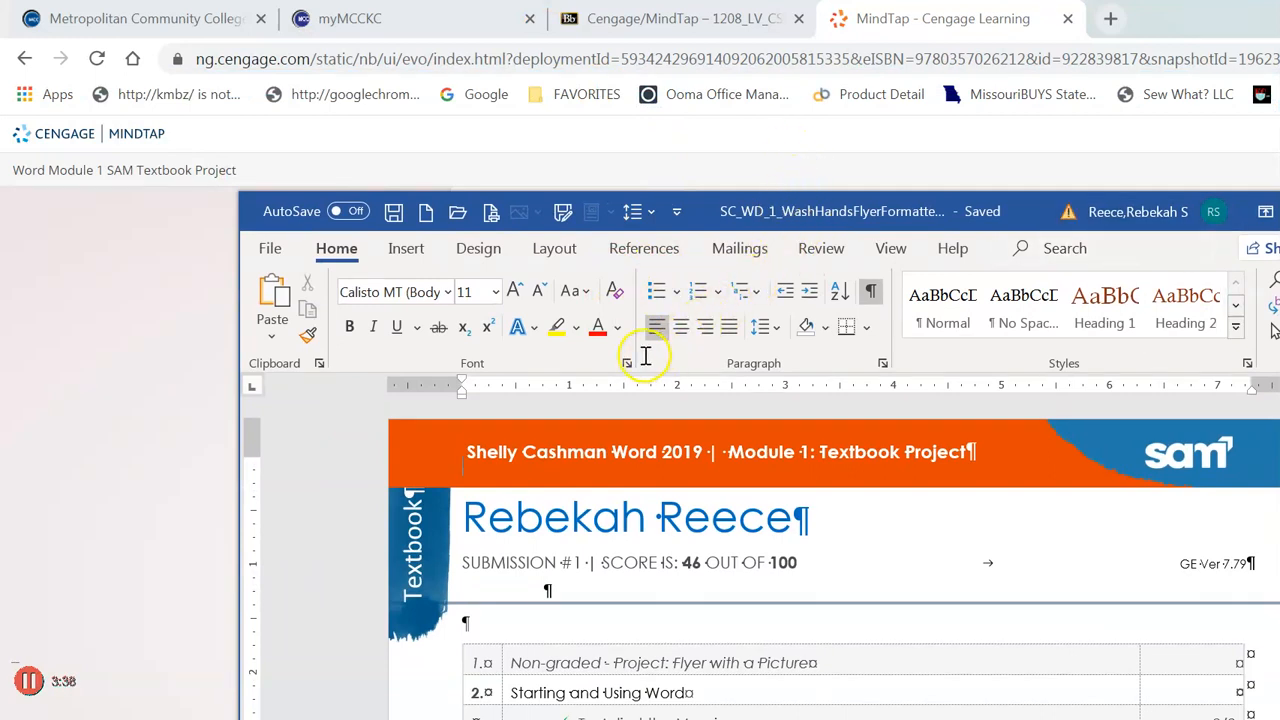
scroll(588, 360, "down", 1)
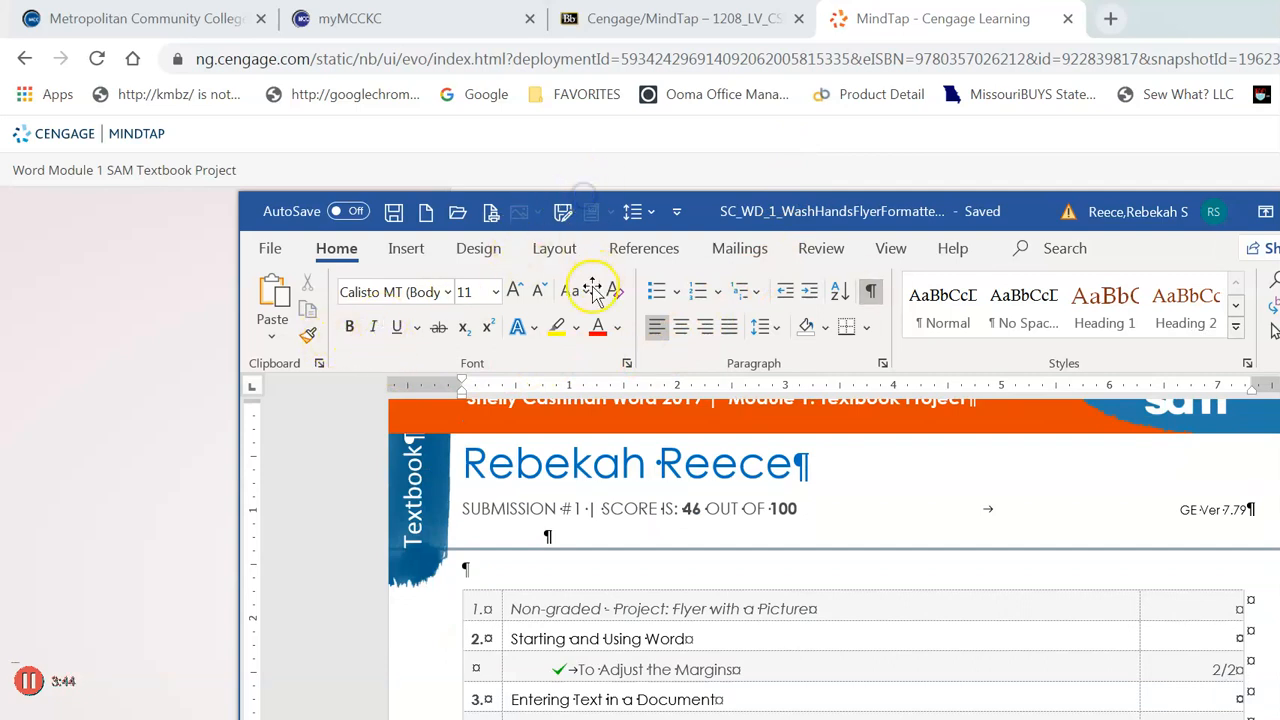
left_click(871, 291)
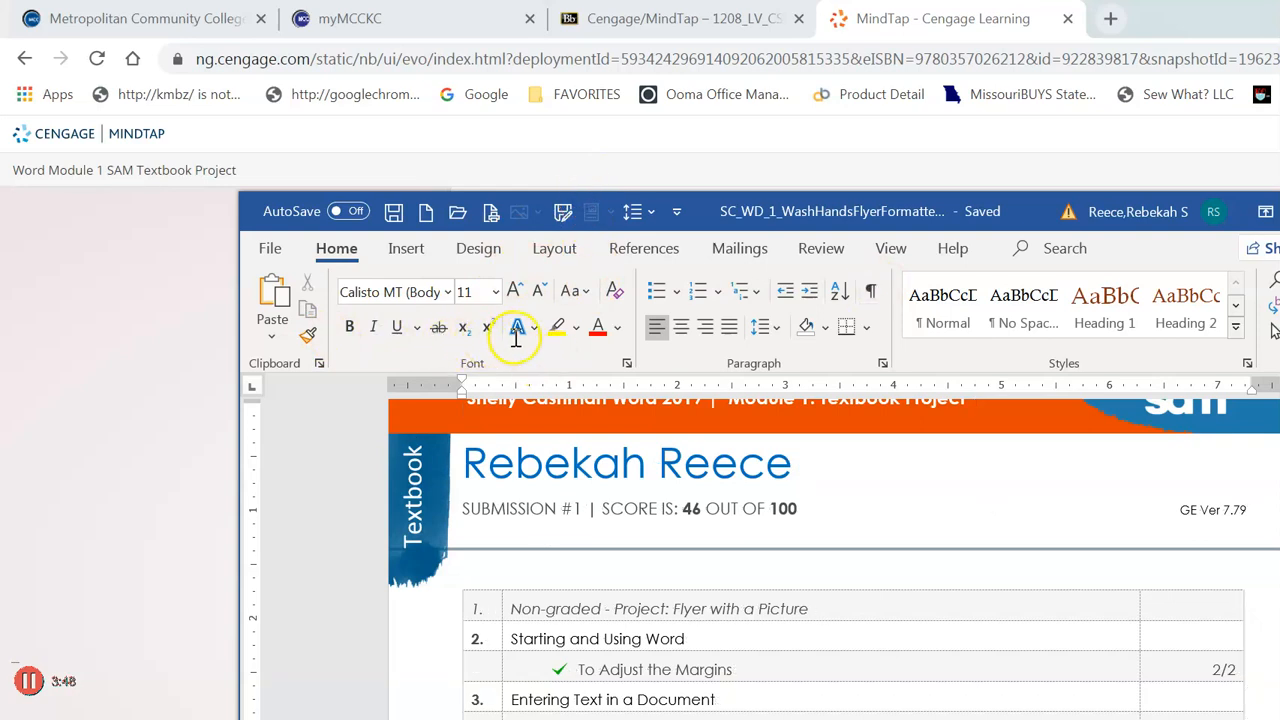
- Examine the report's feedback on the Entering Text in a Document tasks, especially the wordwrap text item
scroll(614, 380, "down", 3)
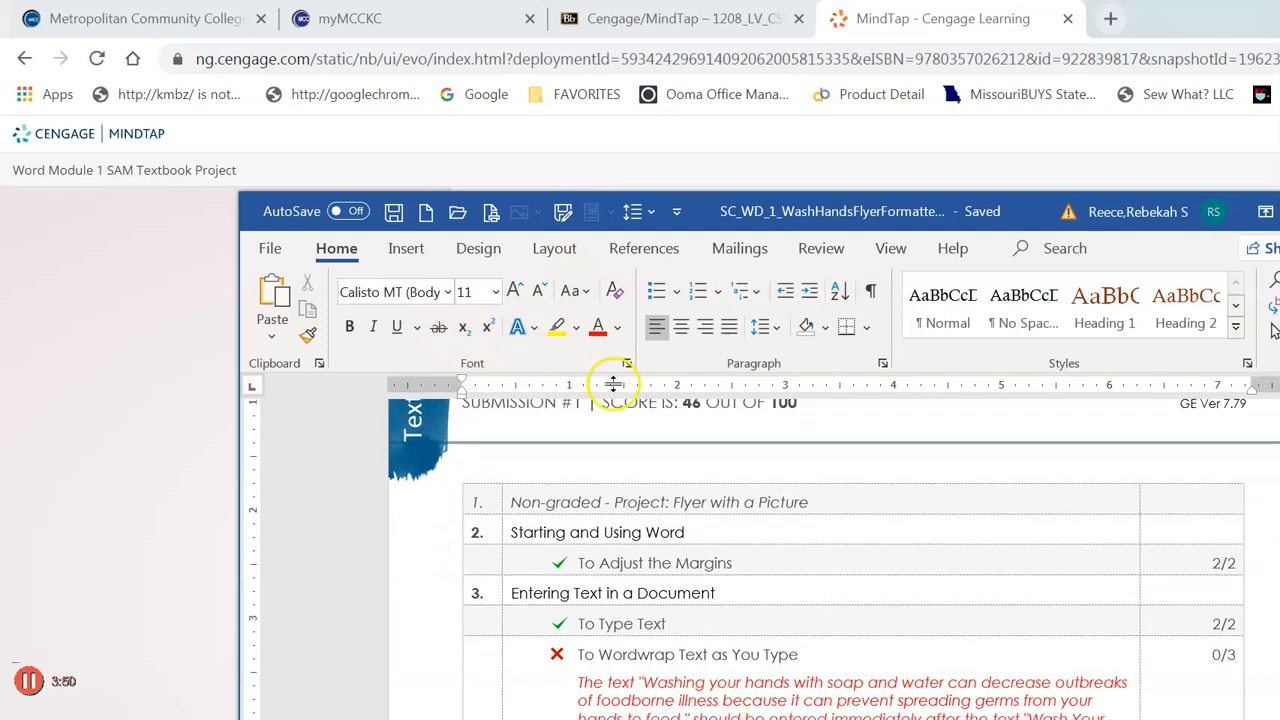
scroll(614, 384, "down", 1)
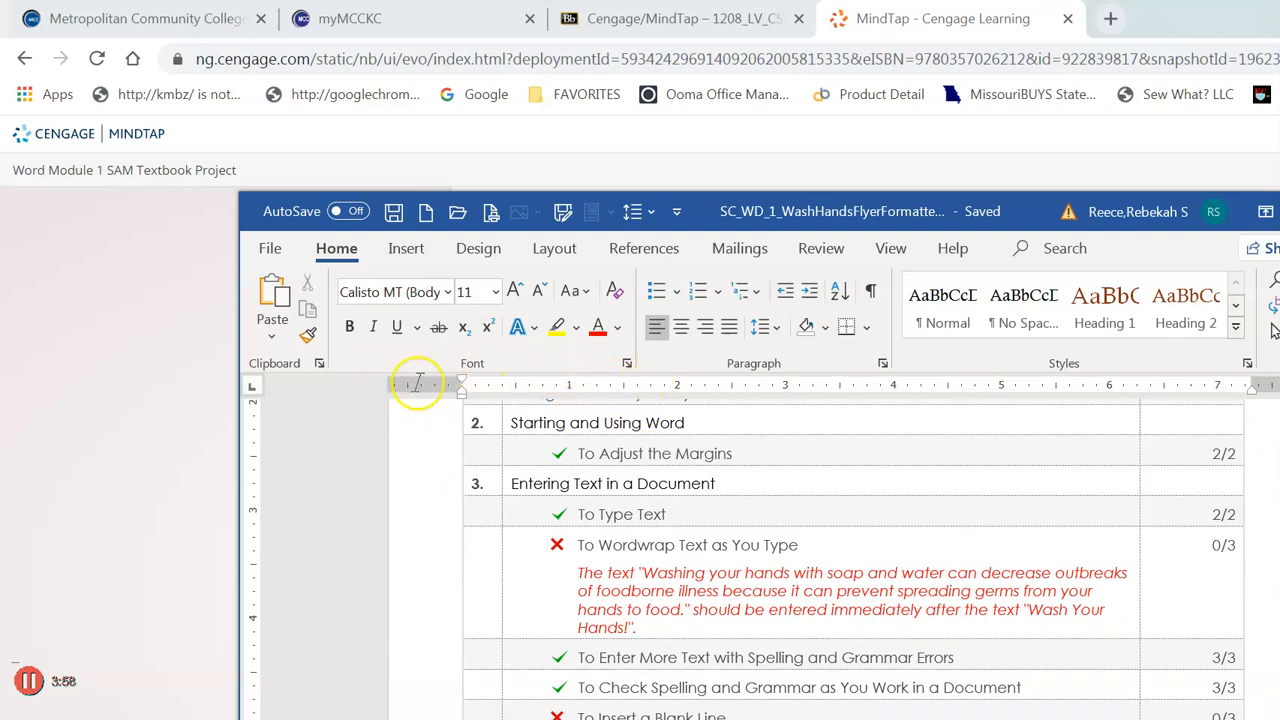
left_click_drag(427, 383, 457, 412)
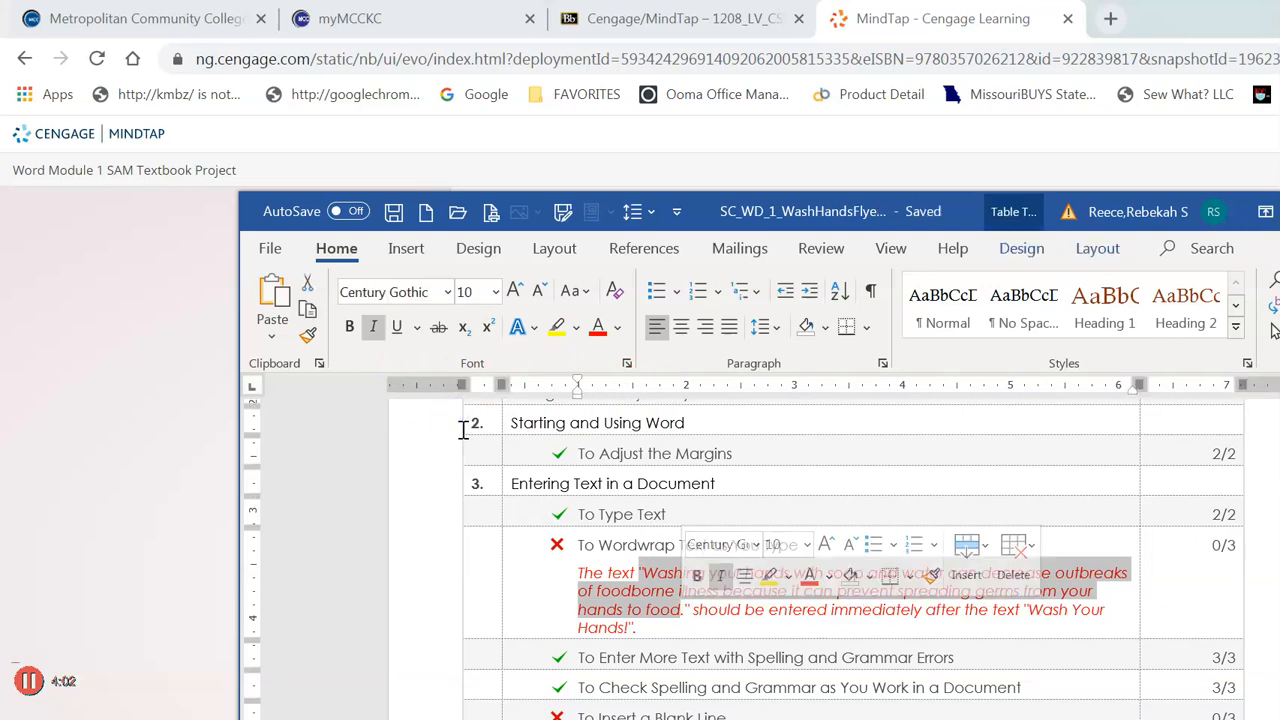
left_click(465, 418)
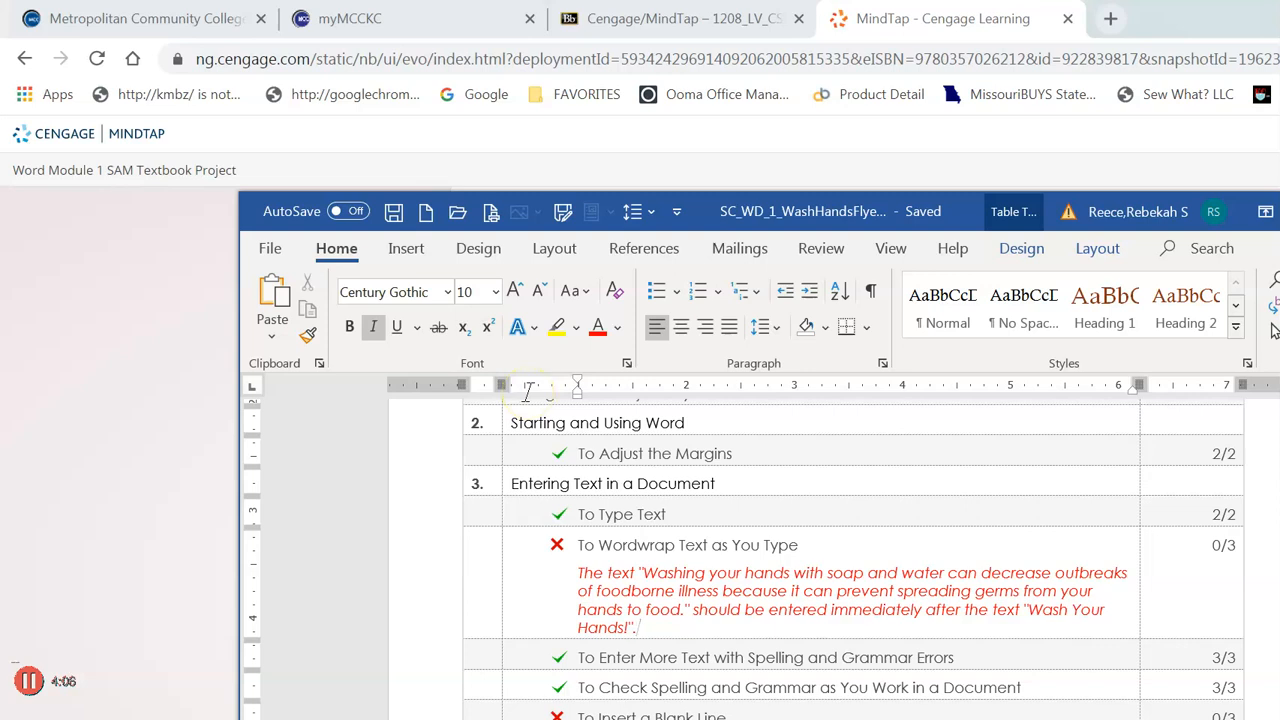
scroll(527, 392, "down", 3)
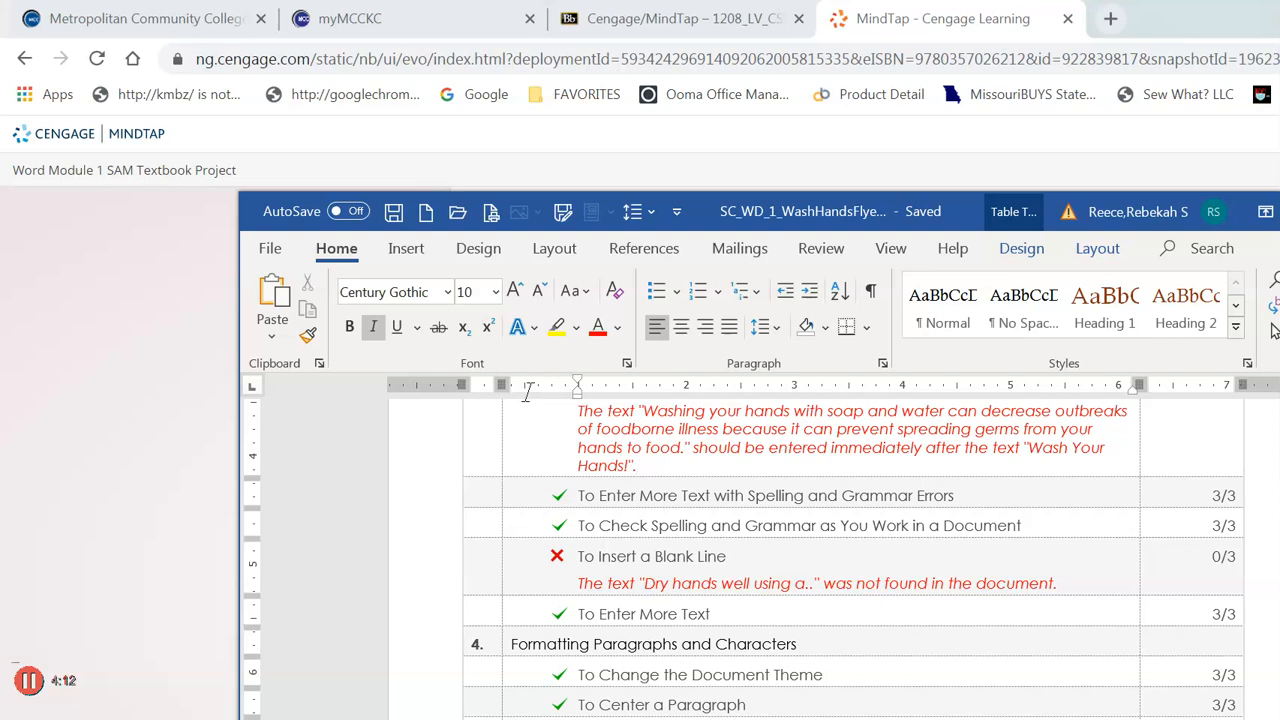
left_click(528, 392)
left_click(538, 416)
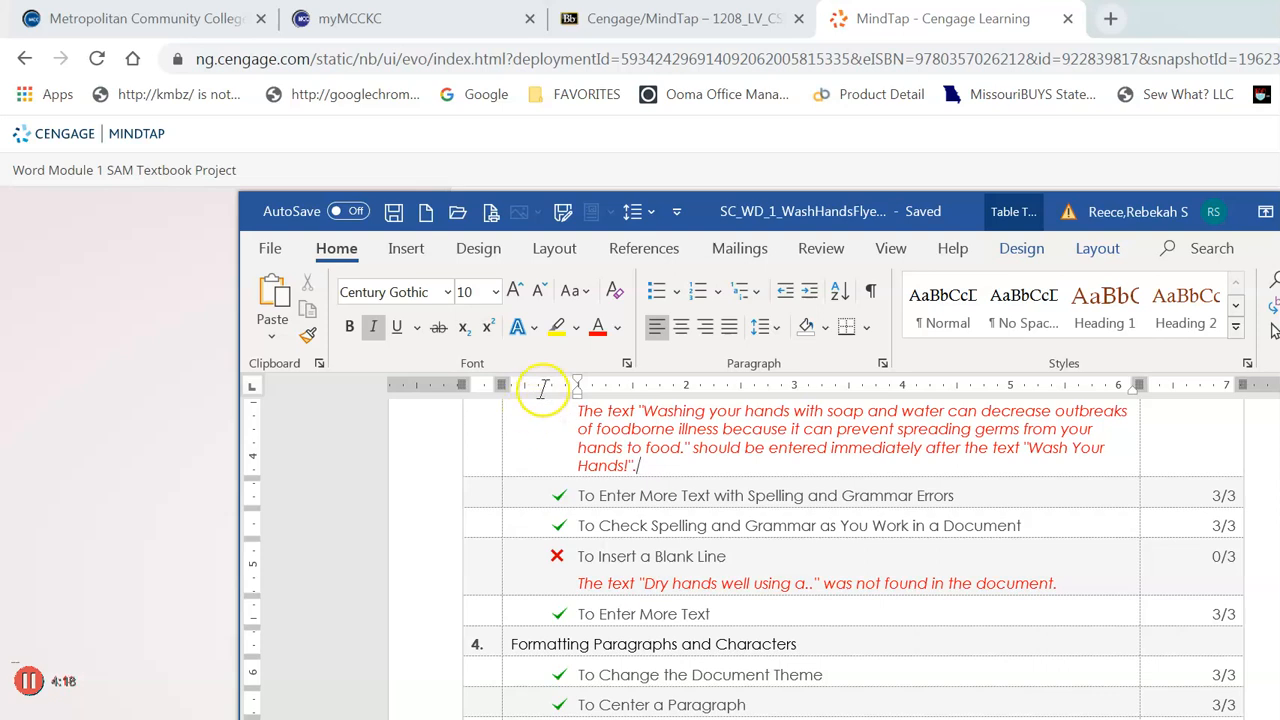
- Review the remaining task results through Correcting Errors and Revising a Document, and return to the submission score
scroll(541, 390, "down", 10)
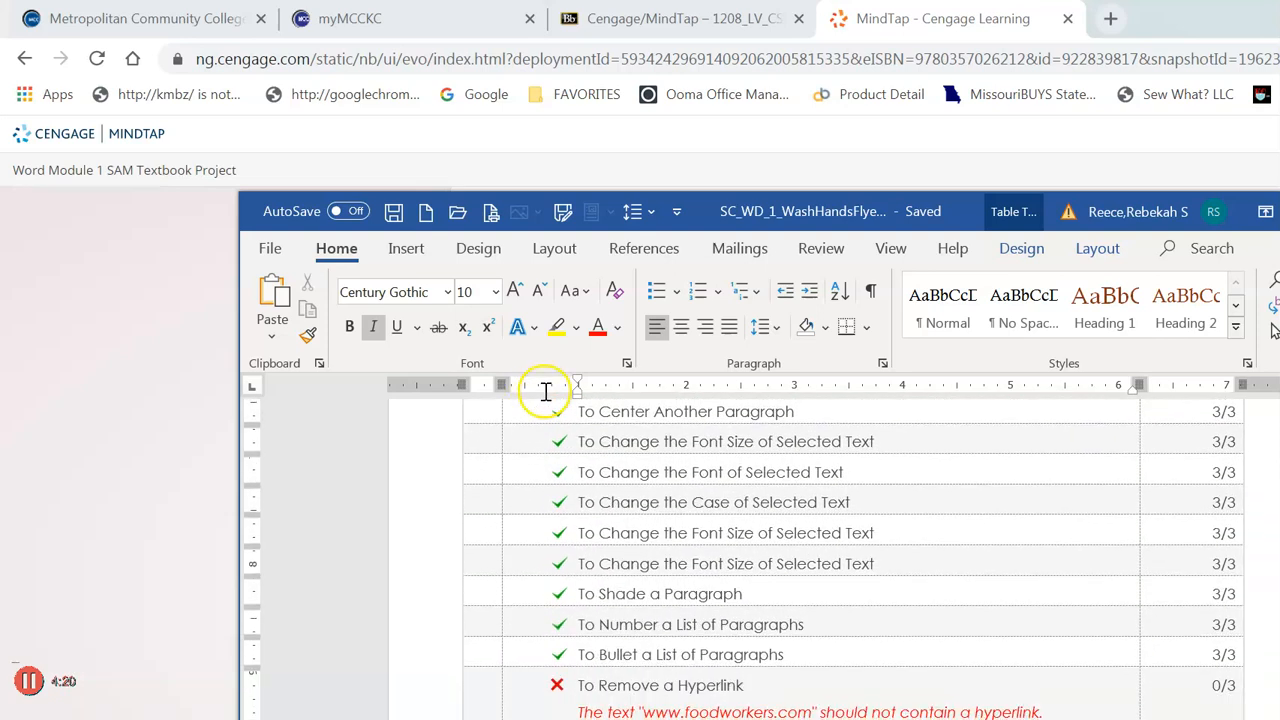
scroll(541, 390, "down", 10)
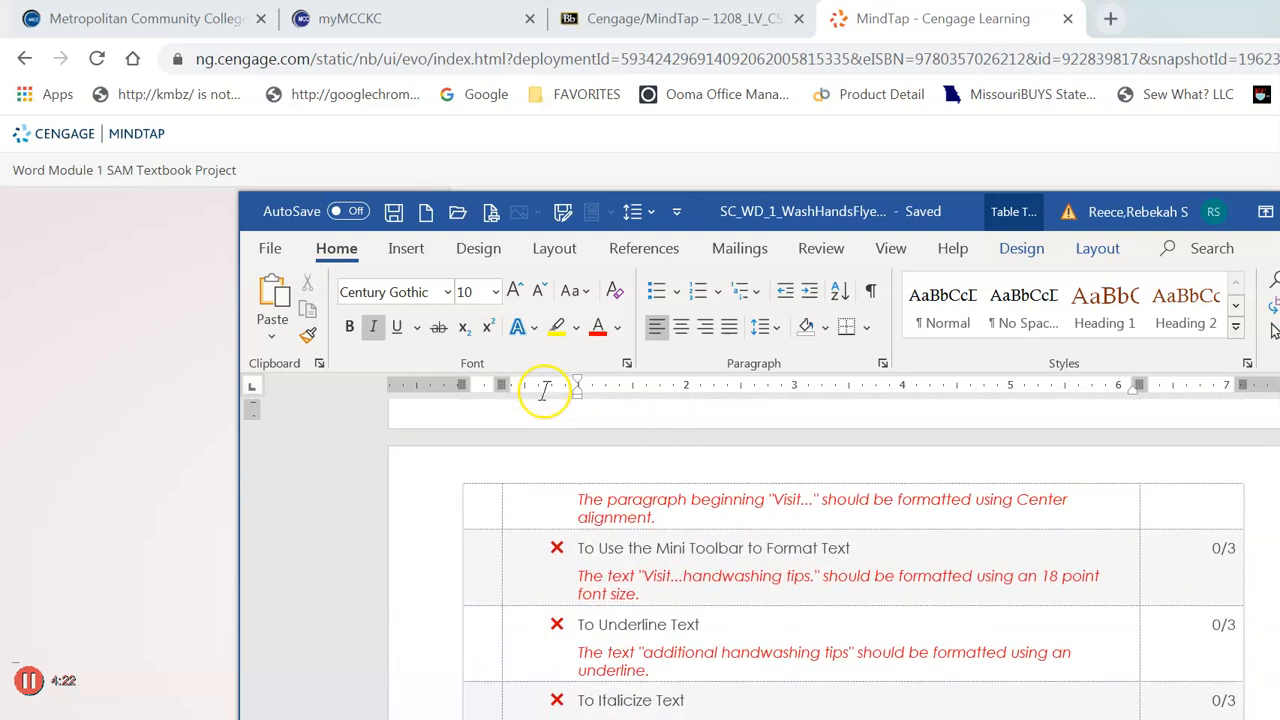
scroll(543, 390, "down", 10)
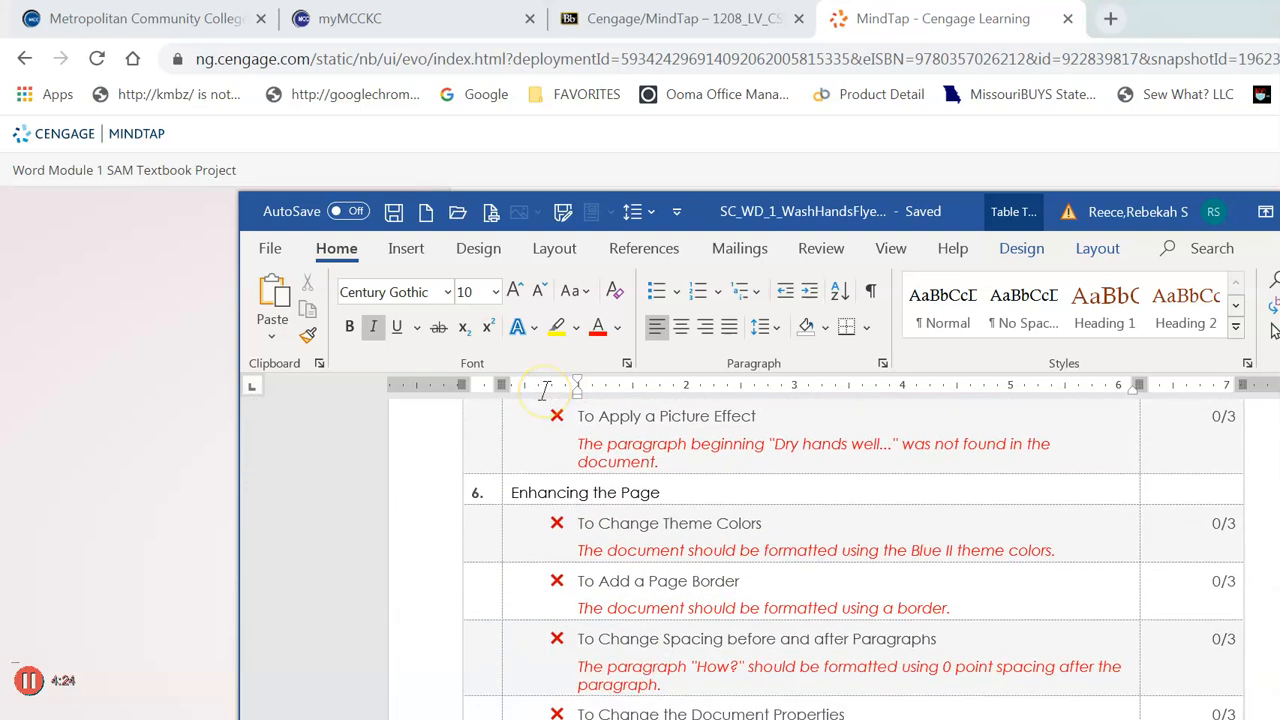
scroll(543, 390, "down", 3)
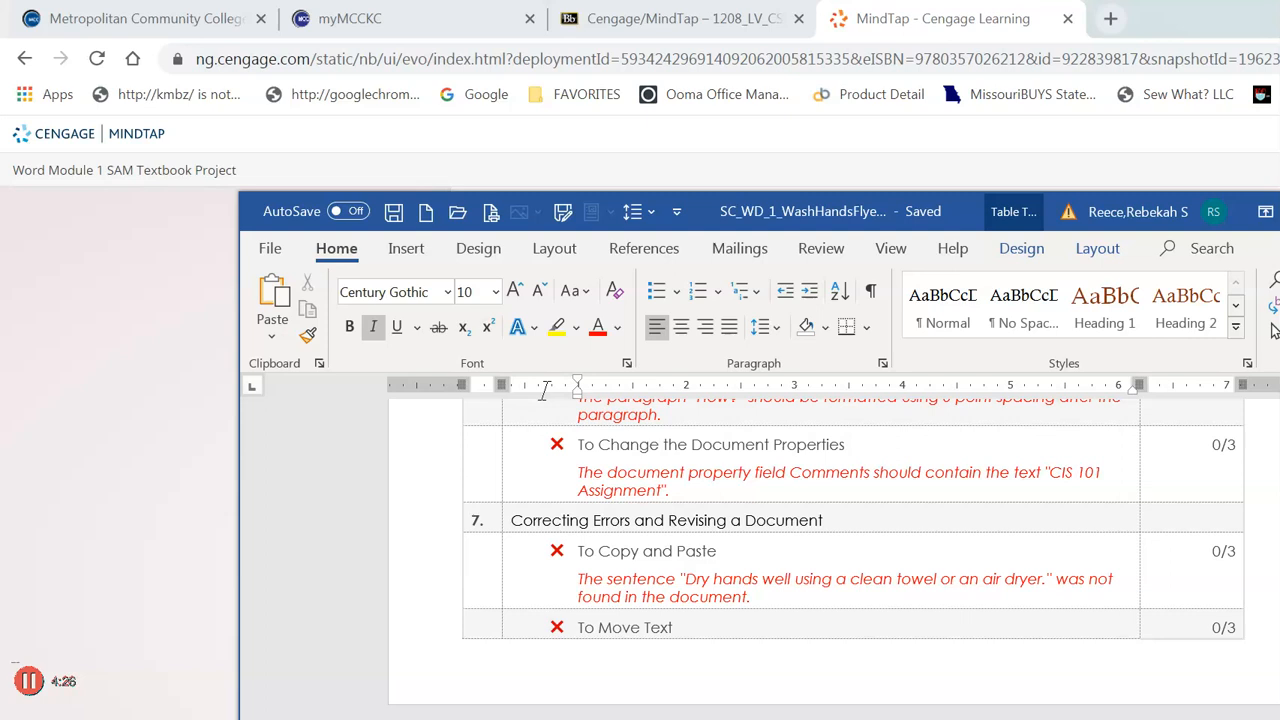
scroll(541, 390, "down", 3)
scroll(546, 390, "up", 8)
scroll(546, 390, "up", 10)
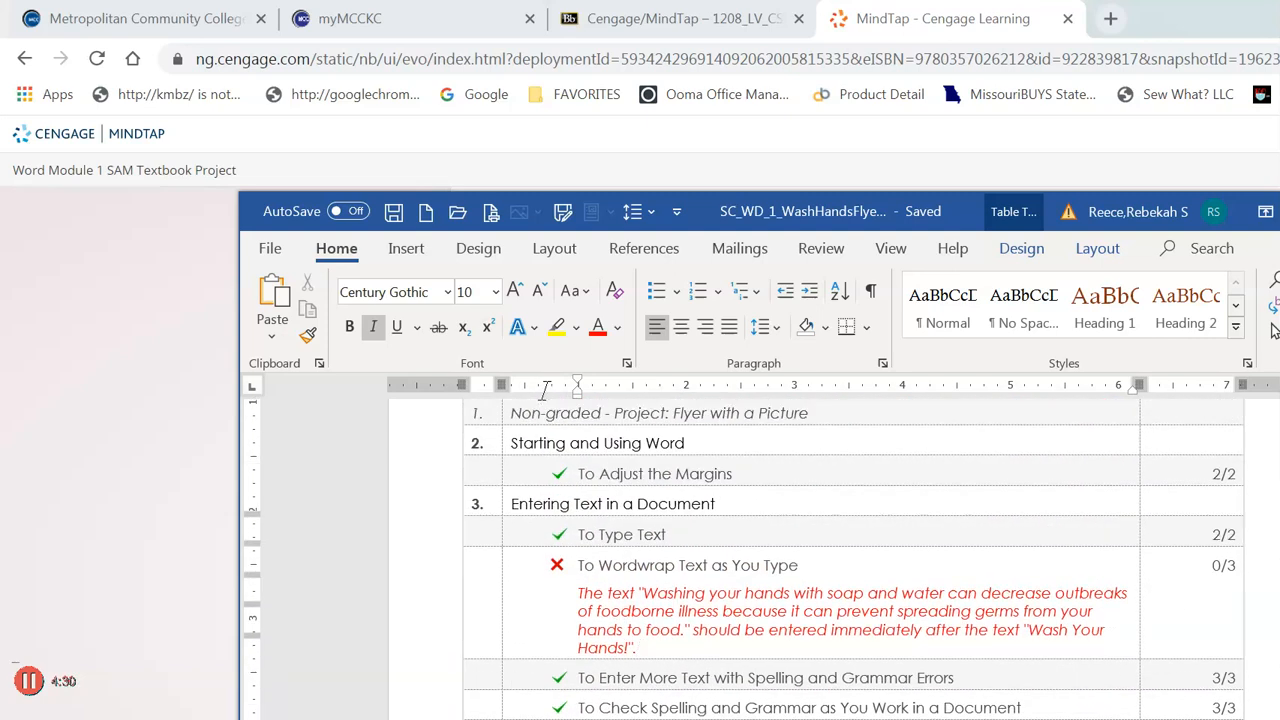
scroll(546, 390, "up", 4)
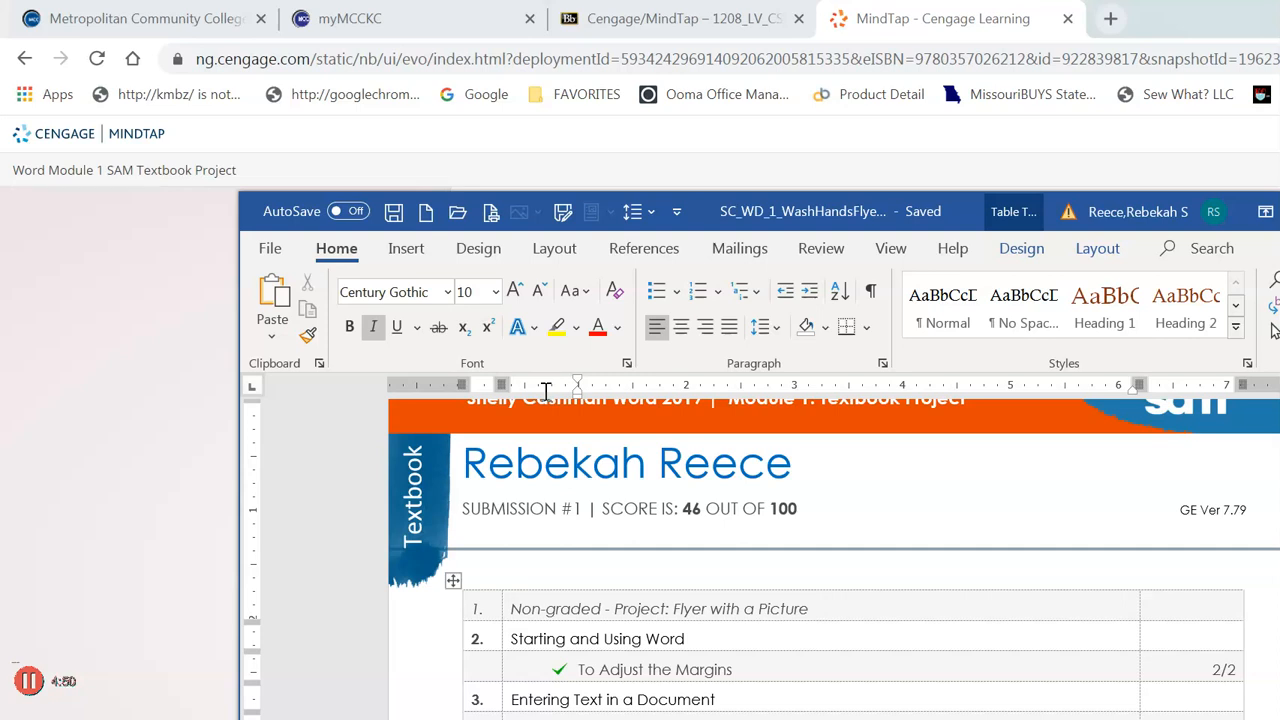
- Examine the submitted Wash Your Hands flyer after the grading table, including its How? and When? lists
left_click(643, 432)
scroll(625, 432, "down", 3)
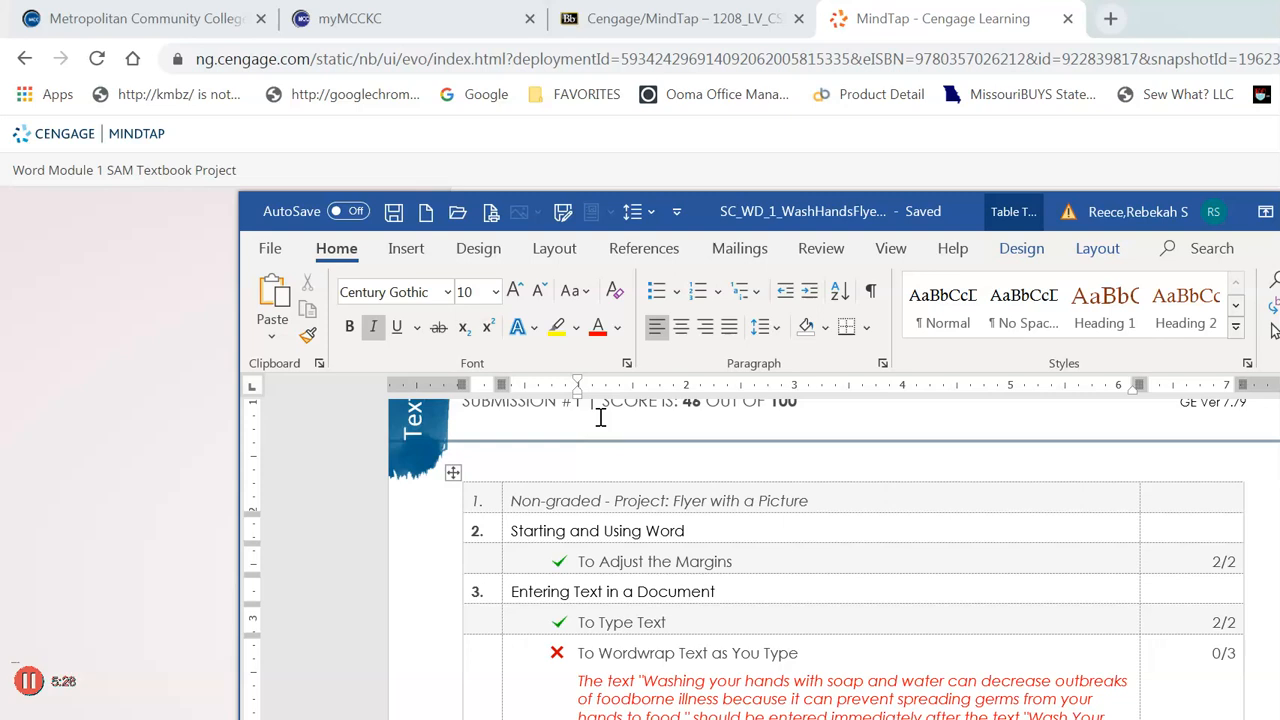
scroll(600, 418, "down", 15)
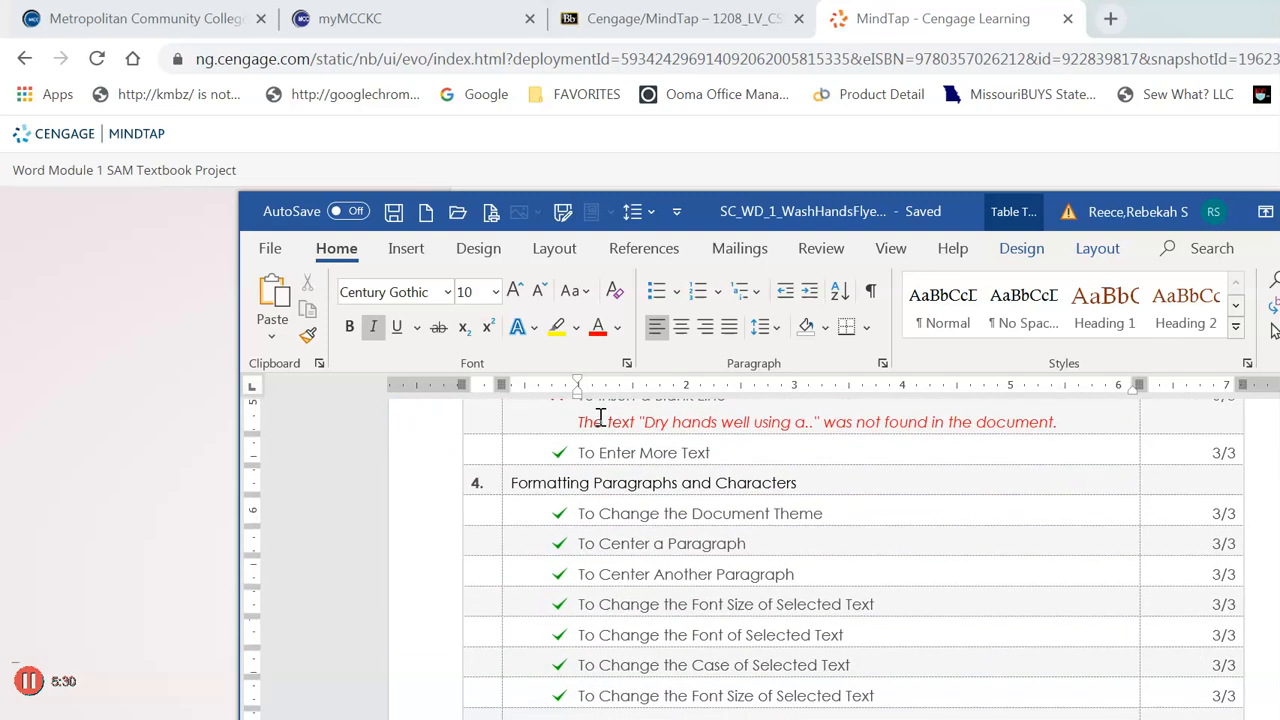
scroll(600, 418, "down", 15)
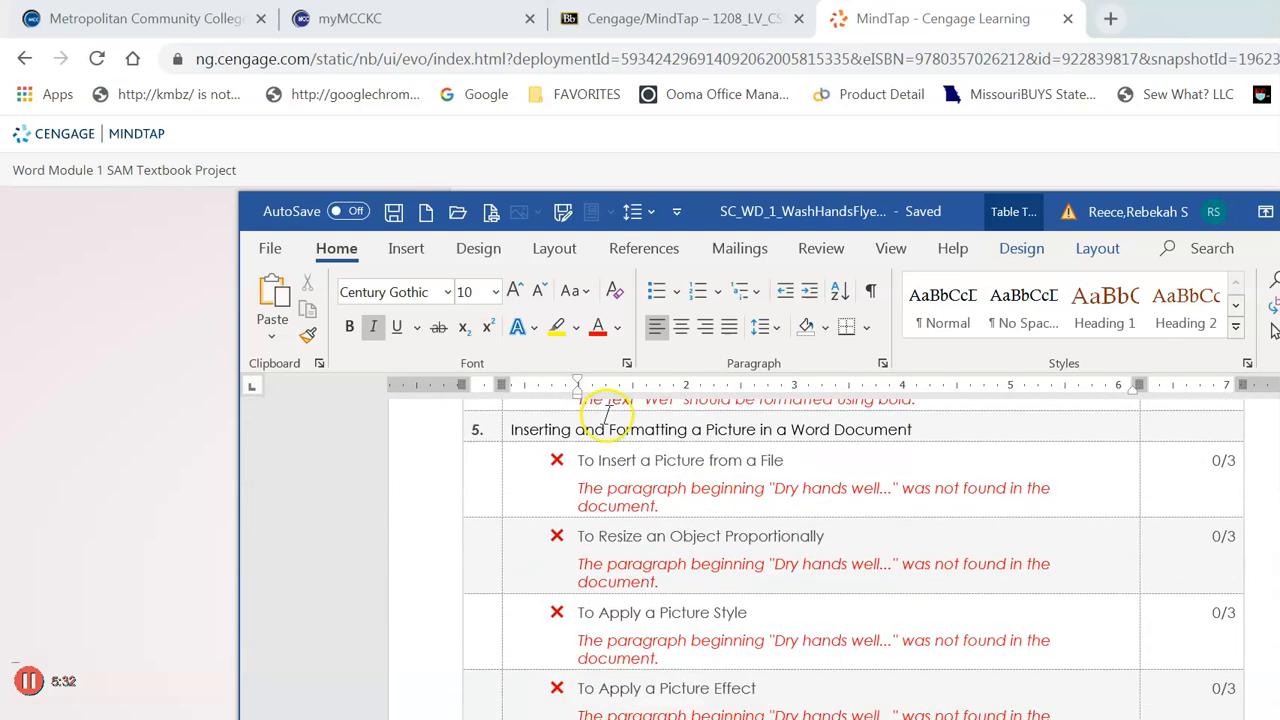
scroll(605, 415, "down", 10)
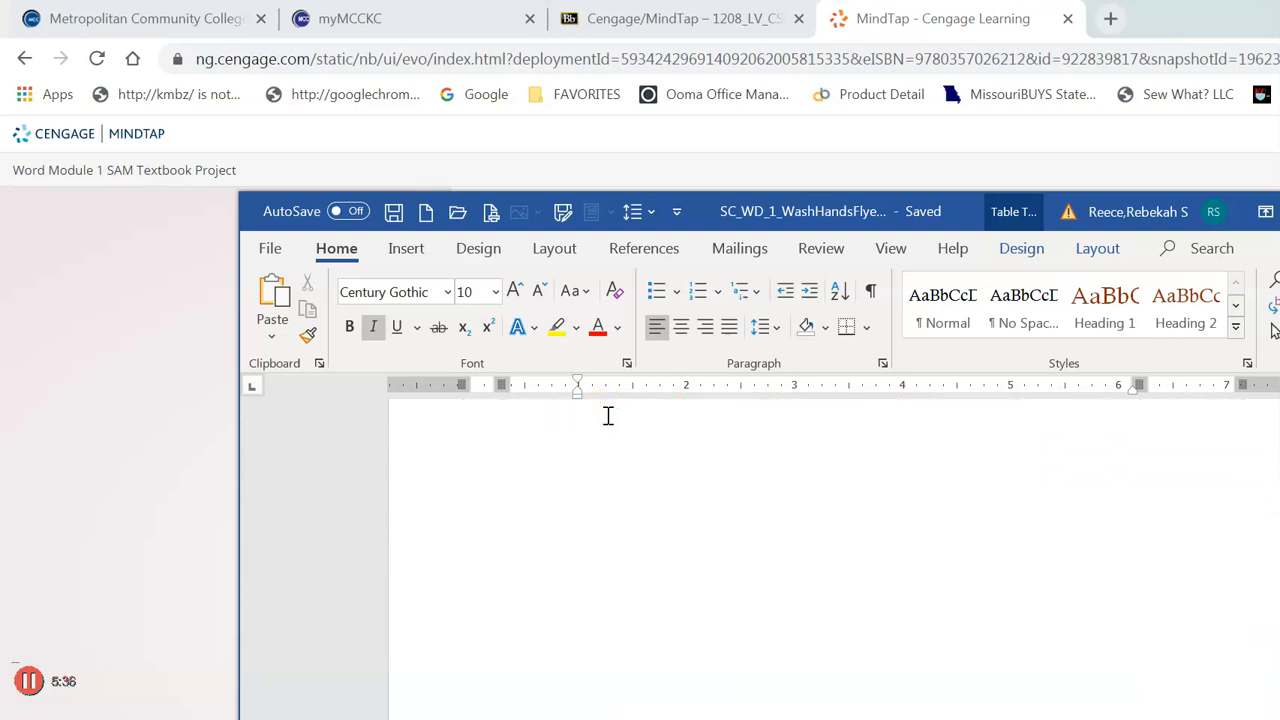
scroll(608, 416, "down", 5)
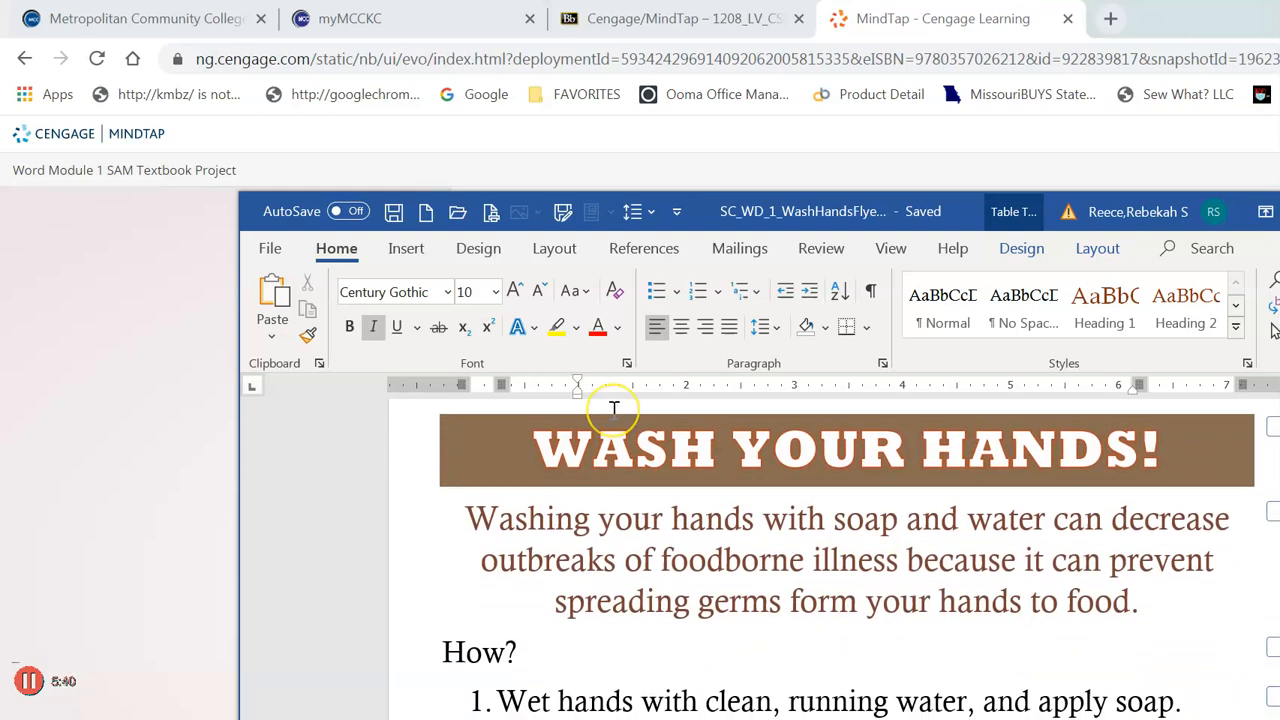
scroll(610, 411, "down", 5)
scroll(614, 410, "down", 5)
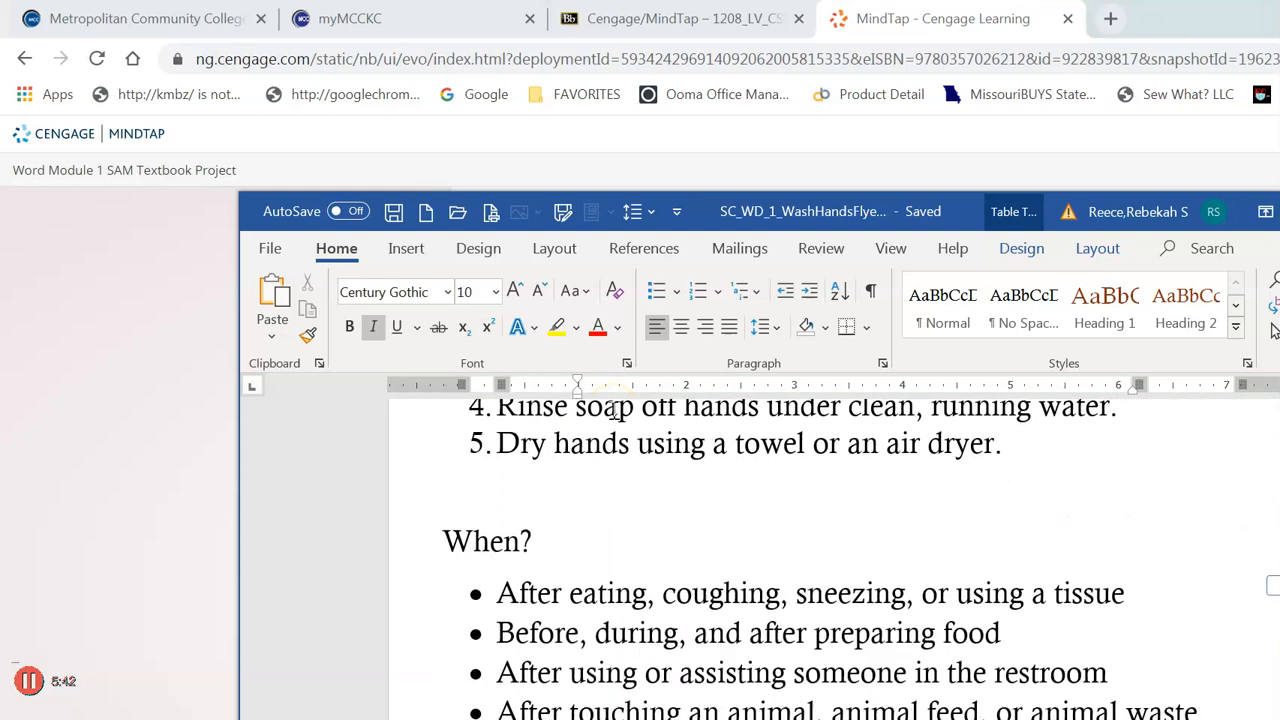
scroll(614, 410, "up", 3)
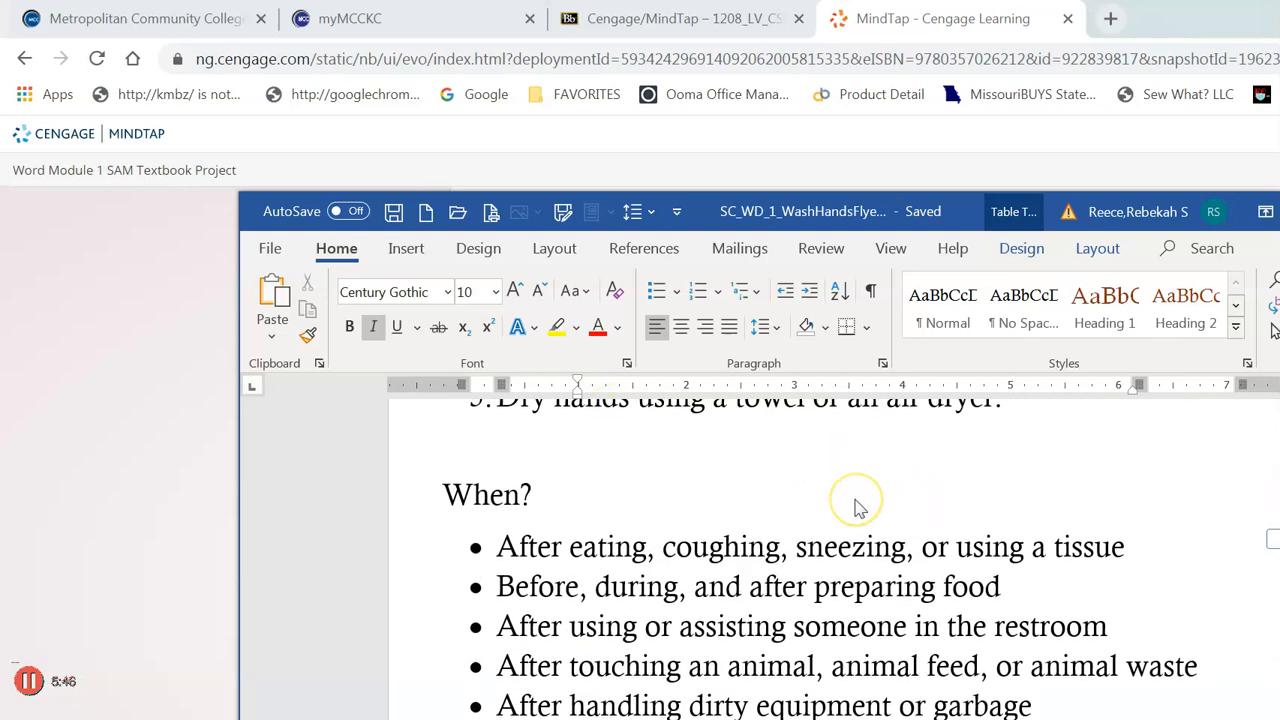
left_click(855, 508)
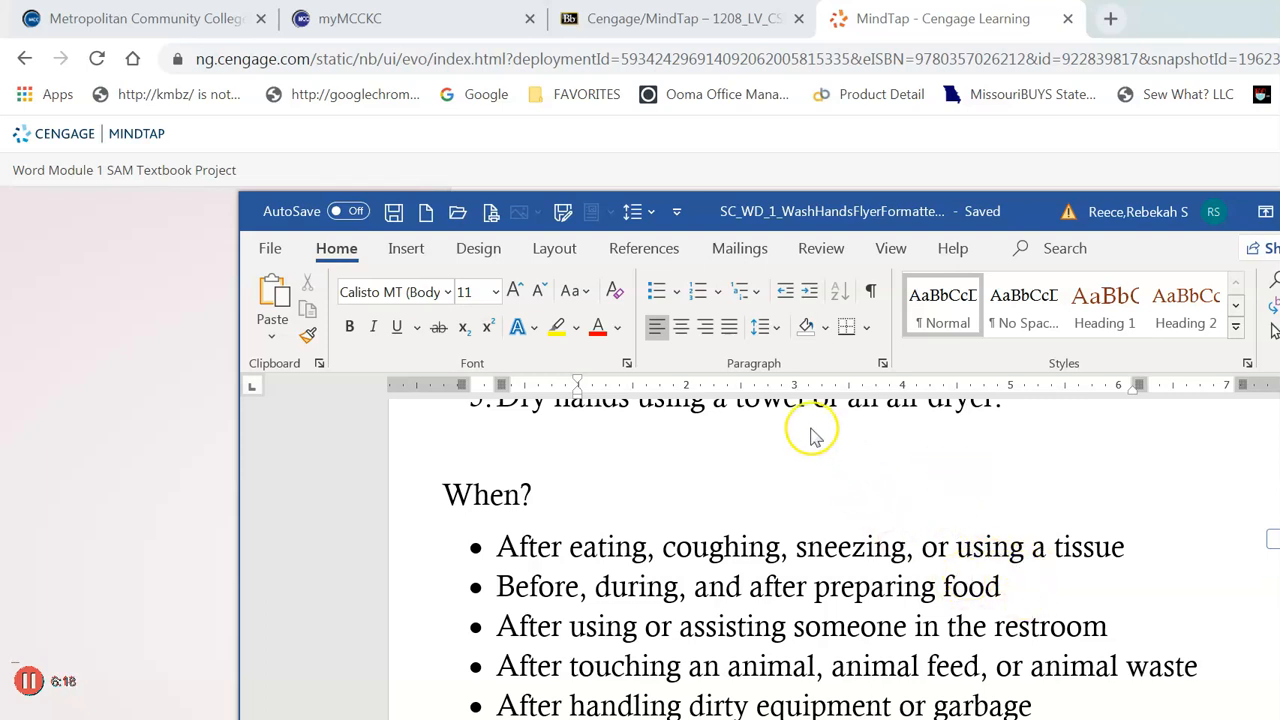
scroll(785, 420, "up", 3)
scroll(785, 420, "up", 3)
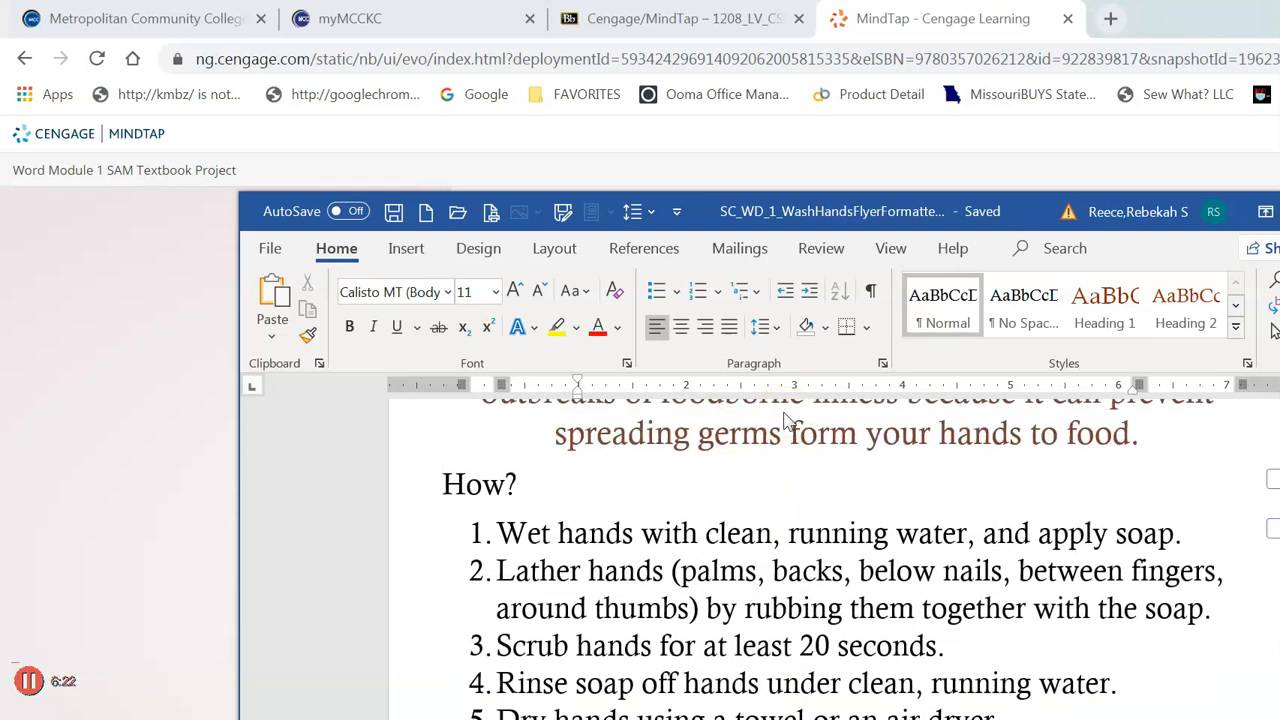
- Recheck the submitted flyer's Wash Your Hands title, introductory paragraph and numbered How? list
scroll(785, 420, "up", 5)
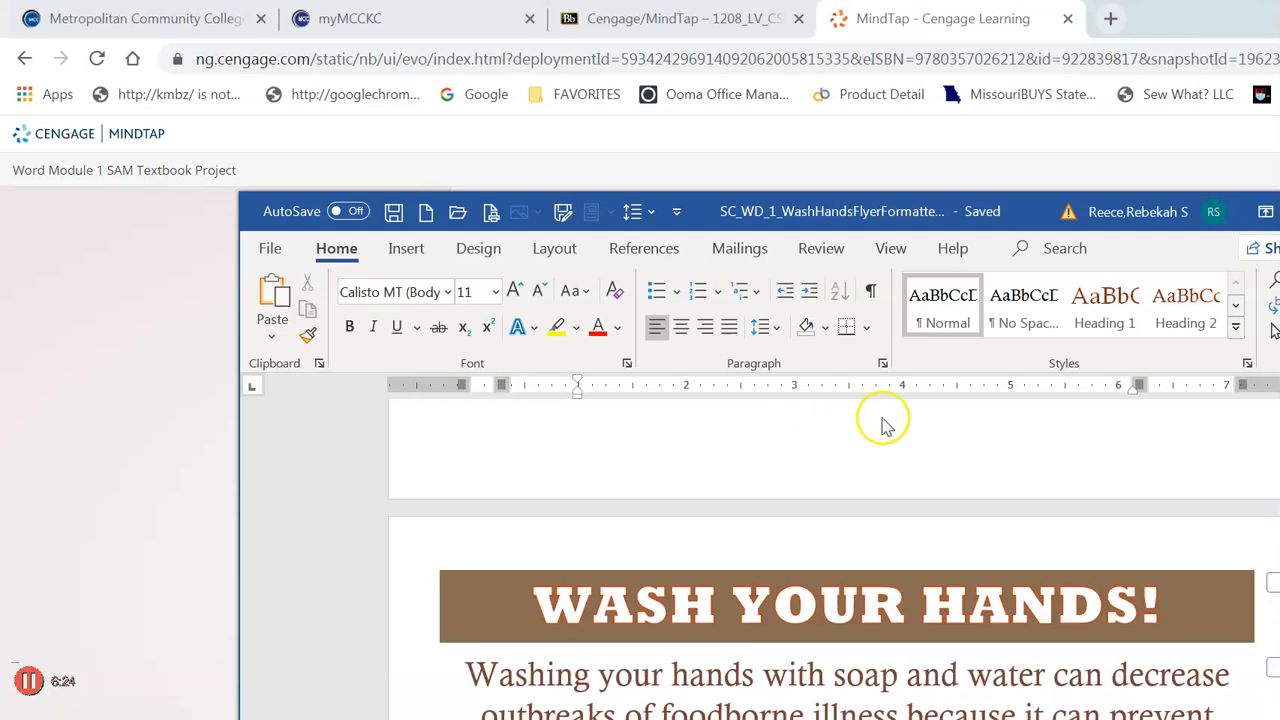
left_click(1112, 492)
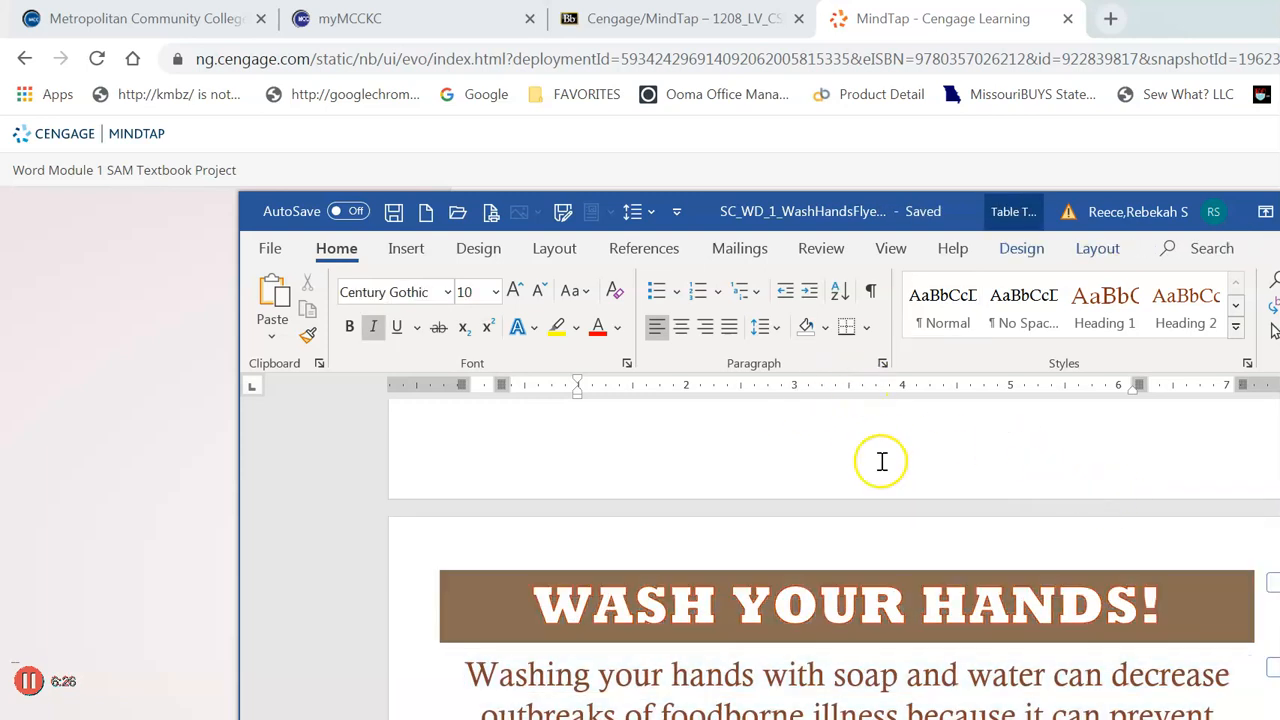
scroll(729, 430, "down", 3)
scroll(728, 437, "up", 4)
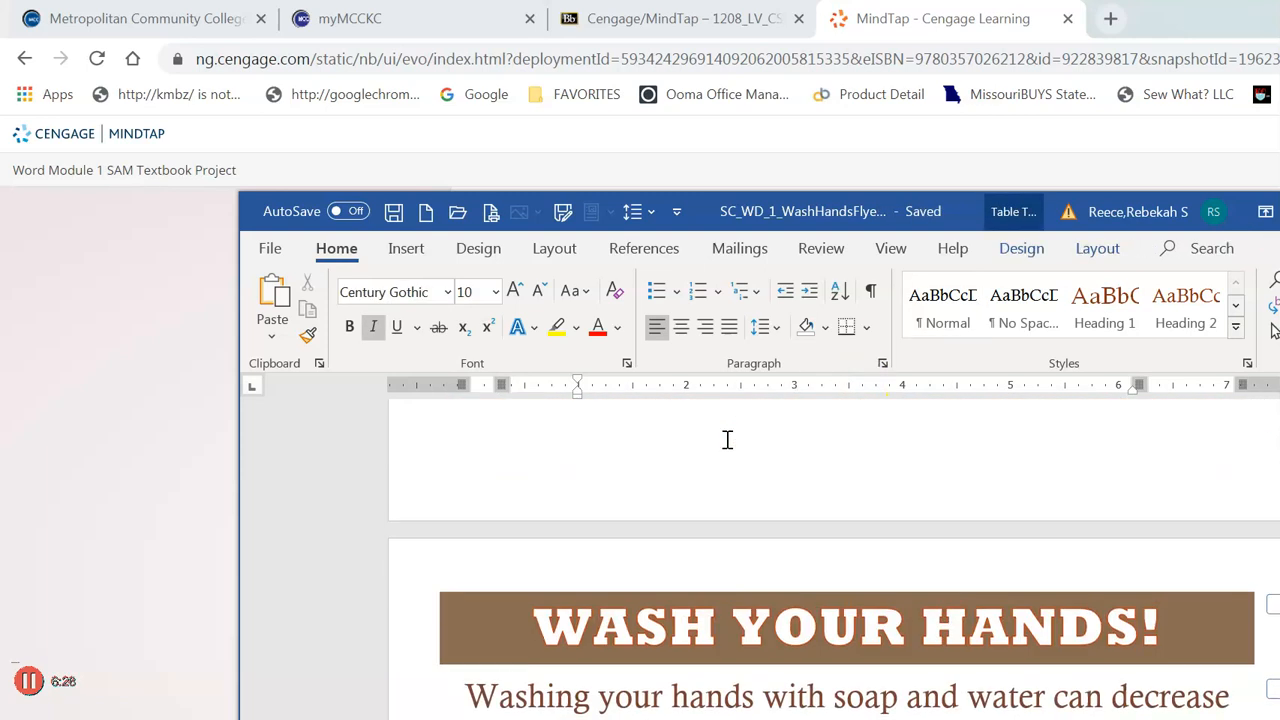
scroll(728, 440, "down", 9)
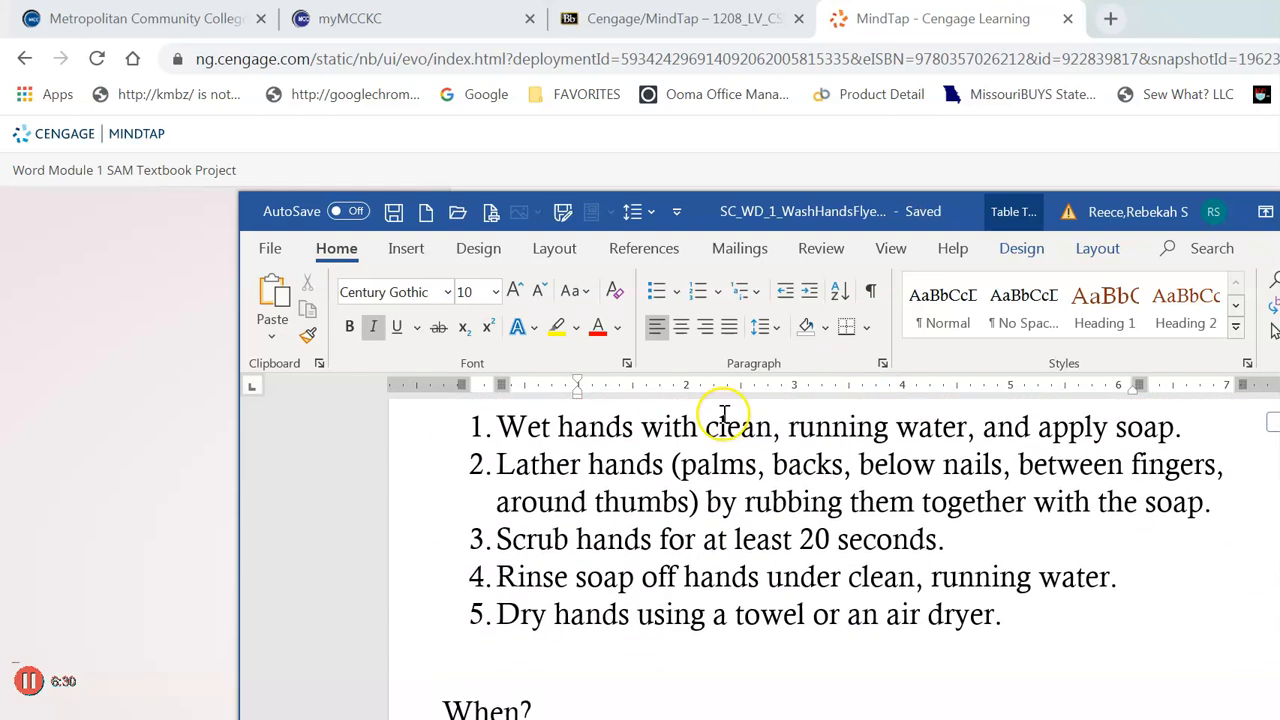
scroll(597, 434, "up", 4)
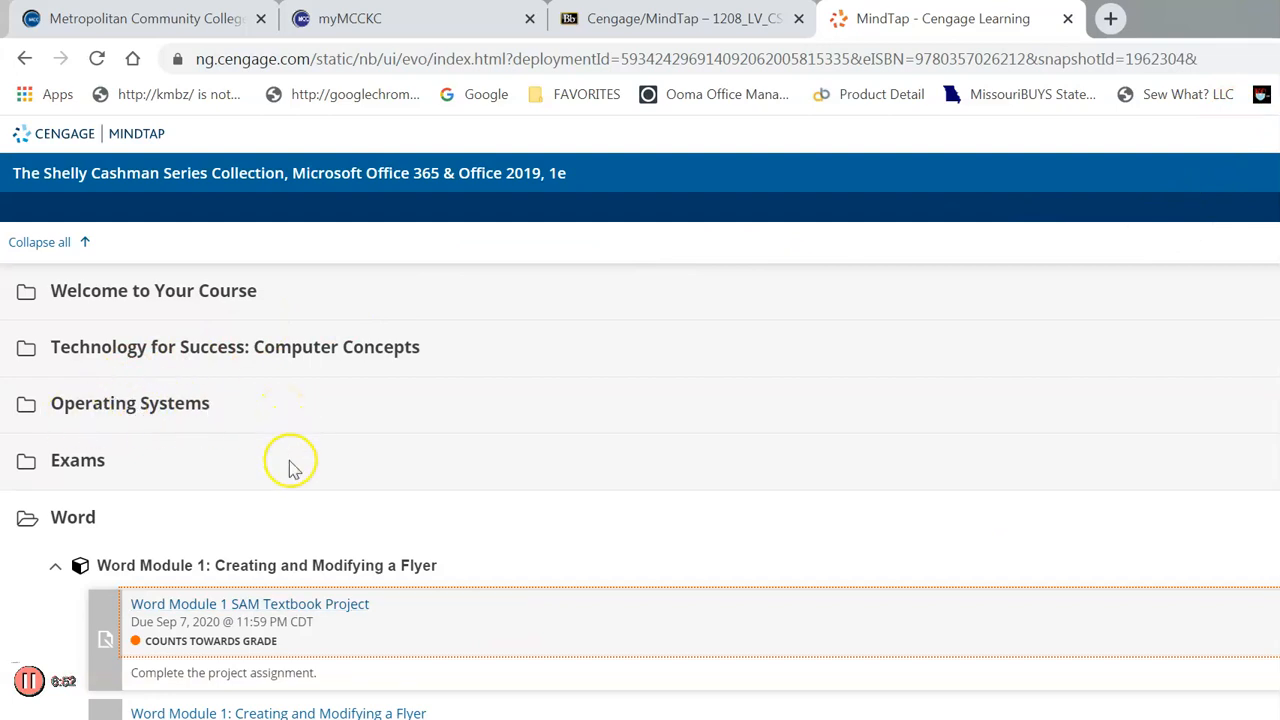
- Open the Word Module 1: Creating and Modifying a Flyer reading and look through its table of contents to the end
left_click(281, 443)
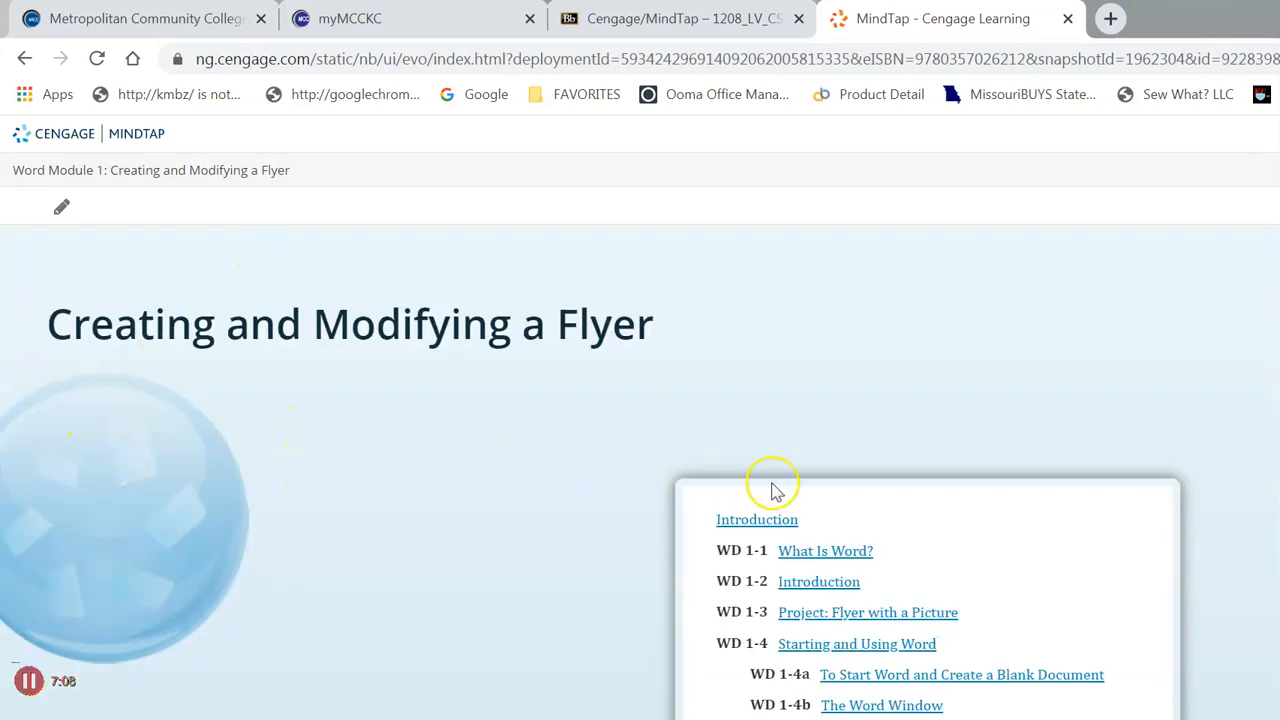
scroll(684, 402, "down", 1)
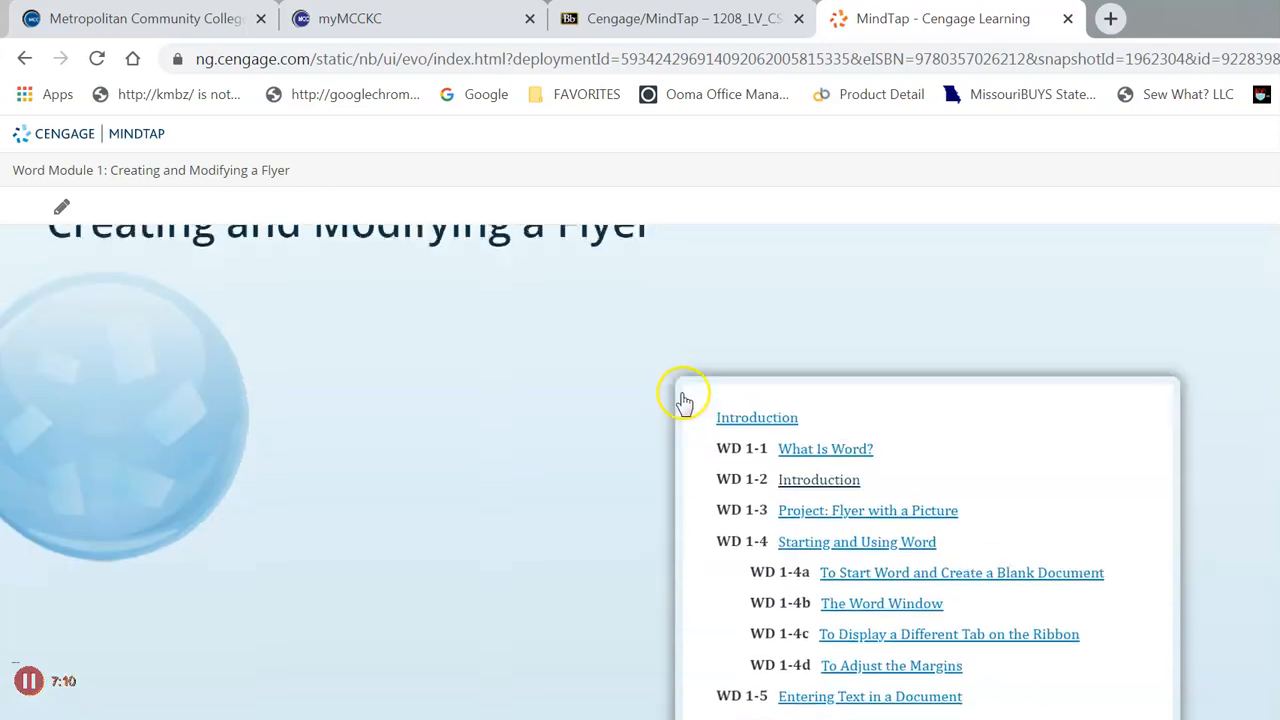
scroll(684, 402, "down", 1)
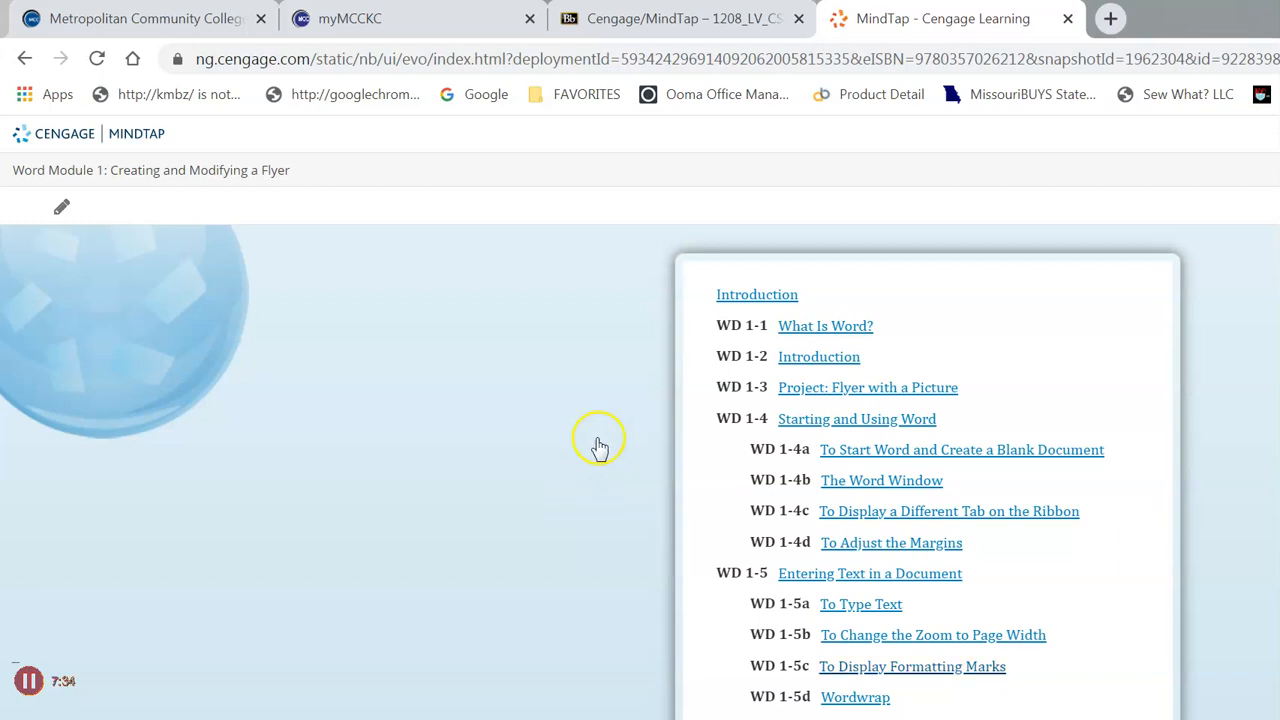
scroll(620, 525, "down", 8)
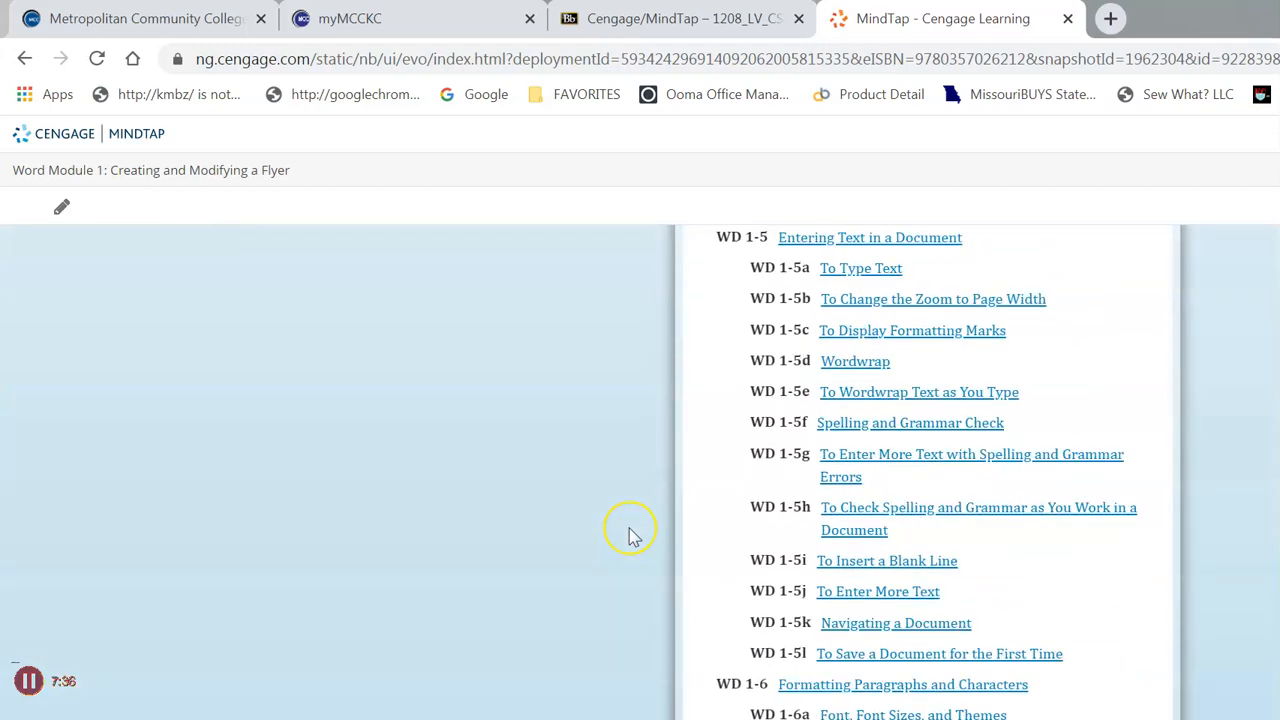
scroll(629, 537, "down", 10)
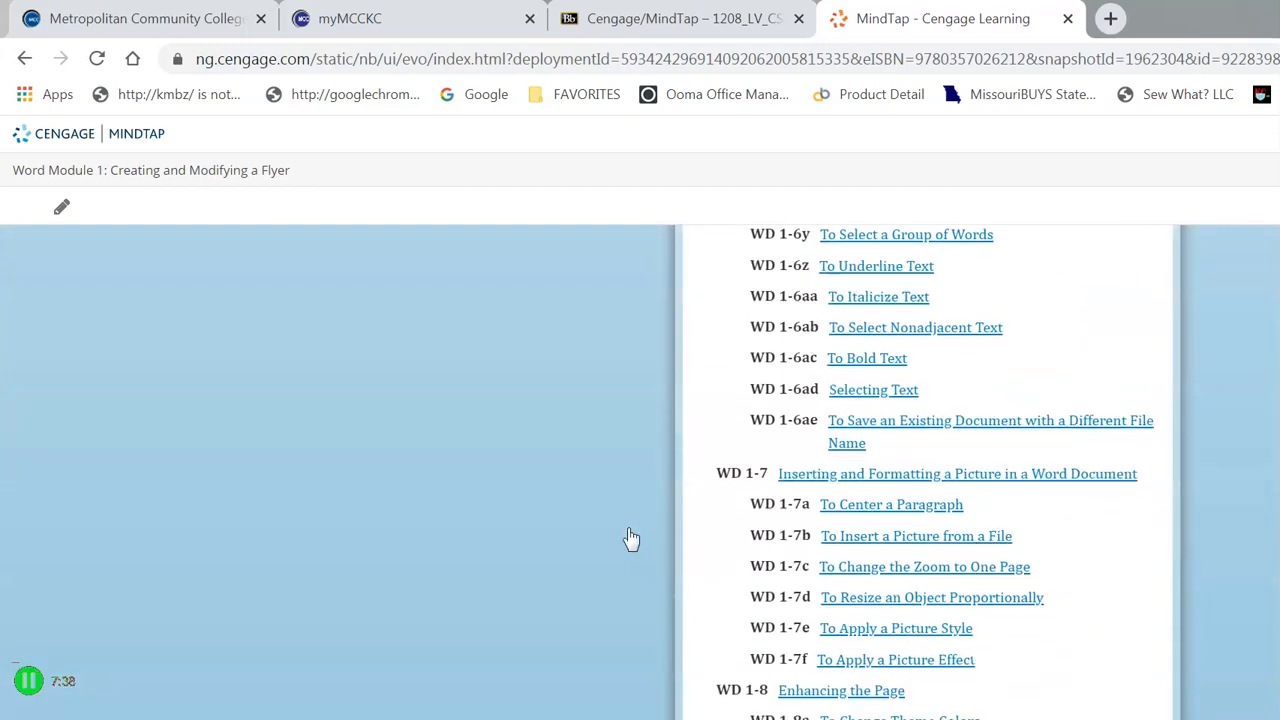
scroll(631, 539, "down", 2)
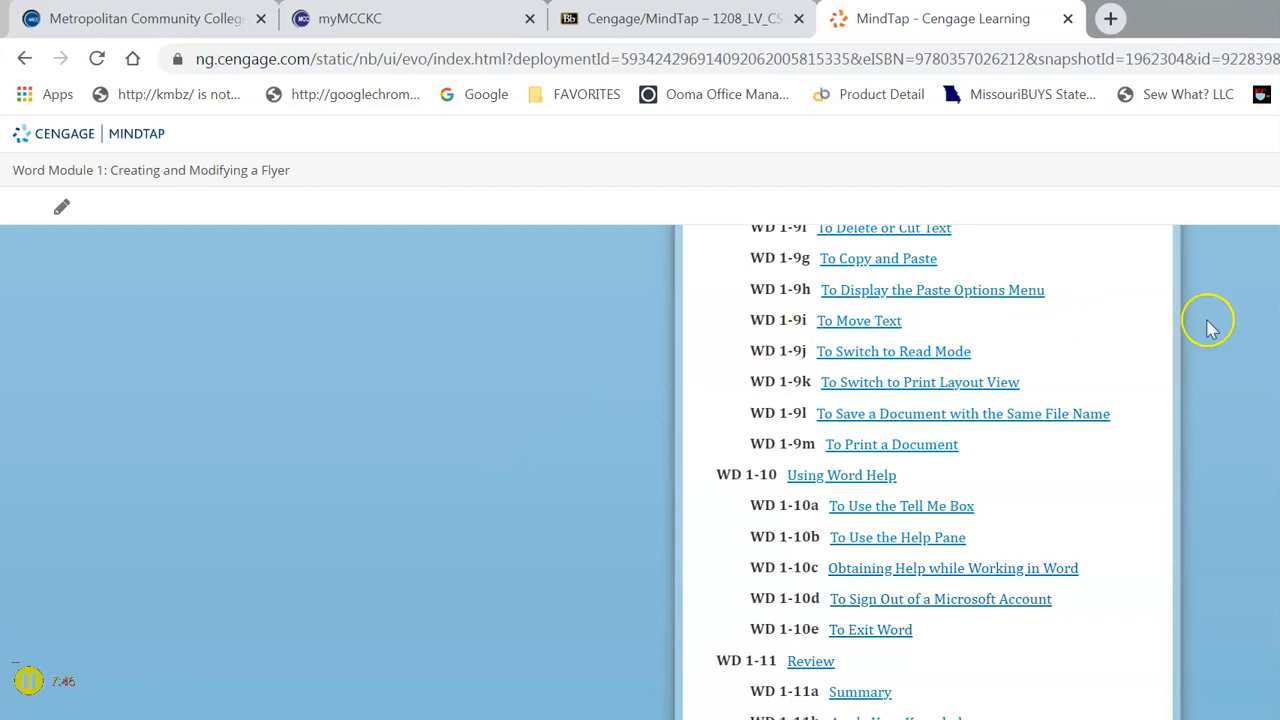
- Go to the reading's Introduction page and review the module objectives
left_click(1220, 420)
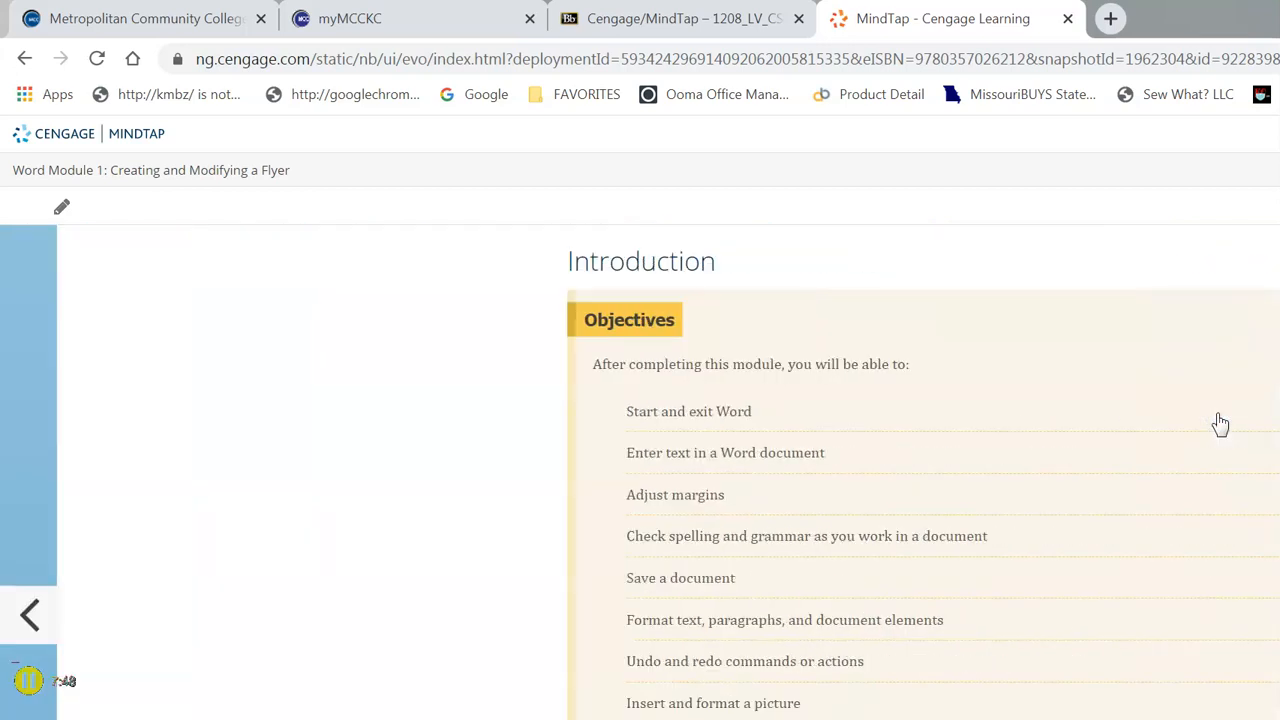
scroll(846, 408, "down", 2)
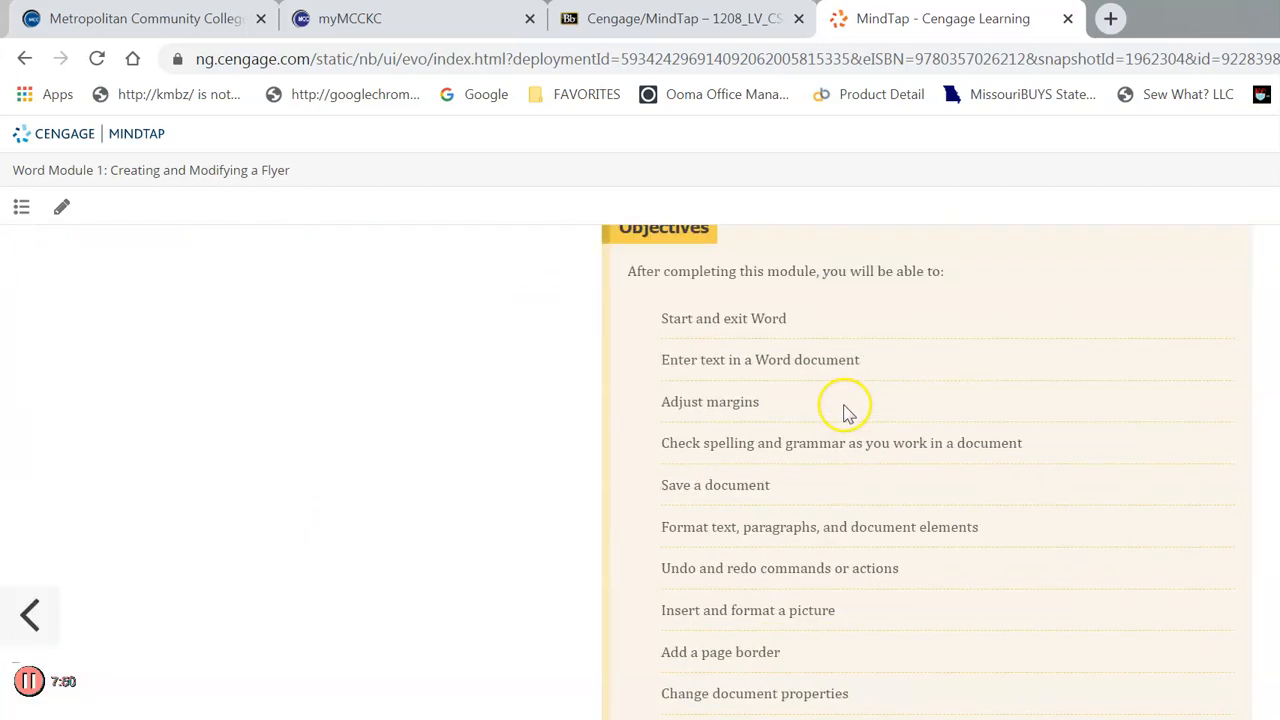
scroll(620, 329, "up", 2)
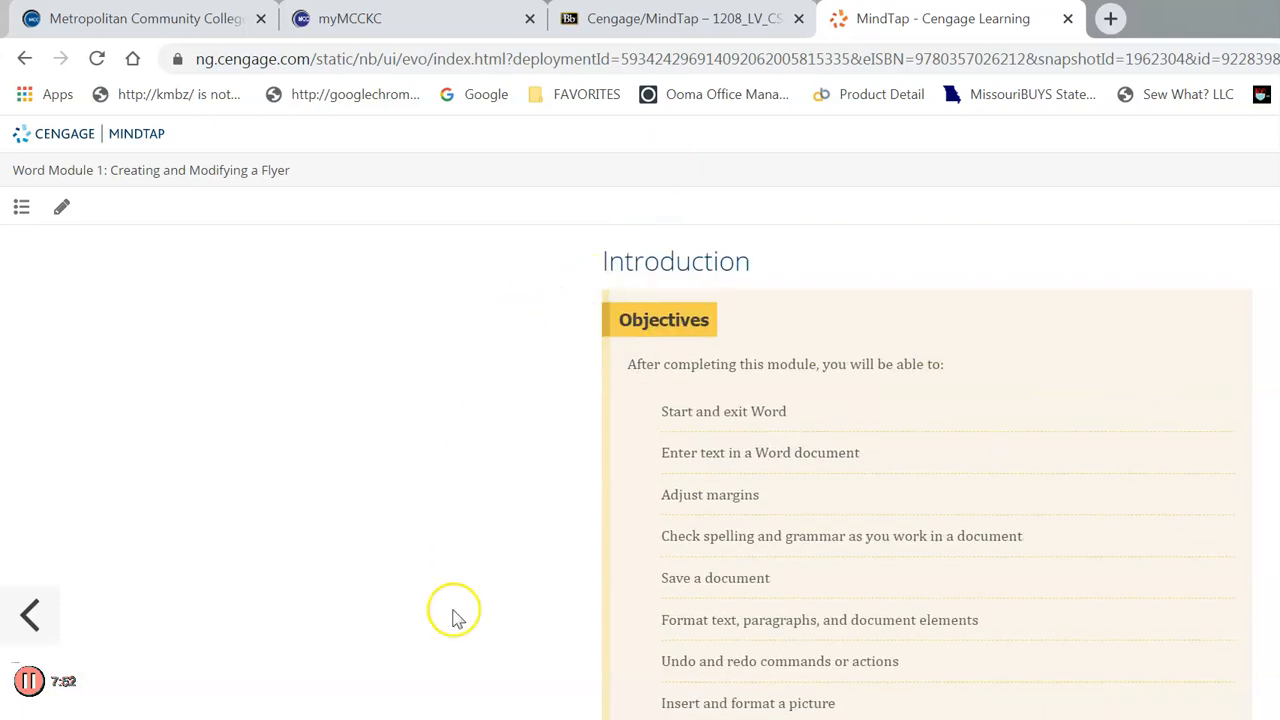
scroll(791, 314, "down", 2)
- Page forward from WD 1-1 What Is Word? to WD 1-4a To Start Word and Create a Blank Document
left_click(1203, 390)
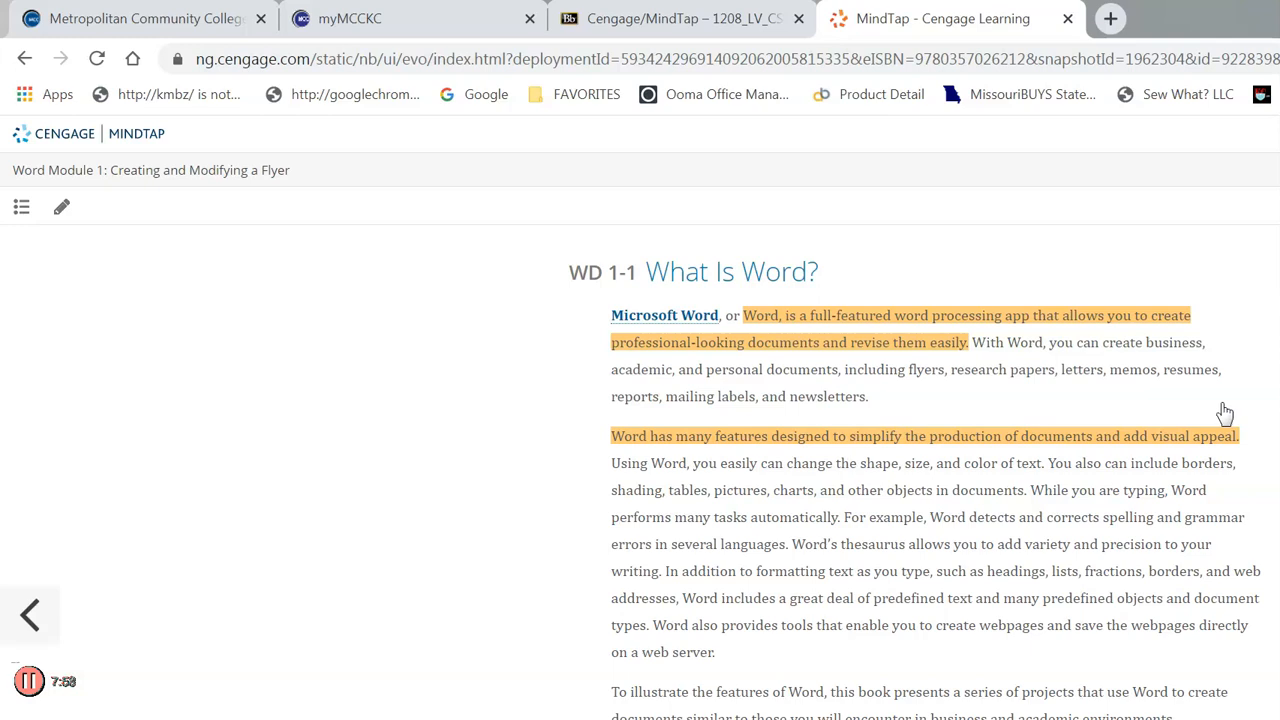
left_click(1224, 410)
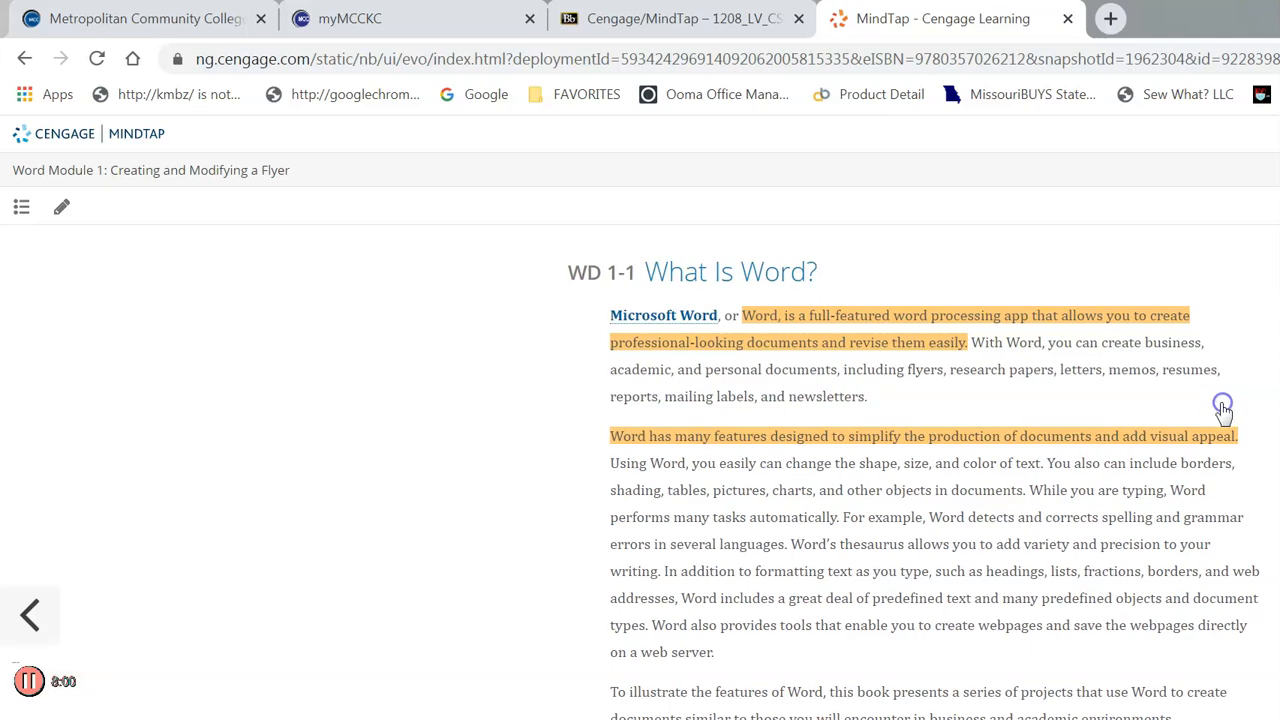
left_click(1224, 410)
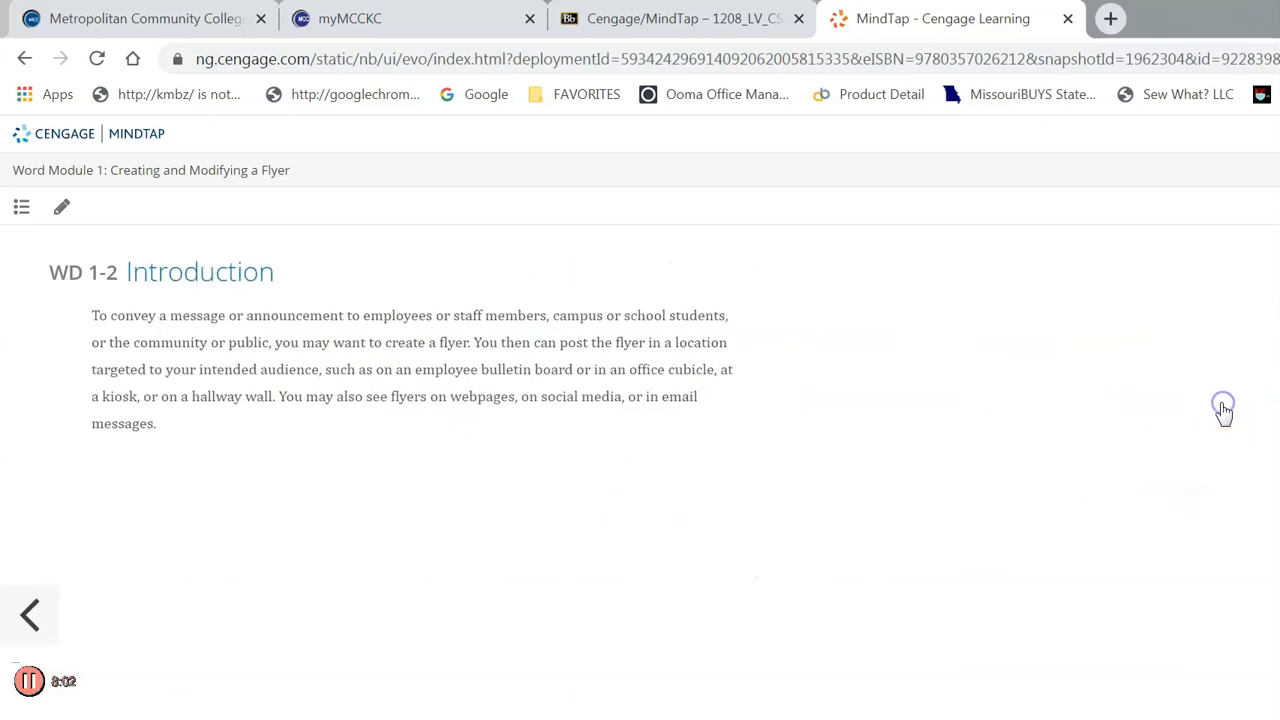
left_click(1224, 410)
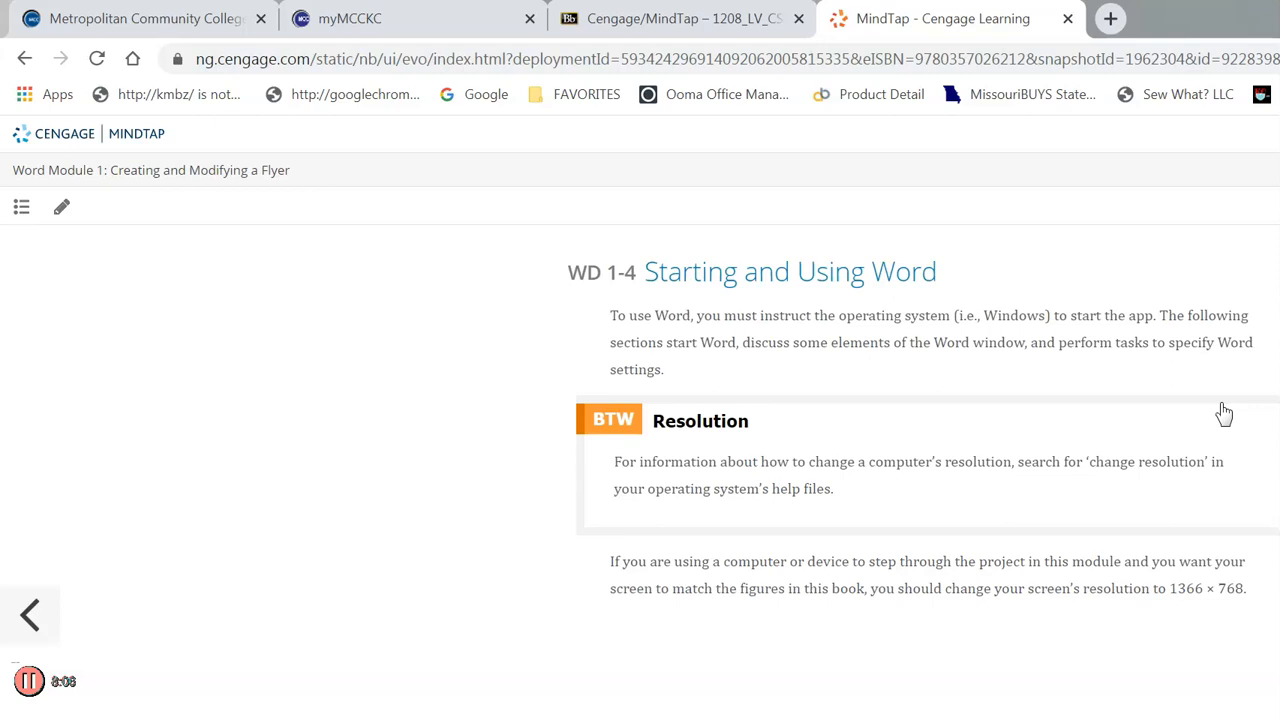
left_click(1224, 410)
left_click(1140, 433)
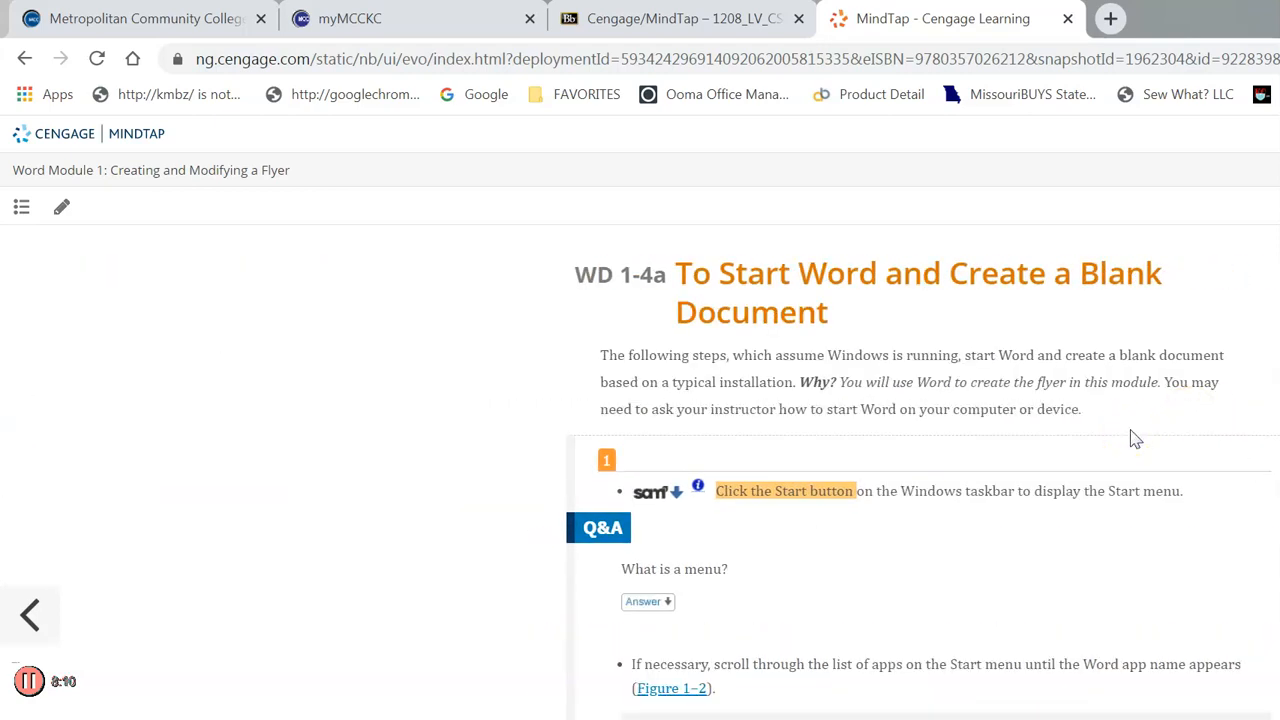
- Read the WD 1-4a steps for starting Word and creating a blank document, including Figures 1-2 to 1-4
scroll(1135, 439, "down", 1)
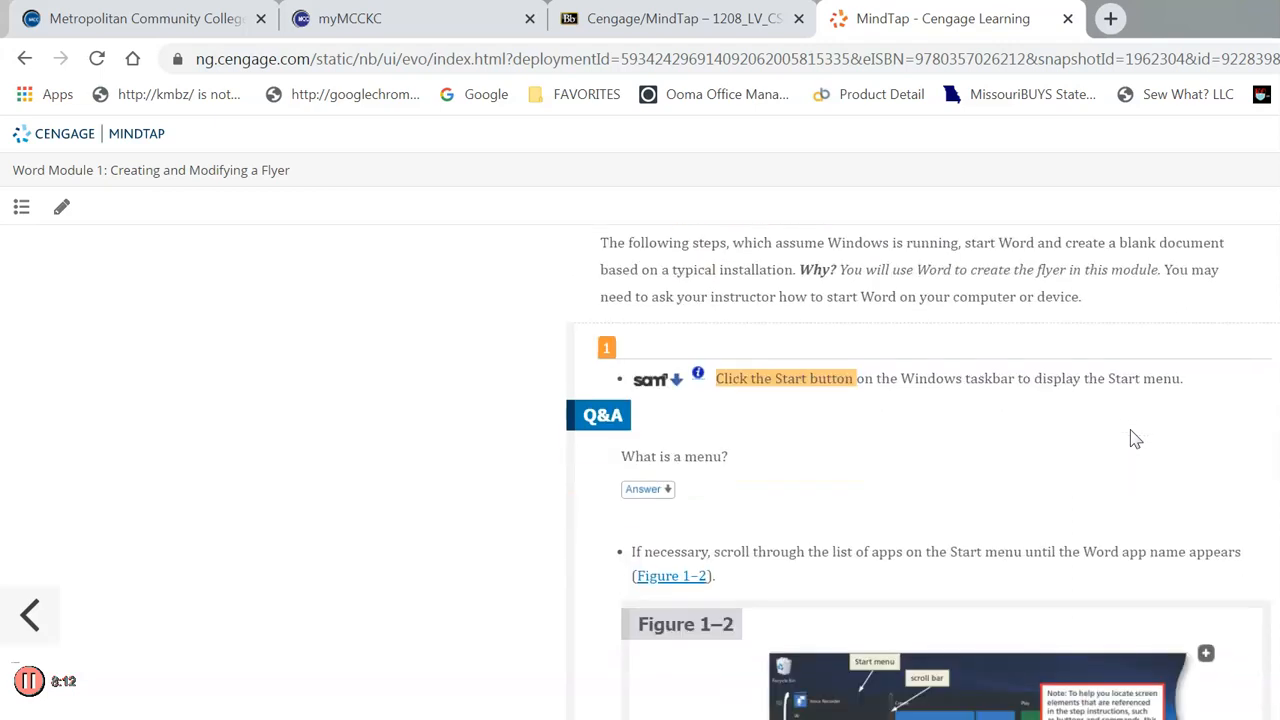
scroll(1135, 439, "up", 1)
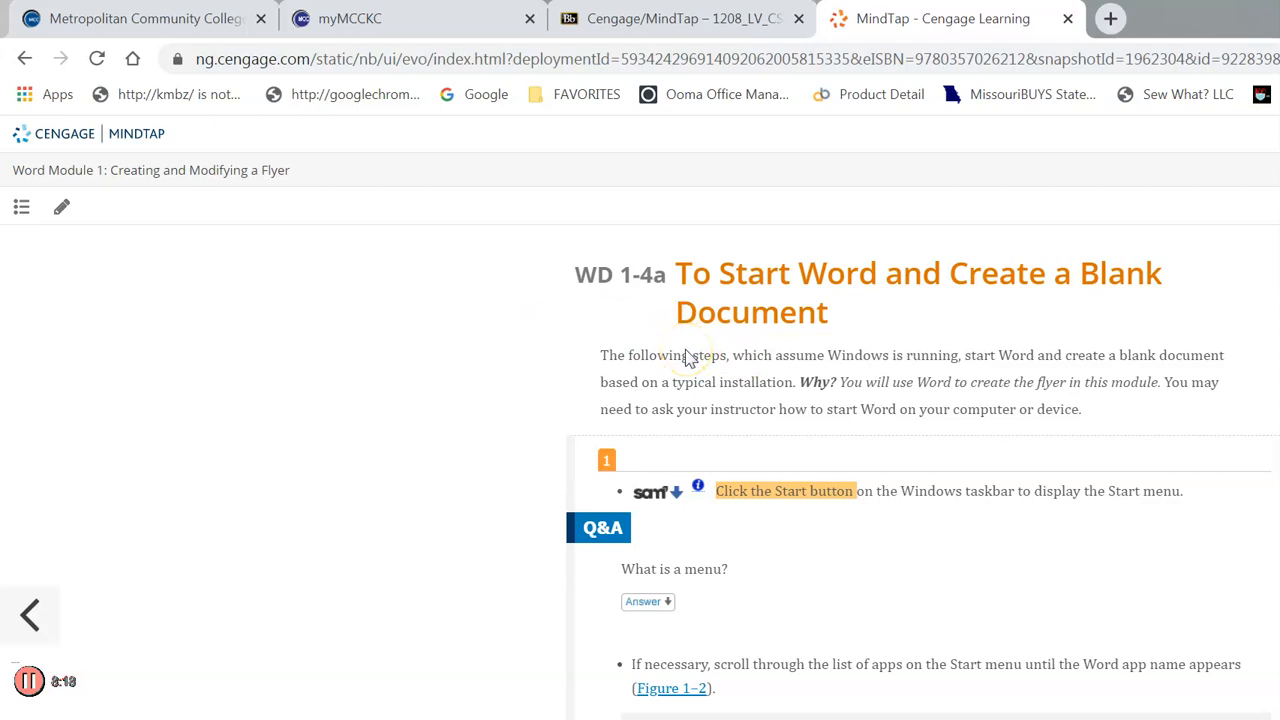
scroll(688, 358, "down", 4)
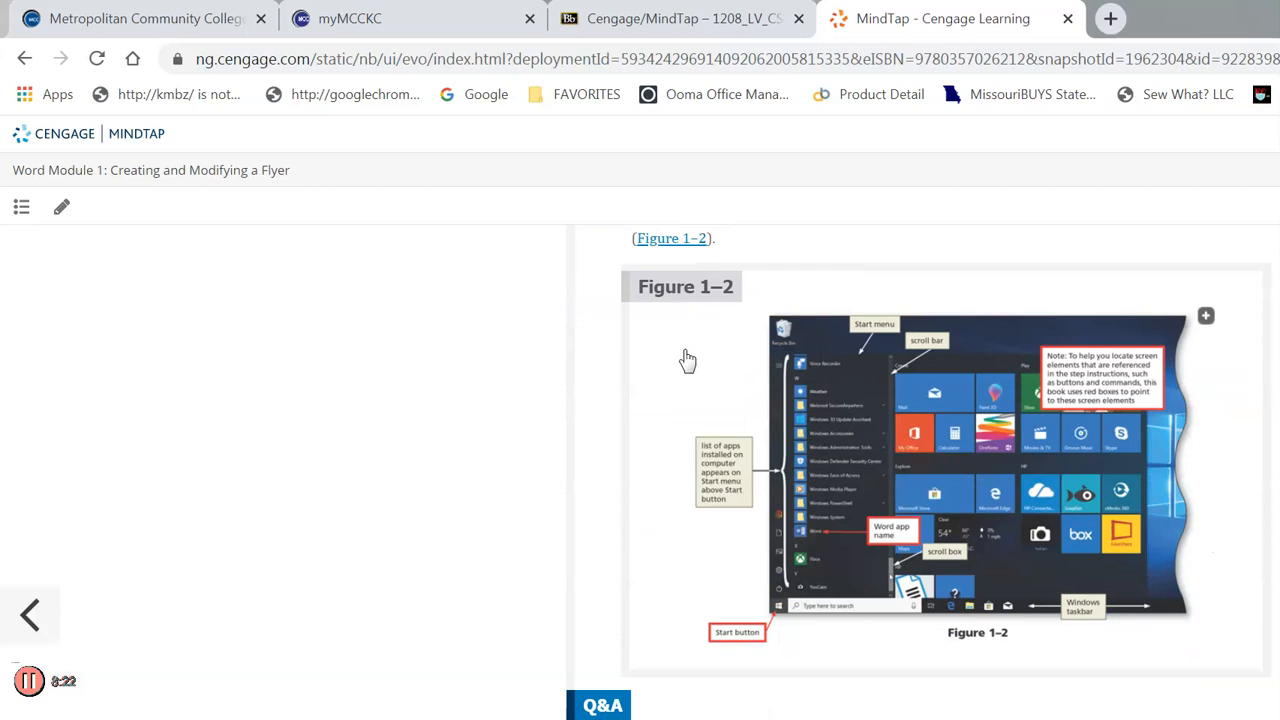
scroll(688, 360, "down", 2)
scroll(688, 358, "down", 7)
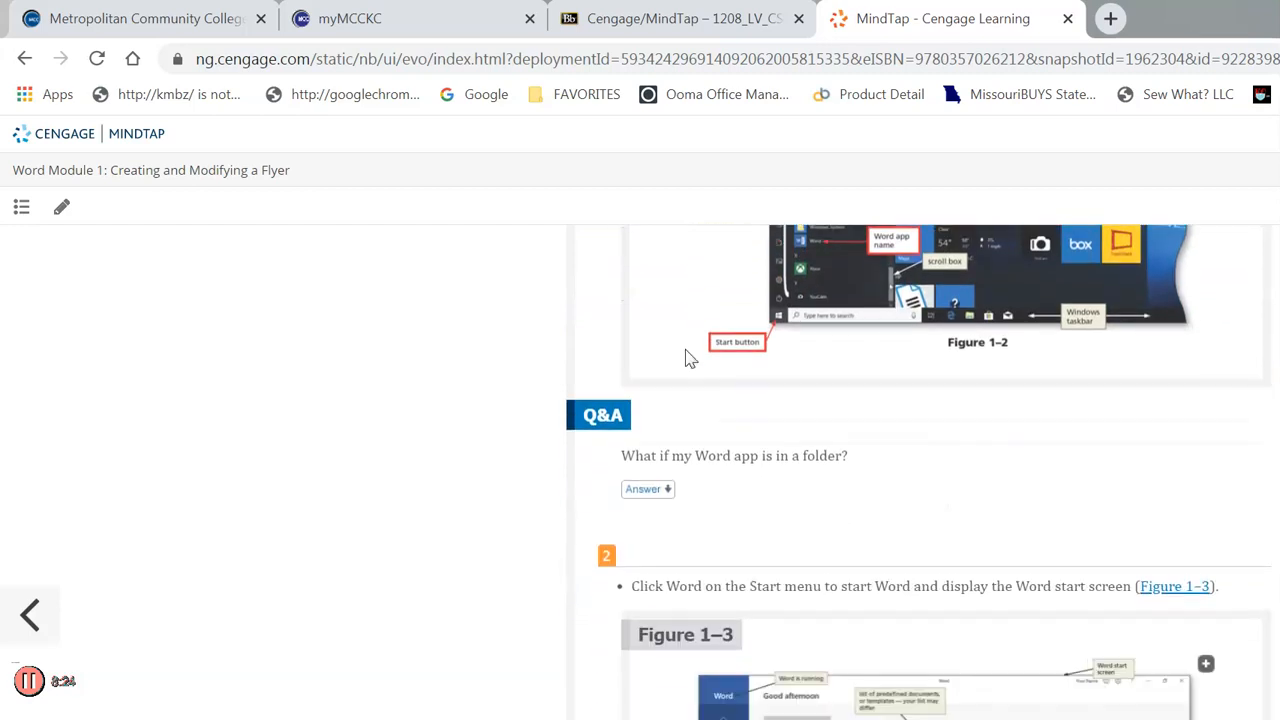
scroll(688, 358, "down", 4)
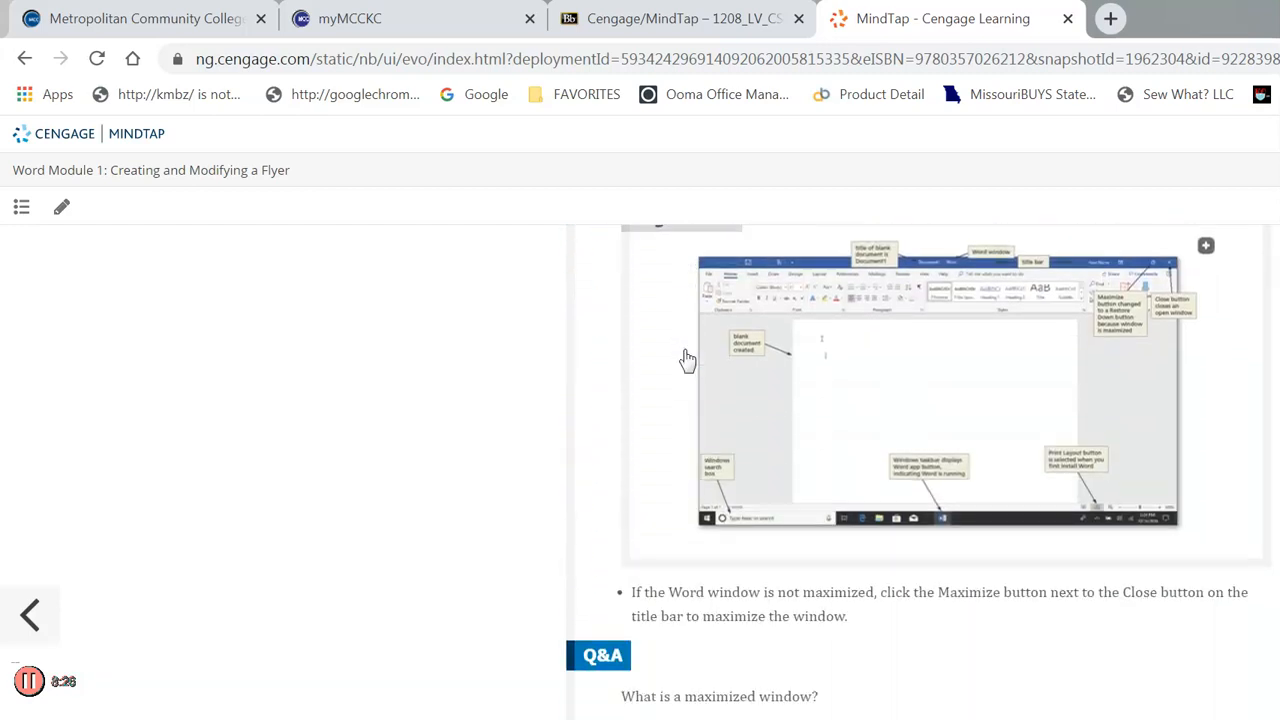
scroll(703, 358, "up", 6)
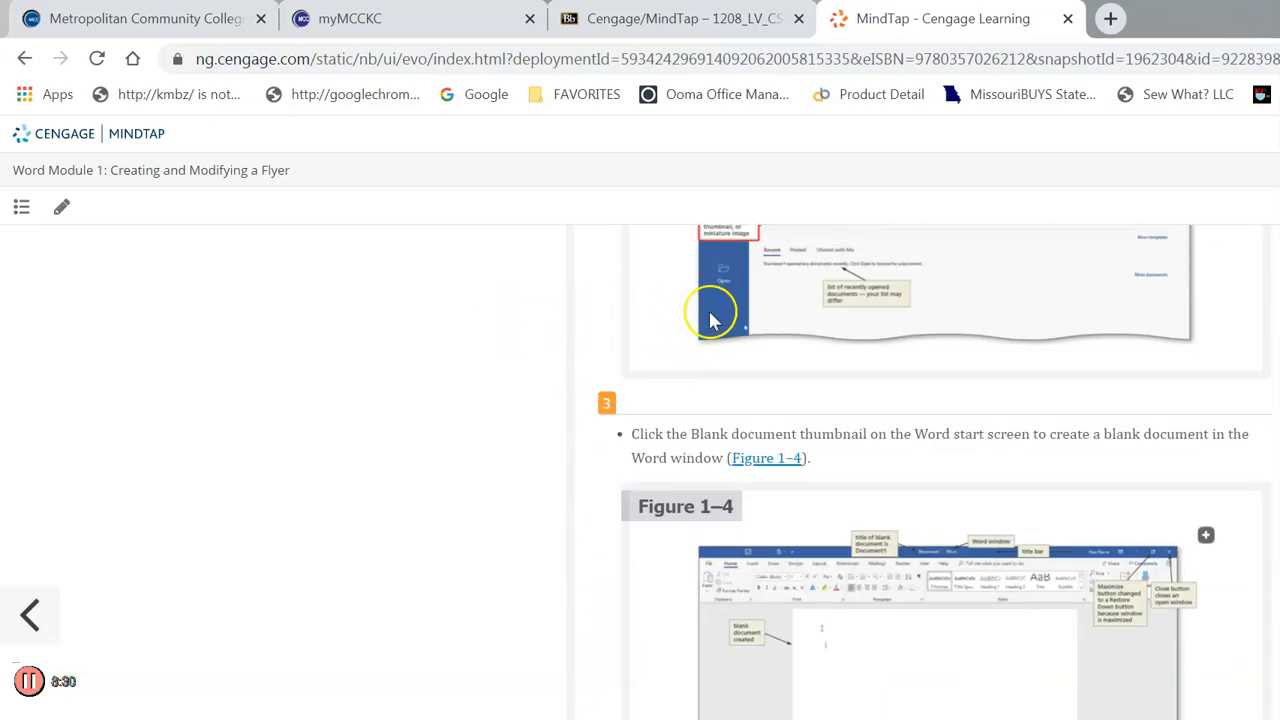
scroll(750, 322, "down", 6)
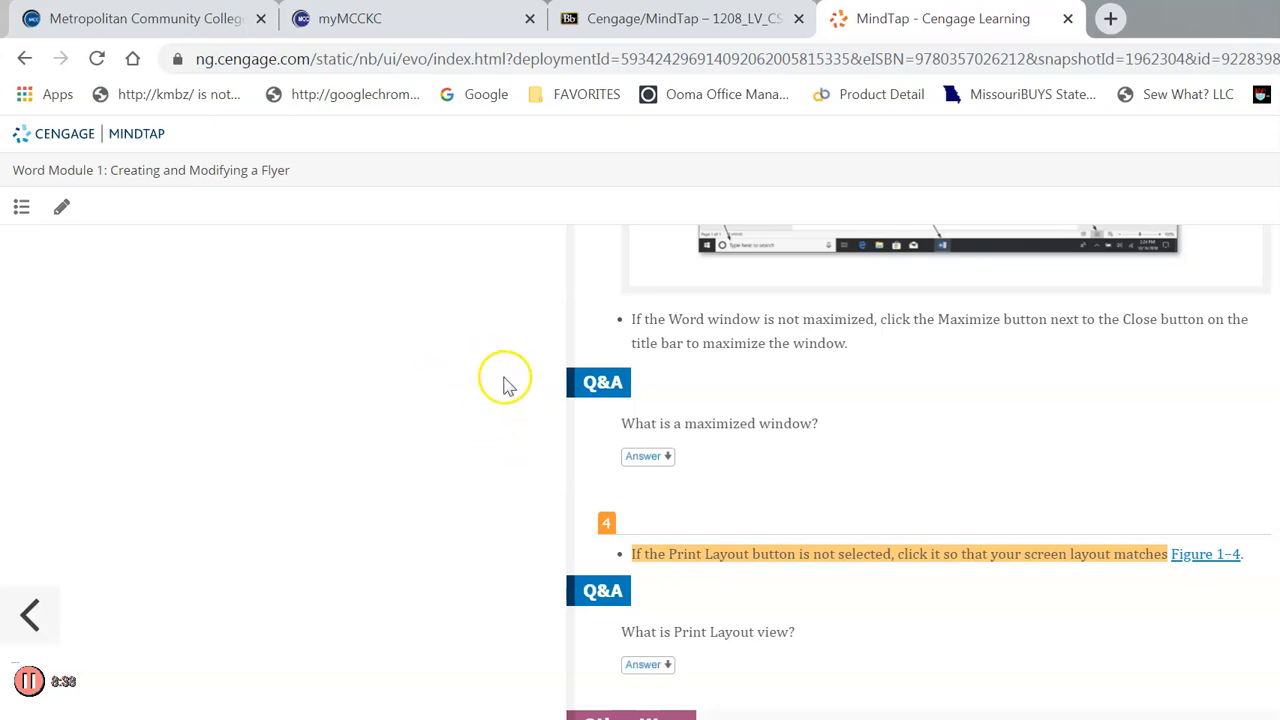
- Advance to WD 1-4b The Word Window and skim its ribbon, gallery, dialog box and KeyTips sections
left_click(1226, 412)
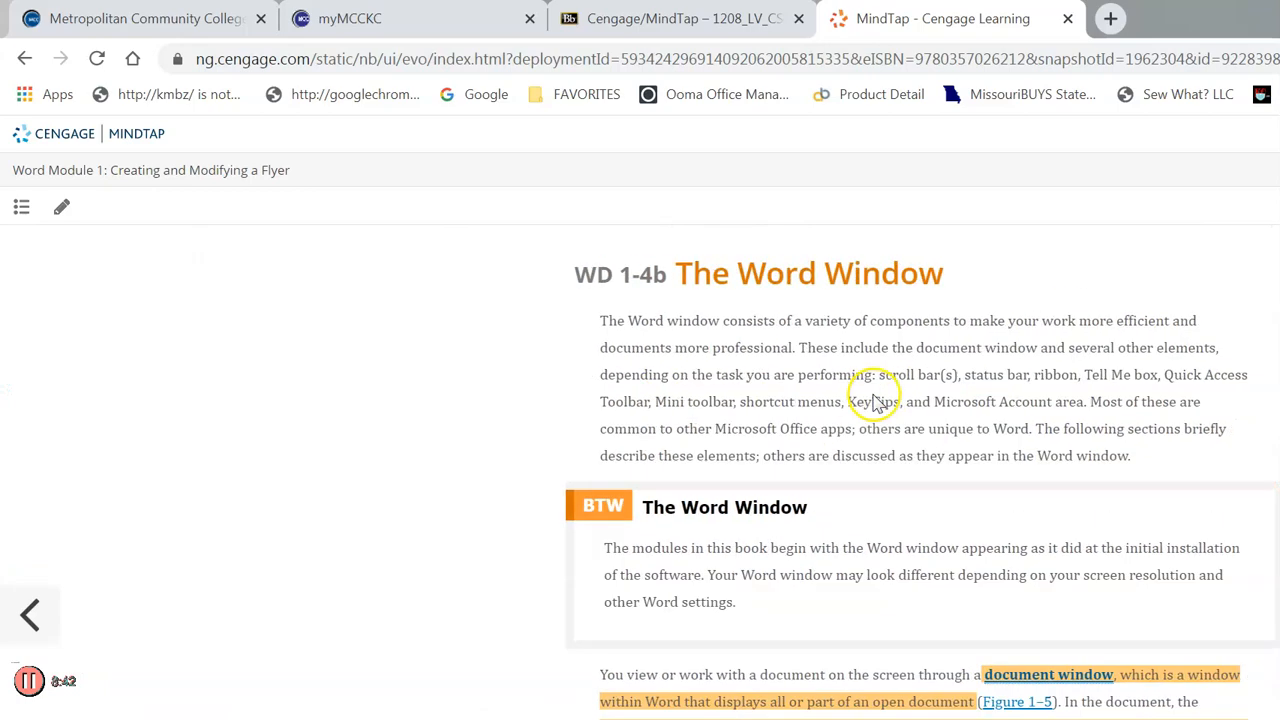
scroll(862, 398, "down", 15)
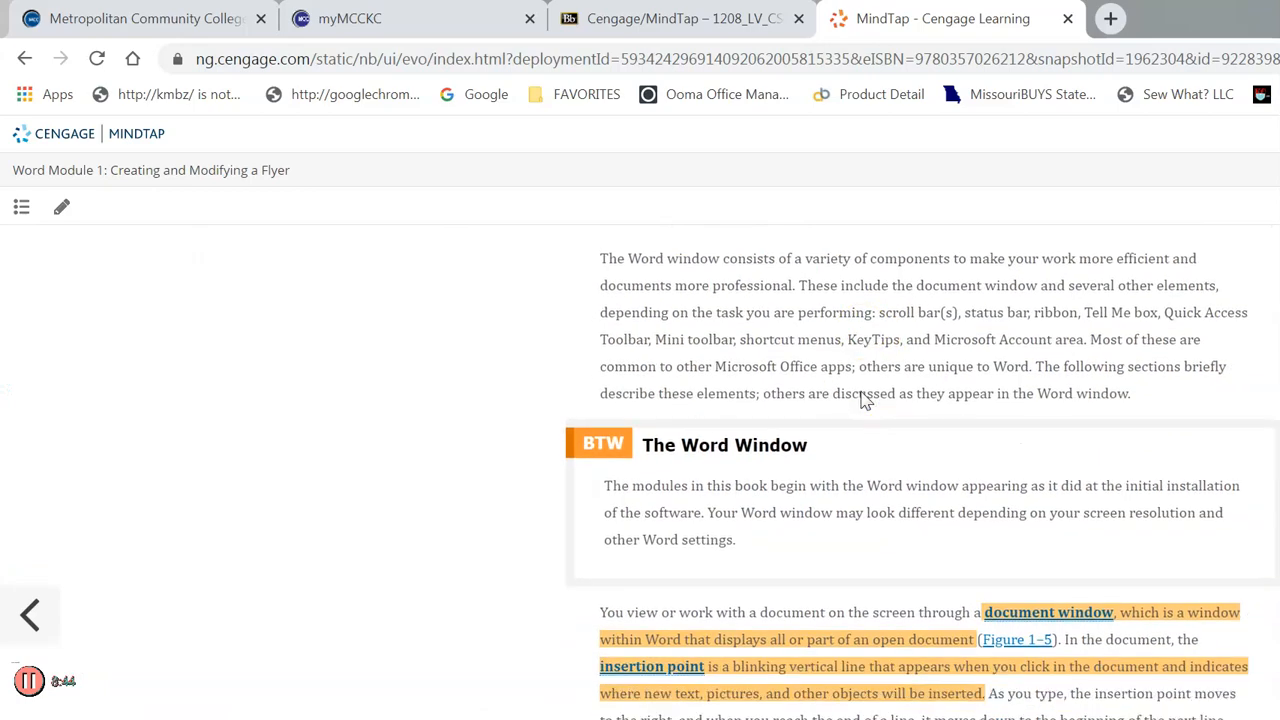
scroll(862, 398, "down", 15)
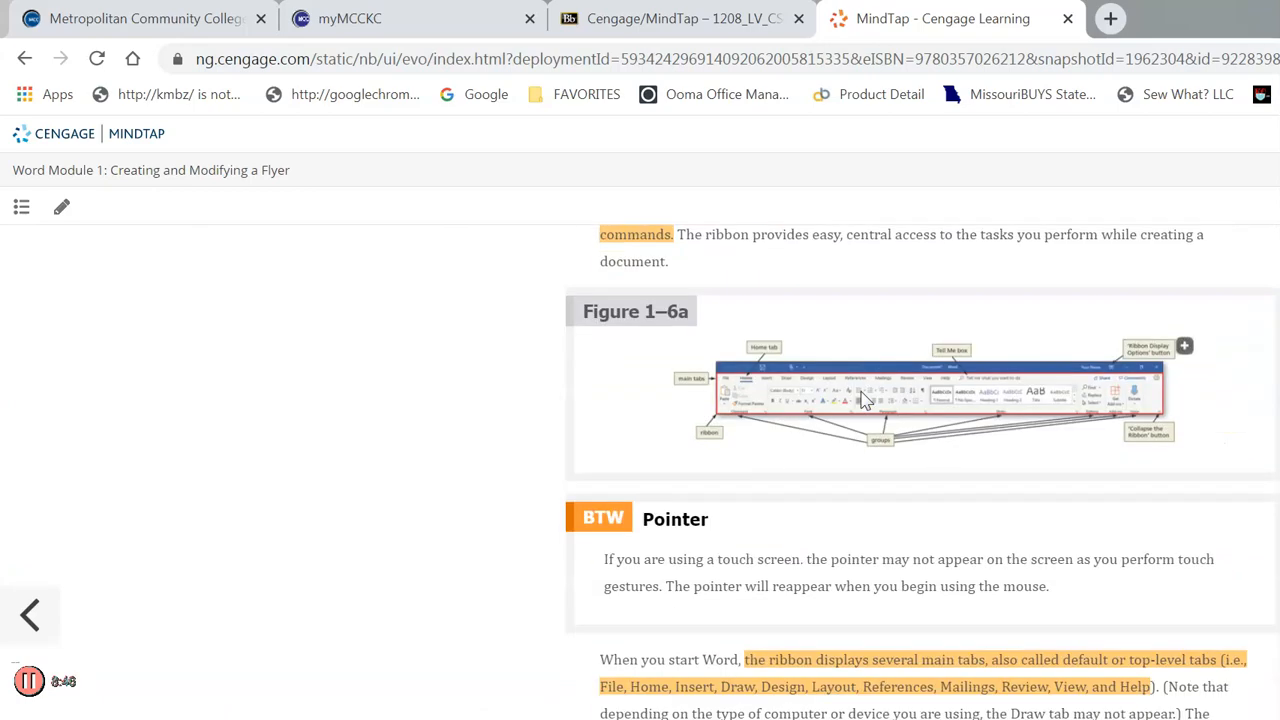
scroll(866, 400, "down", 13)
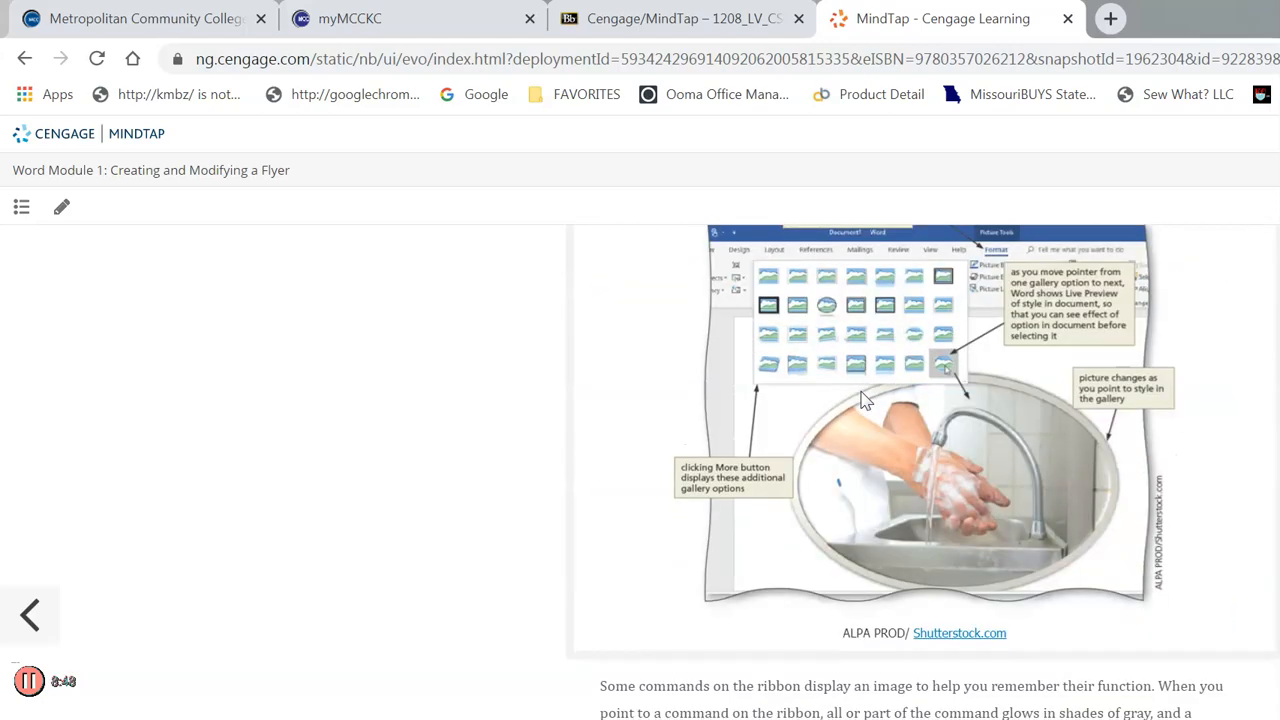
scroll(862, 398, "up", 5)
scroll(862, 398, "down", 12)
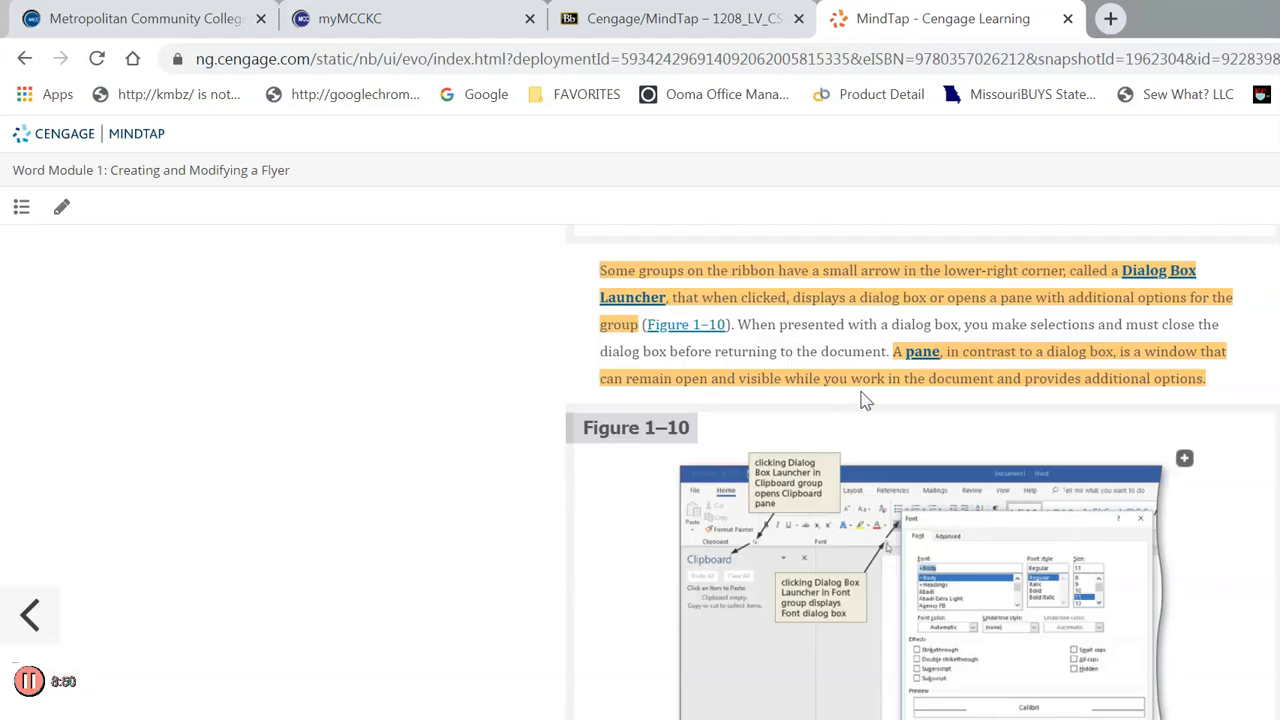
scroll(864, 399, "down", 13)
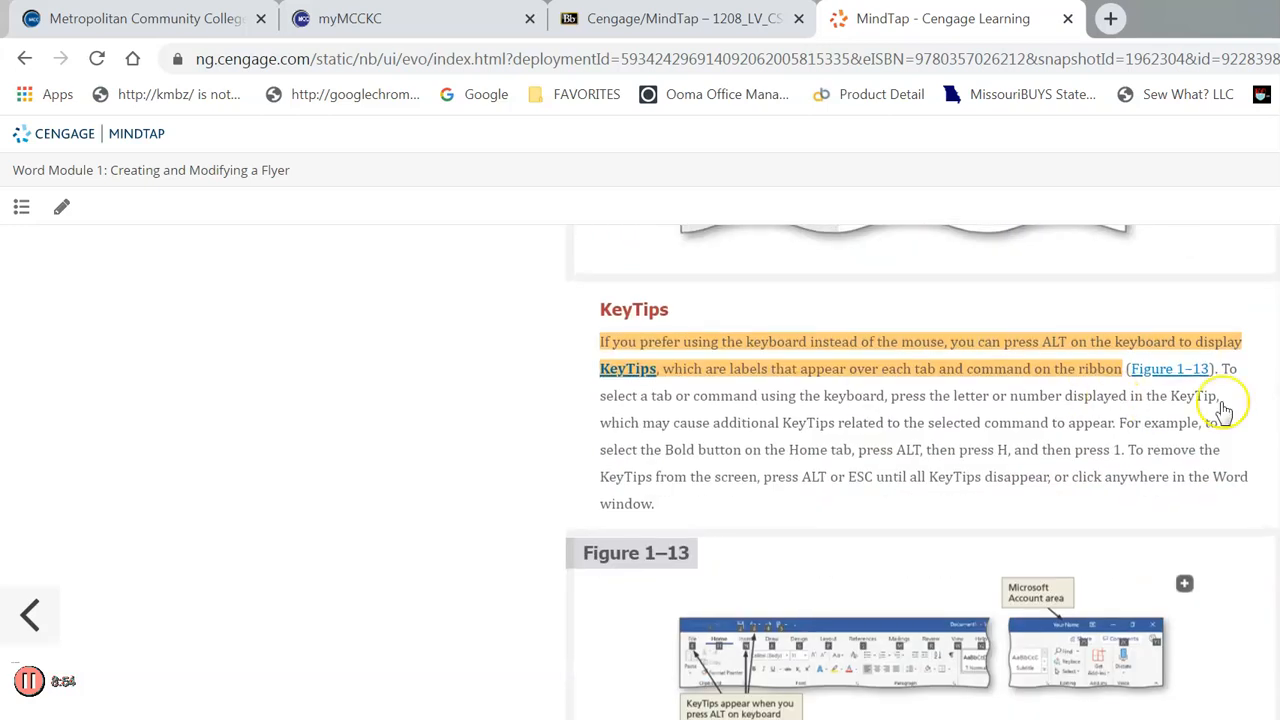
- Advance to WD 1-4c To Display a Different Tab on the Ribbon and examine Figure 1-14 and the view settings to verify
scroll(1157, 402, "down", 6)
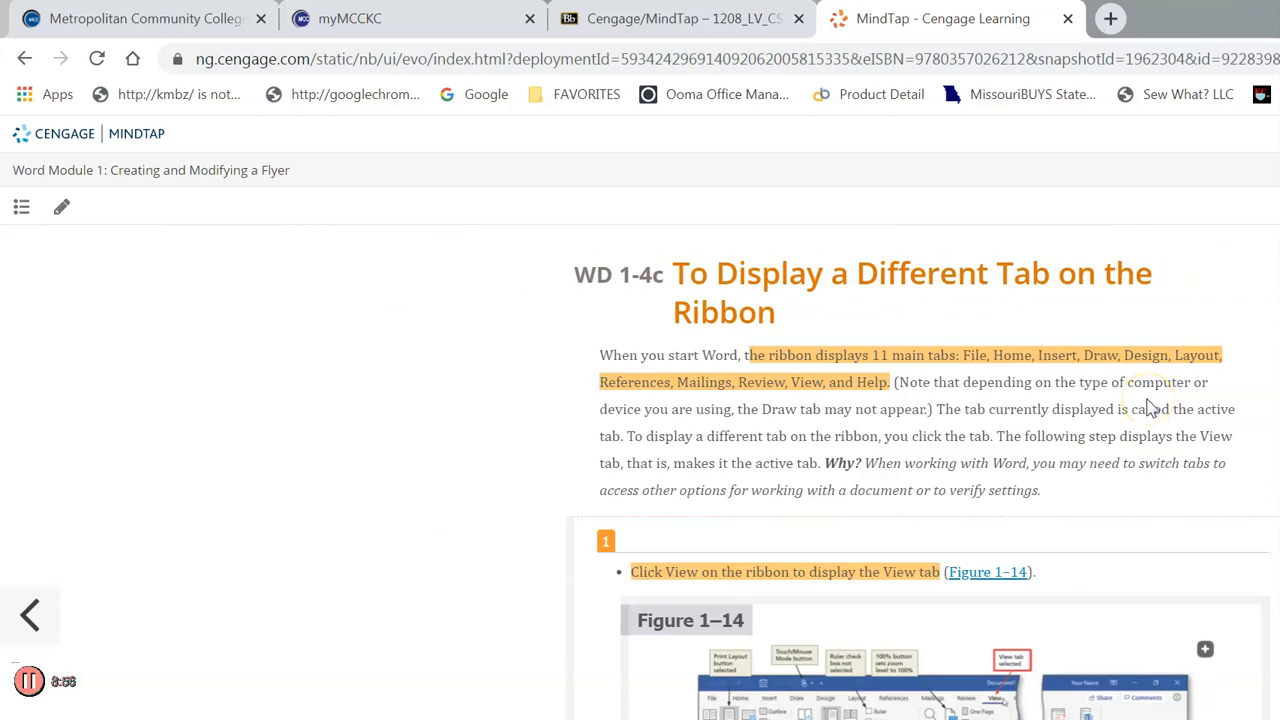
scroll(1150, 408, "down", 10)
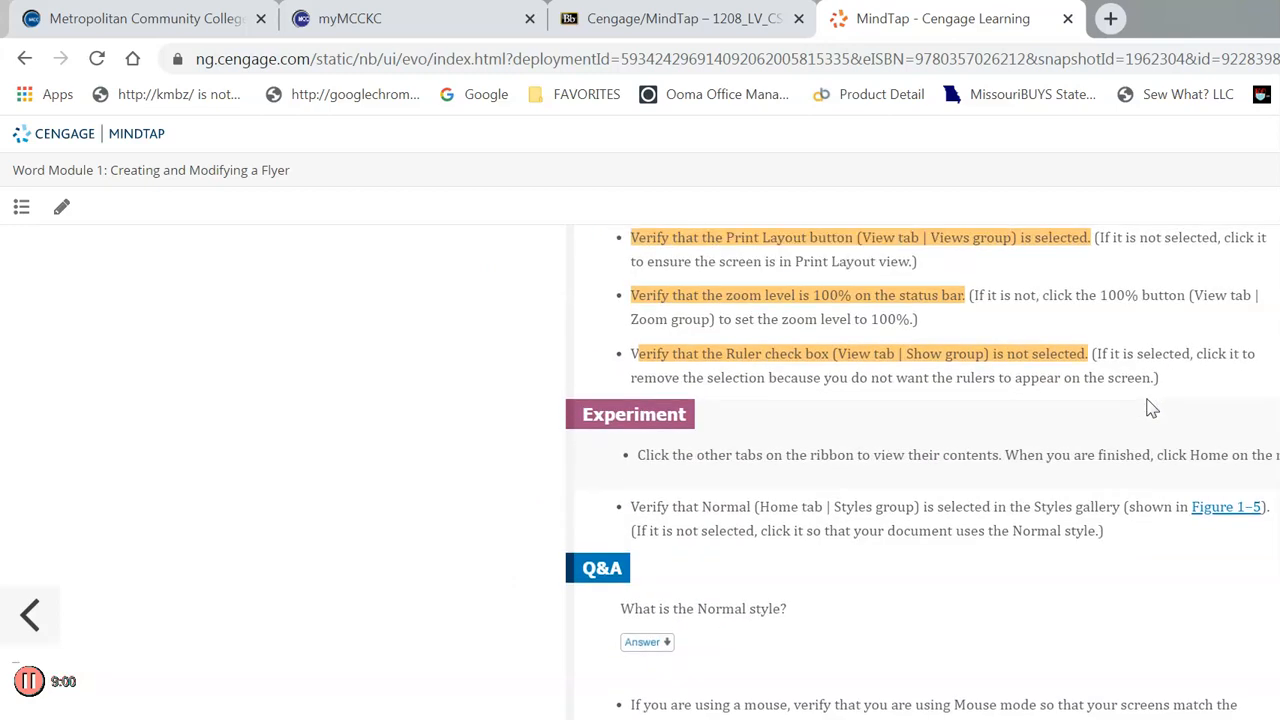
scroll(1150, 408, "up", 5)
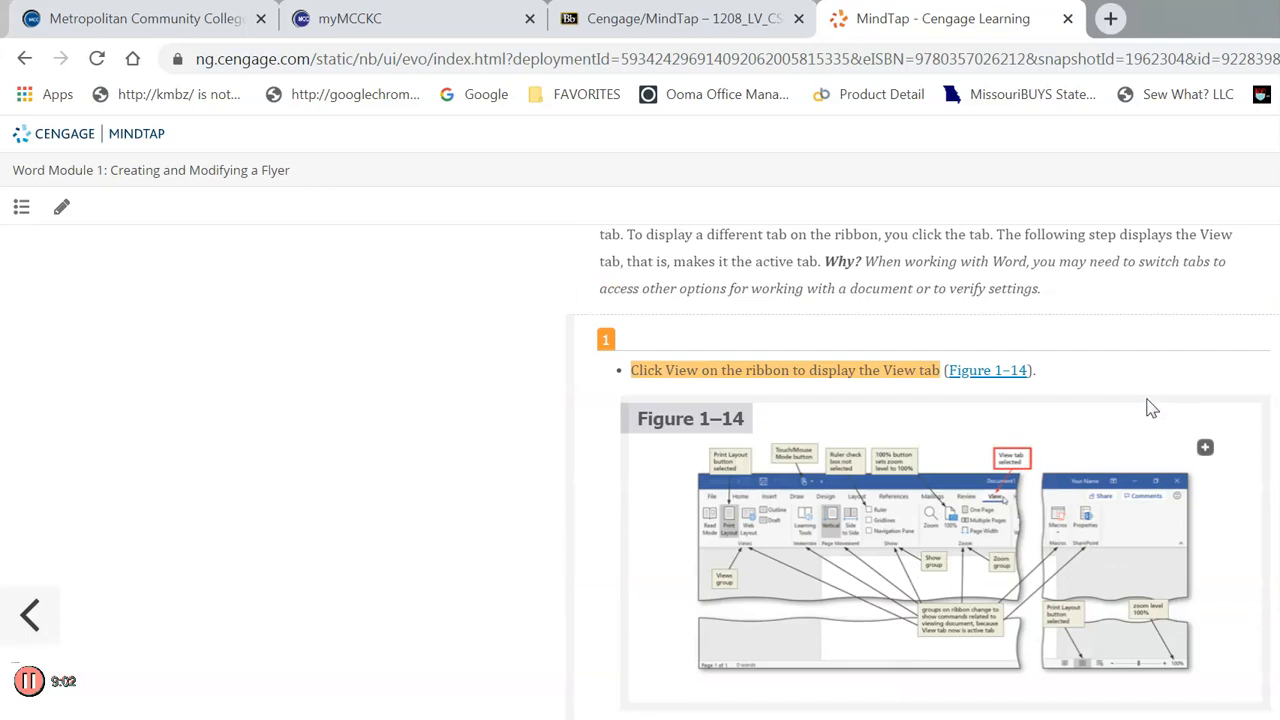
- Switch from the MindTap reading to the downloaded blank project document in Word and enable editing
scroll(1150, 408, "down", 5)
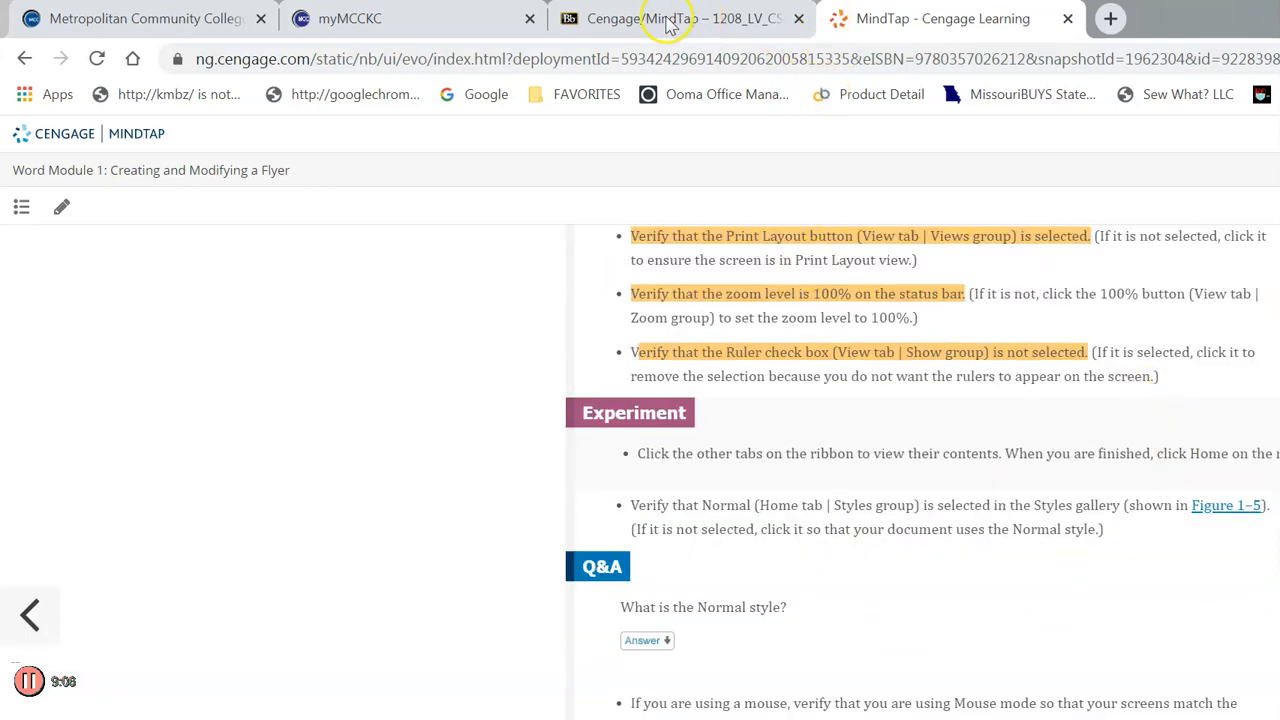
left_click_drag(999, 26, 1279, 308)
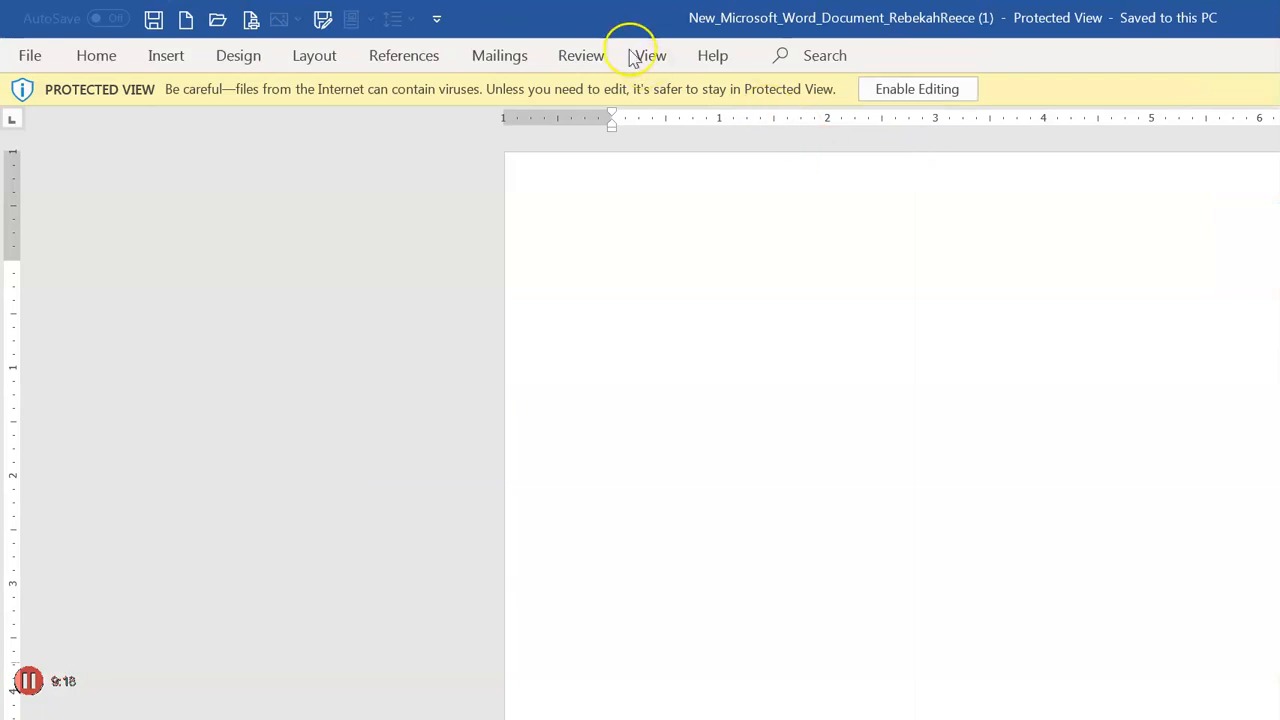
left_click(943, 88)
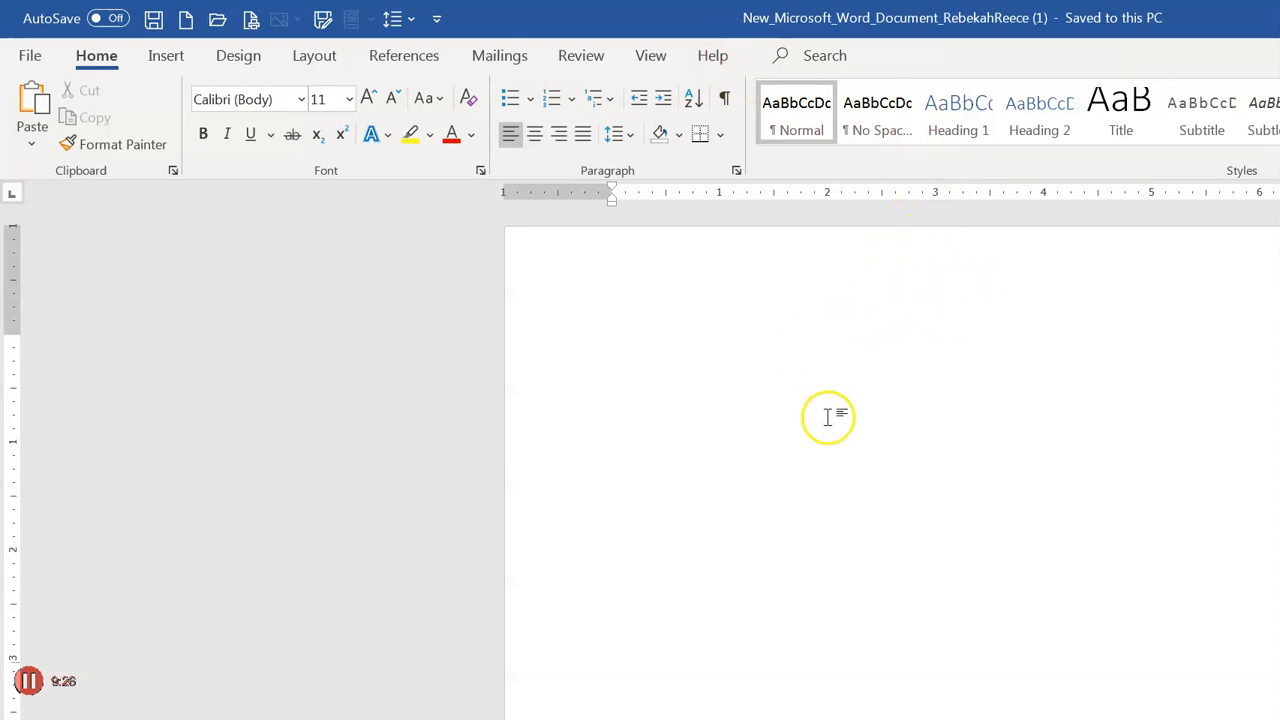
- Start saving a copy of the document and browse from the Desktop's personal folder into the Fall 2020 CSIS 115 folder
left_click(18, 38)
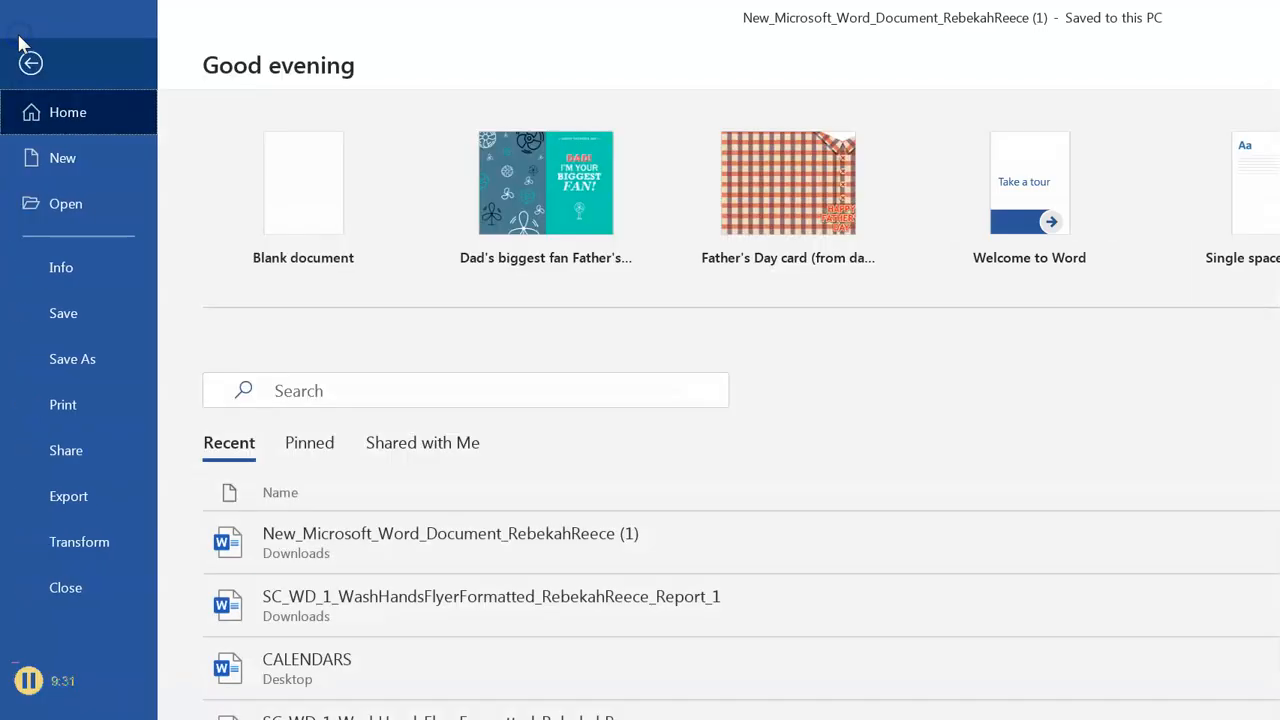
left_click(66, 362)
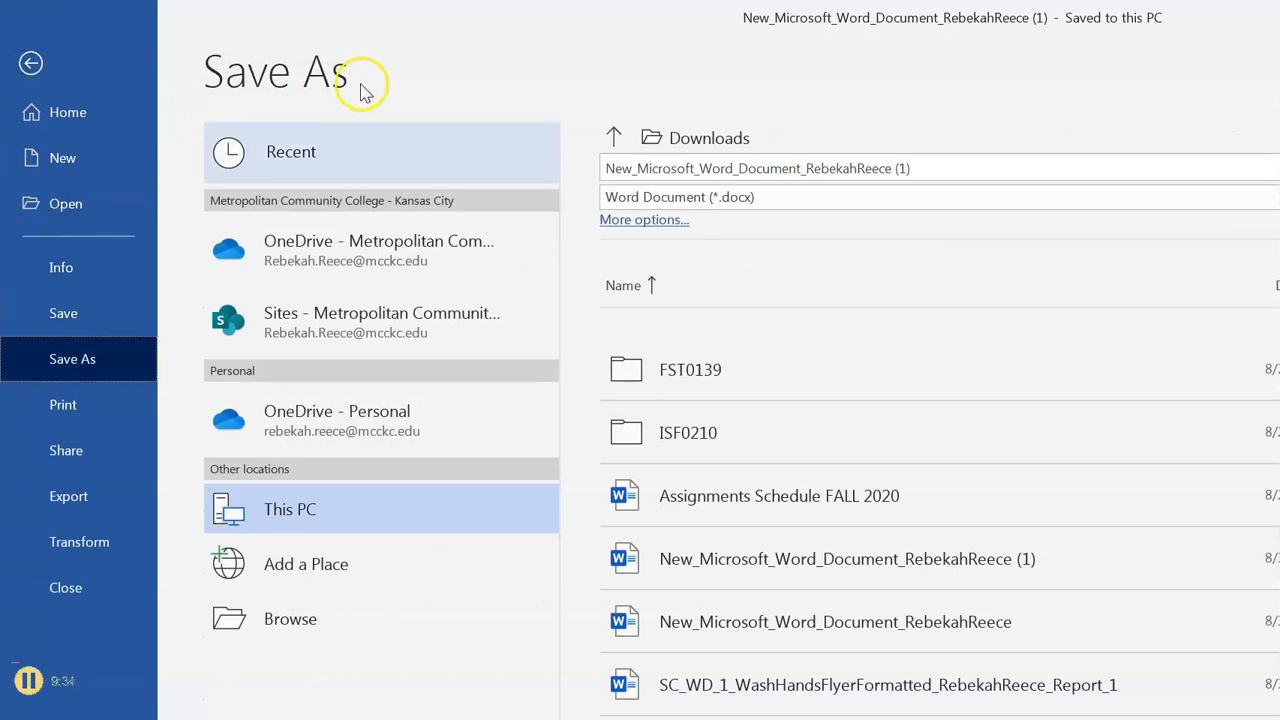
key("Return")
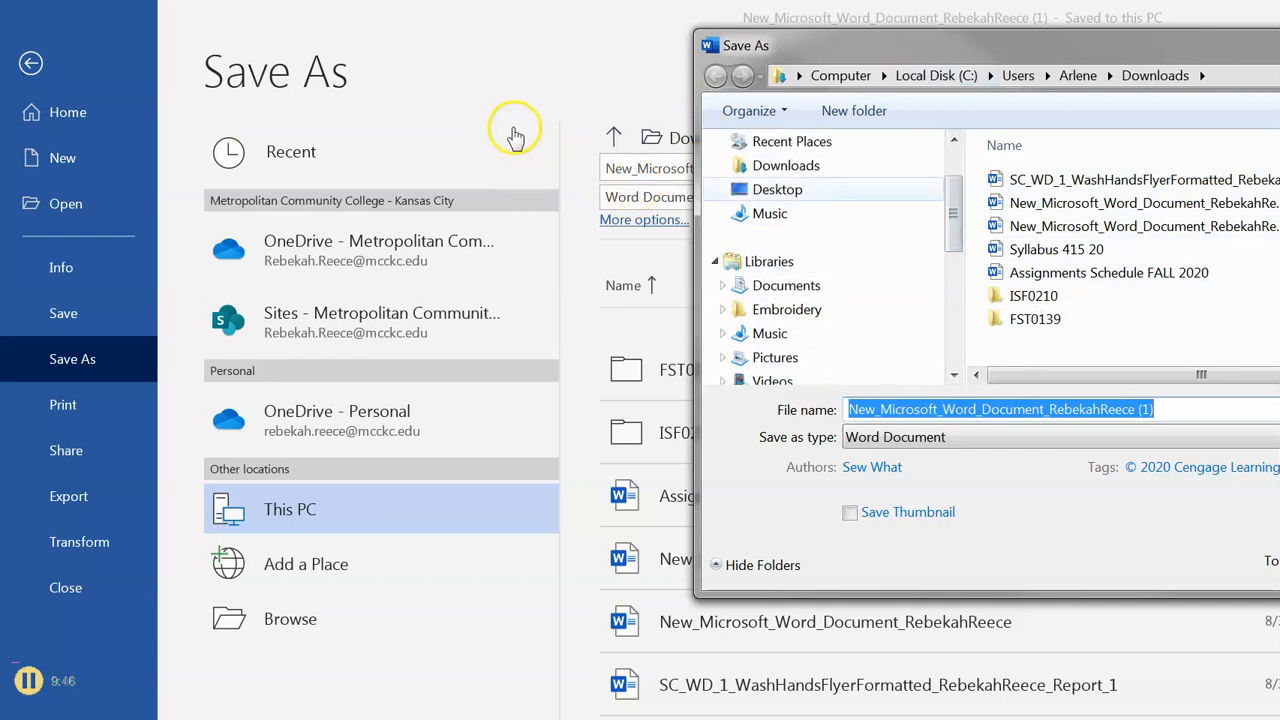
left_click(777, 189)
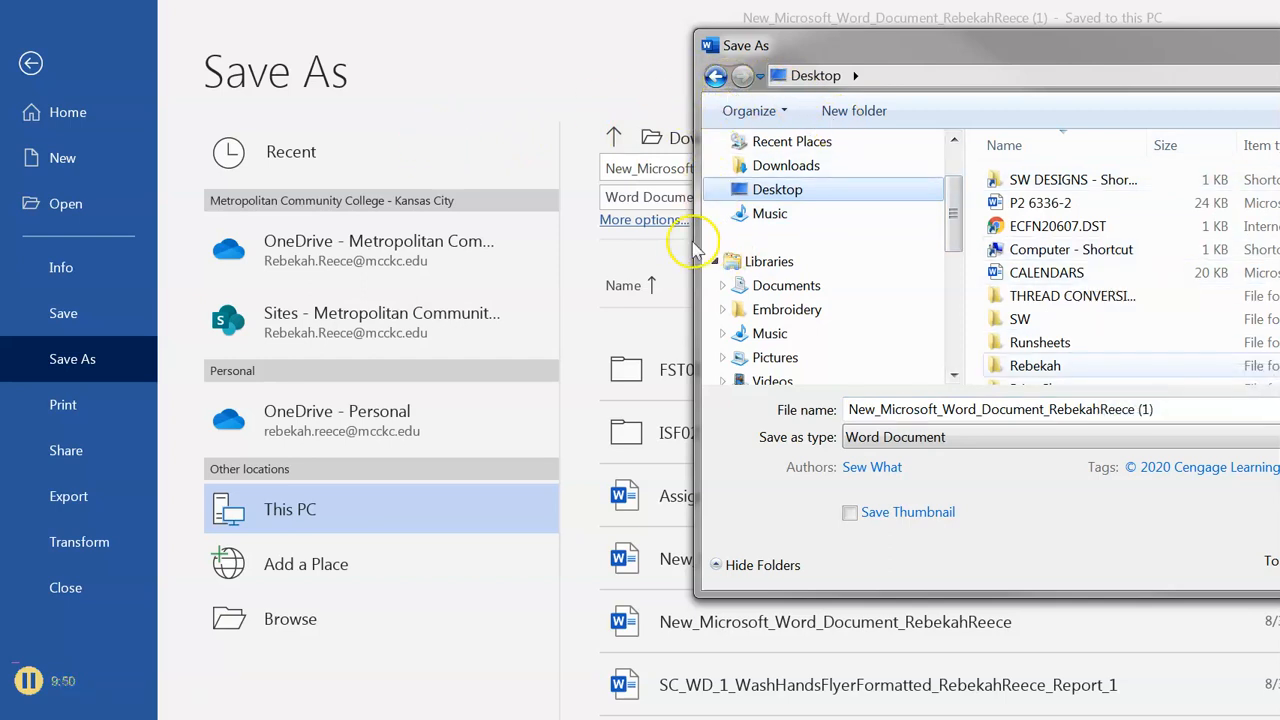
double_click(1035, 365)
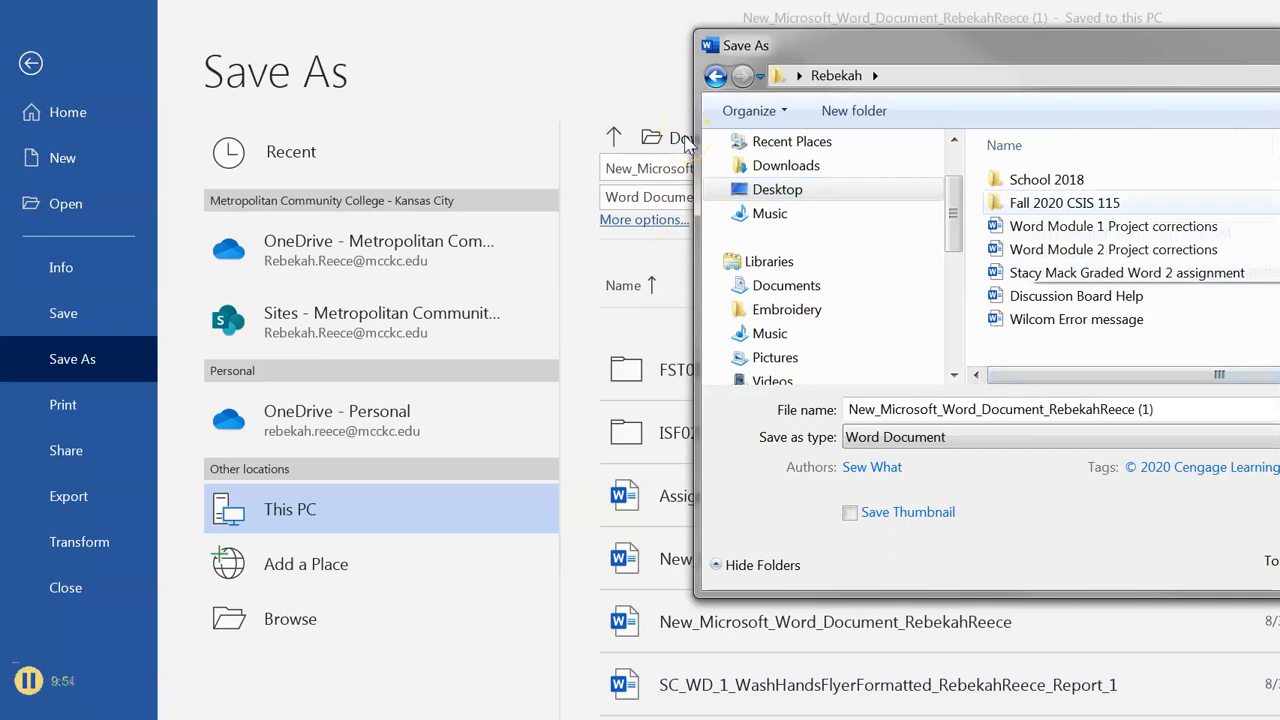
key("Return")
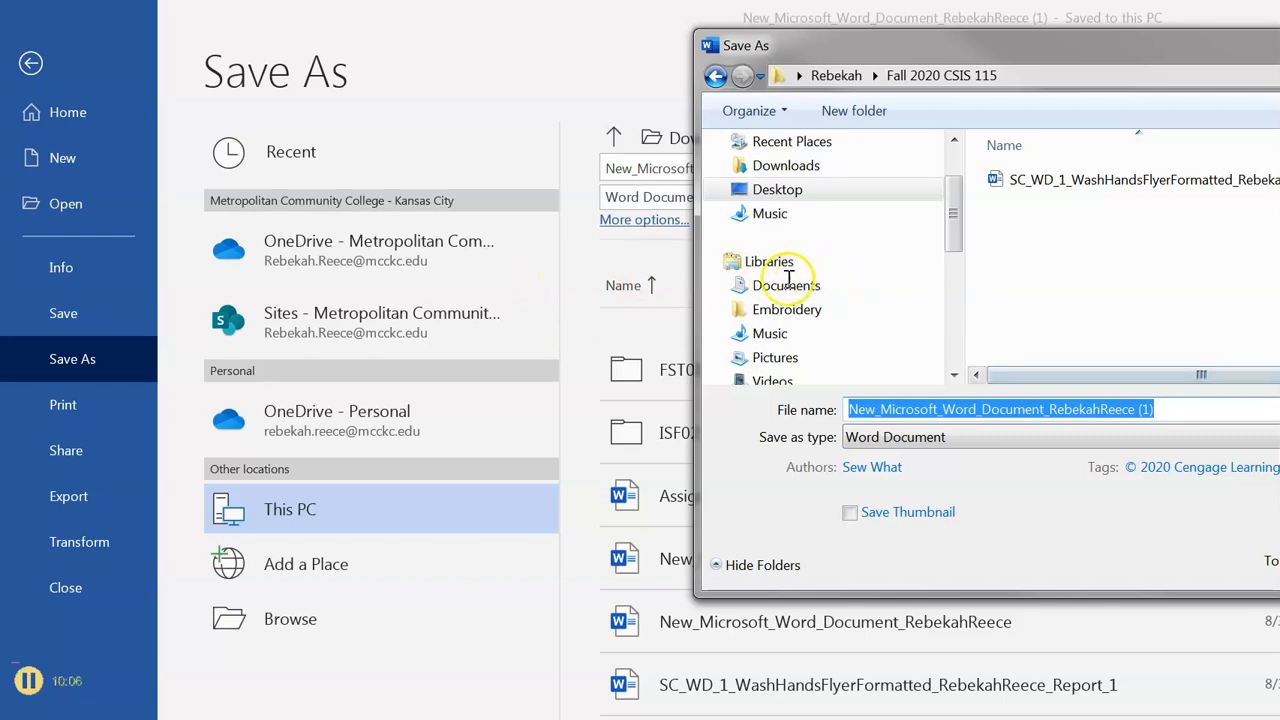
scroll(830, 280, "down", 2)
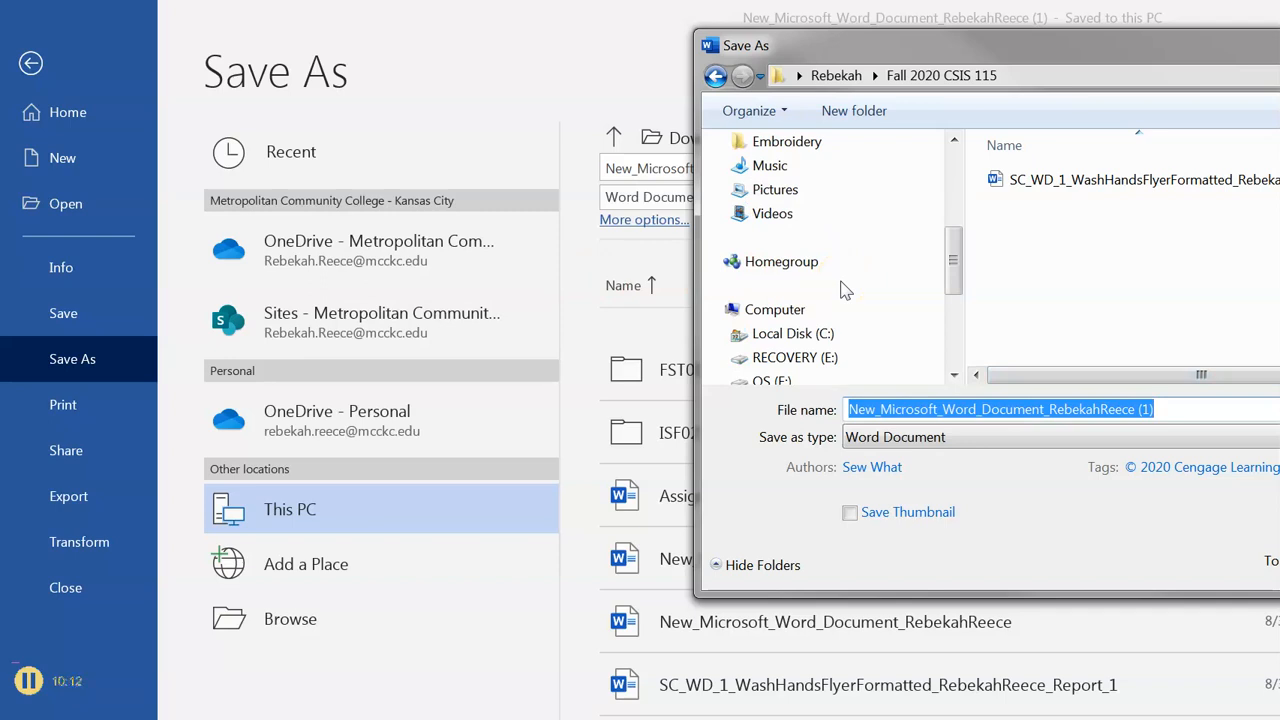
key("BackSpace")
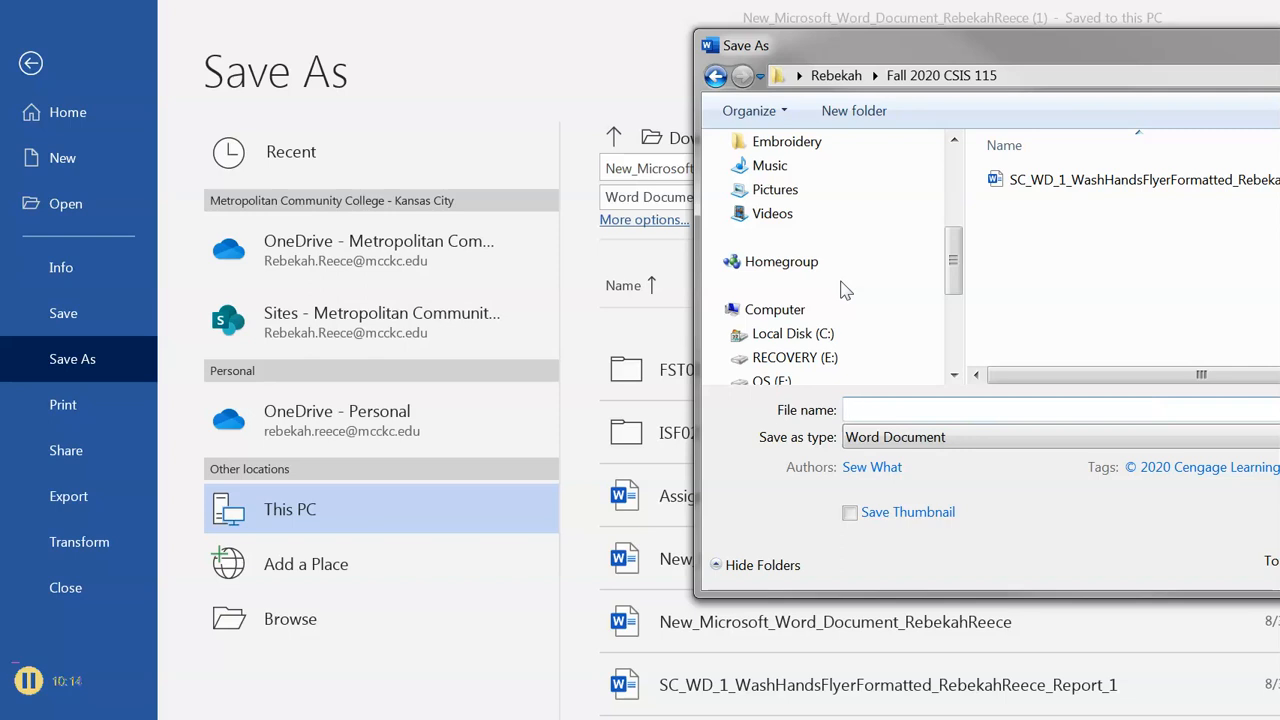
type("SC_WD_1_WashHandsFlyerFormatted_RebekahReece.docx")
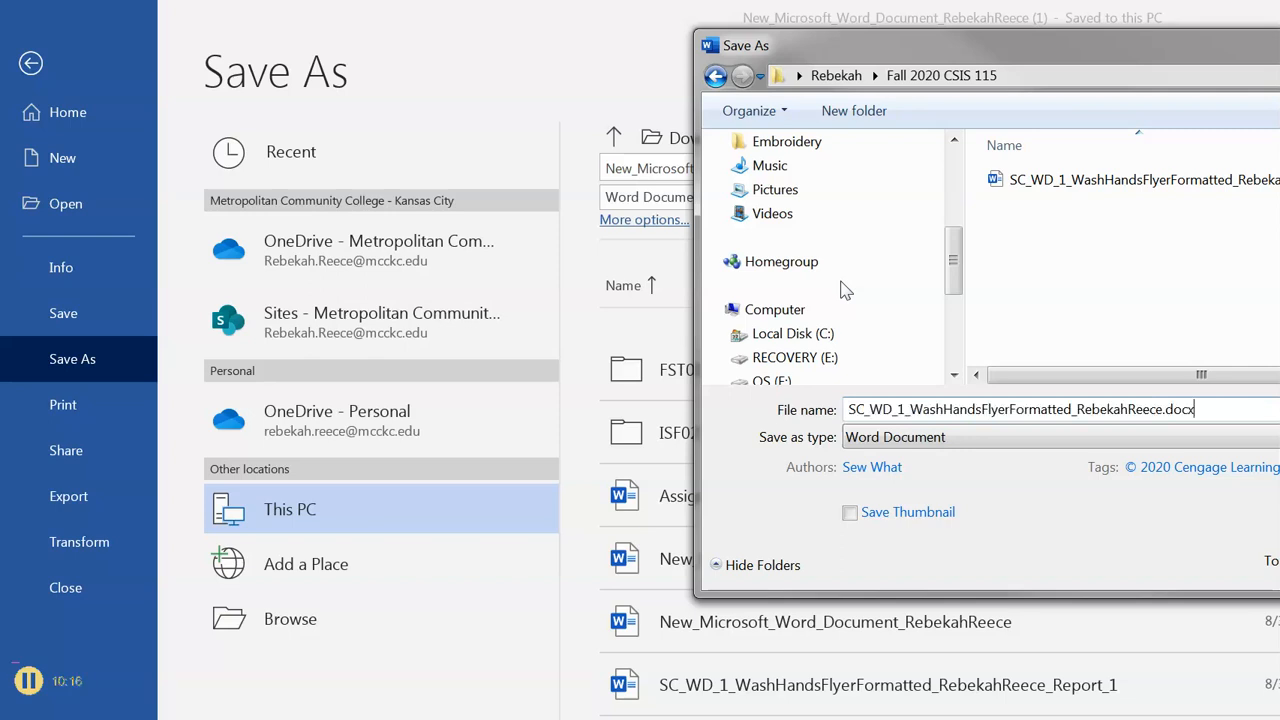
left_click(836, 270)
key("ctrl+z")
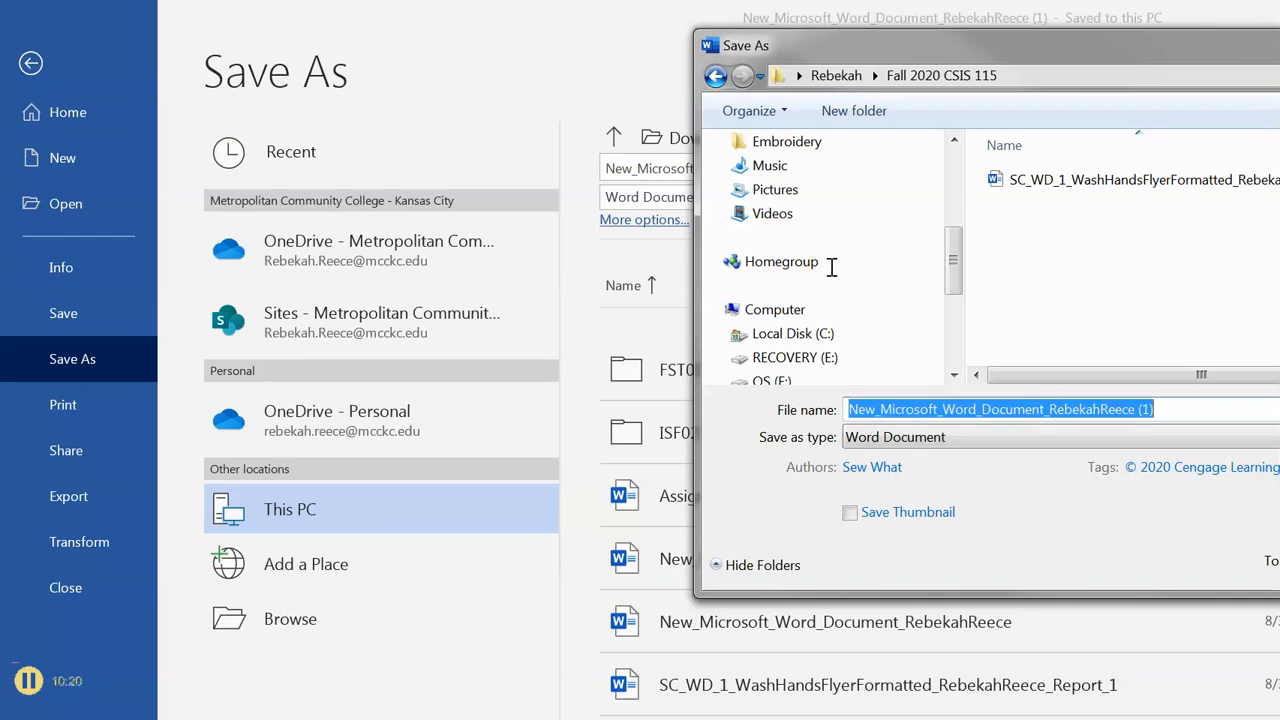
- Name the file SC_WD_1_WashHandsFlyerFormatted_ followed by the student's name and the .docx extension, and save it as a Word Document
key("BackSpace")
right_click(1180, 408)
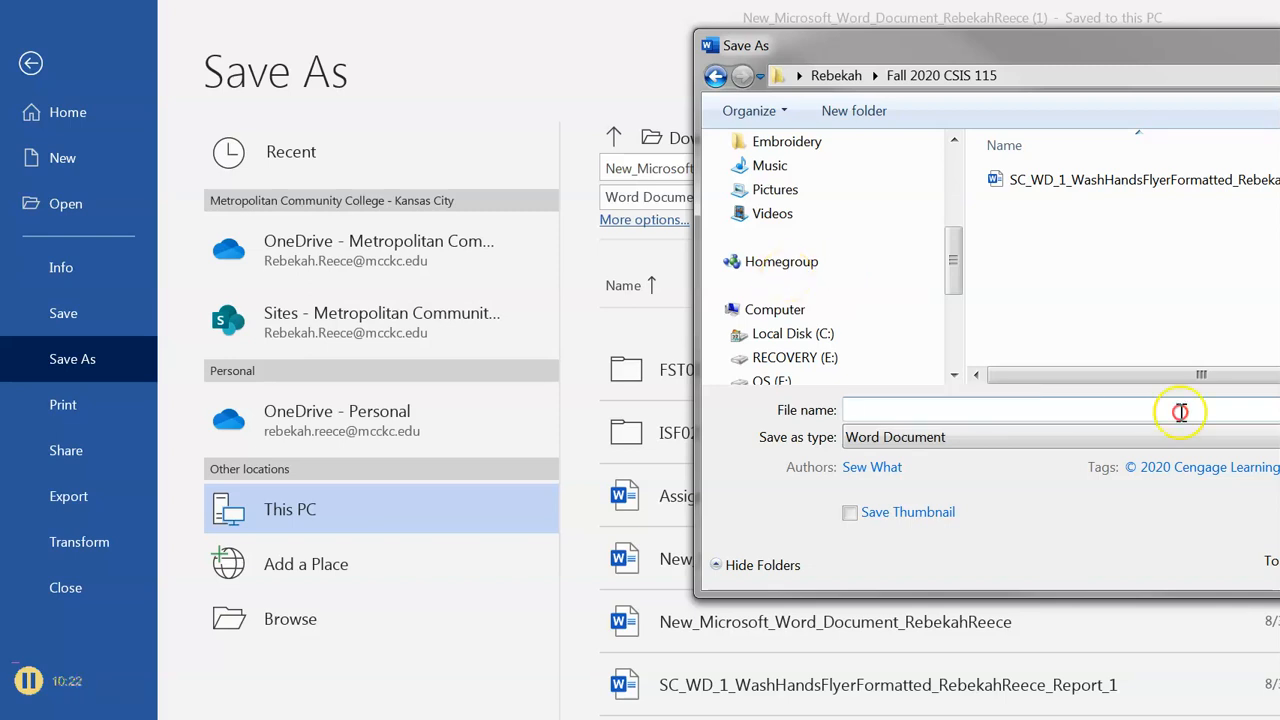
key("p")
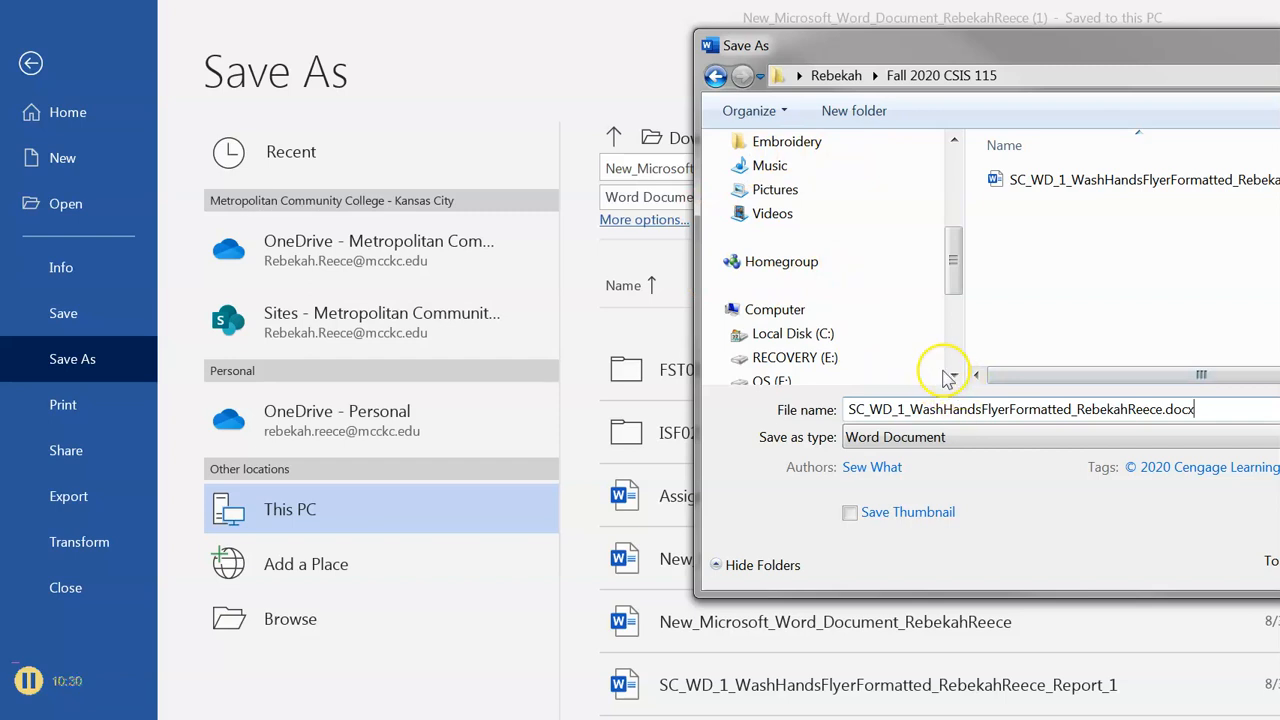
key("Return")
key("Return")
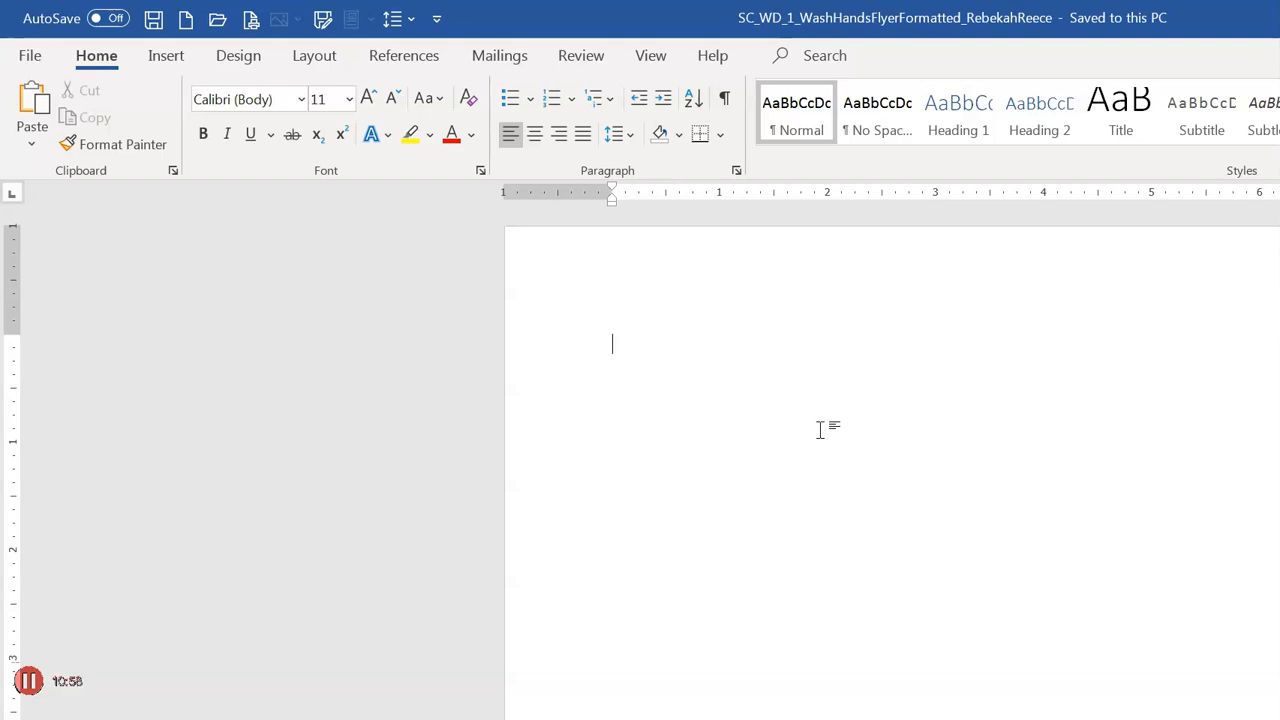
- Set the document view to Print Layout
left_click(429, 423)
left_click(524, 401)
key("alt+w")
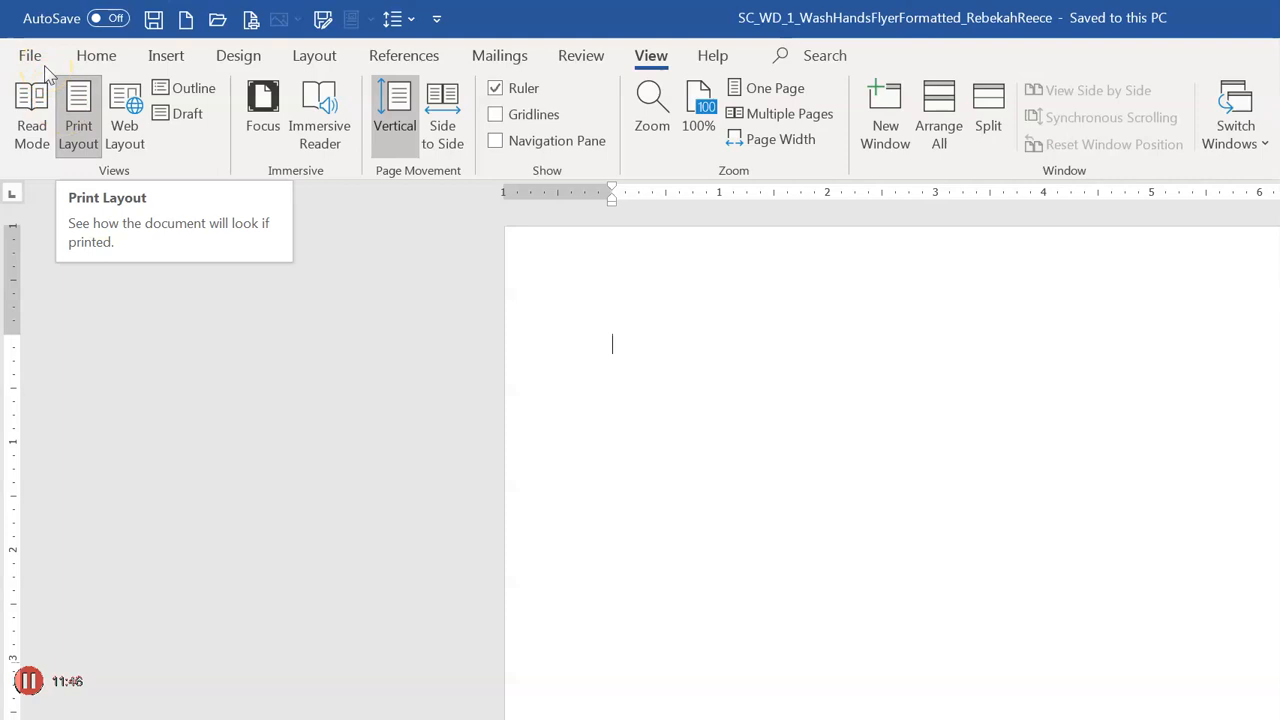
left_click(75, 90)
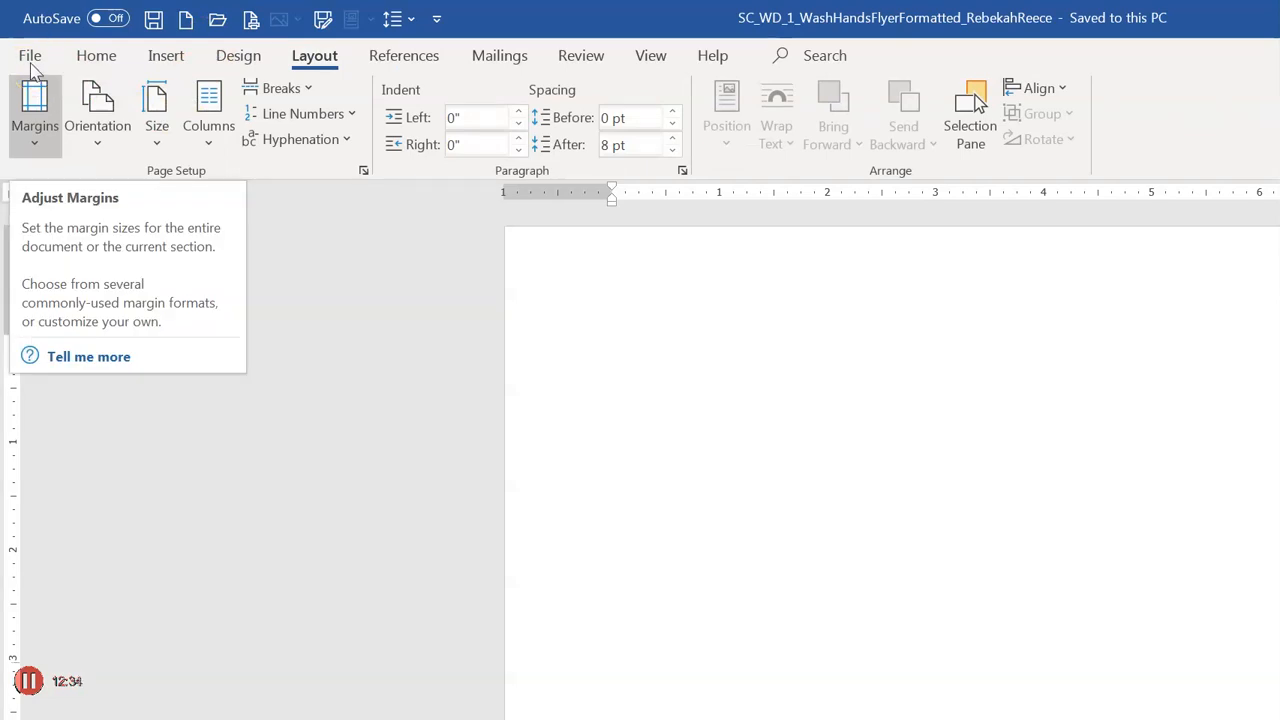
- Set the page margins to Narrow, 0.5" on all four sides
left_click(35, 95)
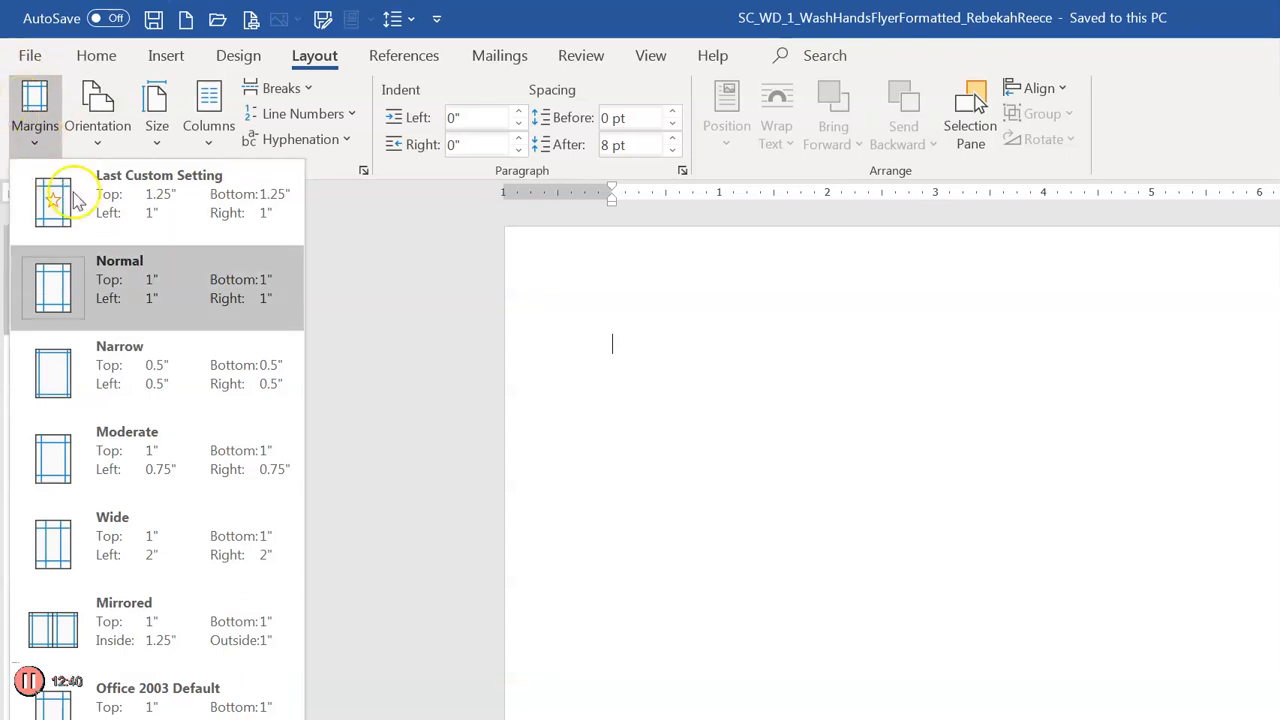
left_click(96, 250)
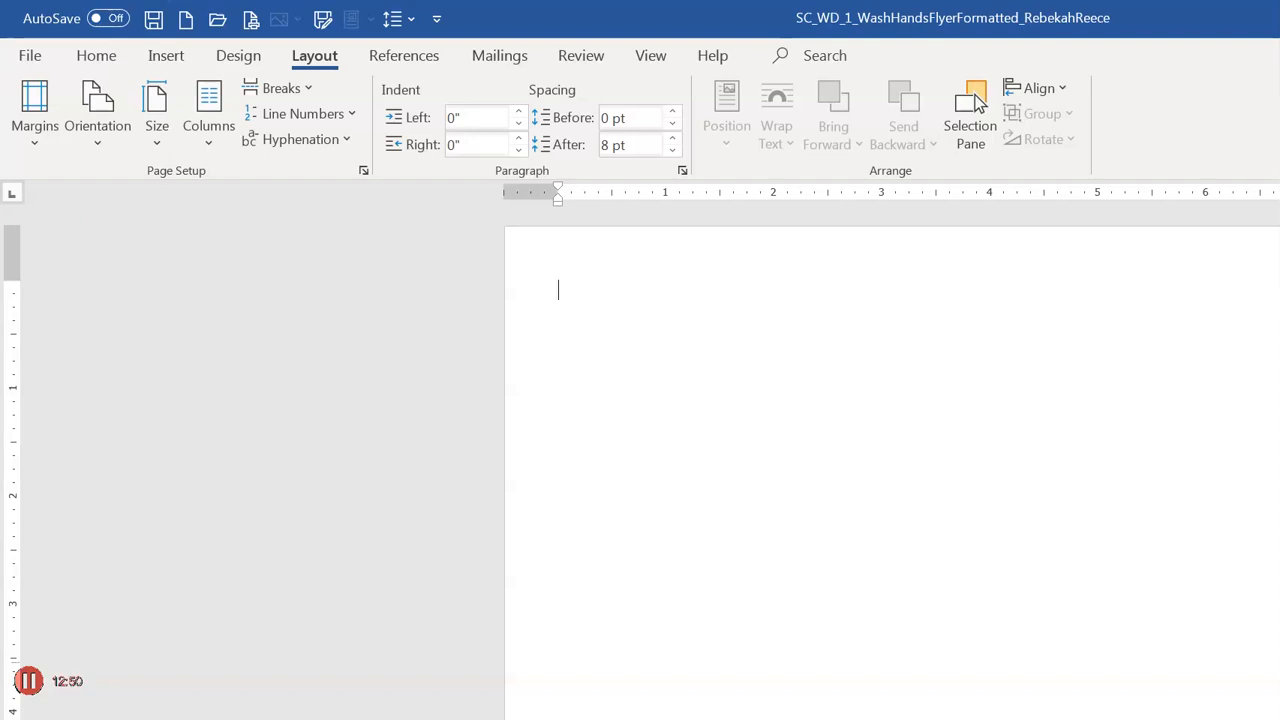
left_click(68, 45)
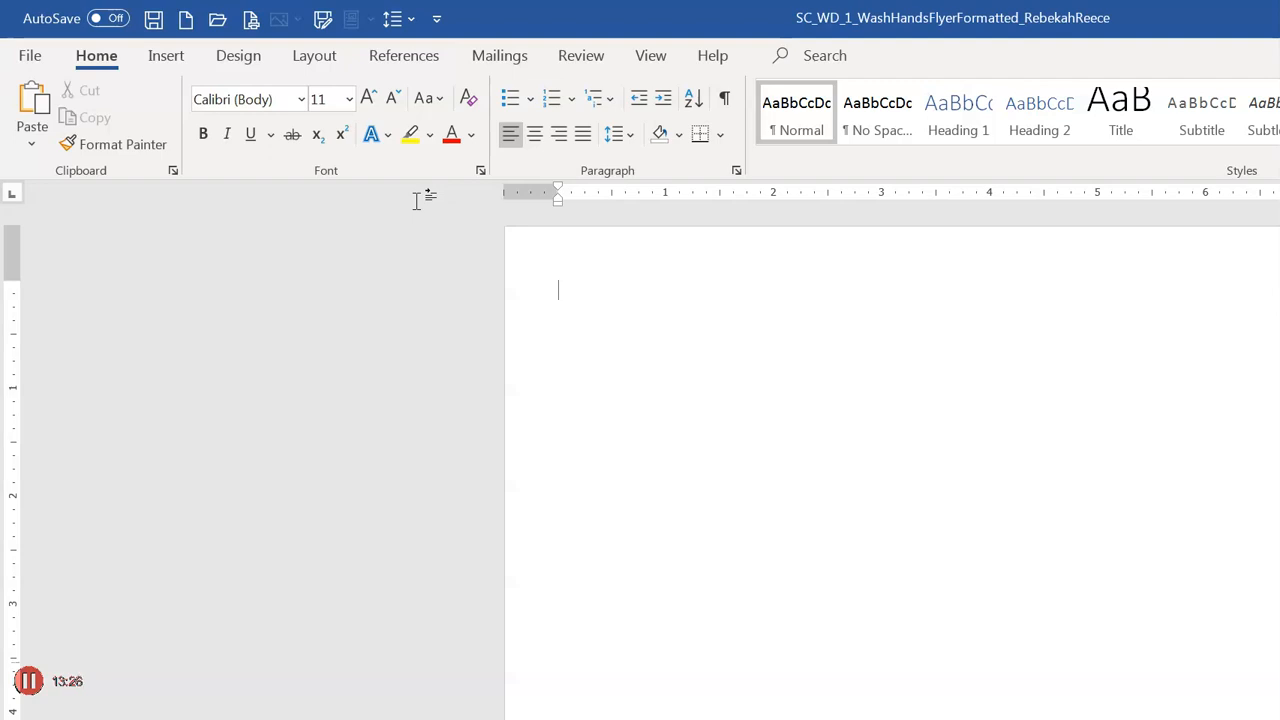
- Enter "Wash Your Hands!" as the flyer's first line and start a new paragraph below it
type("Wash y")
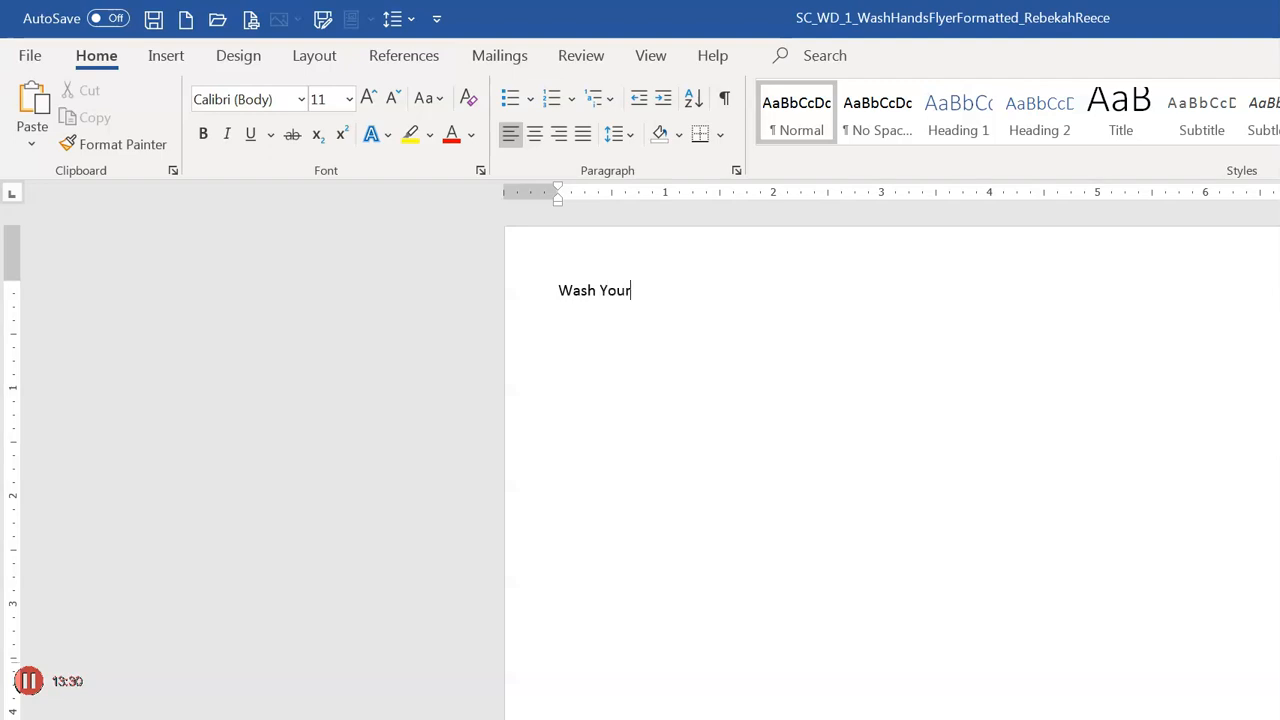
type("Hands!")
key("Return")
- Zoom the document to page width
key("alt+w")
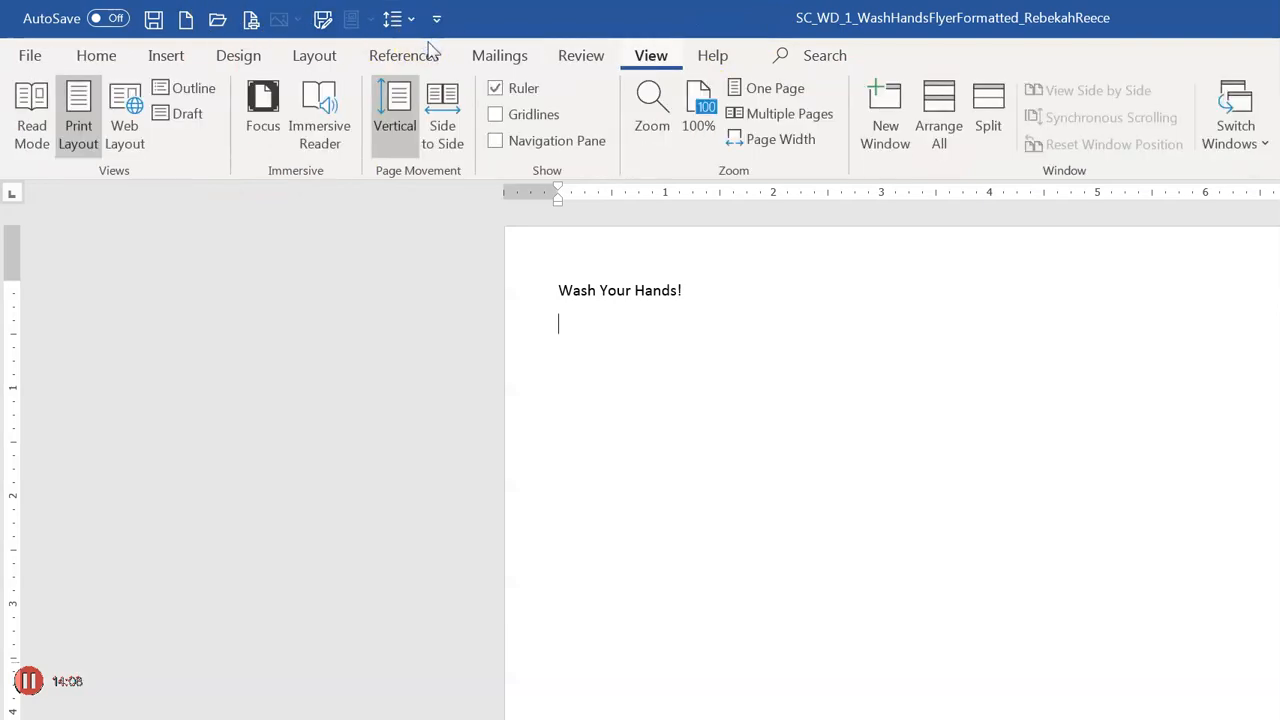
left_click(779, 141)
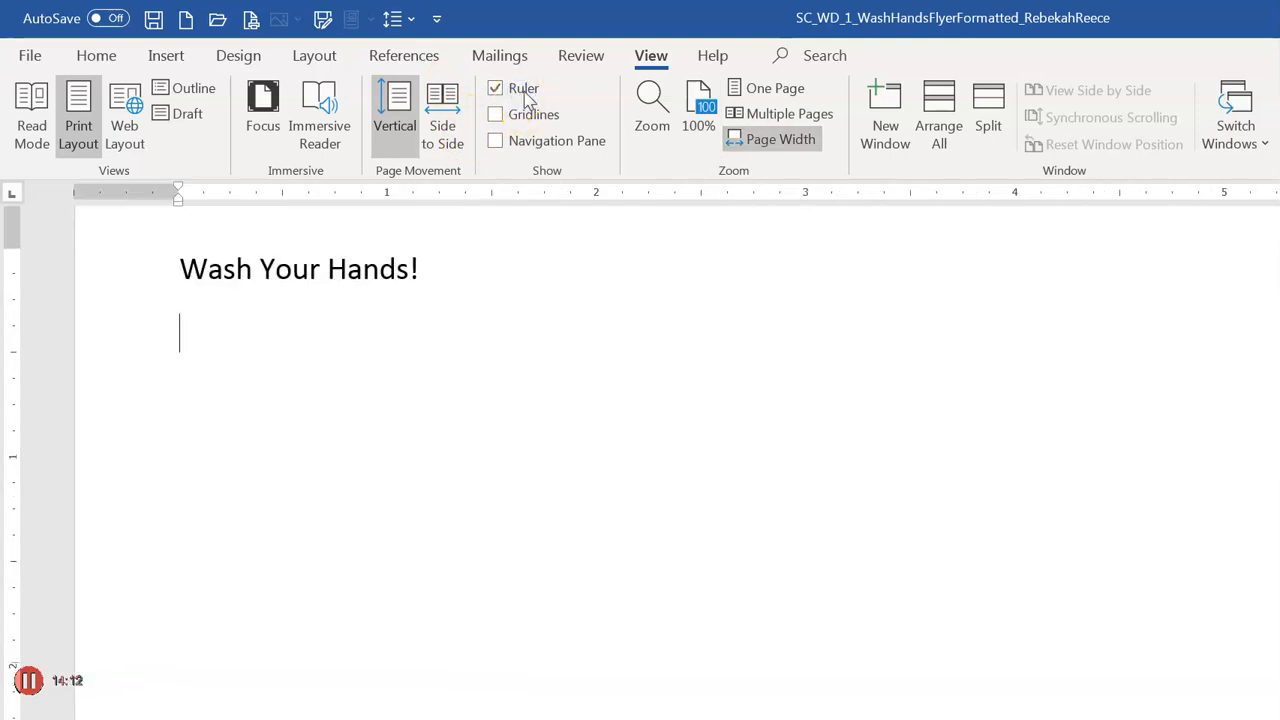
left_click(512, 160)
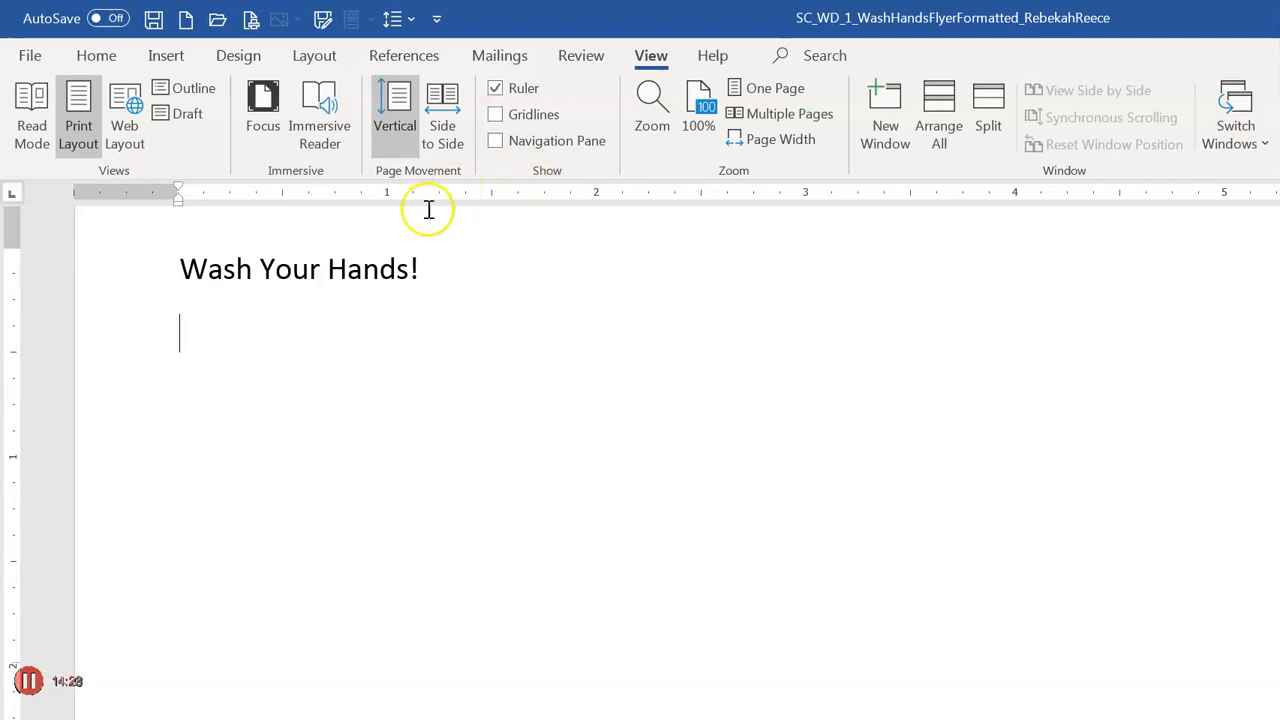
- Show the paragraph marks and other hidden formatting symbols in the document
left_click(78, 50)
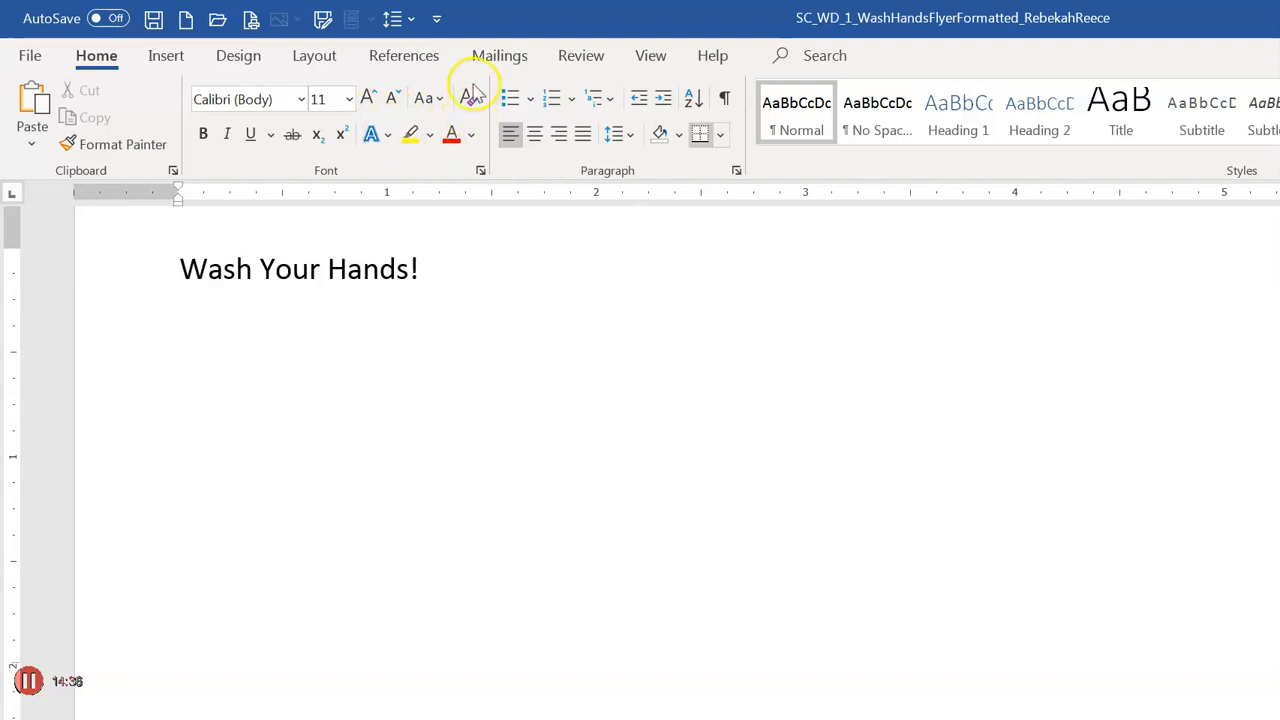
key("ctrl+shift+8")
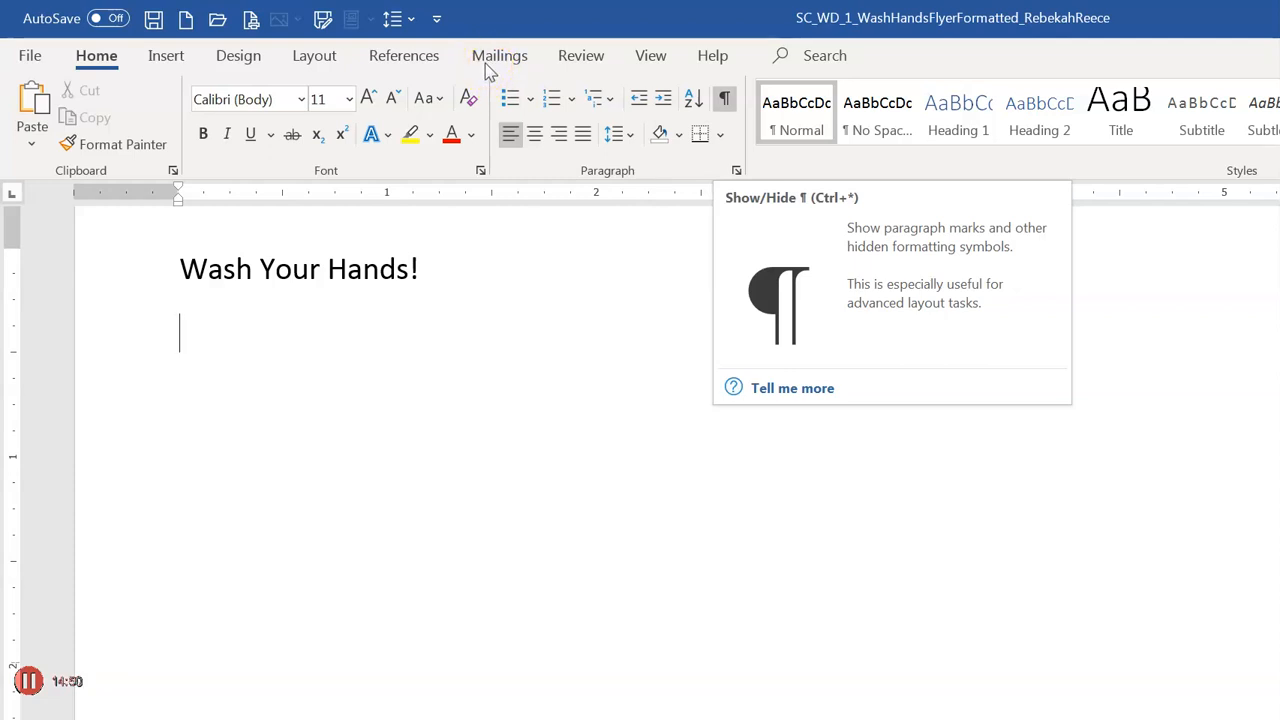
key("ctrl+shift+8")
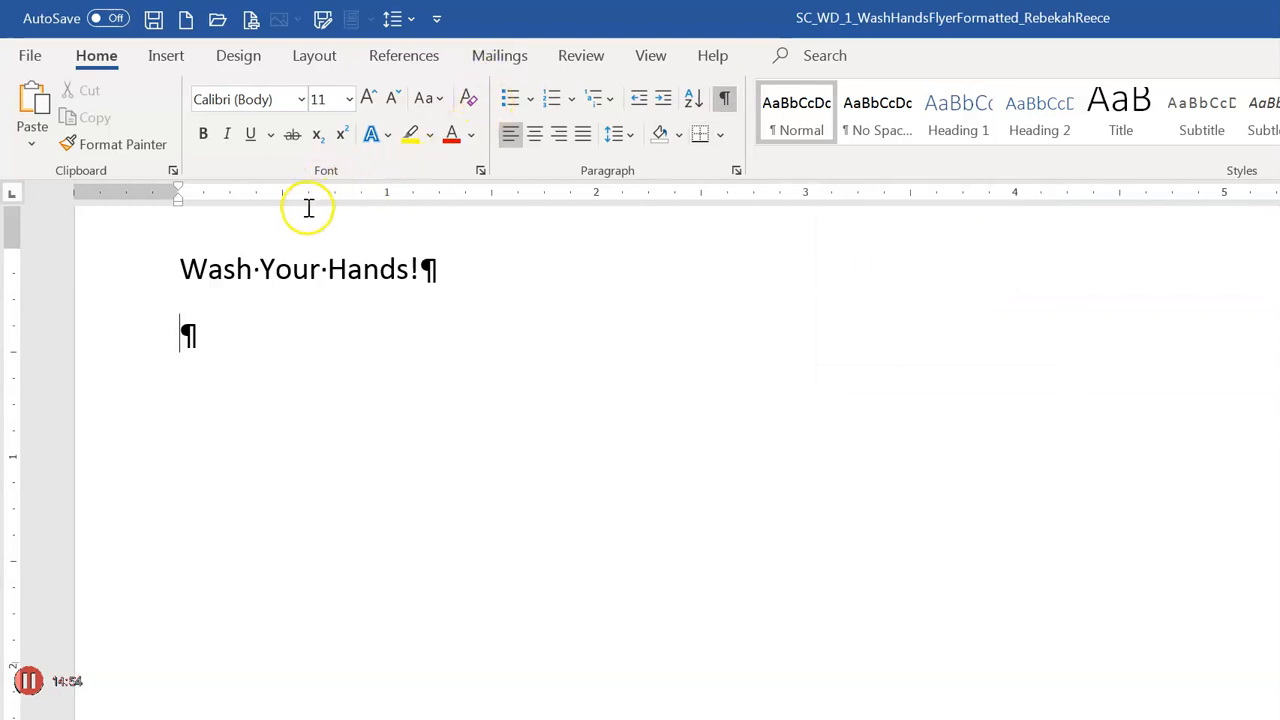
- Examine the space marks between the words of the "Wash Your Hands!" line and the paragraph mark at its end
double_click(172, 180)
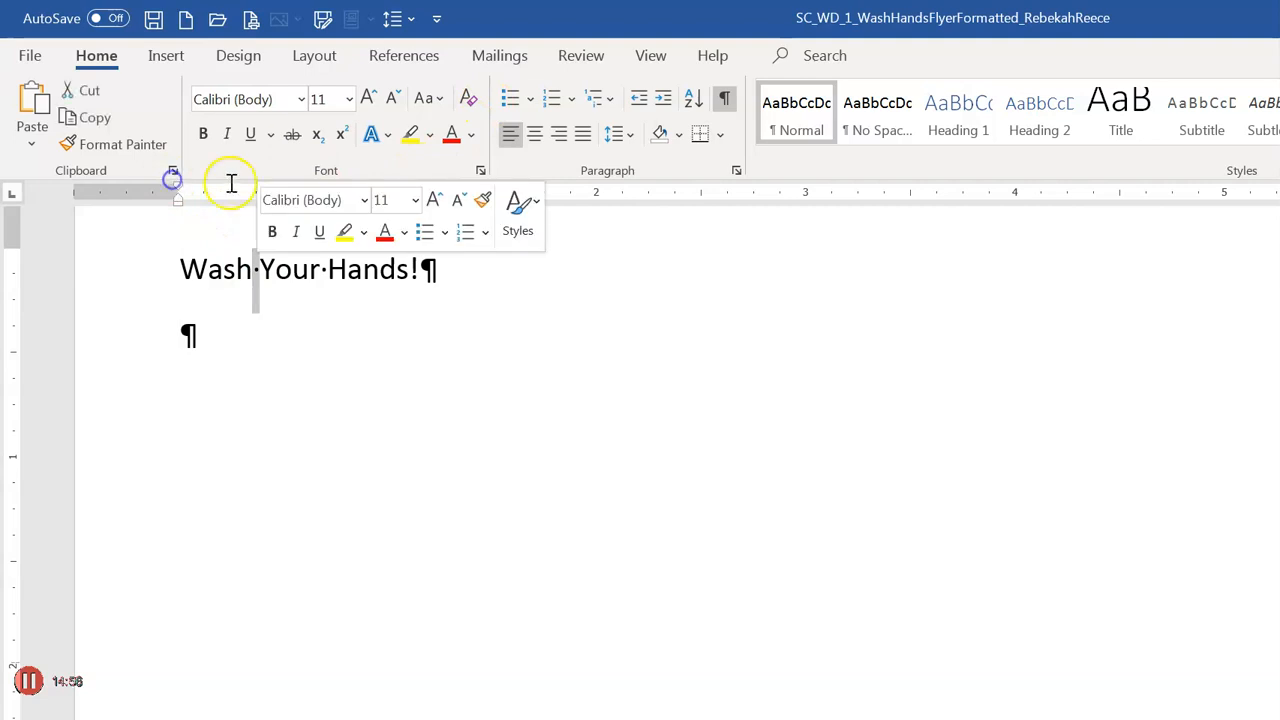
double_click(214, 178)
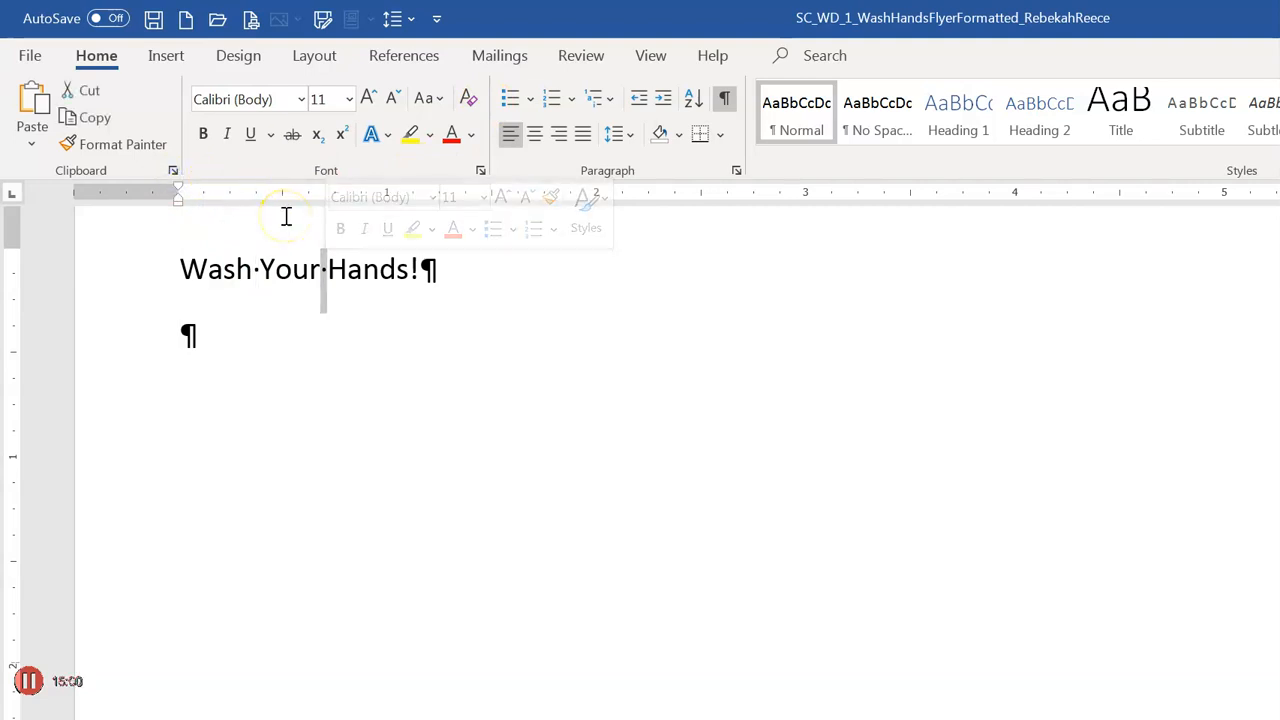
mouse_move(291, 177)
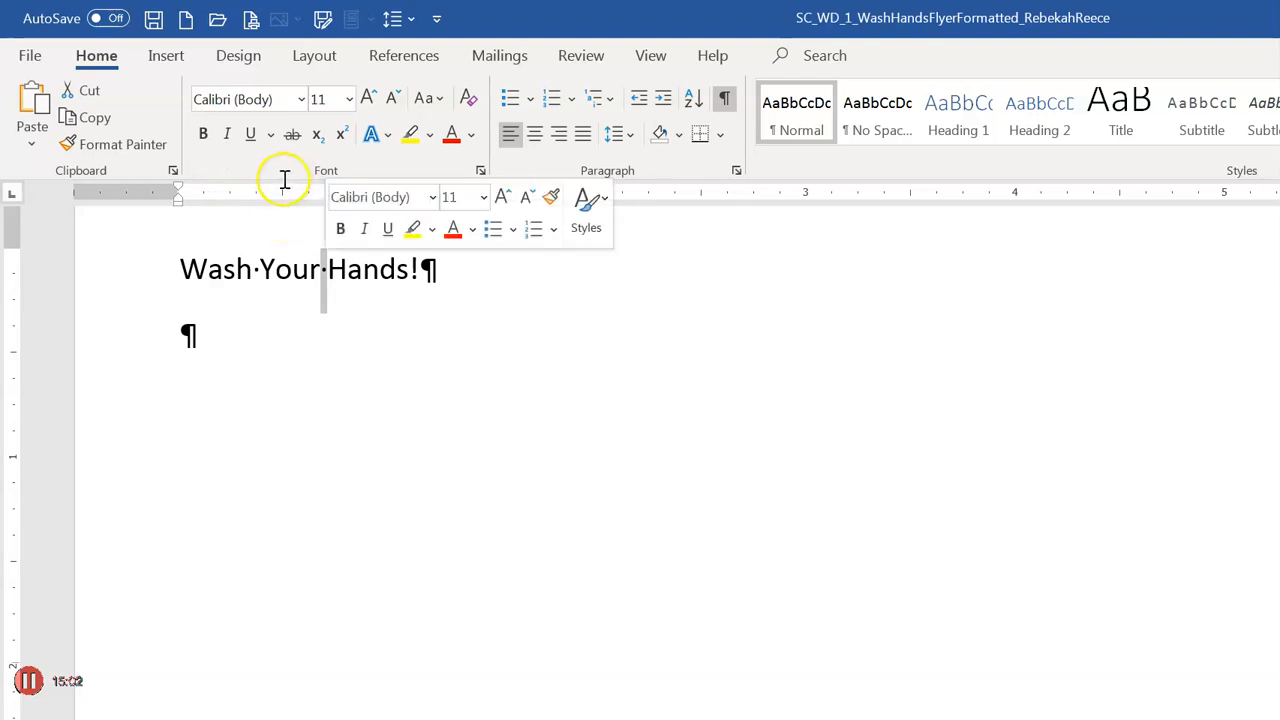
key("End")
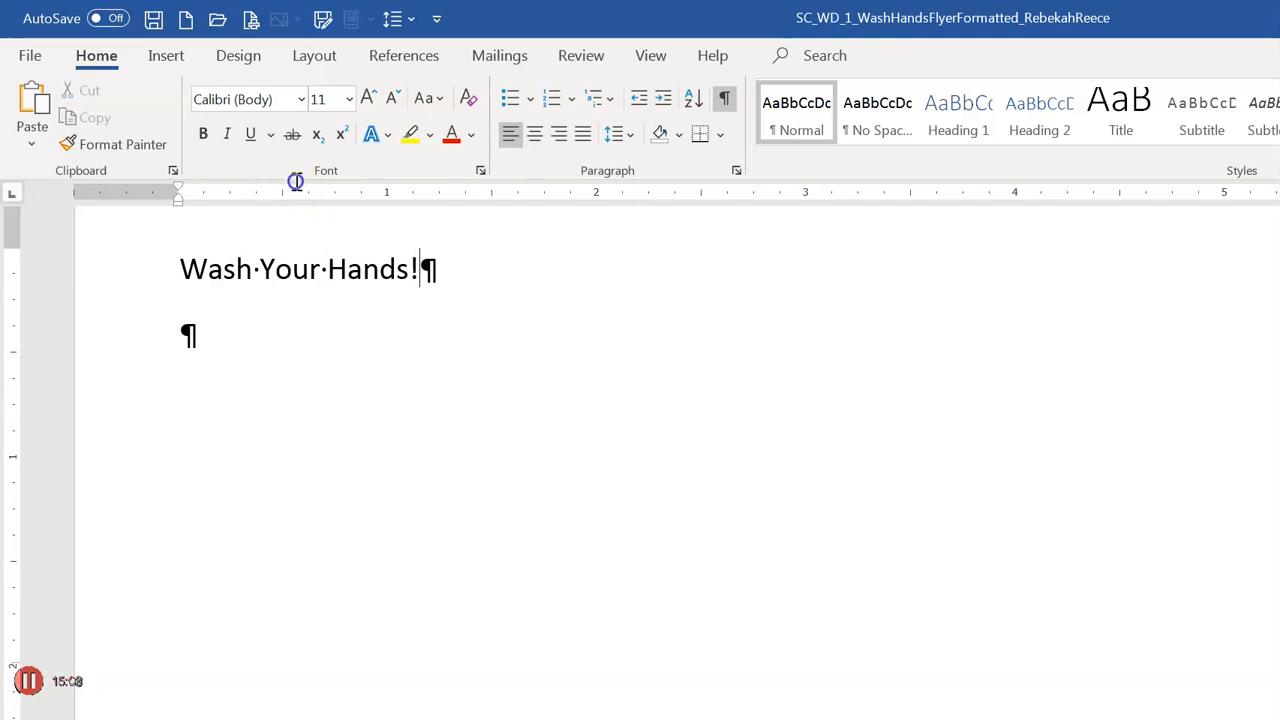
- Enter below the title the paragraph beginning "Washing your hands with soap and water can decrease outbreaks of foodborne" and ending "germs from your hands to food."
left_click(205, 334)
type("Washing your hands ")
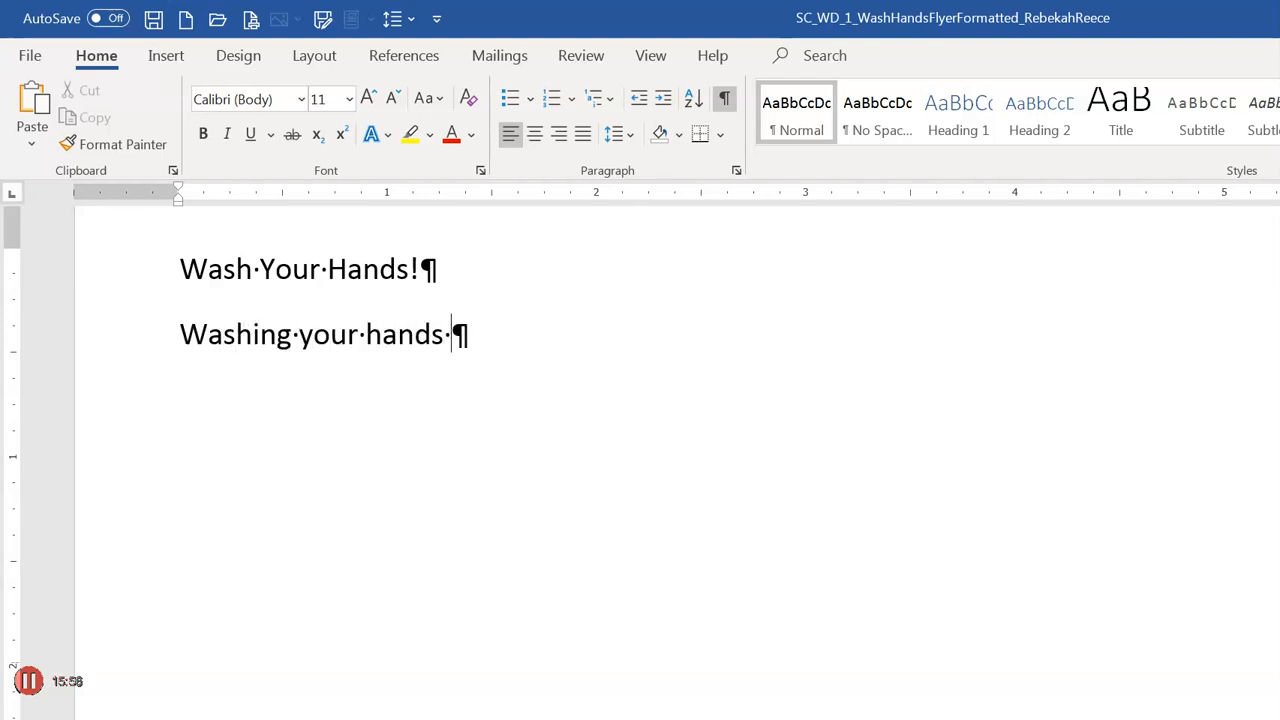
type("with soap and water can decrease outbreaks of foodborne illnes")
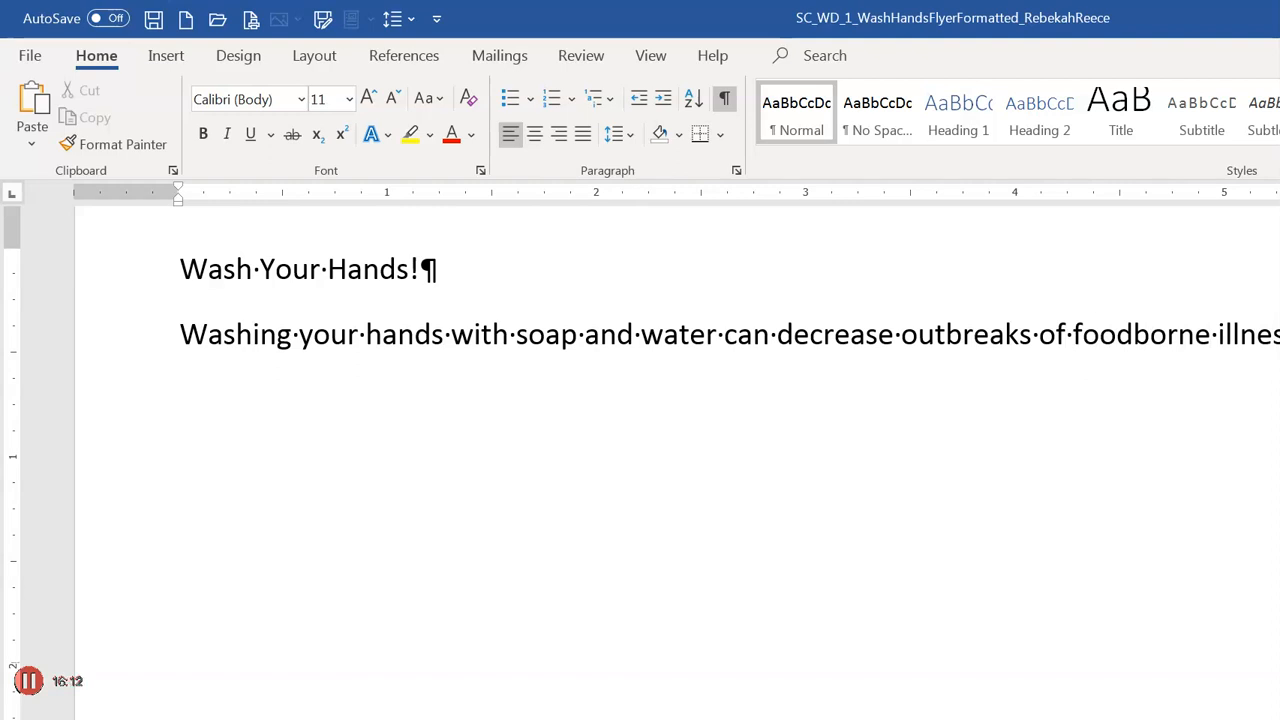
type("germs ")
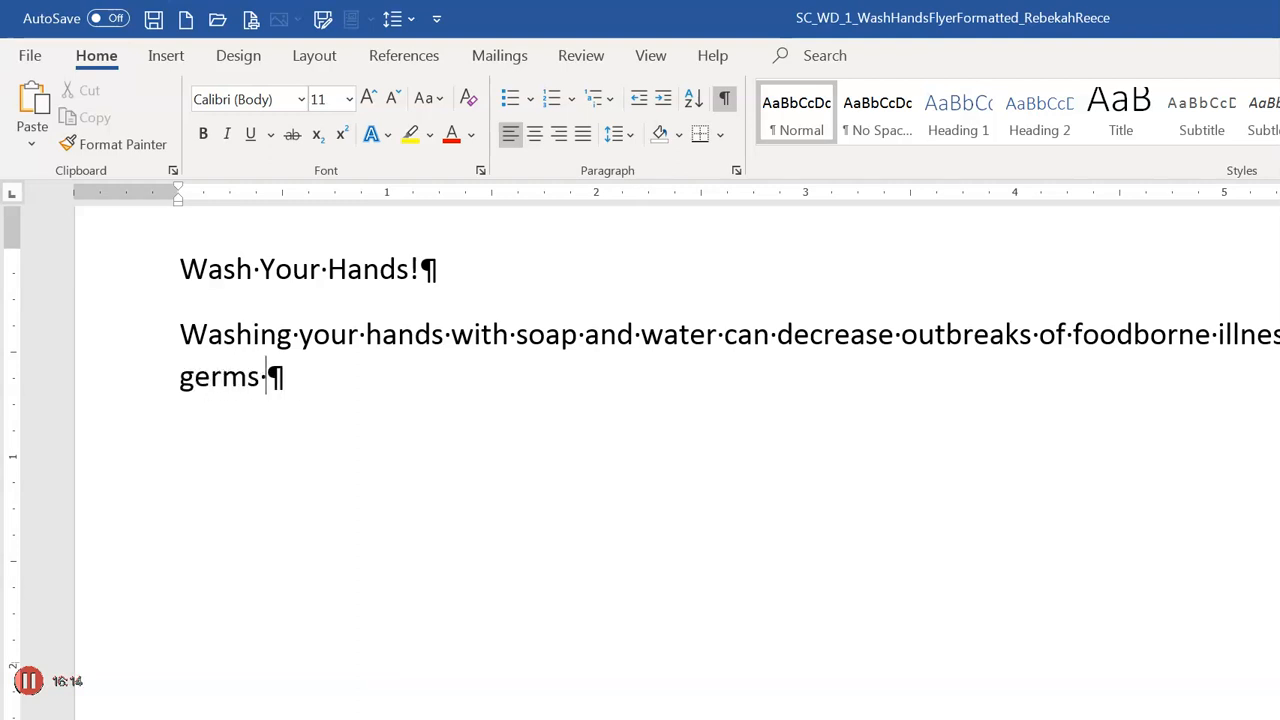
type("from your ha")
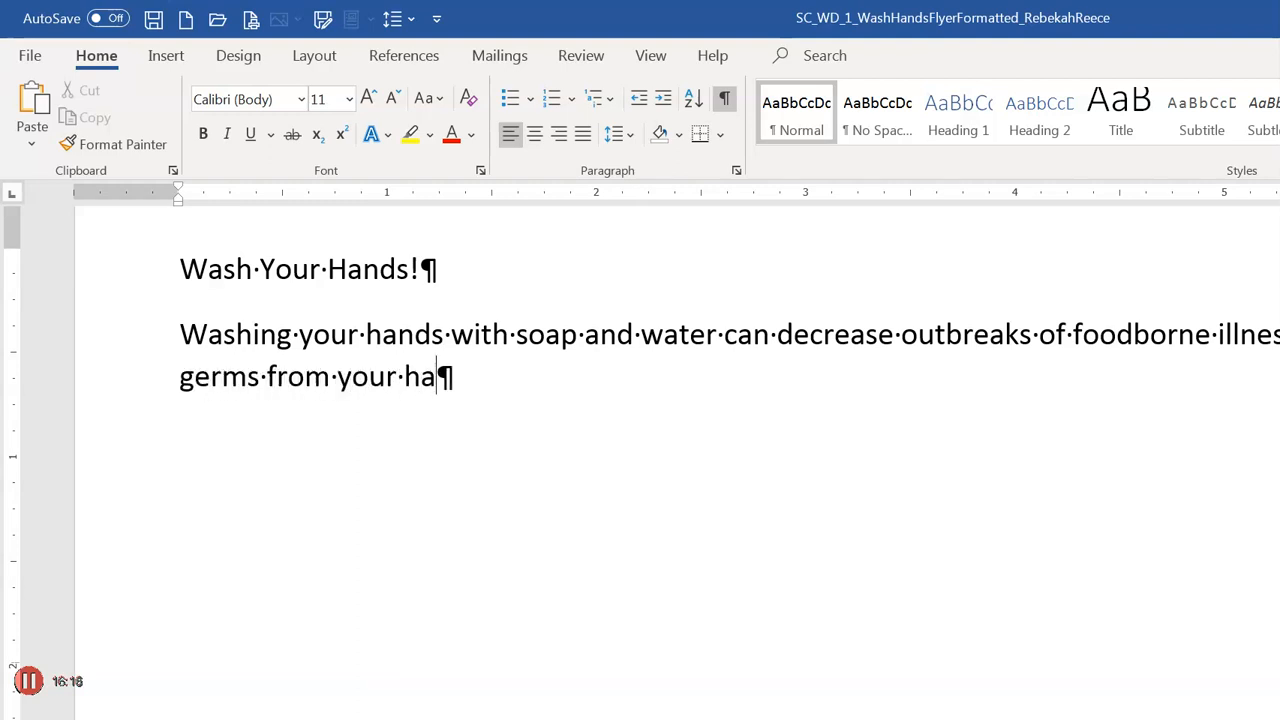
type("nds to food.")
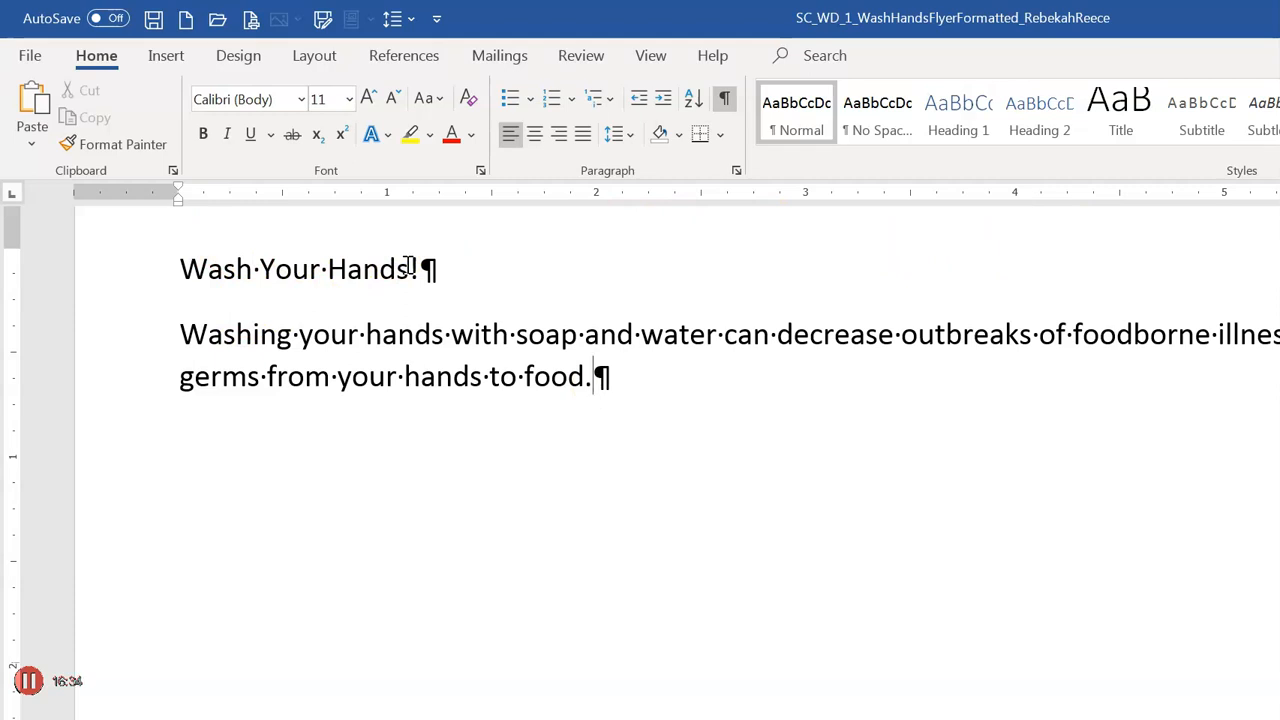
key("Return")
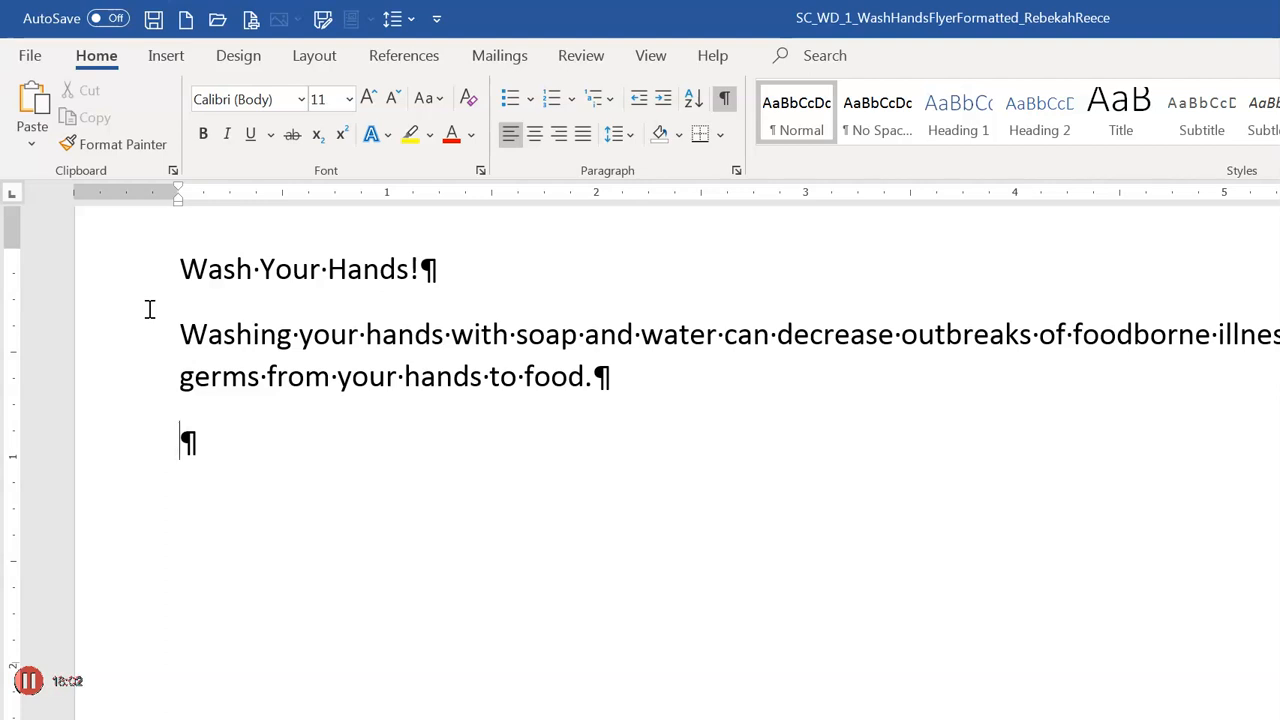
- Add the line "How?" below the introductory paragraph and start a new paragraph after it
type("Howe")
key("BackSpace")
type("?")
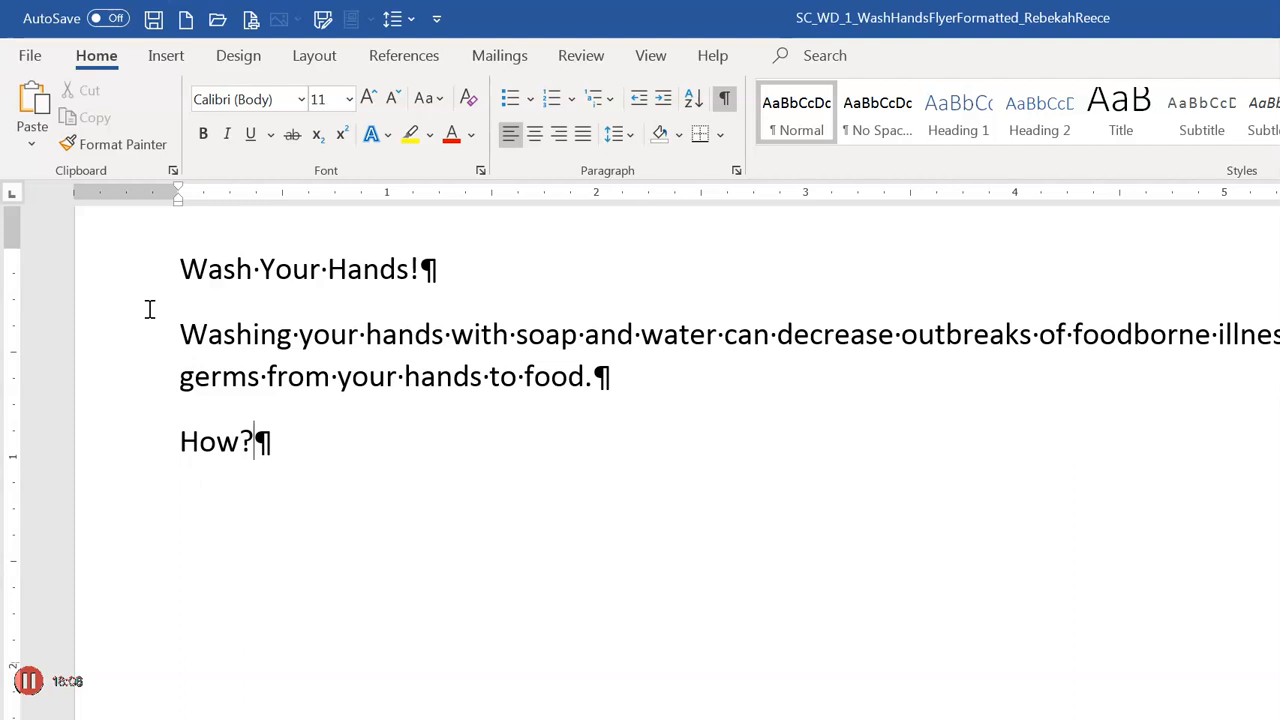
key("Return")
- Enter the line "Wet hands with clen, running water, and apply soap." under "How?", keeping the misspelling "clen", and start a new paragraph
type("Wet")
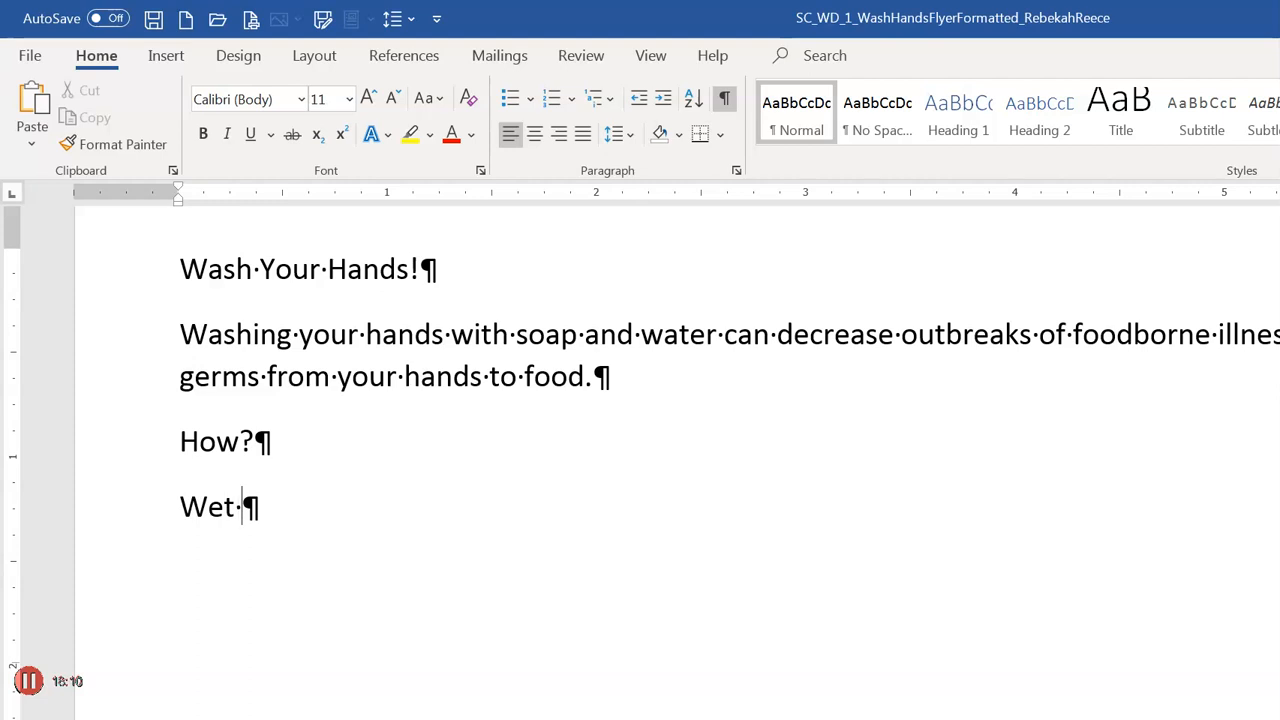
type(" hands")
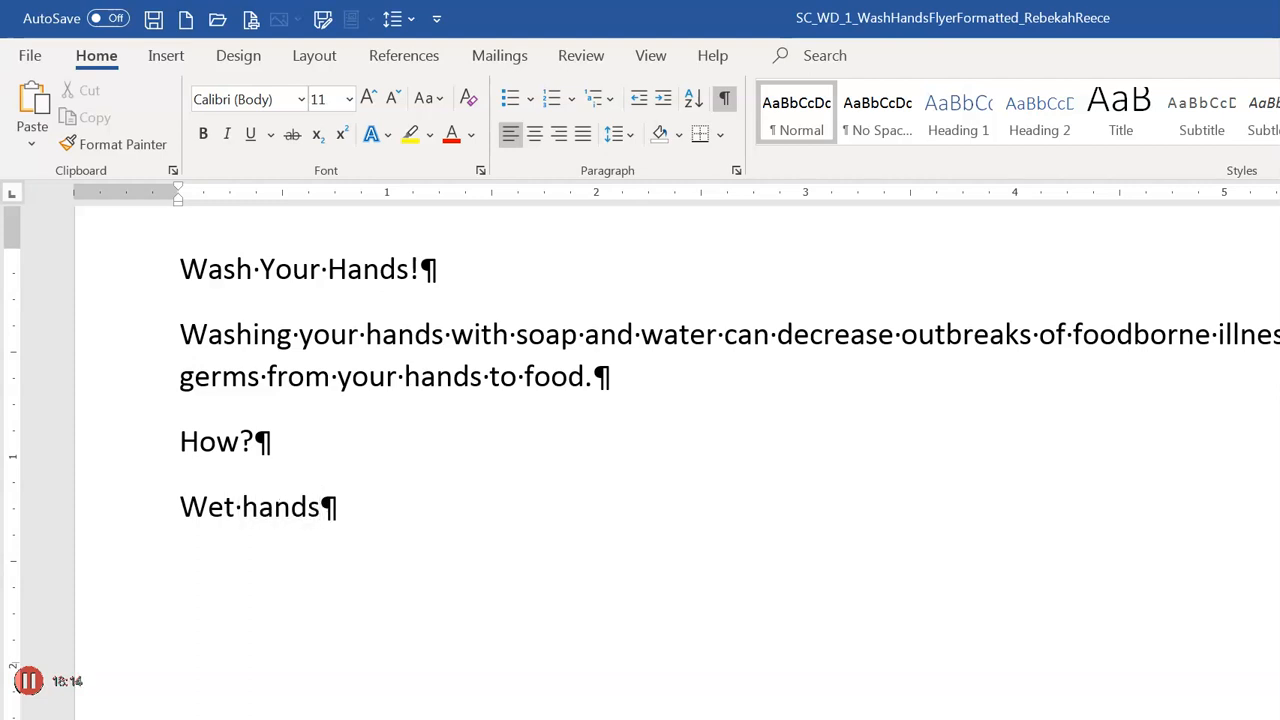
type(" with")
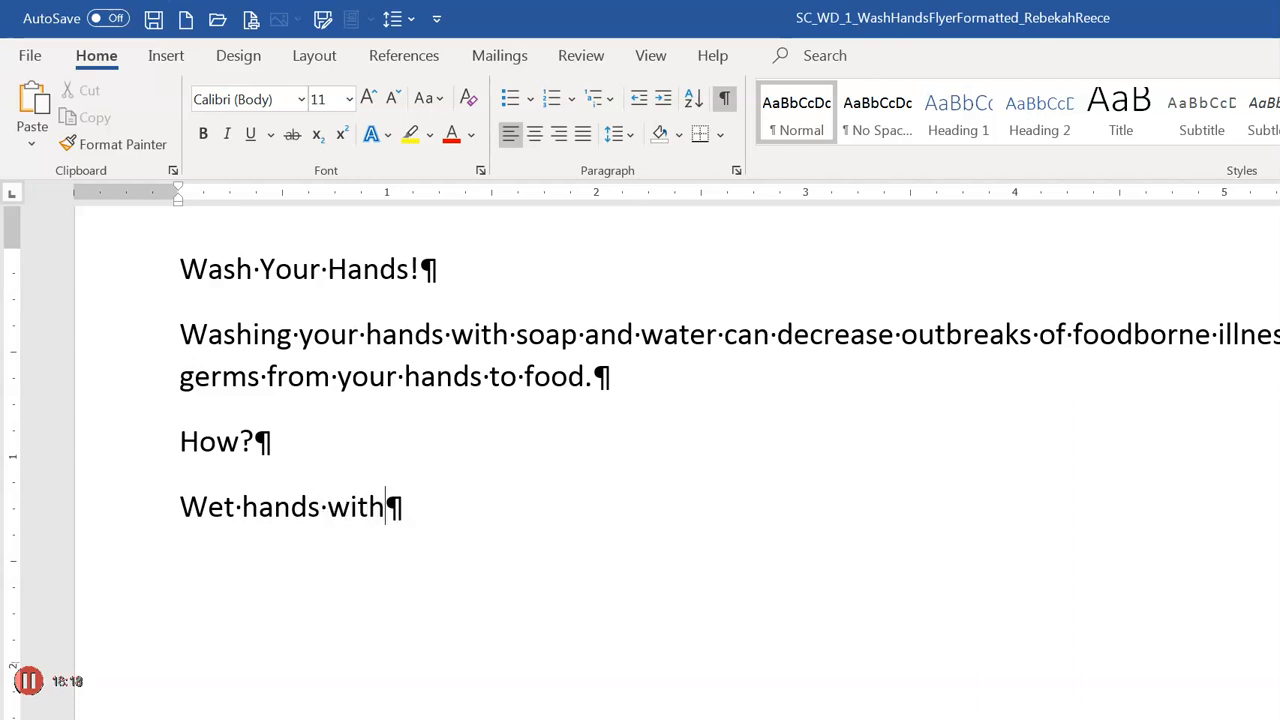
type(" clen, running")
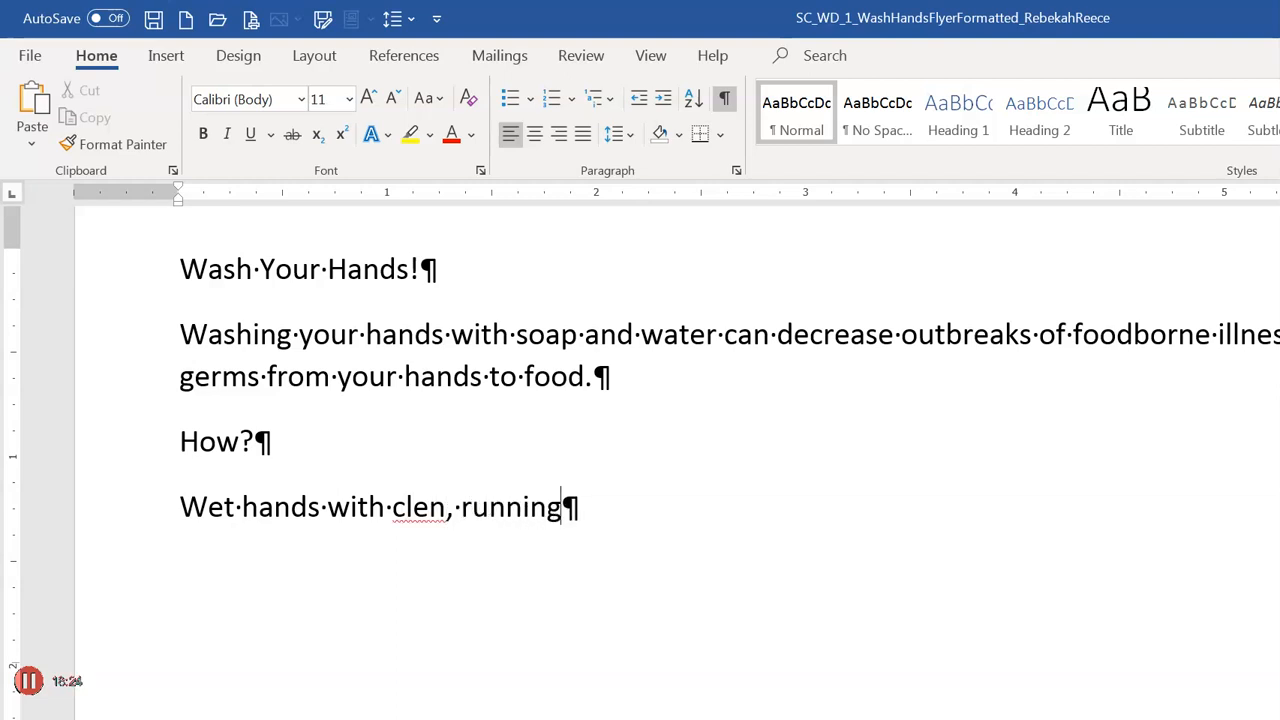
type(" water, an")
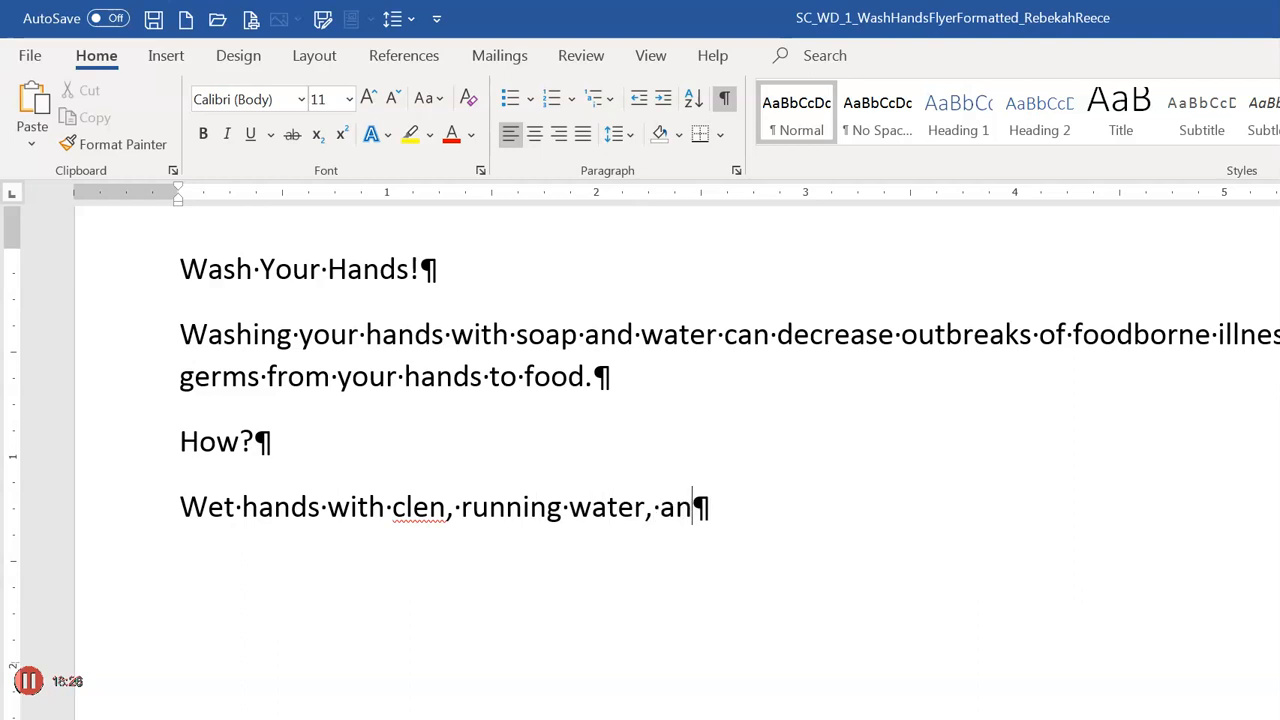
type("d apply s")
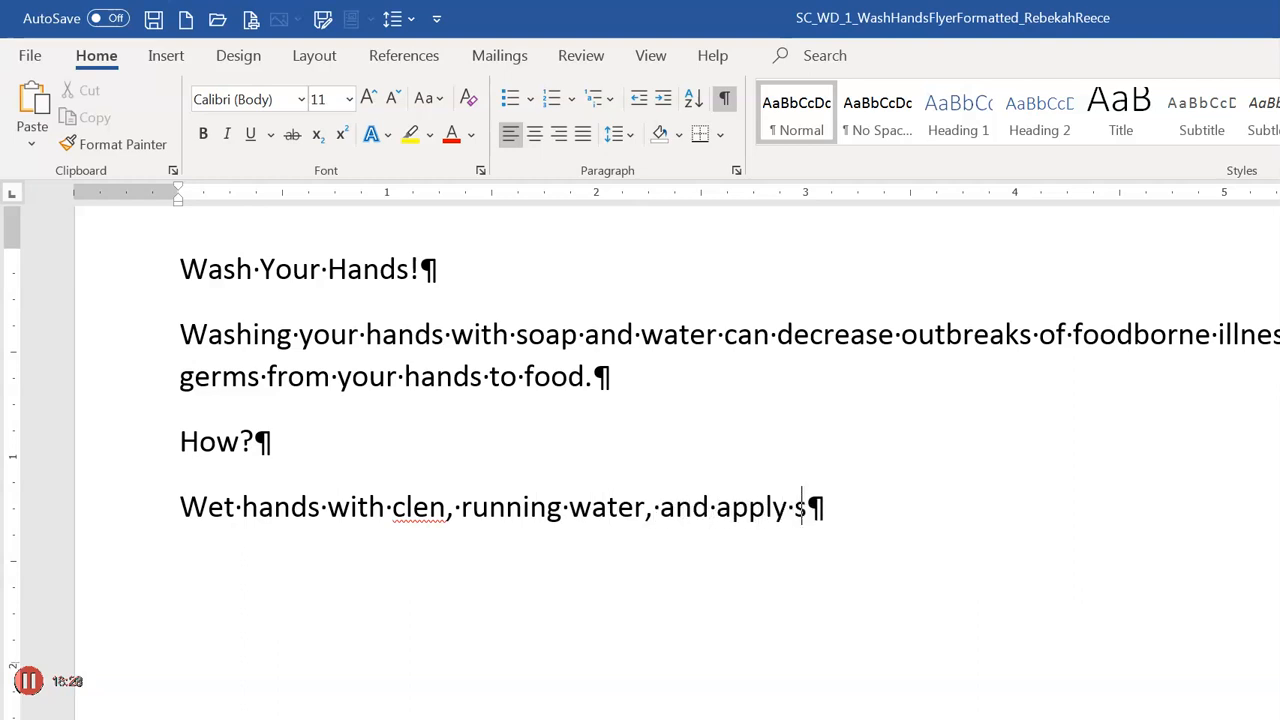
type("oap.")
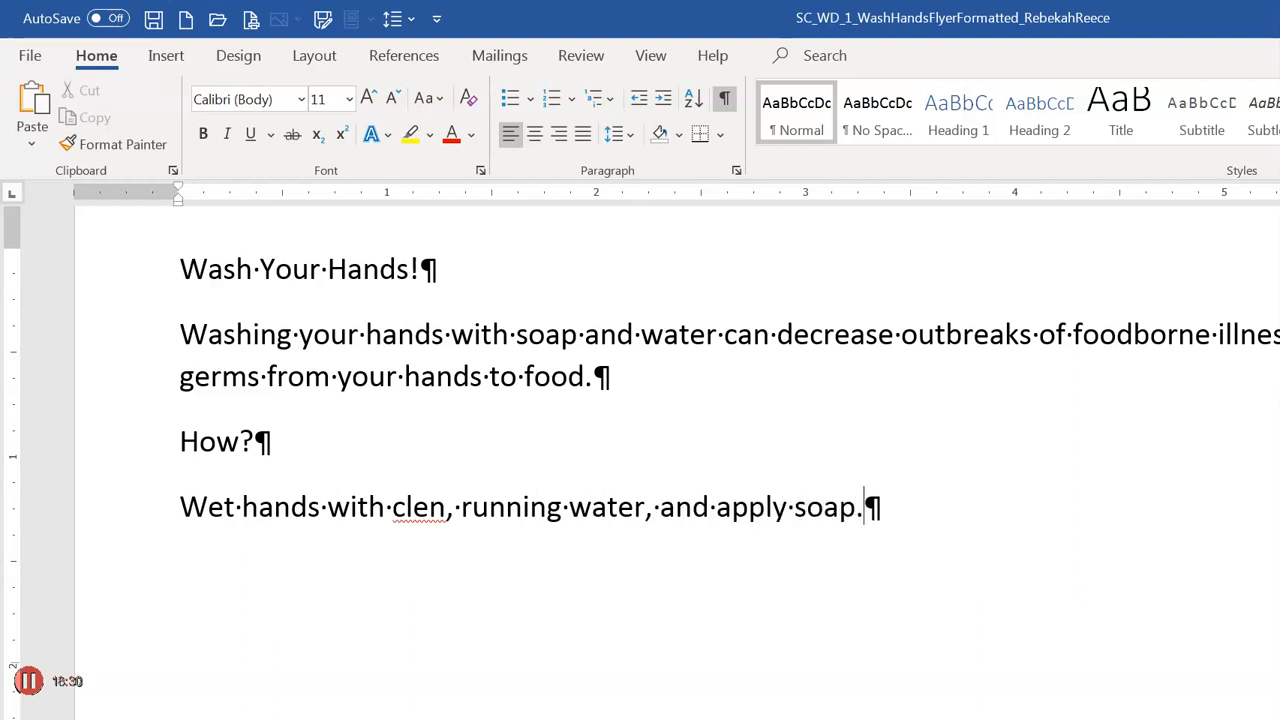
key("Return")
- Enter the line beginning "Lather hands (palms, backs, below nails, between fingers, around thumbs) by rubbing" and start a new paragraph after it
type("Leather")
key("BackSpace")
key("BackSpace")
key("BackSpace")
key("BackSpace")
key("BackSpace")
key("BackSpace")
type("at")
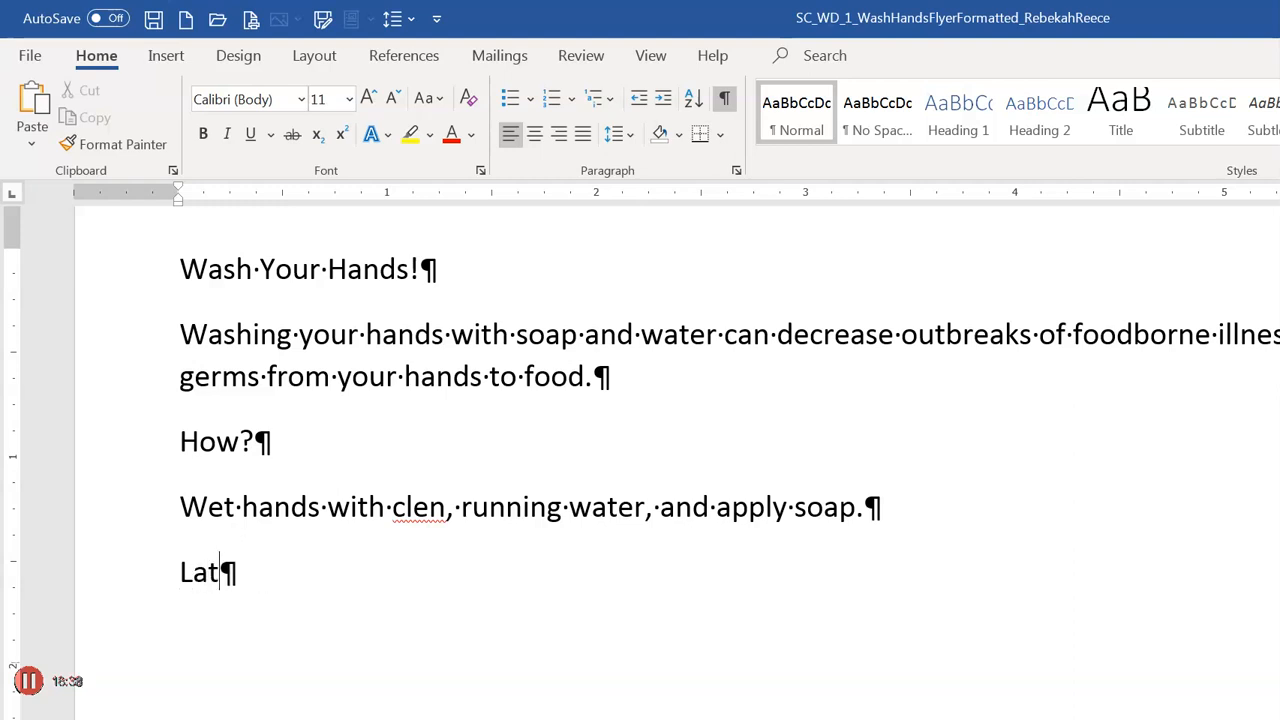
type("her hand")
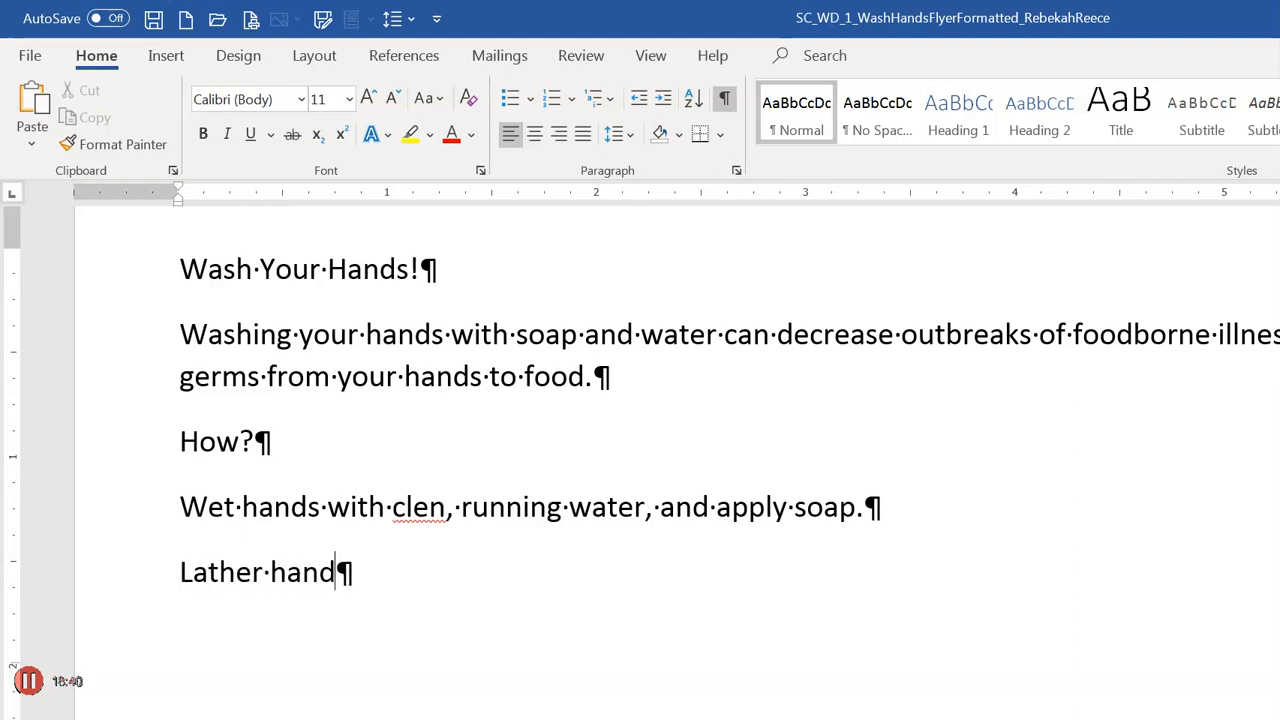
type("s ")
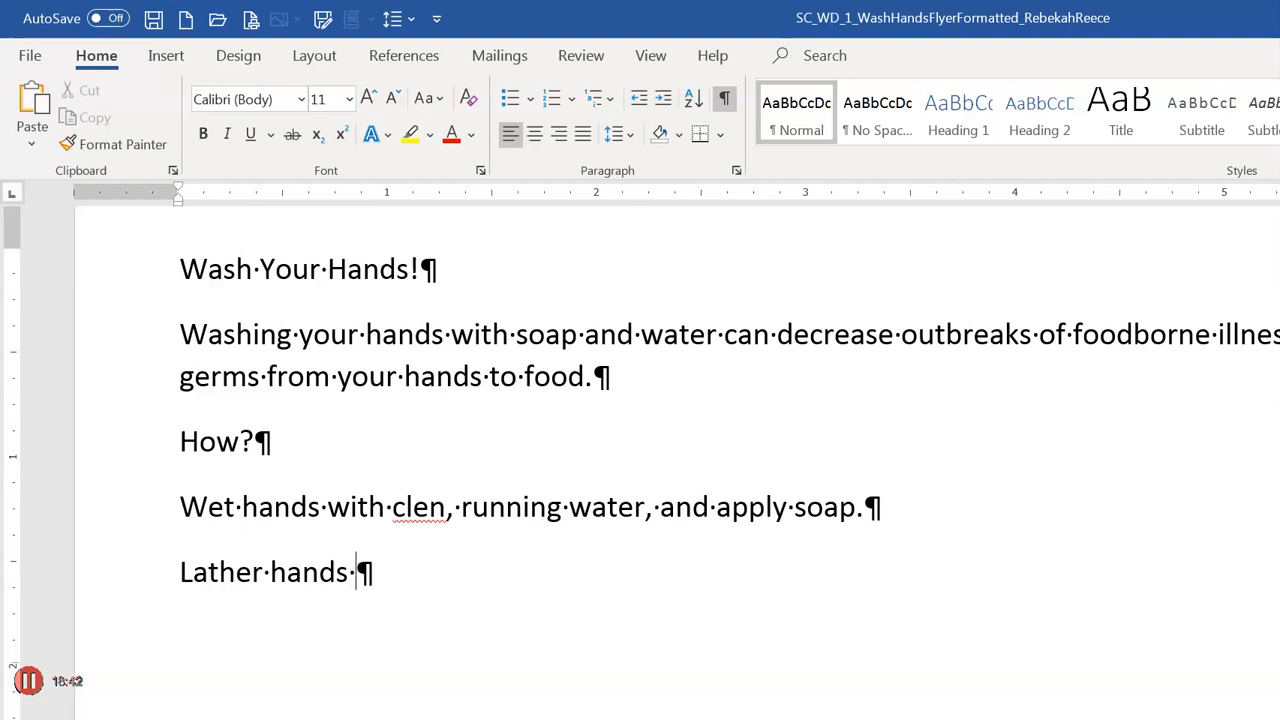
type("(palms")
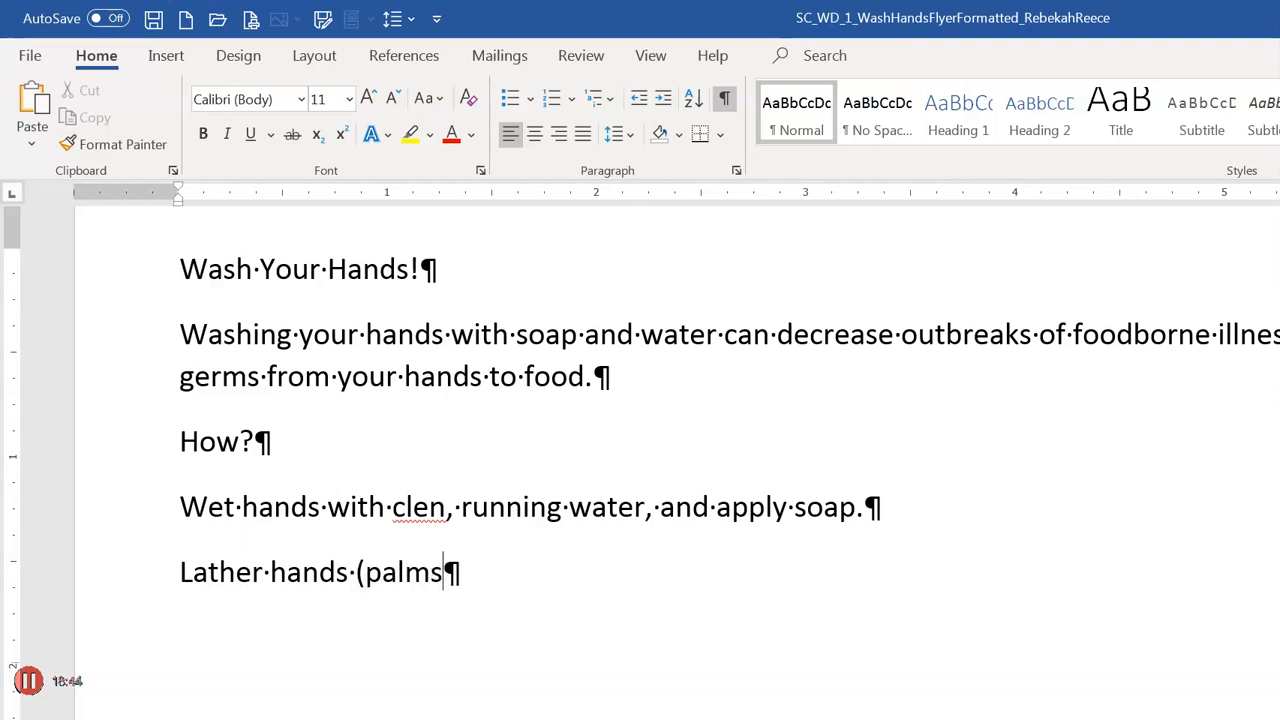
type(", bac")
key("BackSpace")
key("BackSpace")
type("backs, elow")
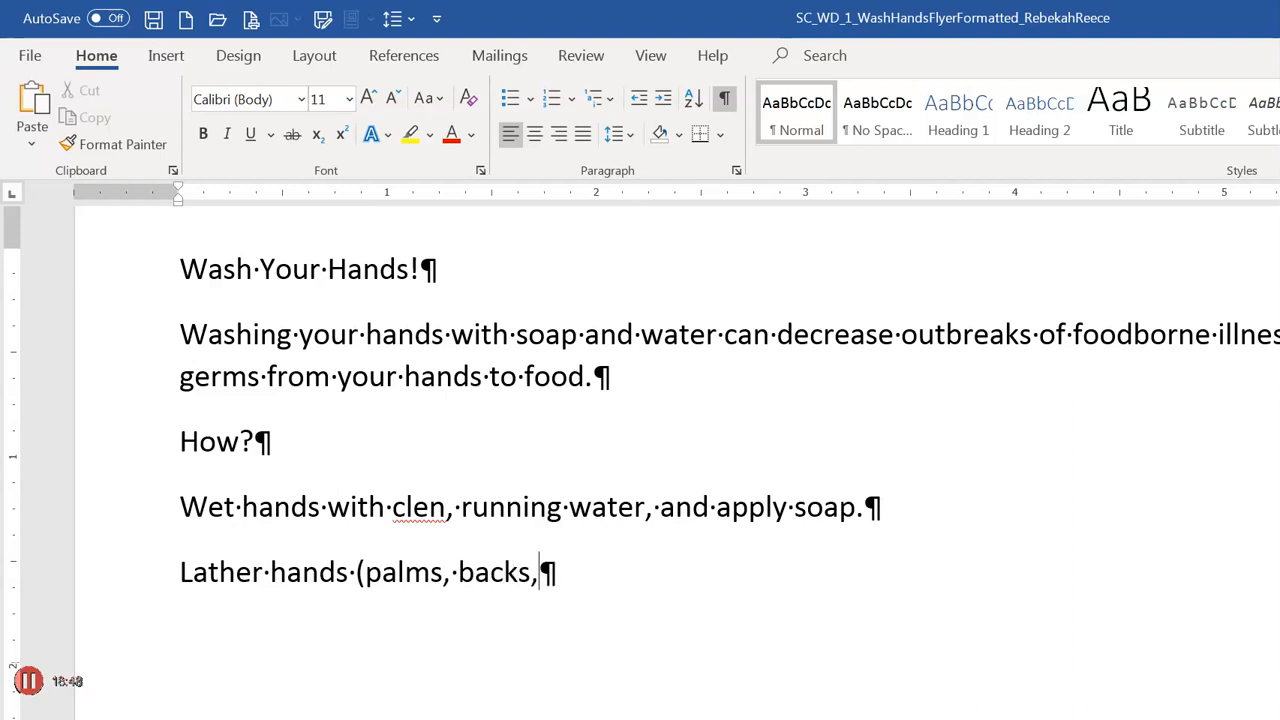
key("BackSpace")
key("BackSpace")
key("BackSpace")
key("BackSpace")
type("below na")
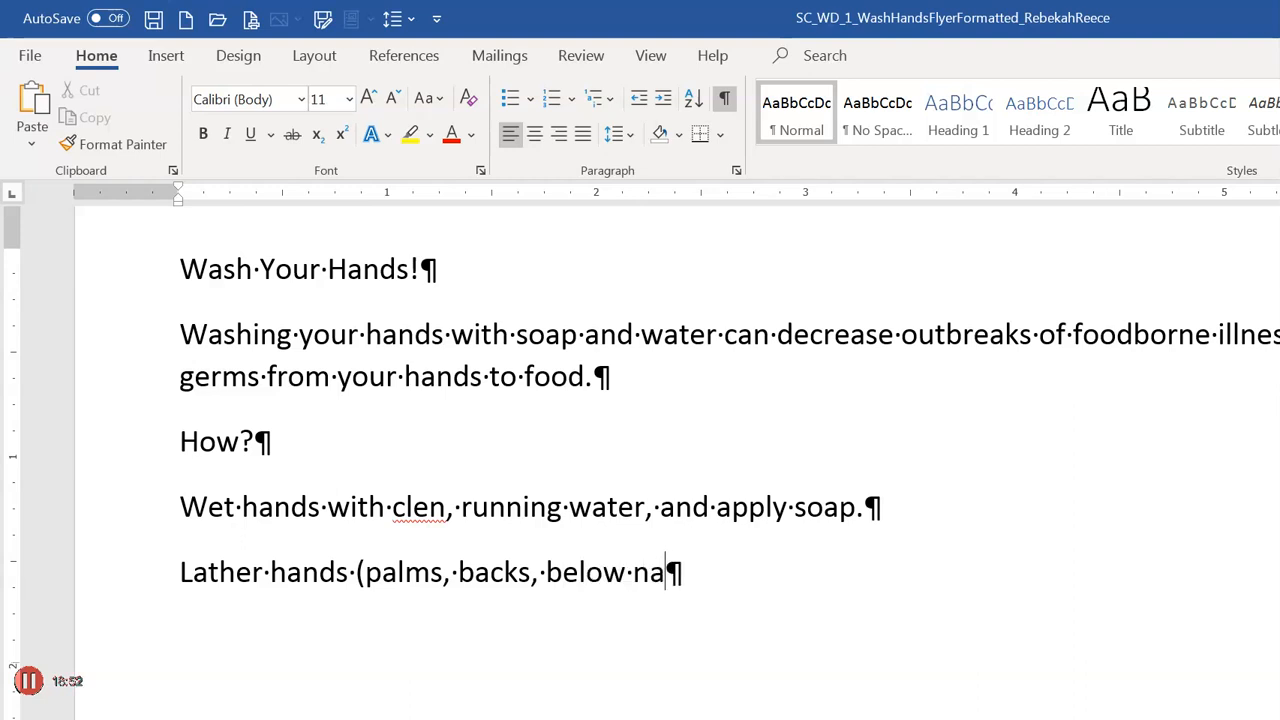
type("ils, ")
type("betwe")
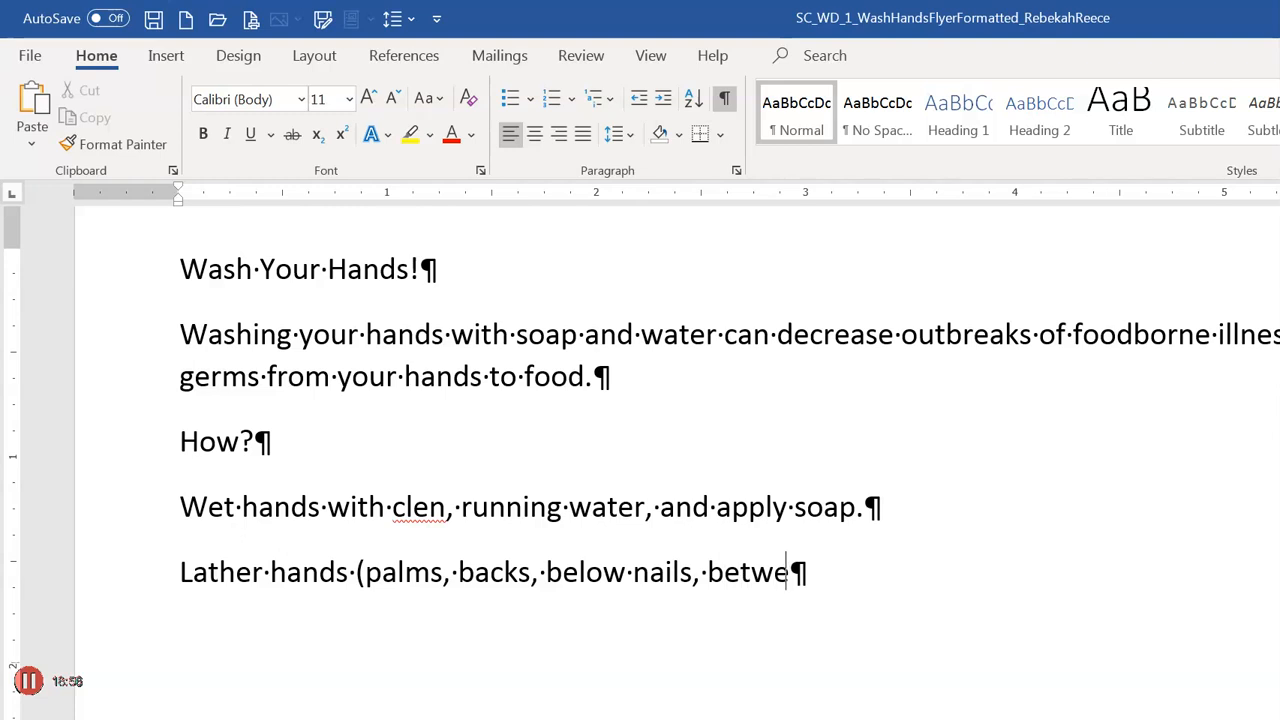
type("en finger")
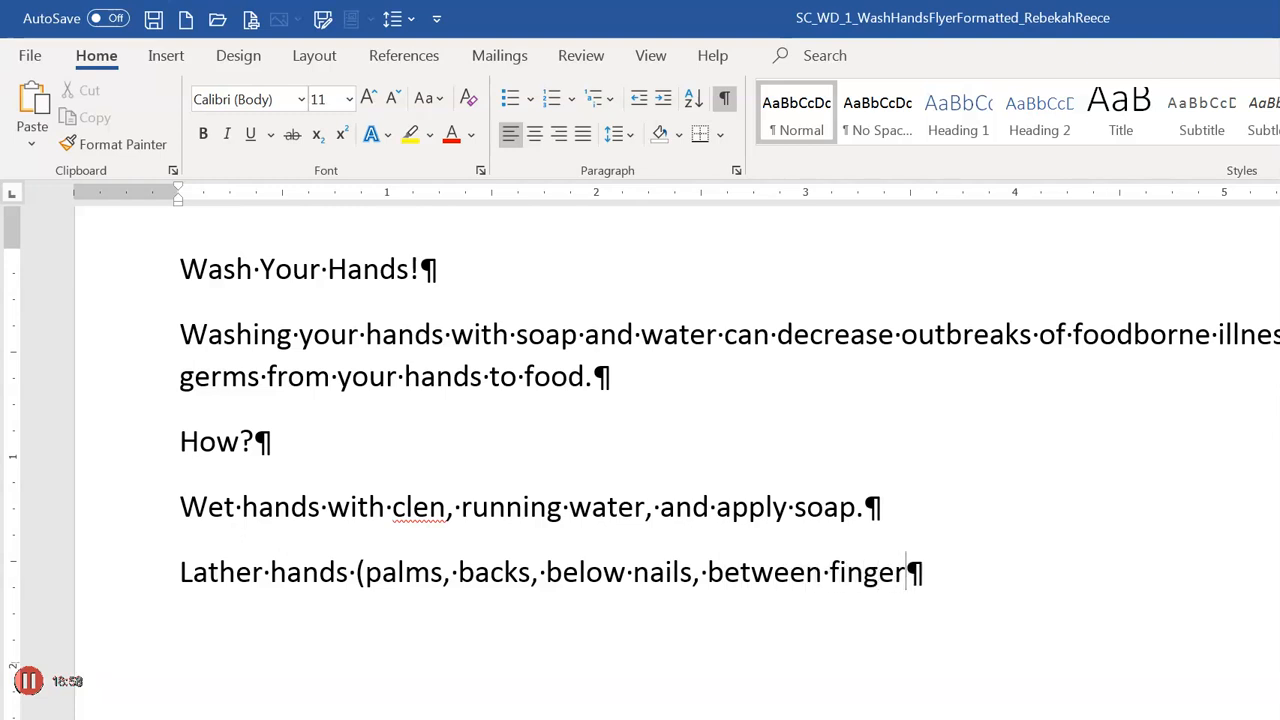
type("s, arou")
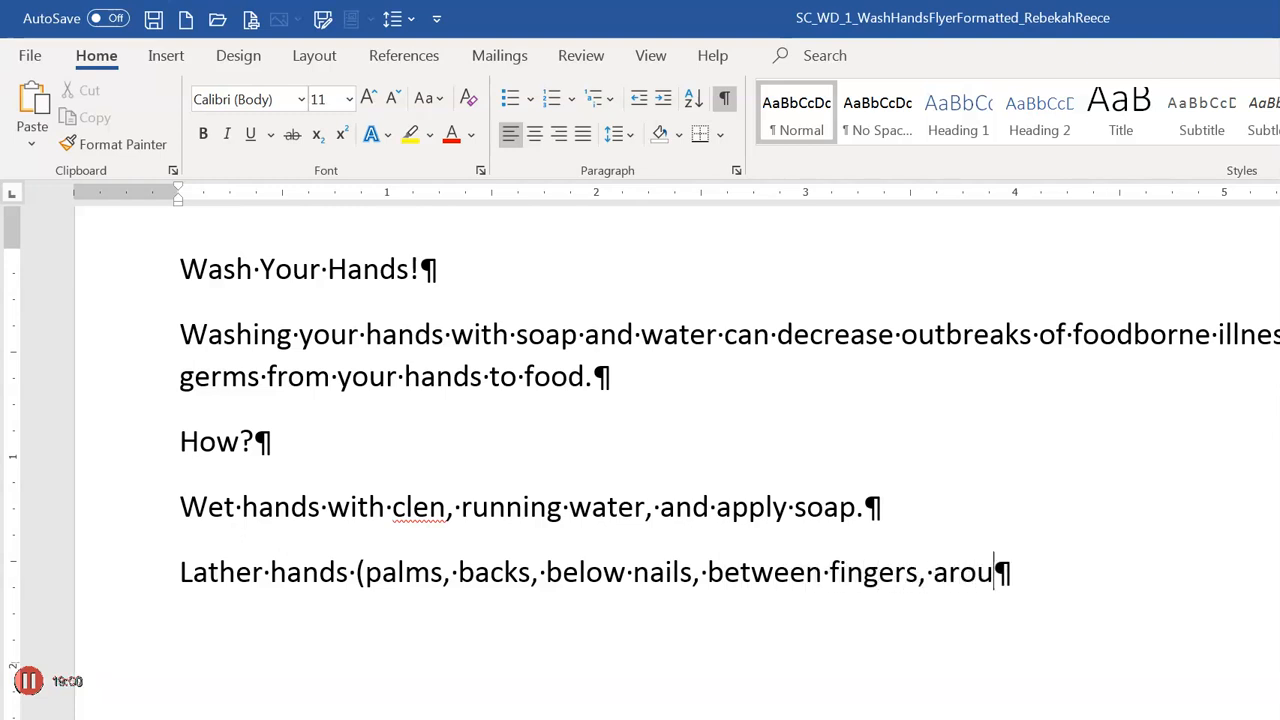
type("nd thyu")
key("BackSpace")
key("BackSpace")
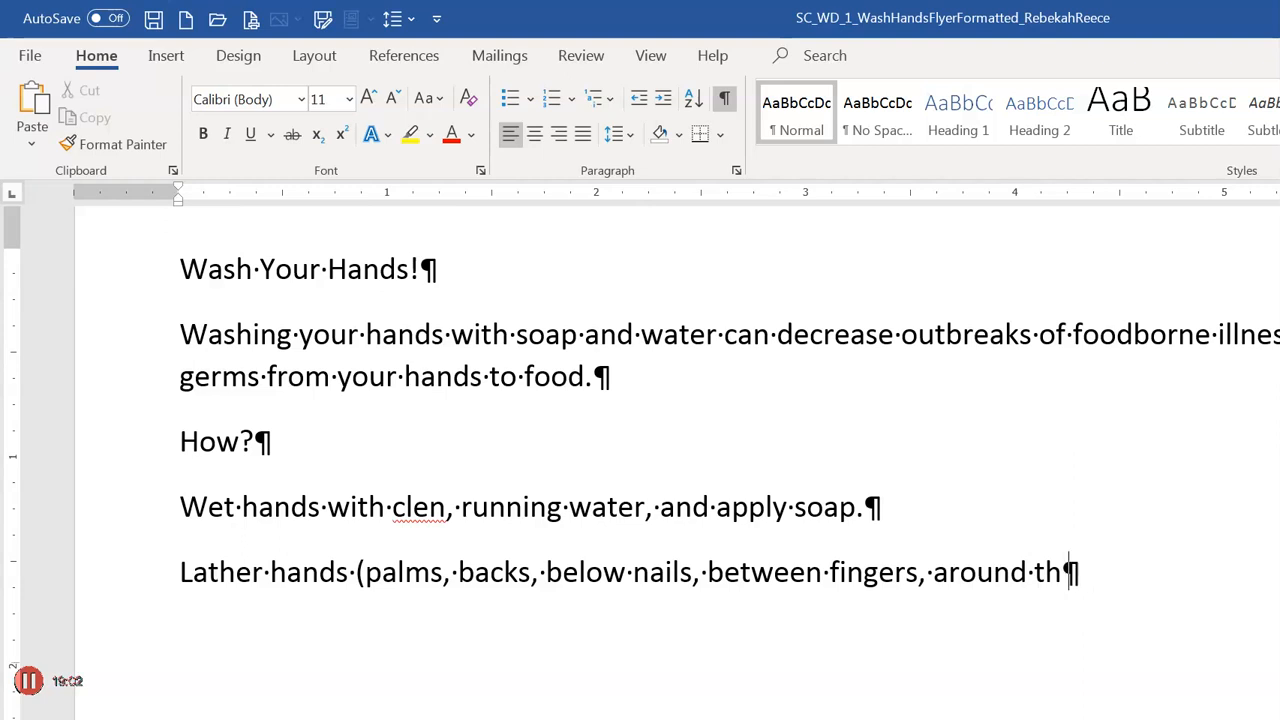
type("umbs) by rub")
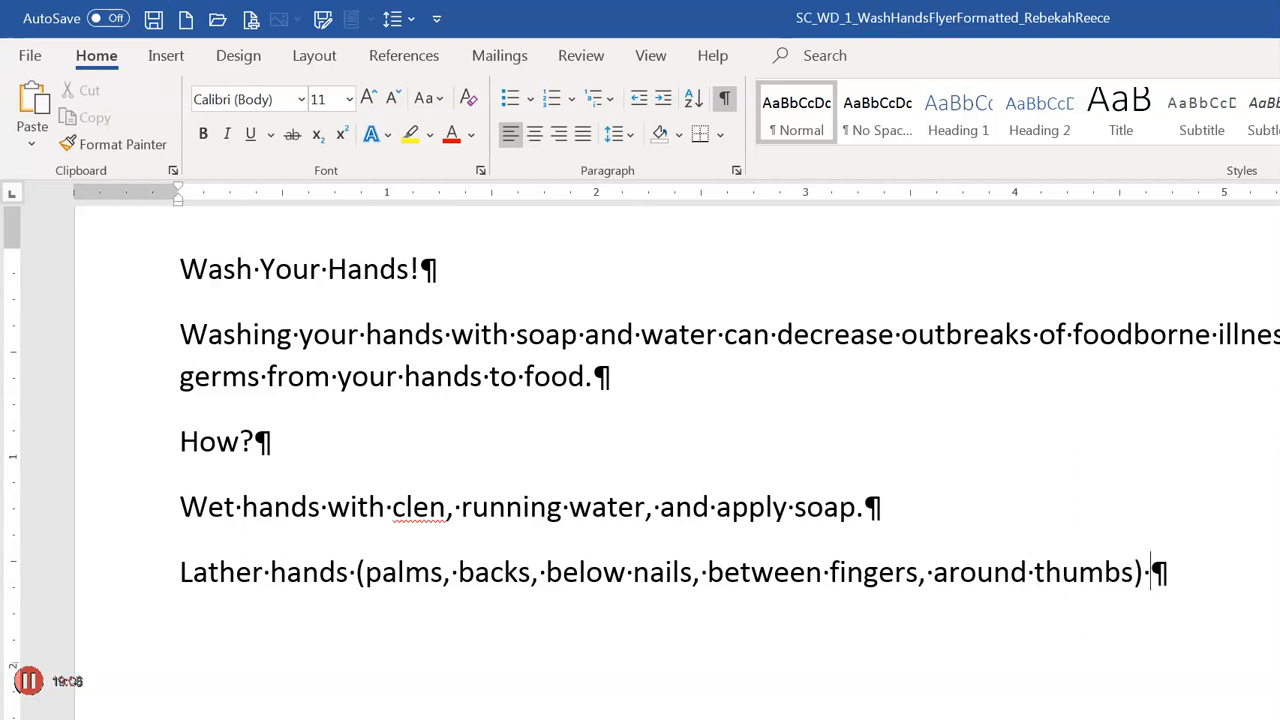
type("bing")
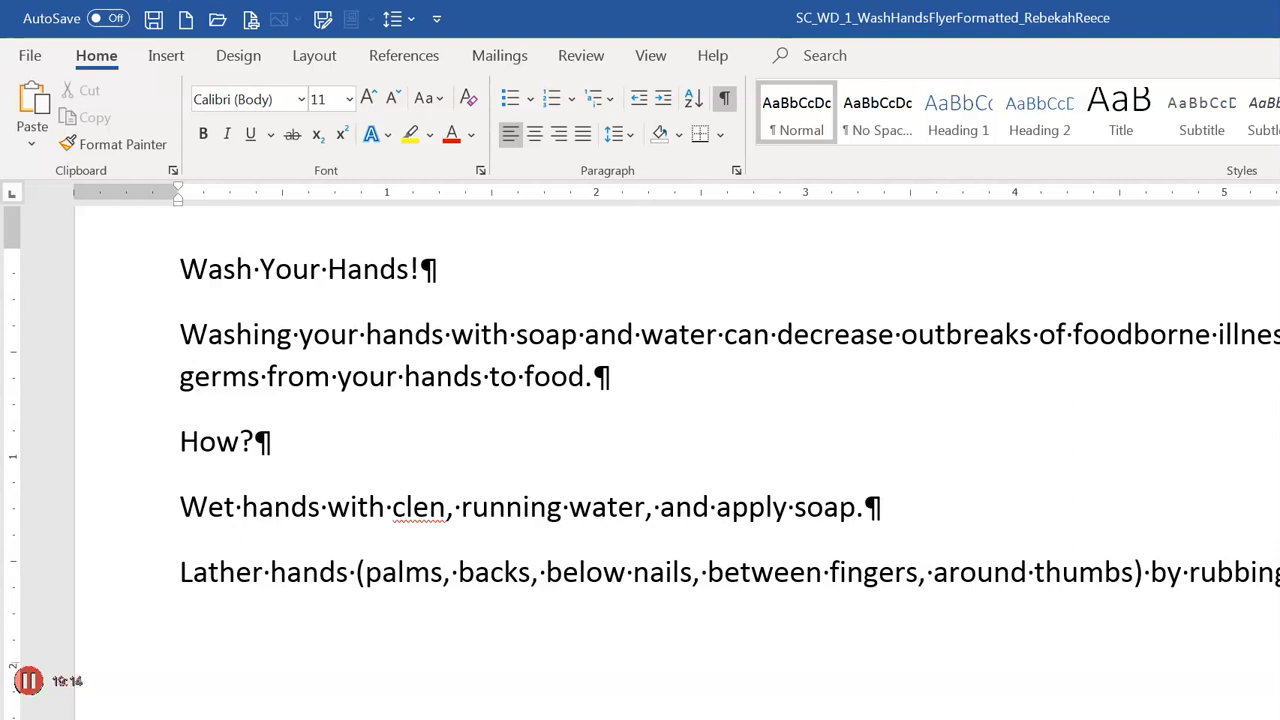
key("Return")
- Enter the line "Scrub hands fore at least 20 seconds.", keeping the word "fore", and start a new paragraph
type("Scrub ")
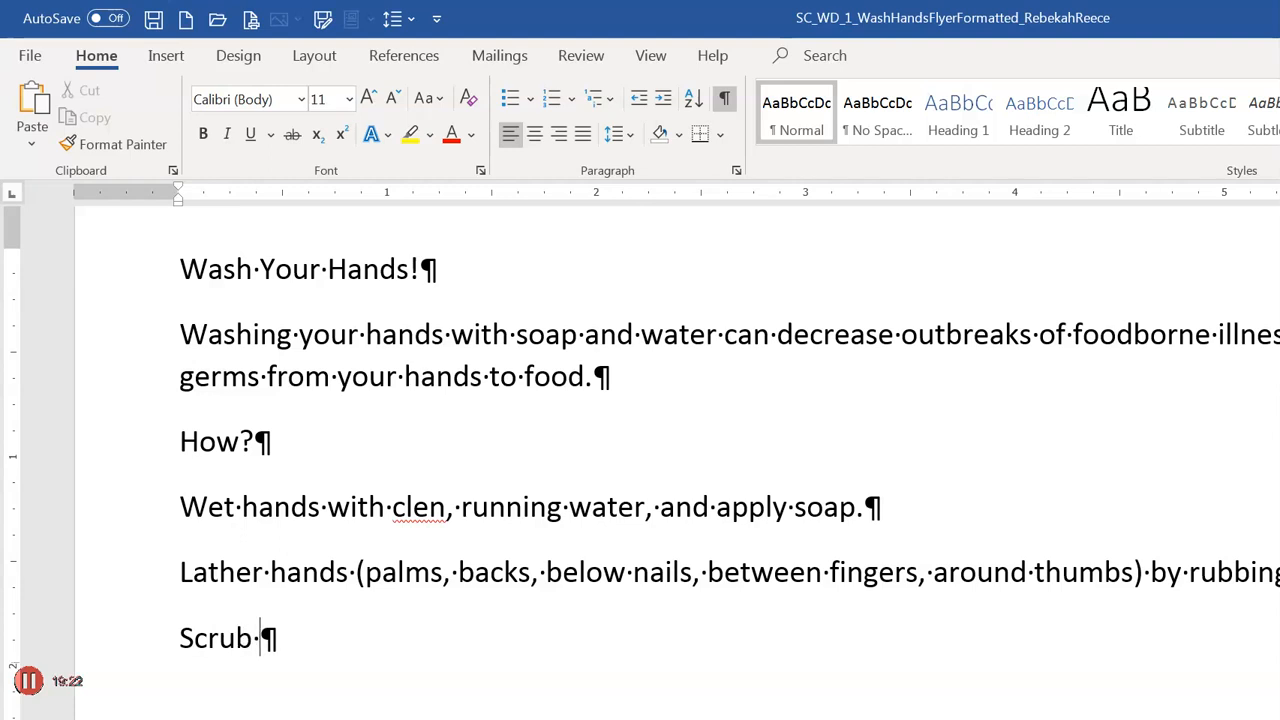
type("hands fo")
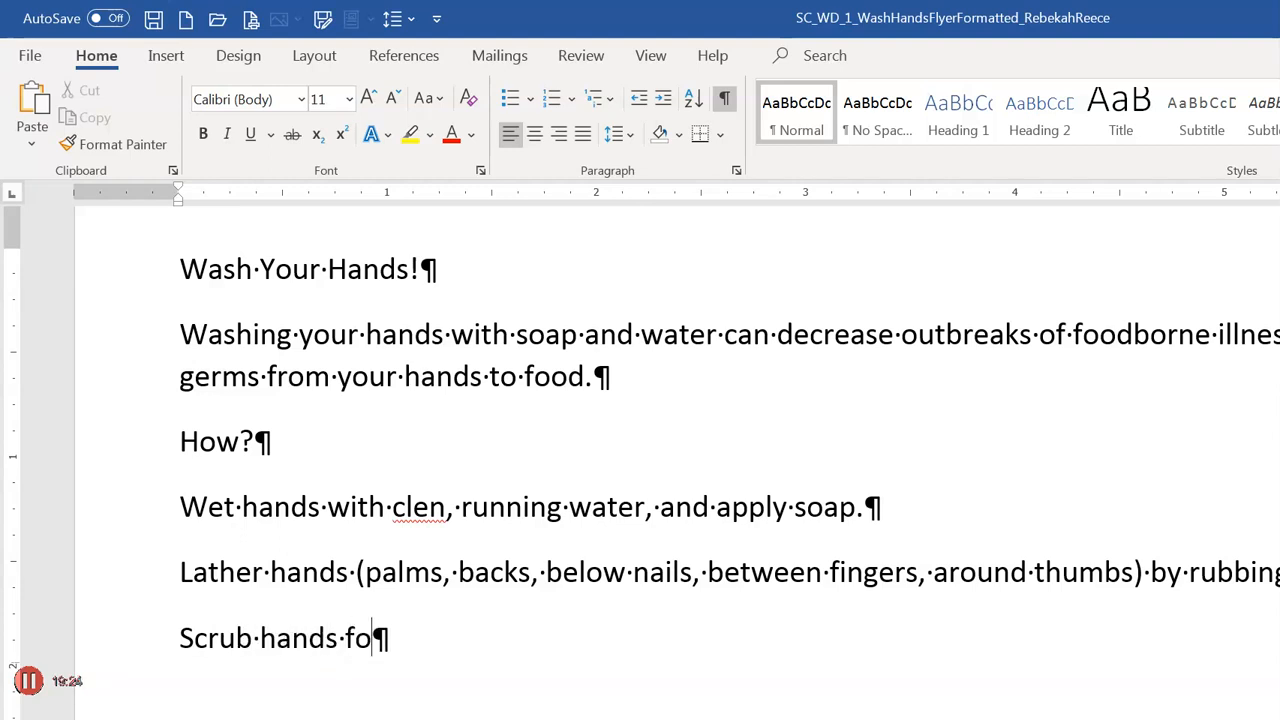
type("re at le")
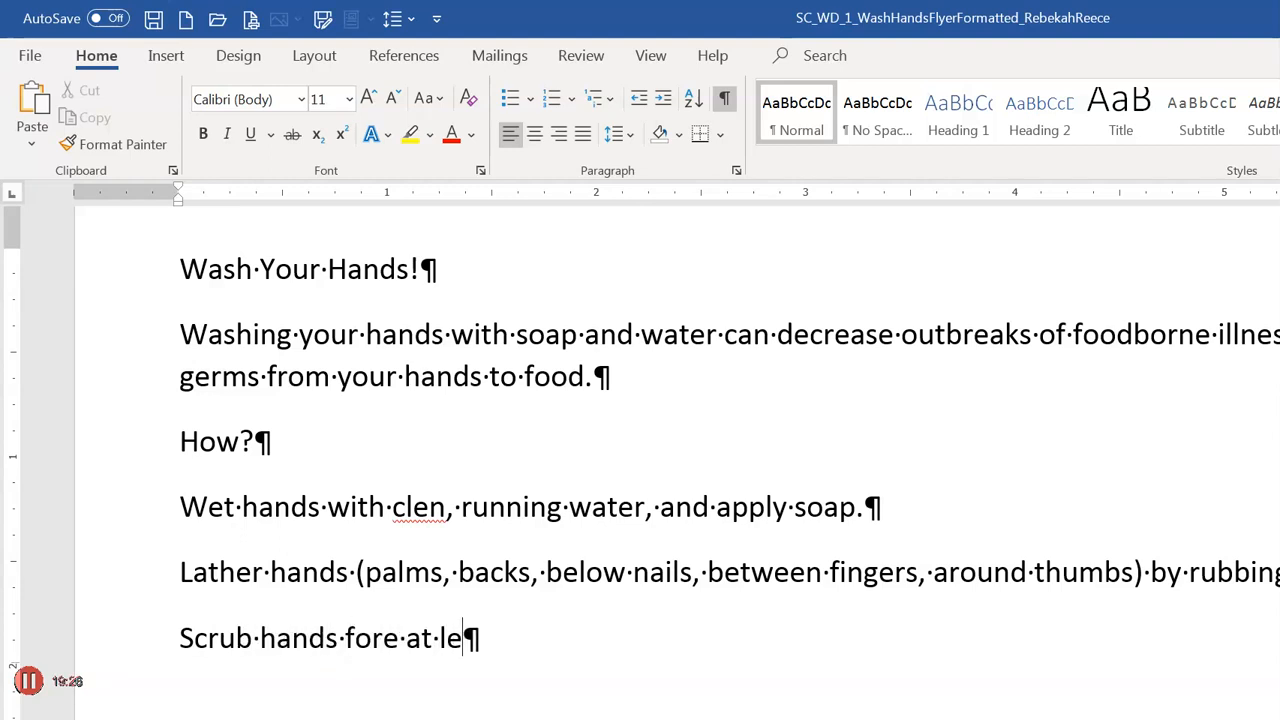
type("ast 20 se")
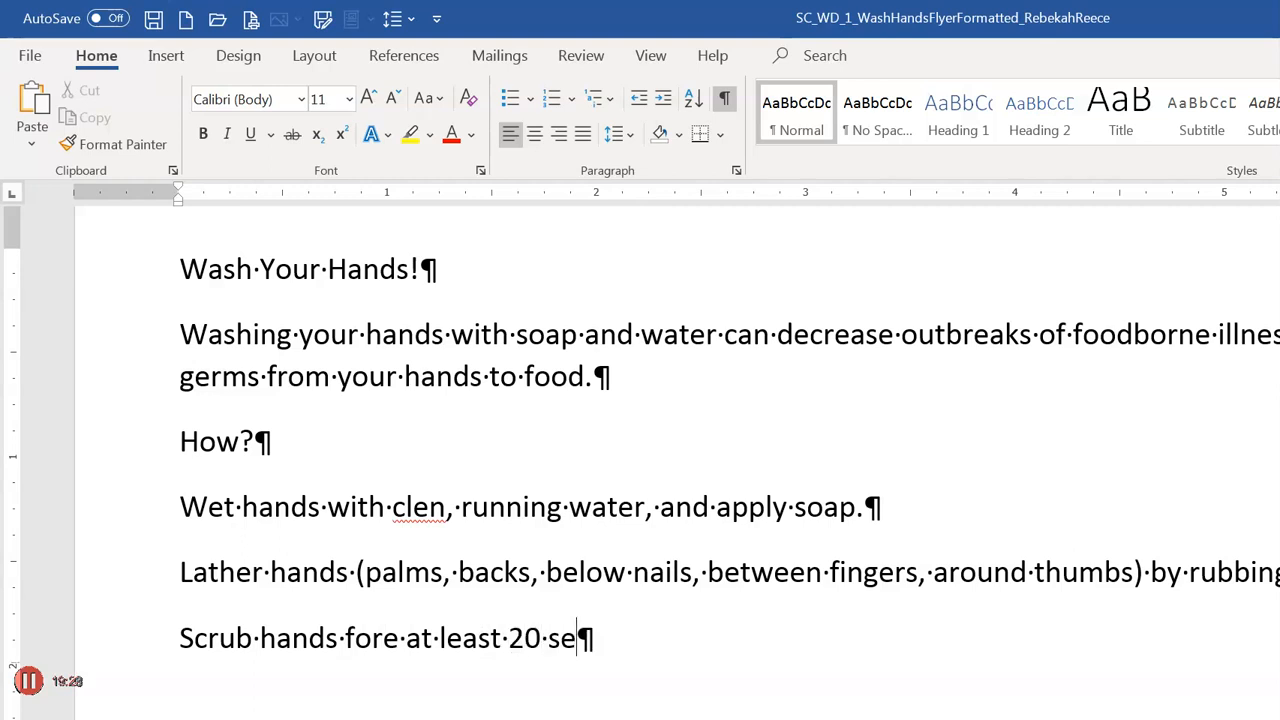
type("conds.")
key("Return")
- Enter the line "Rinse soap off of hands under clean, running water." below the scrubbing instruction
type("Rinse ")
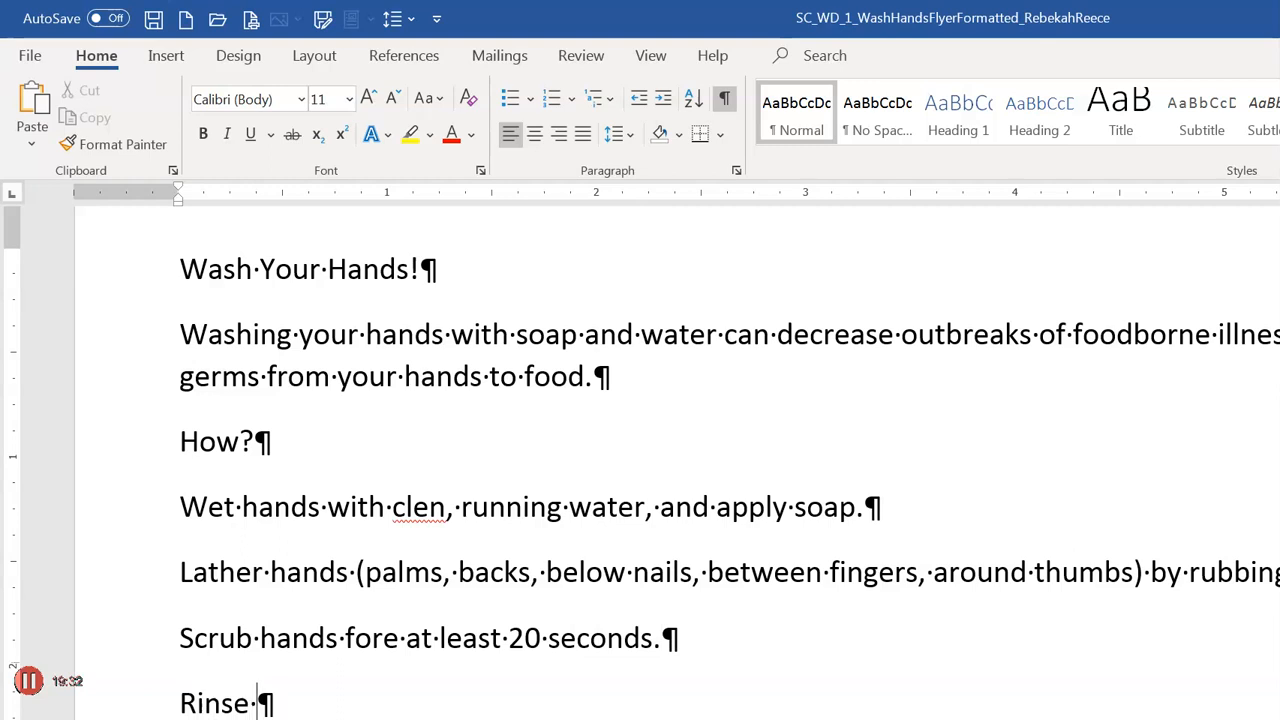
type("soap of")
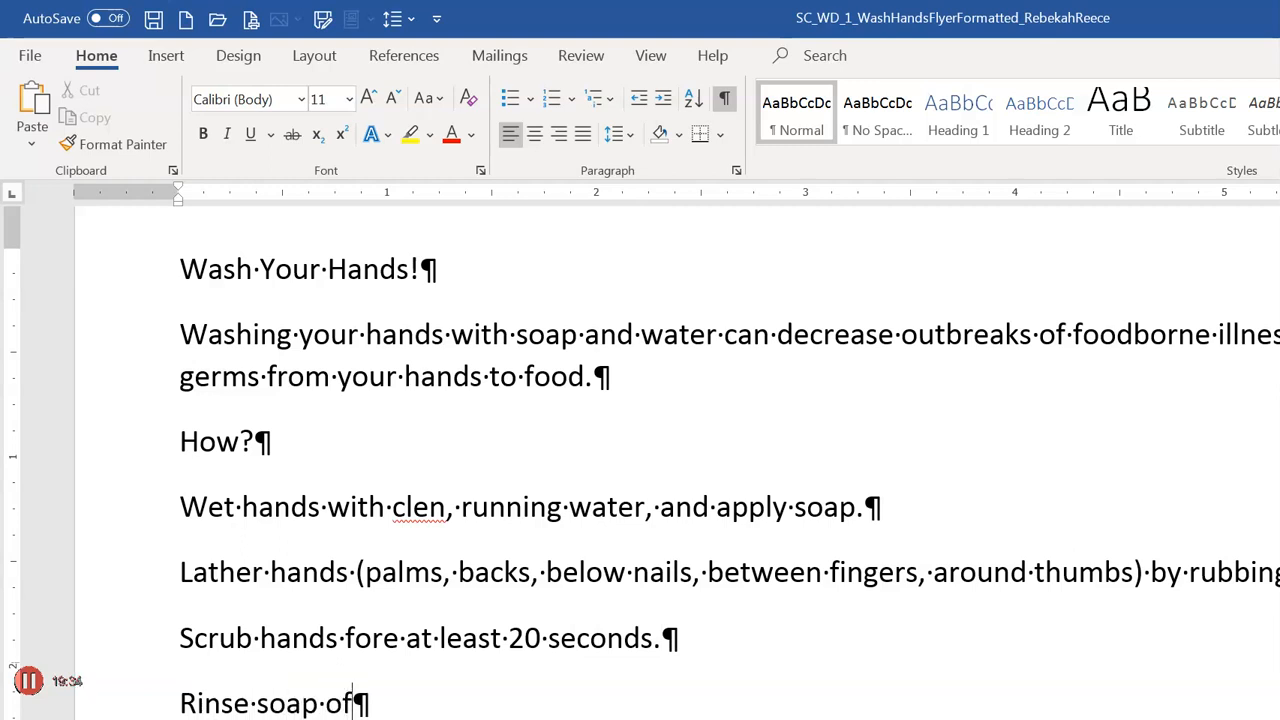
type("f of hands ")
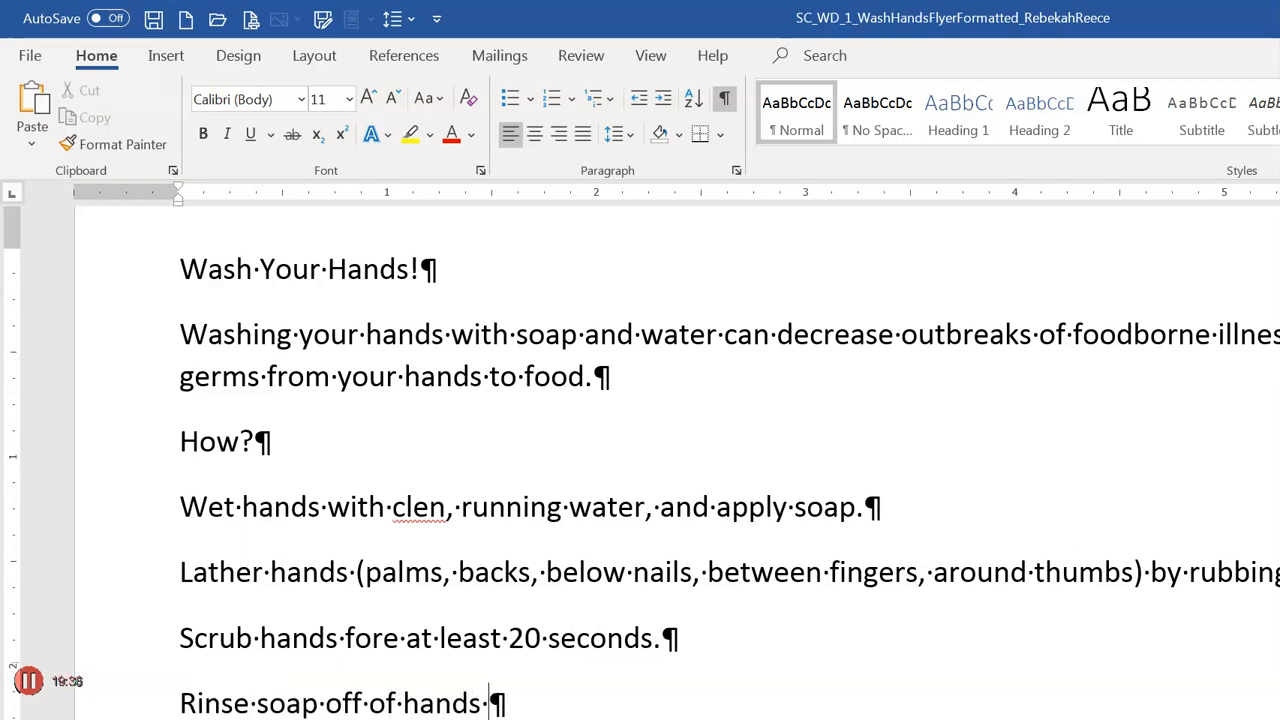
type("under cle")
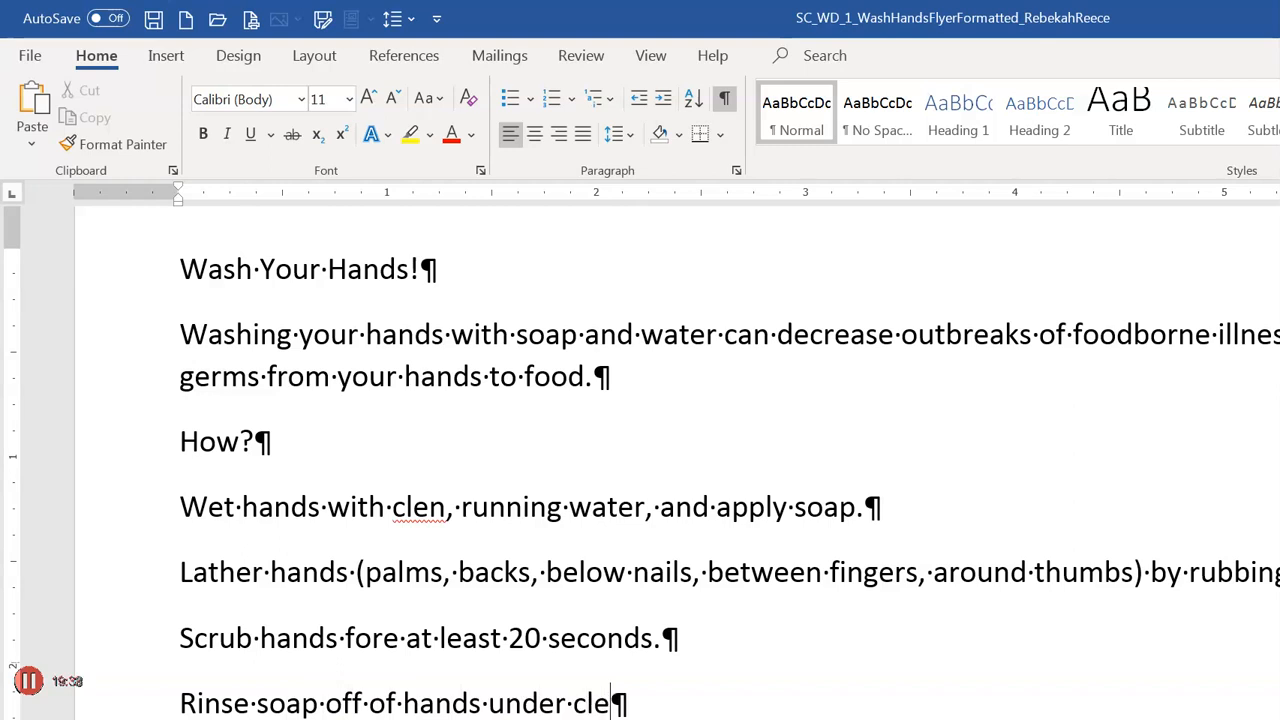
type("an, r")
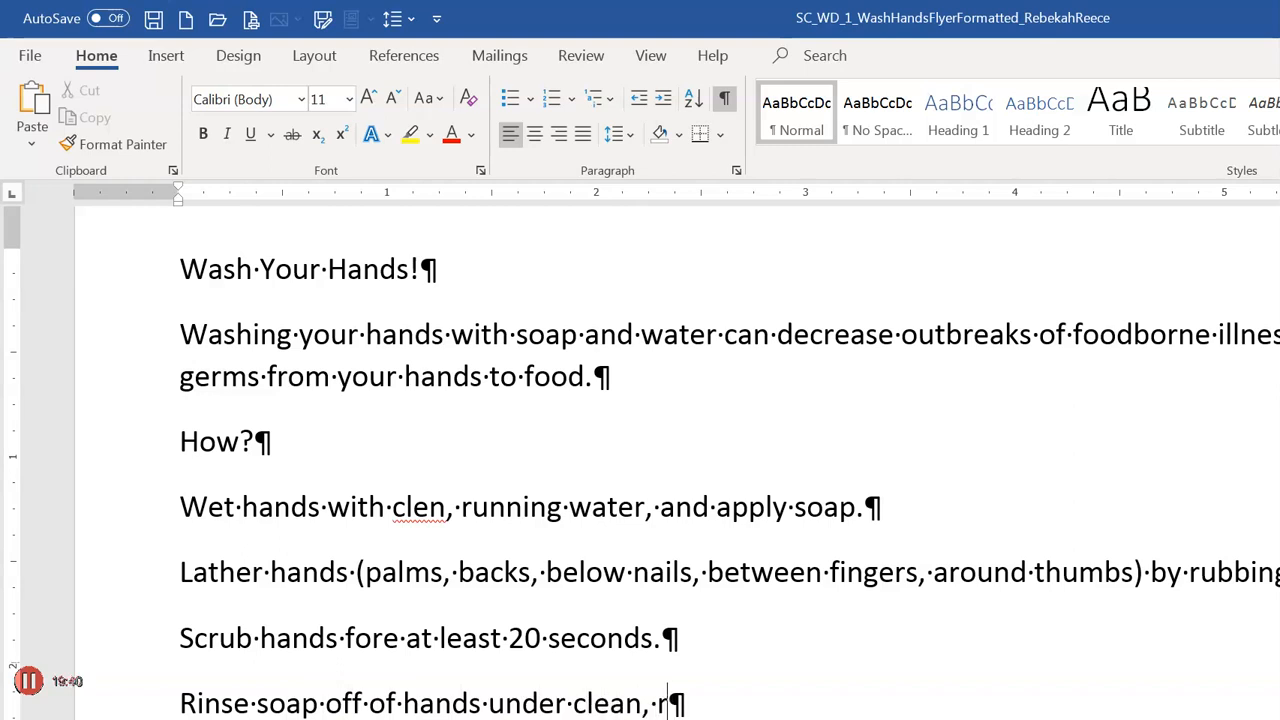
type("unning water.")
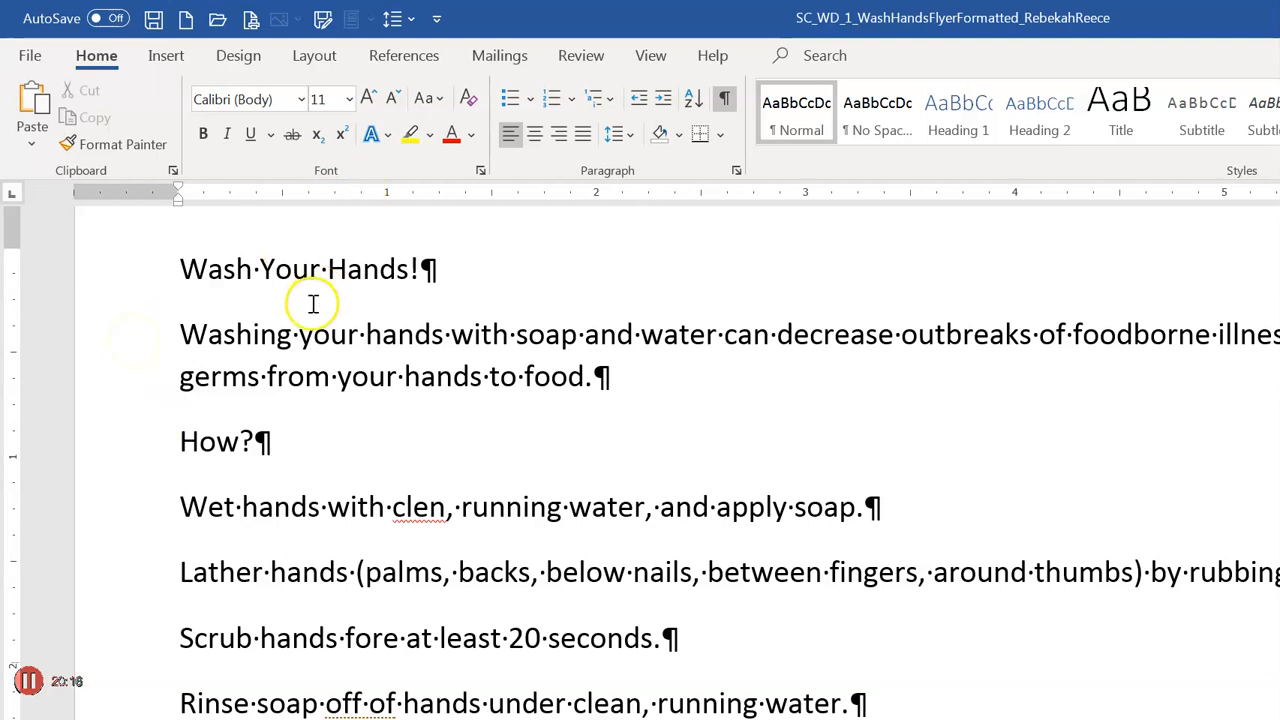
- Replace the misspelled word "clen" in the "Wet hands" line with the spelling suggestion "clean"
key("alt+F7")
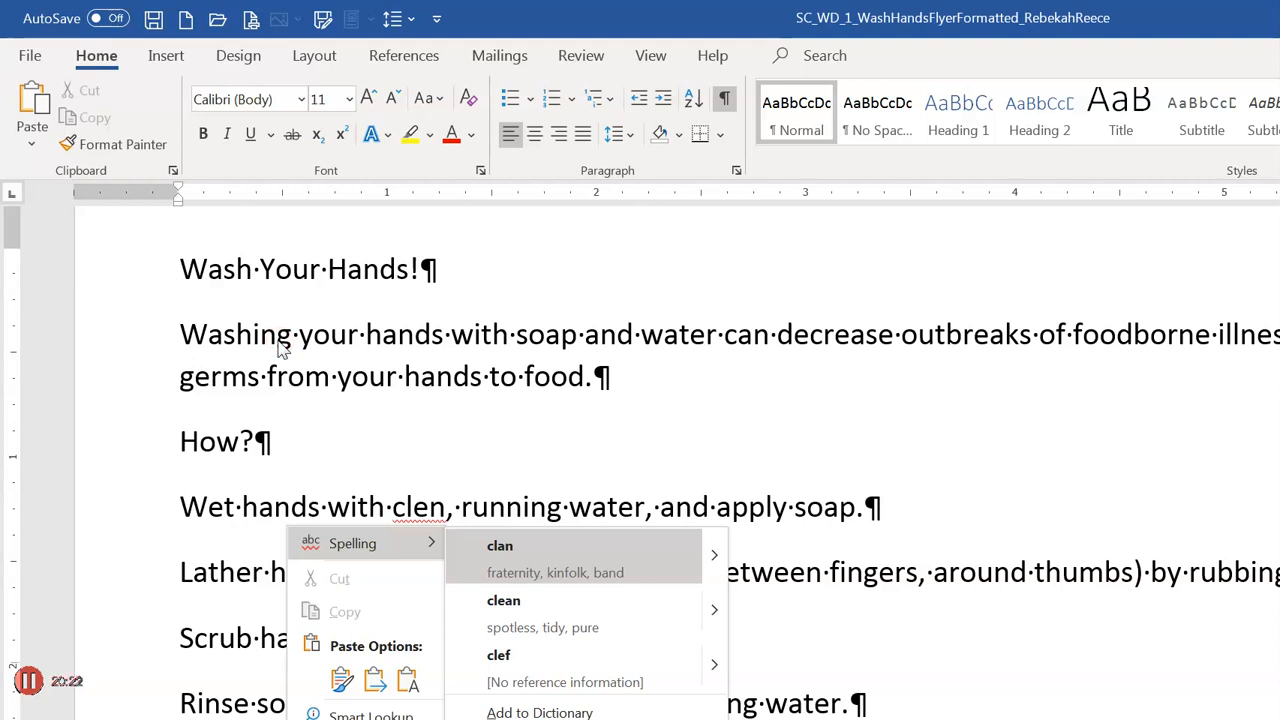
key("Down")
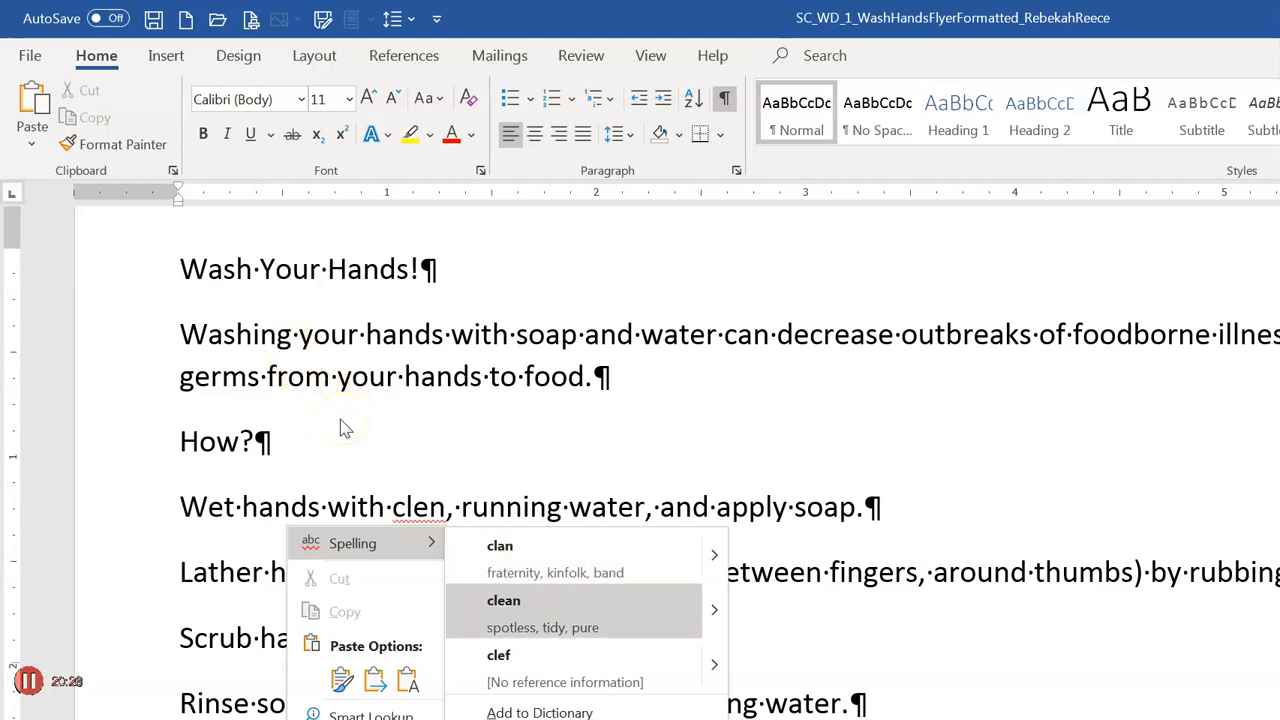
left_click(340, 419)
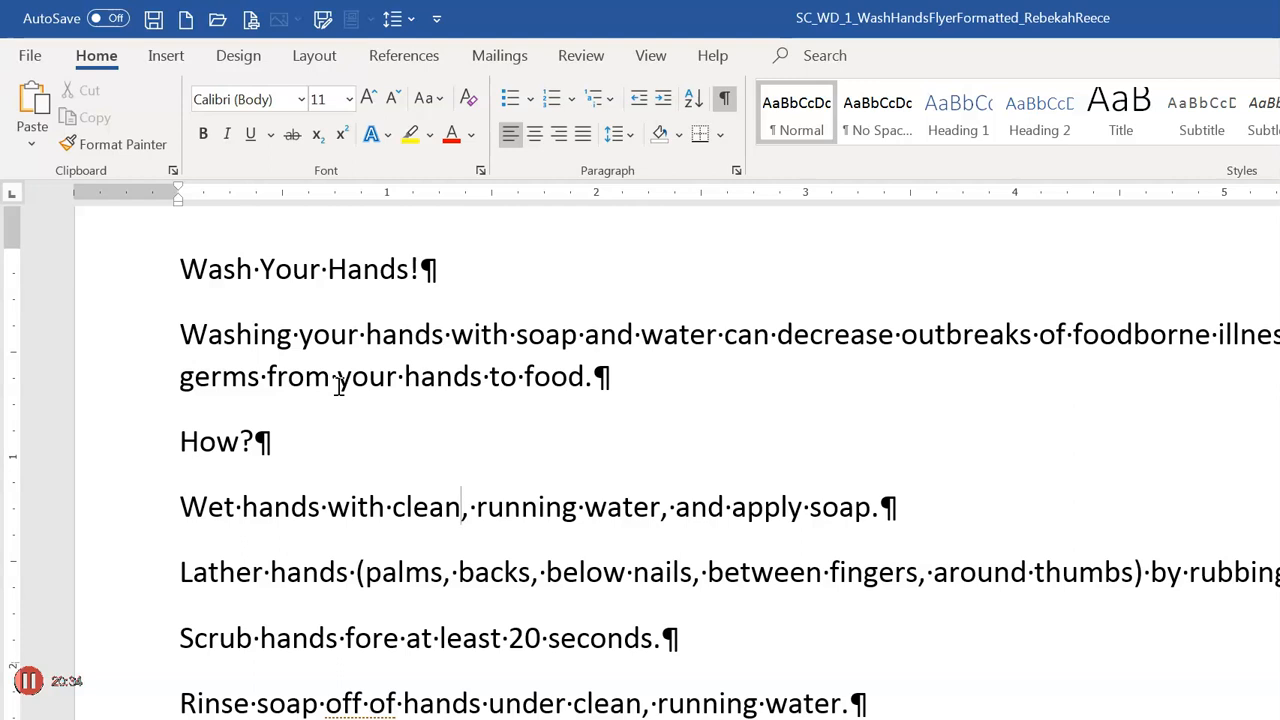
- Correct "fore" to "for" in the "Scrub hands" line by removing its last letter
left_click(292, 441)
left_click(355, 640)
key("Delete")
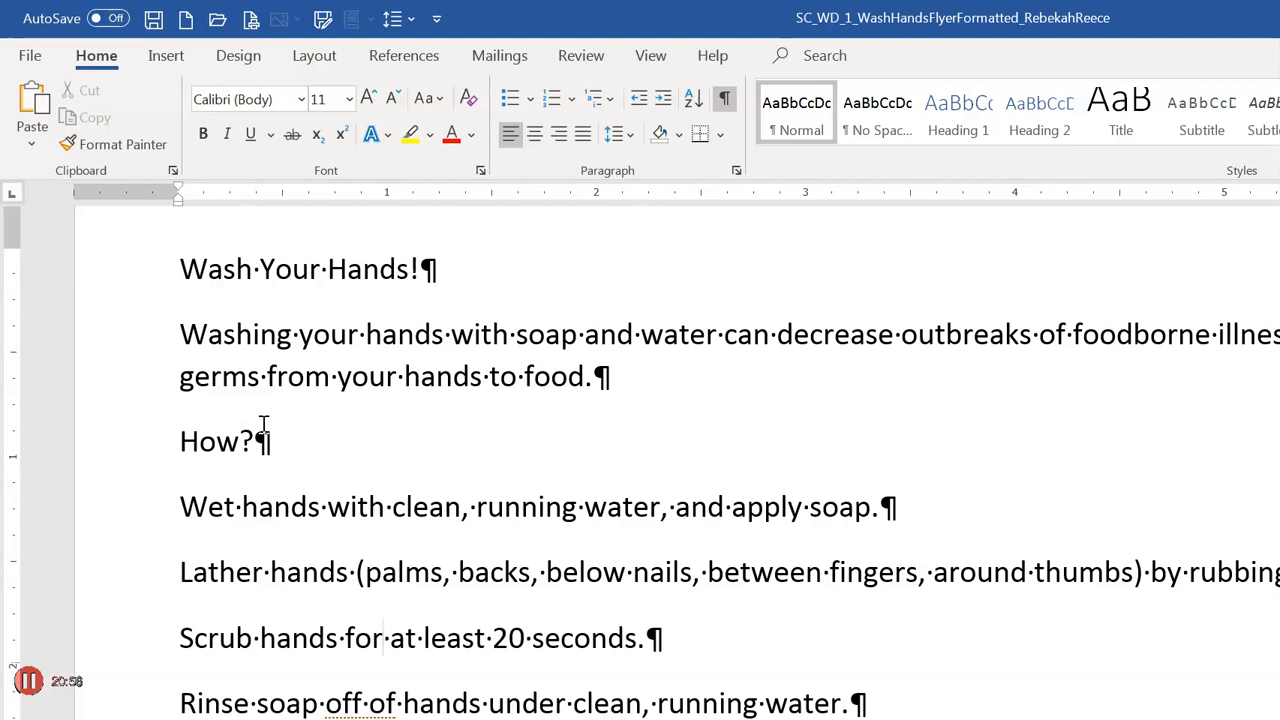
- Delete the extra word "of" after "off" in the "Rinse soap" line, and remove the repeated word flagged by the spelling checker
left_click(280, 448)
left_click(280, 466)
key("Down")
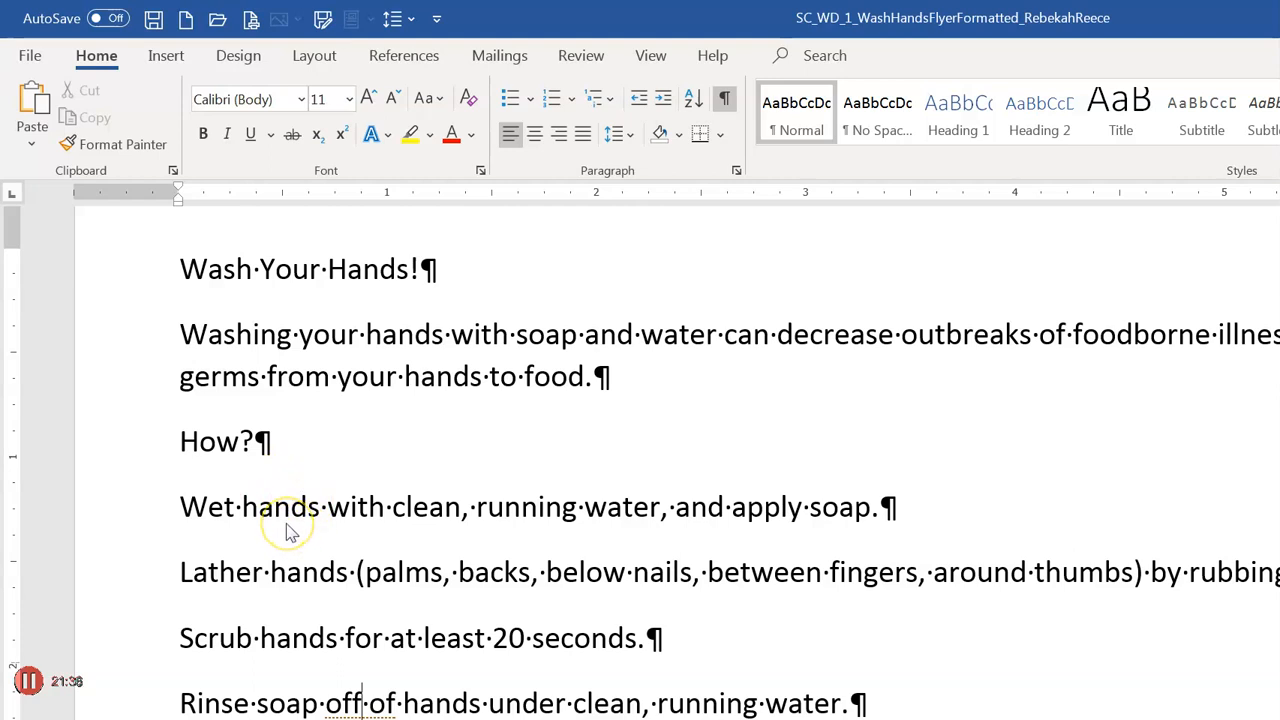
key("Delete")
key("Delete")
key("Delete")
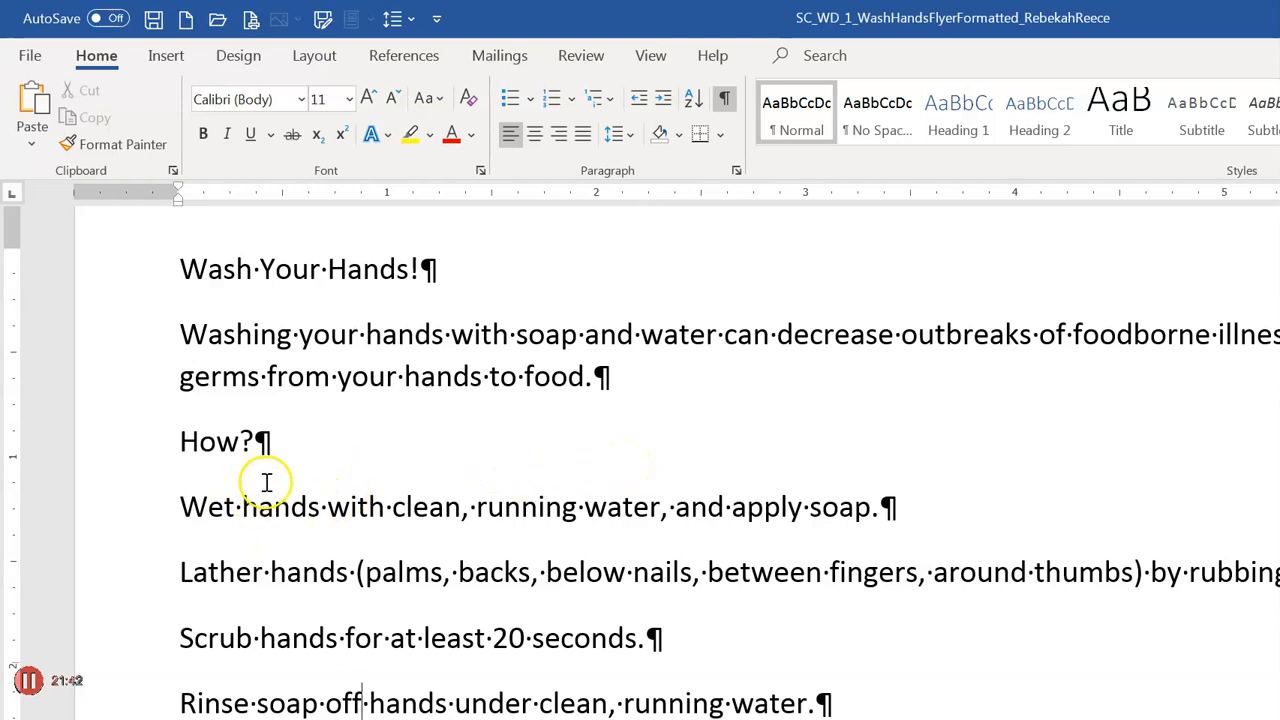
right_click(400, 512)
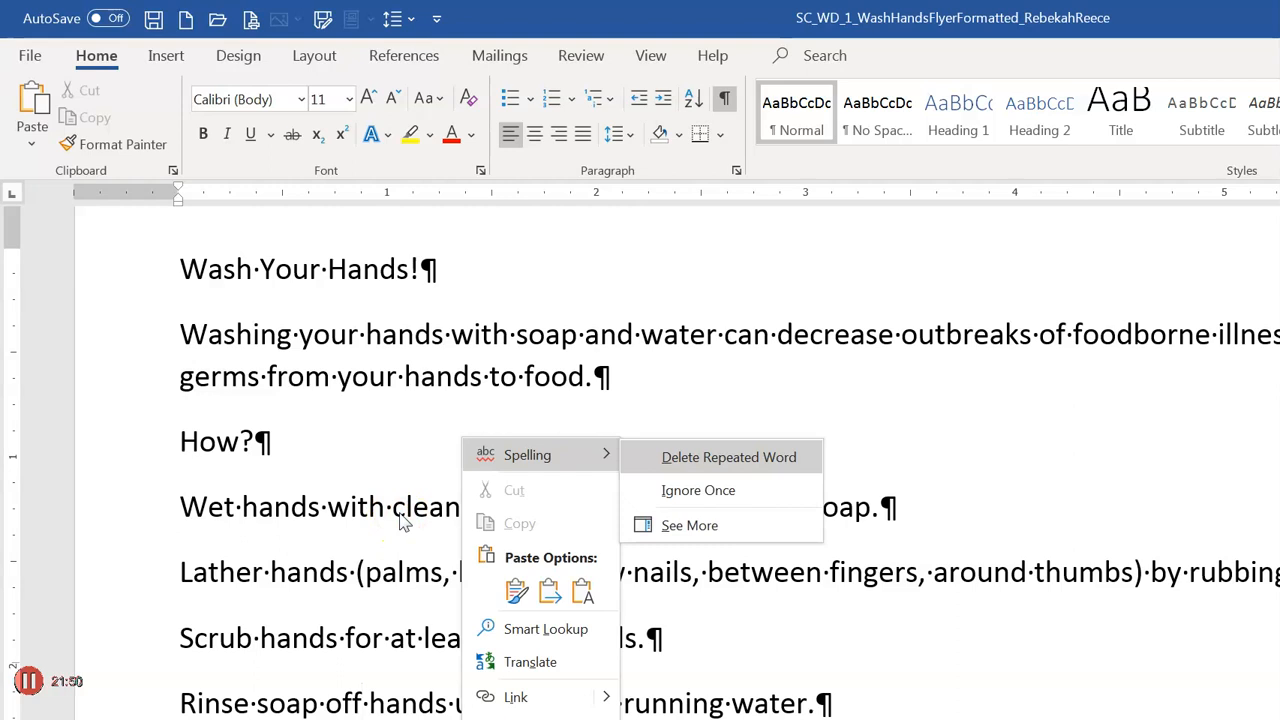
left_click(497, 301)
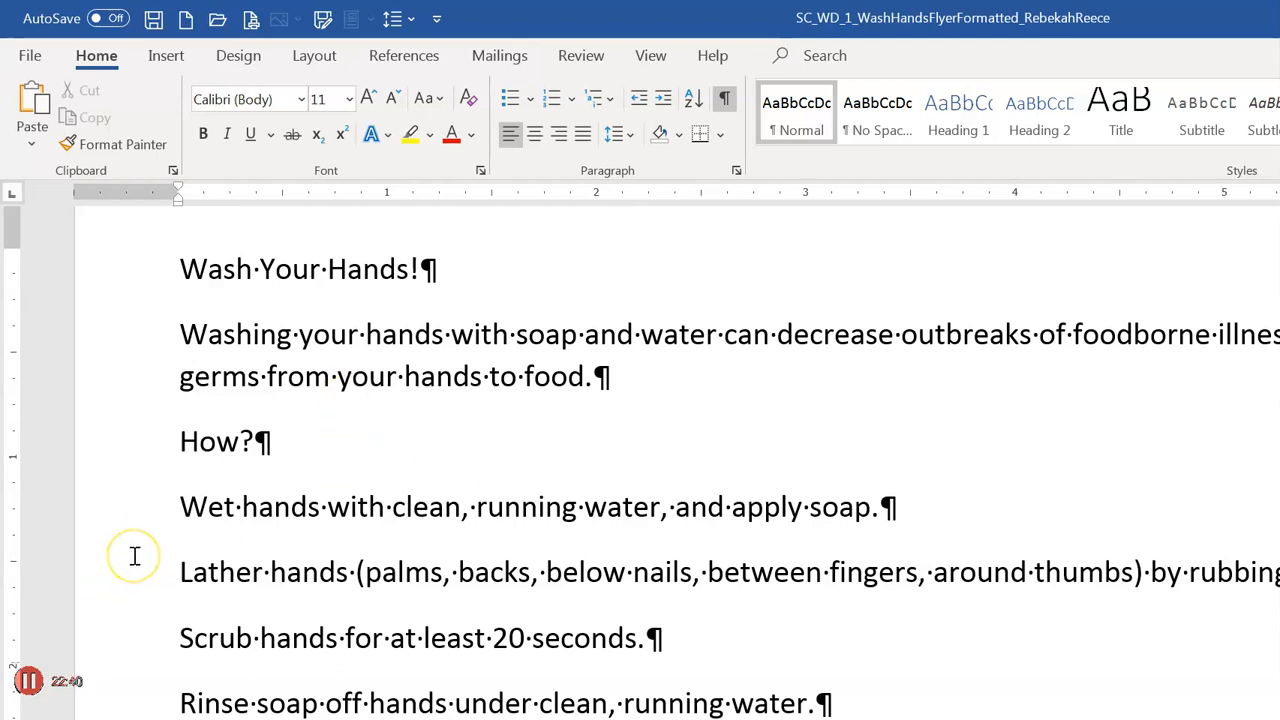
- Correct the misspelled word in the lines under "When?" with the spelling suggestion "animal"
left_click(136, 598)
scroll(640, 450, "down", 2)
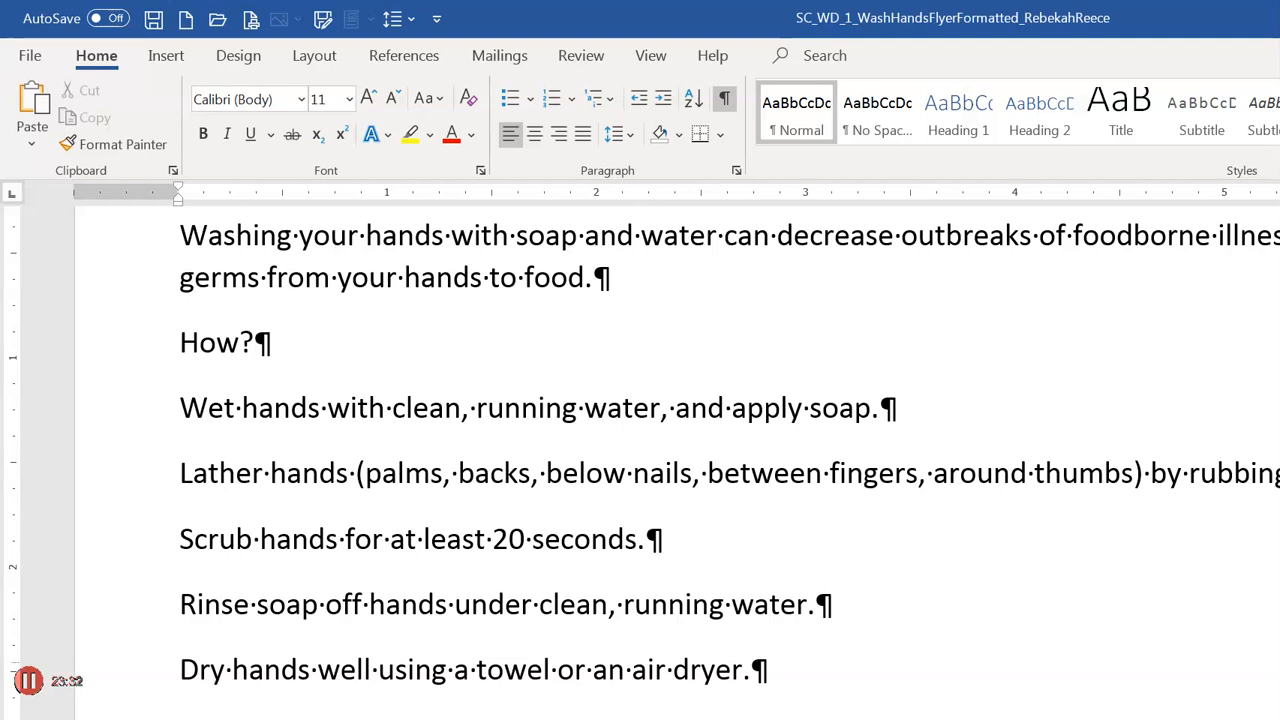
scroll(640, 450, "down", 2)
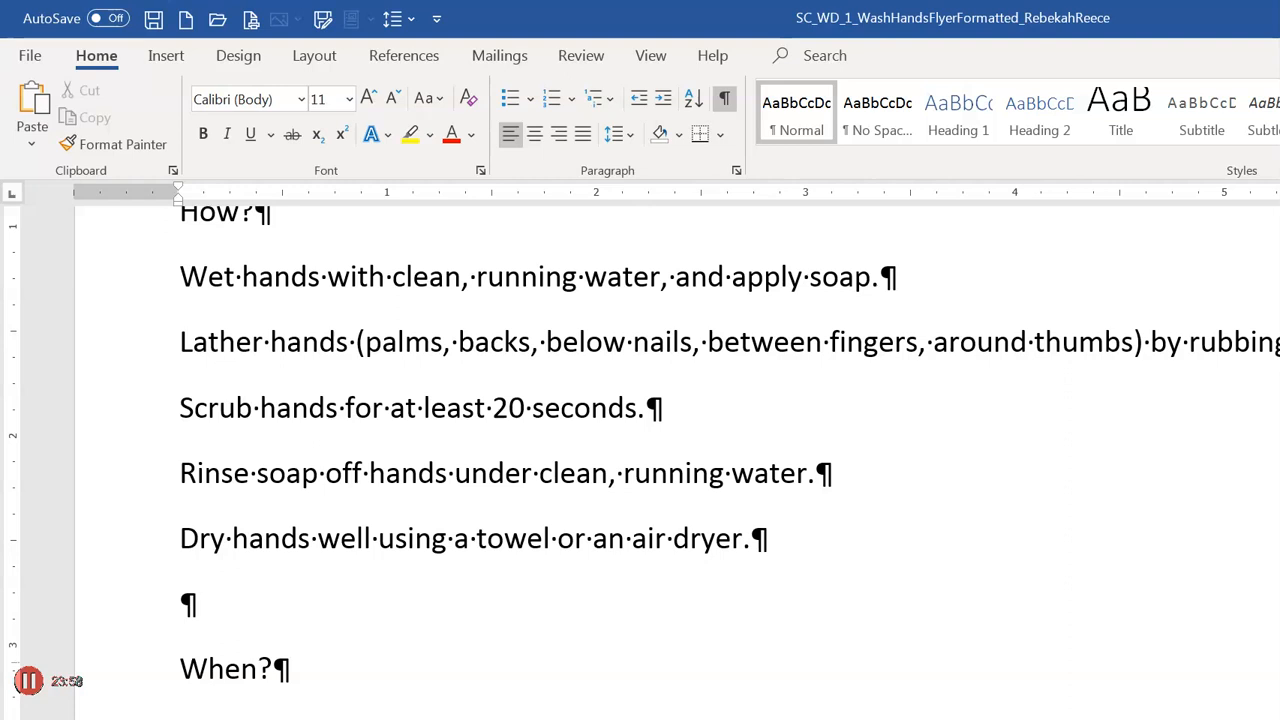
scroll(640, 450, "down", 2)
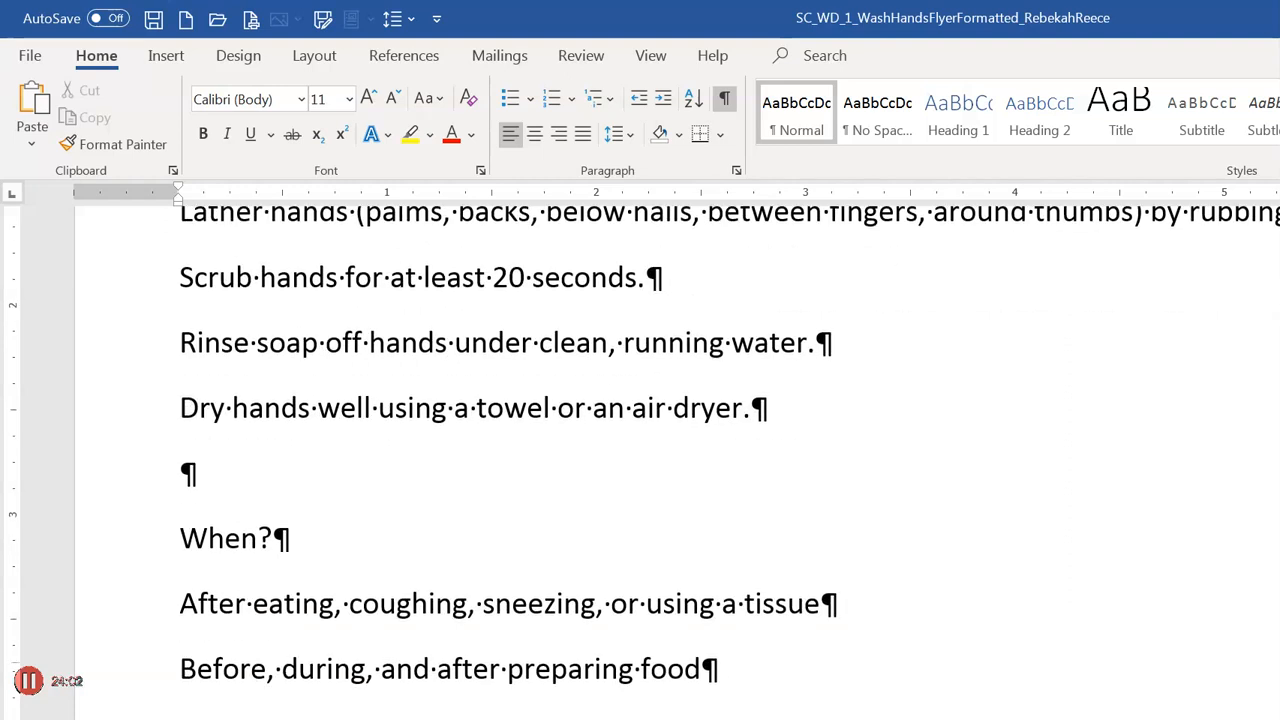
right_click(384, 514)
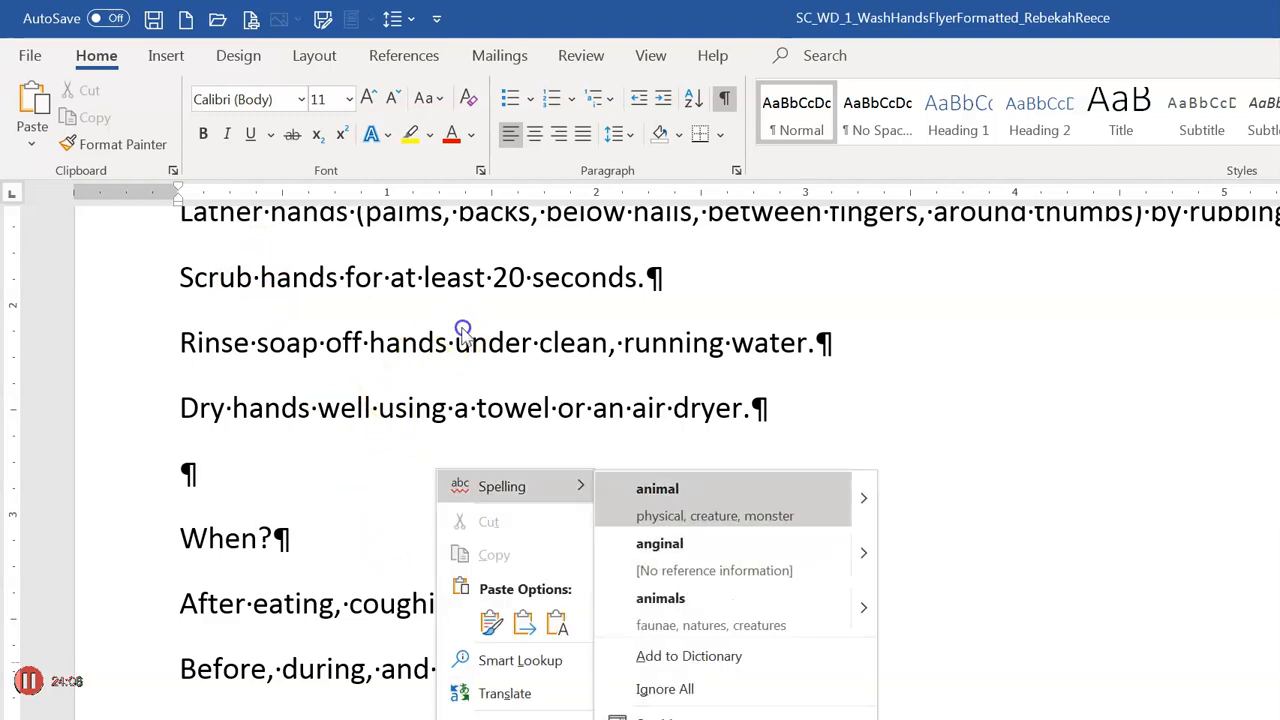
key("Escape")
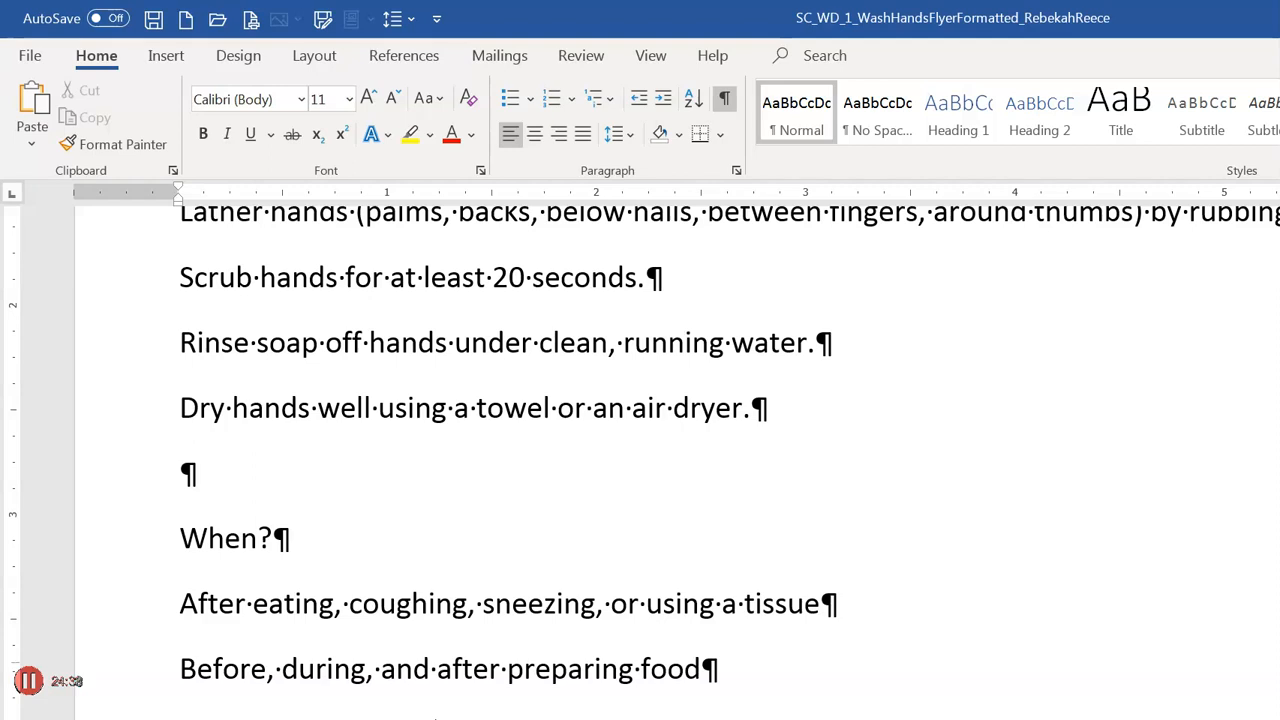
left_click(263, 499)
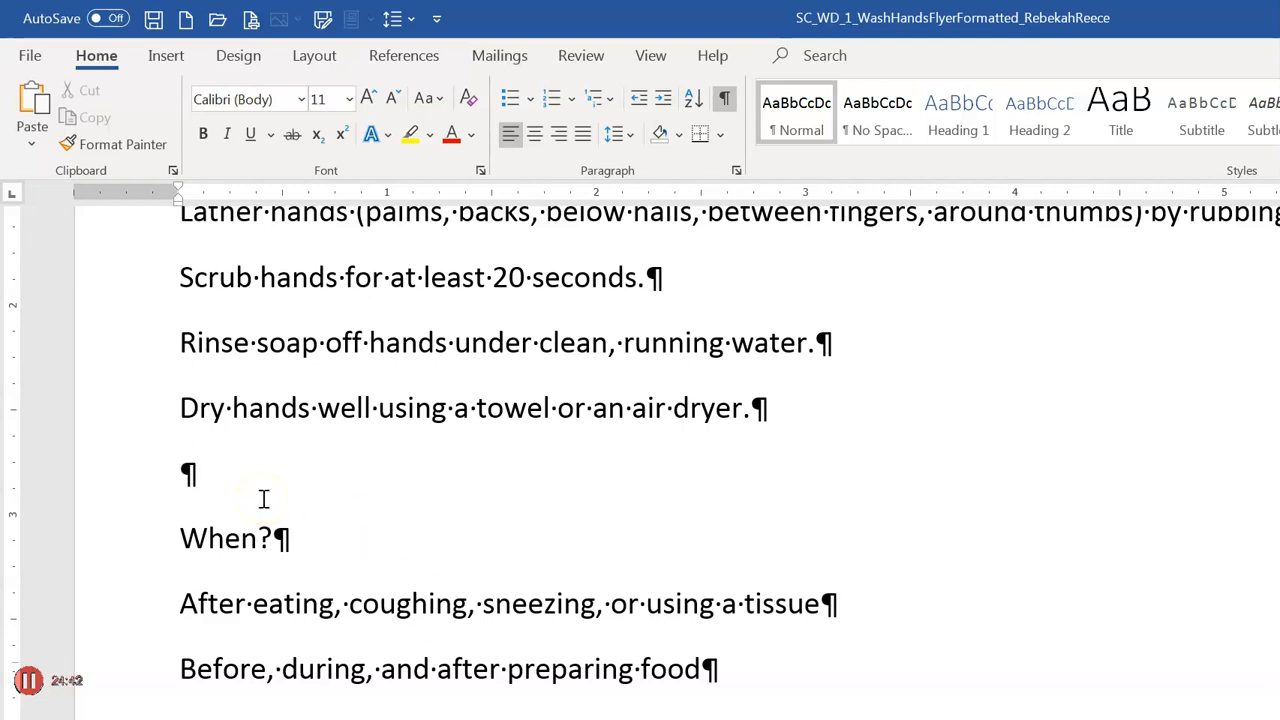
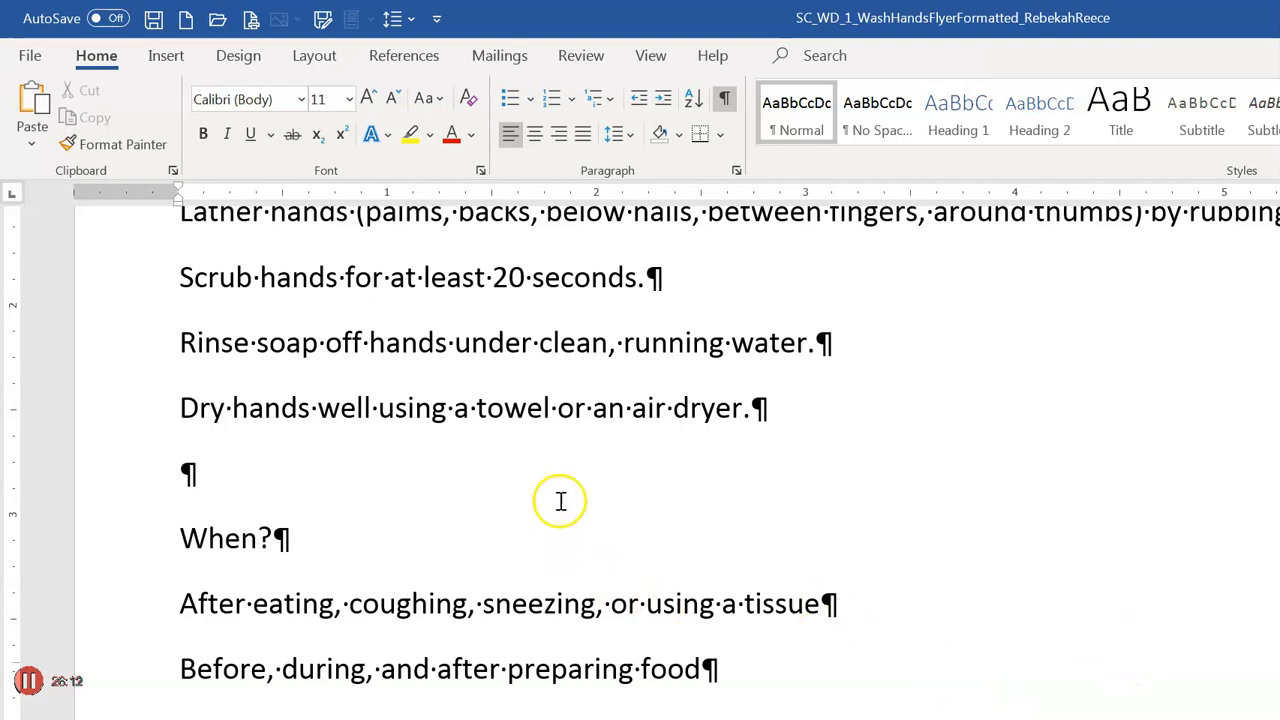
- Return to the start of the document and apply the Slate document theme
scroll(559, 442, "up", 5)
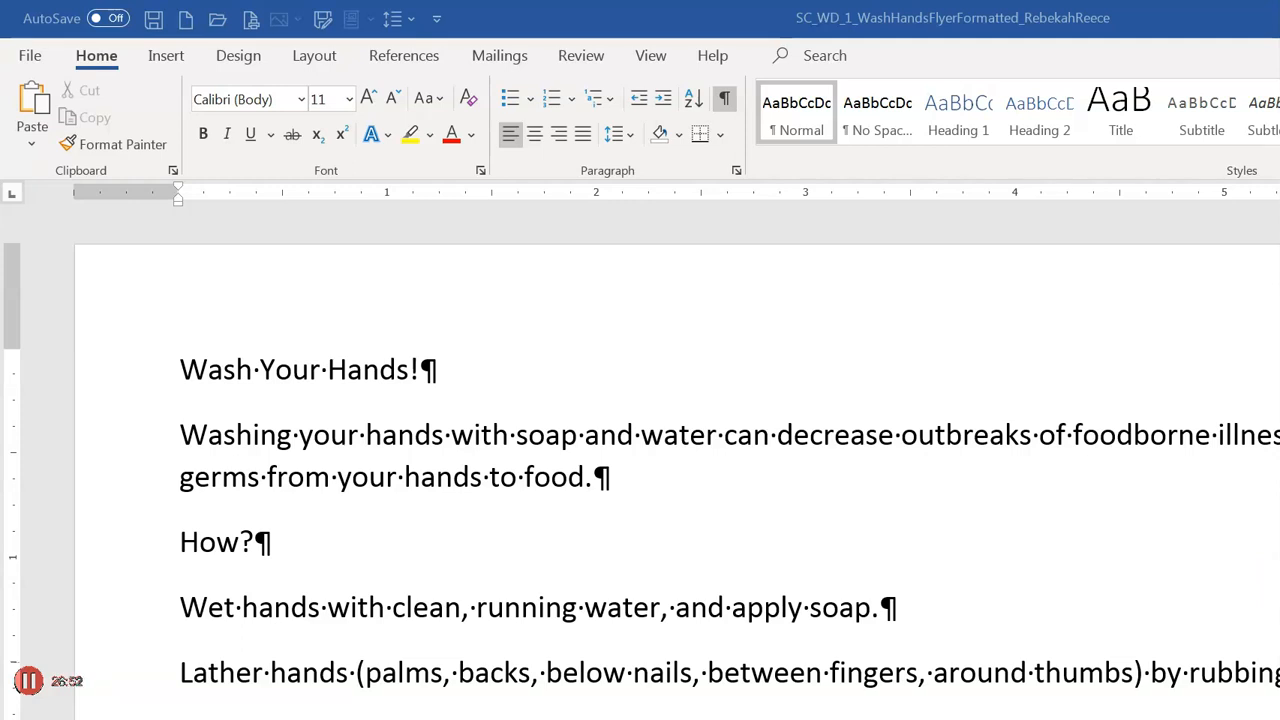
left_click(424, 540)
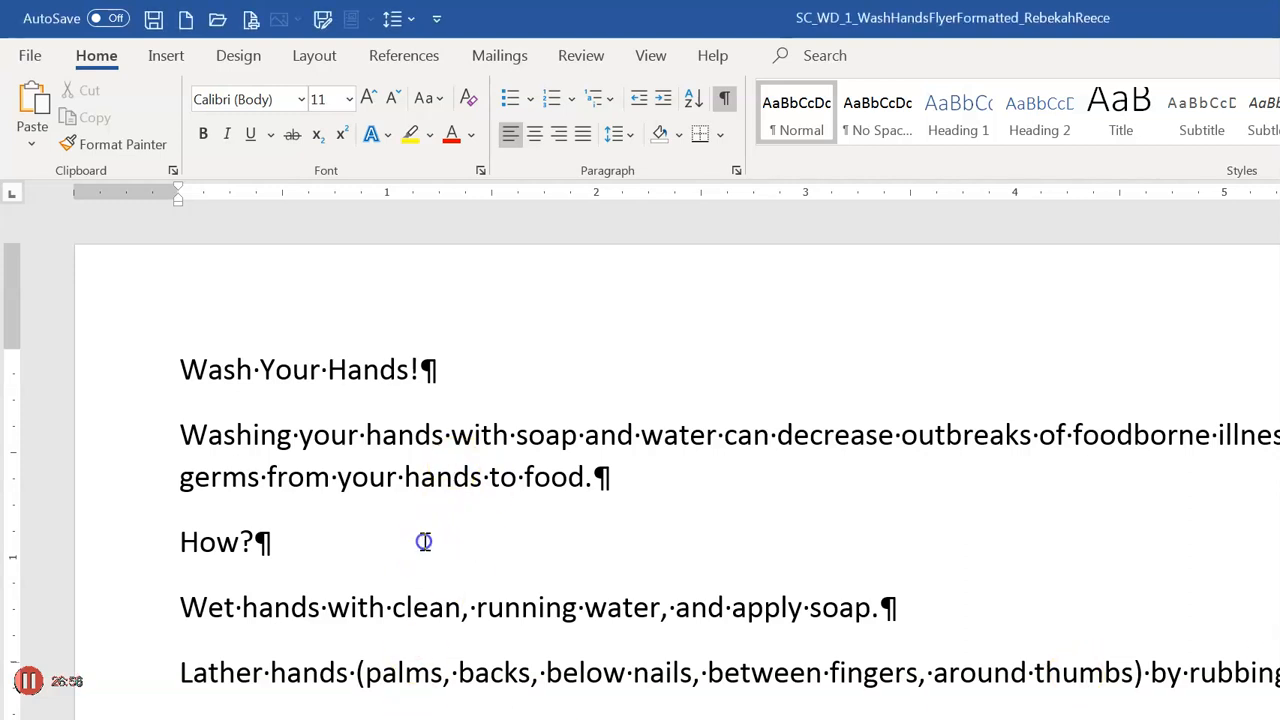
key("ctrl+Home")
left_click(238, 55)
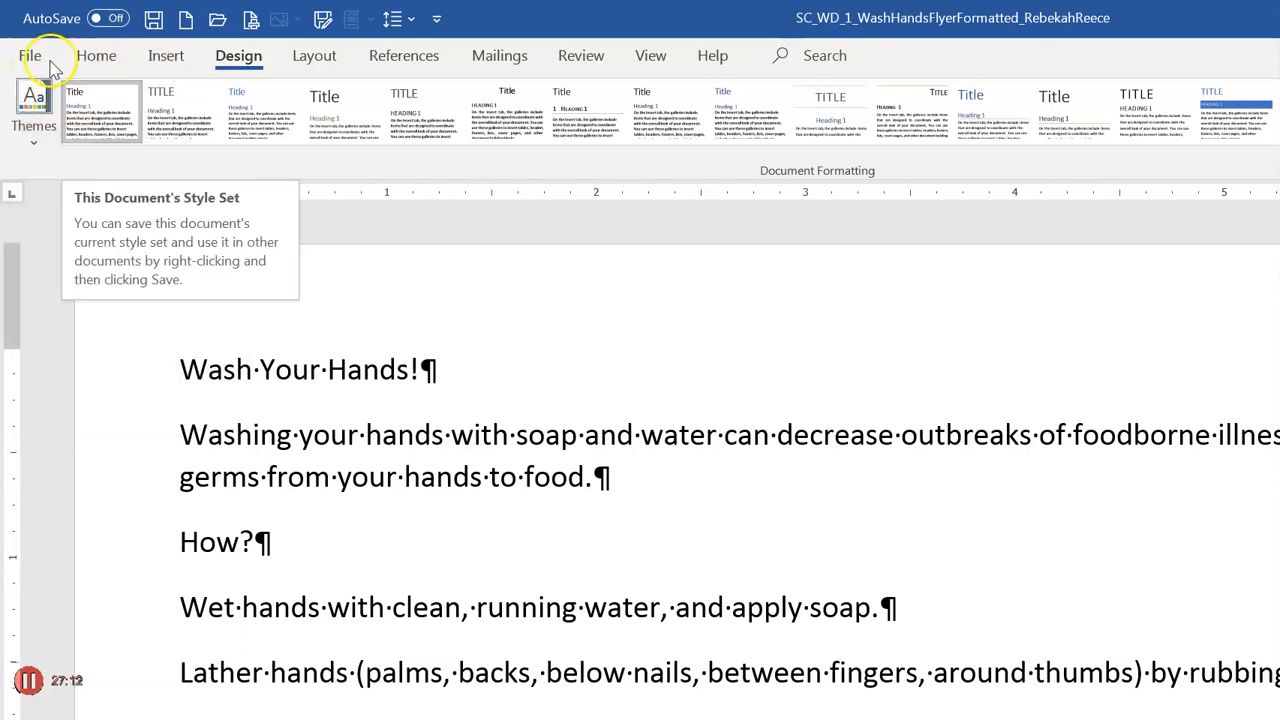
left_click(33, 97)
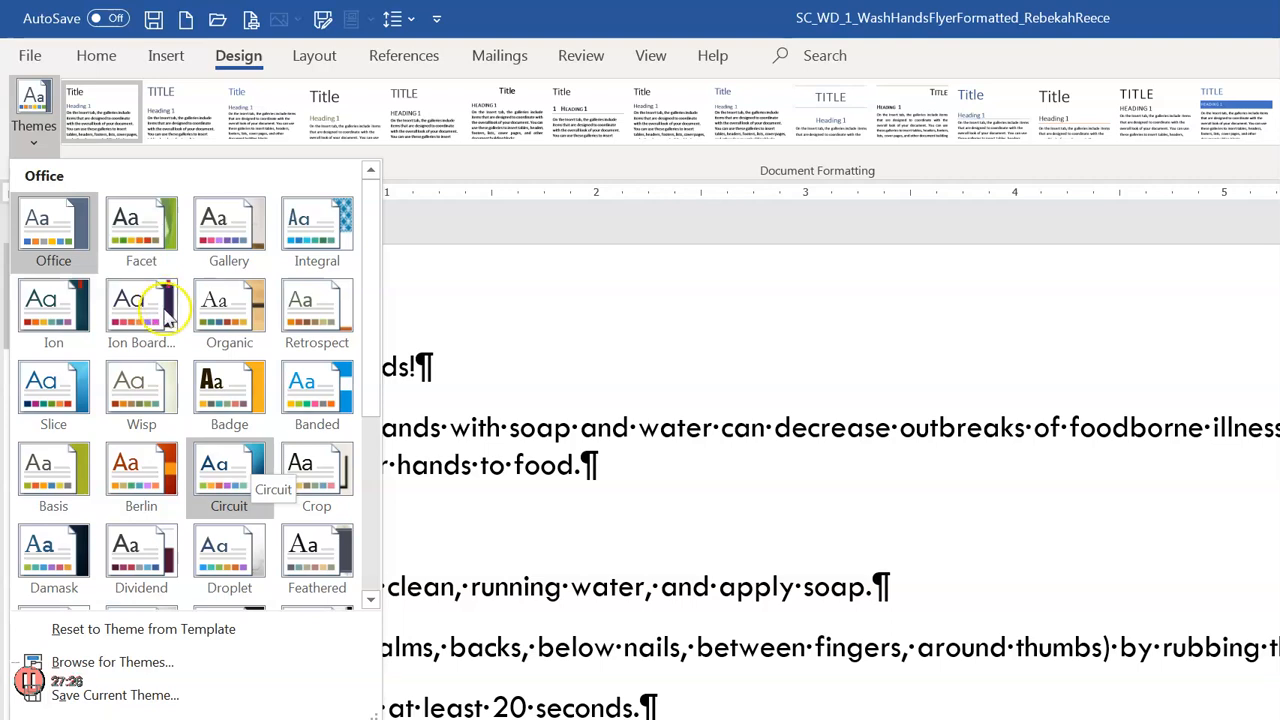
scroll(160, 320, "down", 4)
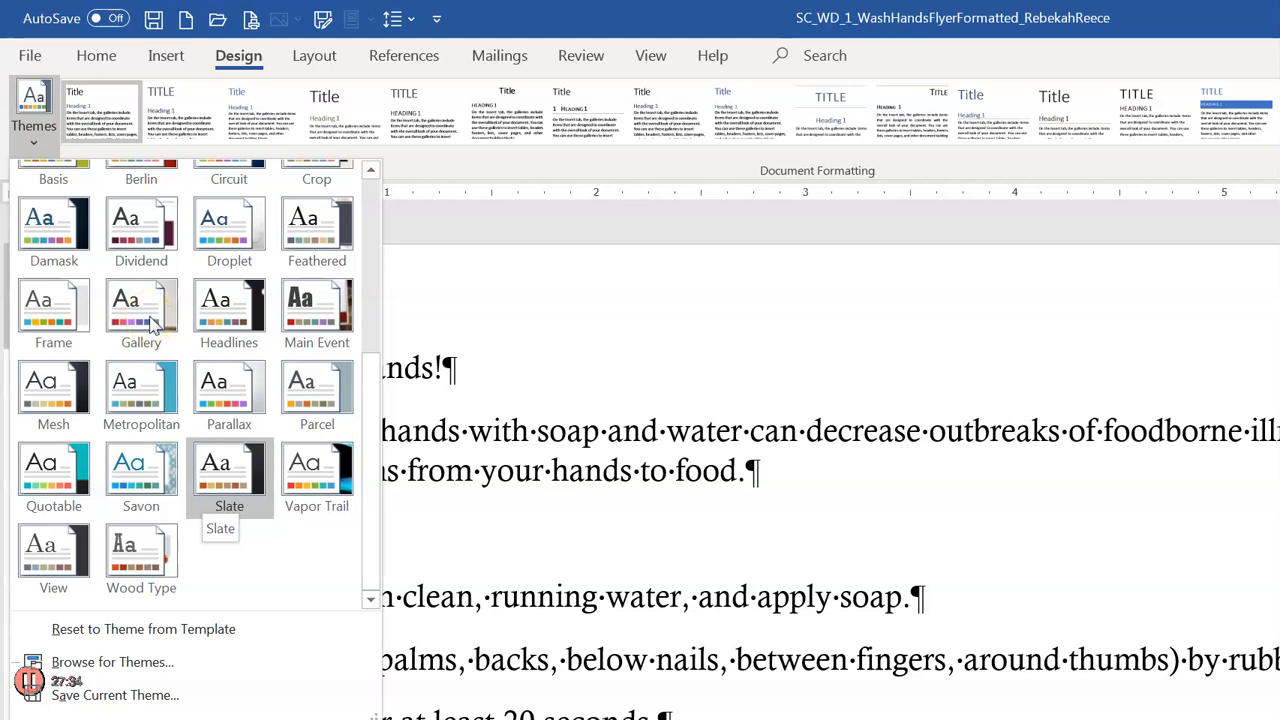
left_click(163, 316)
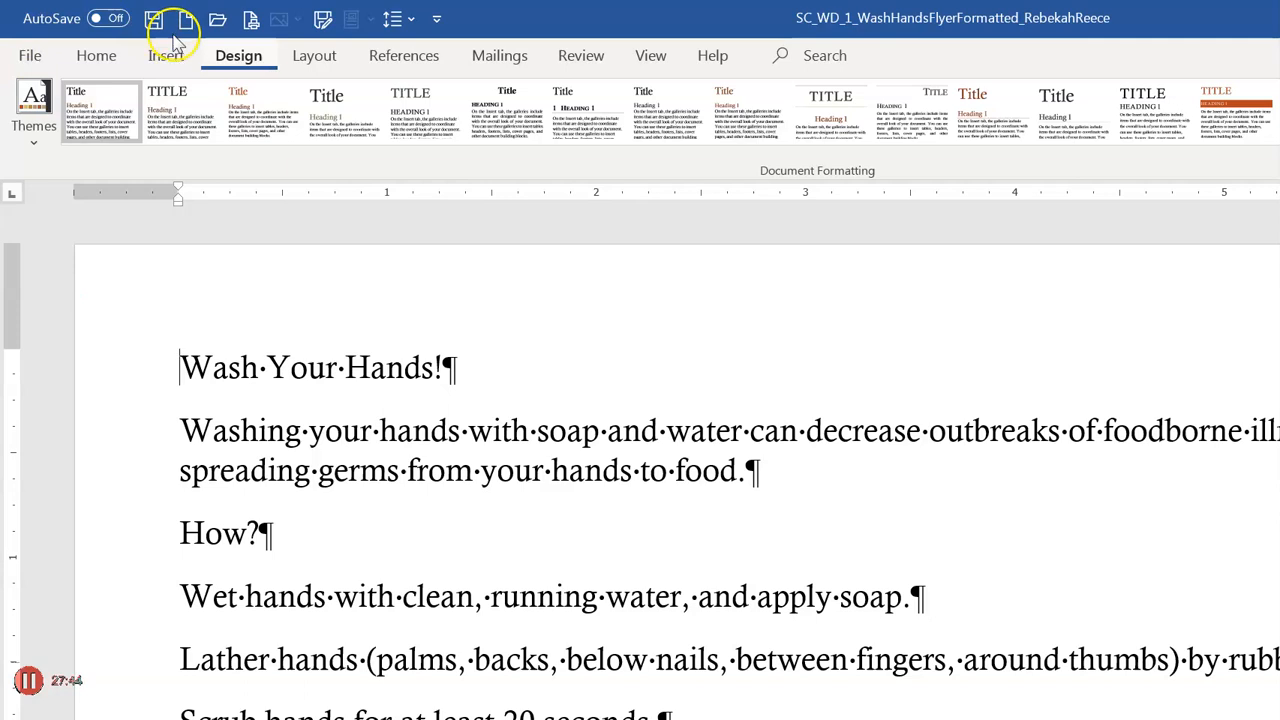
- Undo the document theme change and redo it
key("ctrl+z")
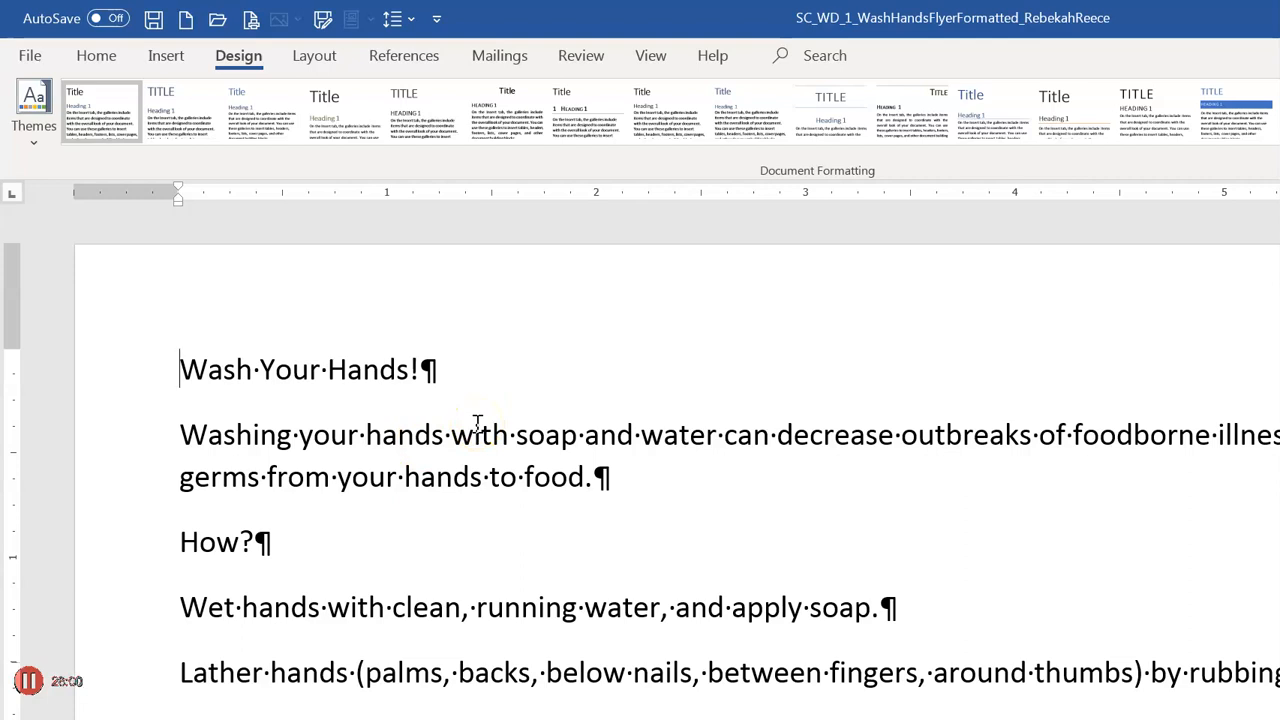
left_click(284, 22)
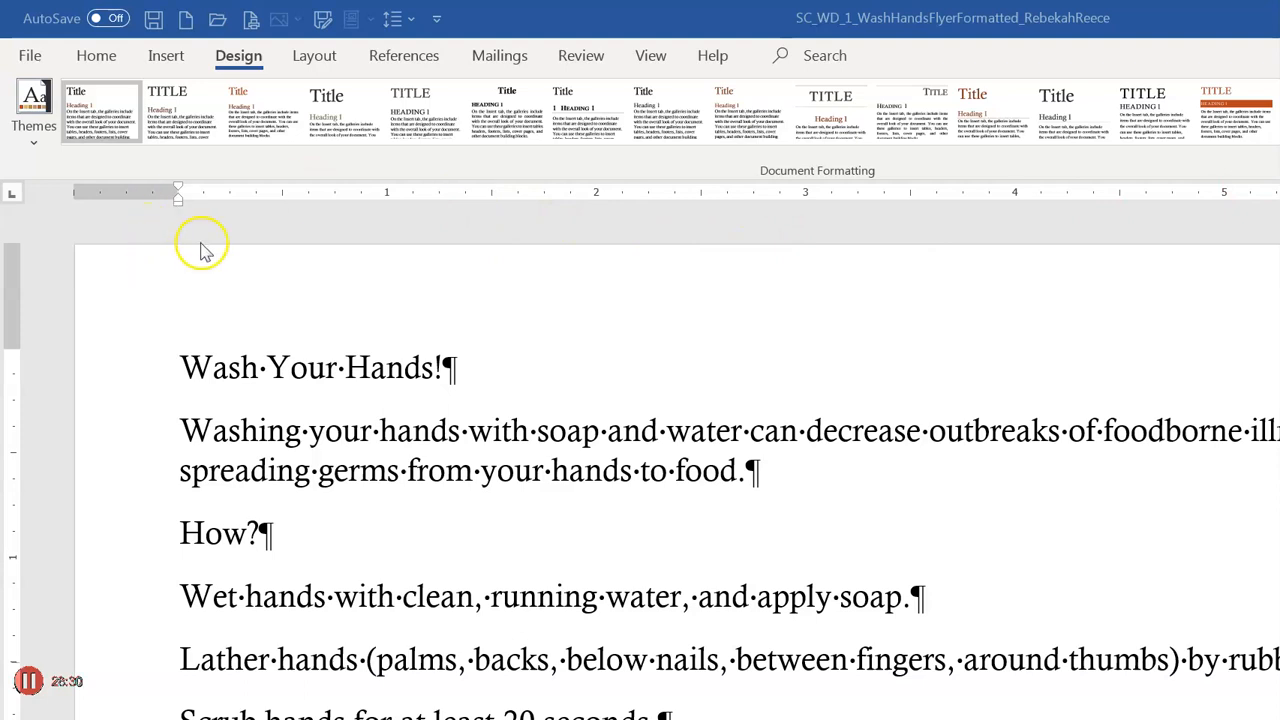
key("Right")
key("Right")
key("Right")
key("Right")
key("Right")
key("Right")
key("Right")
double_click(444, 366)
left_click(444, 366)
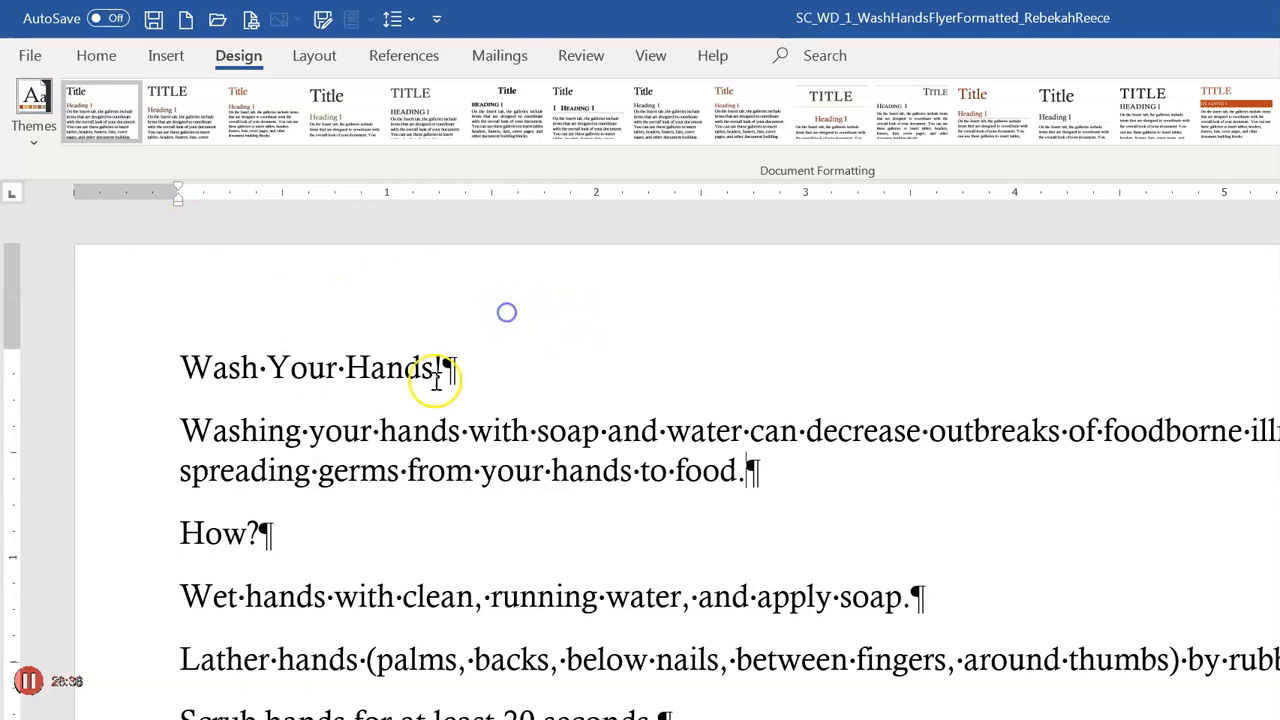
key("Down")
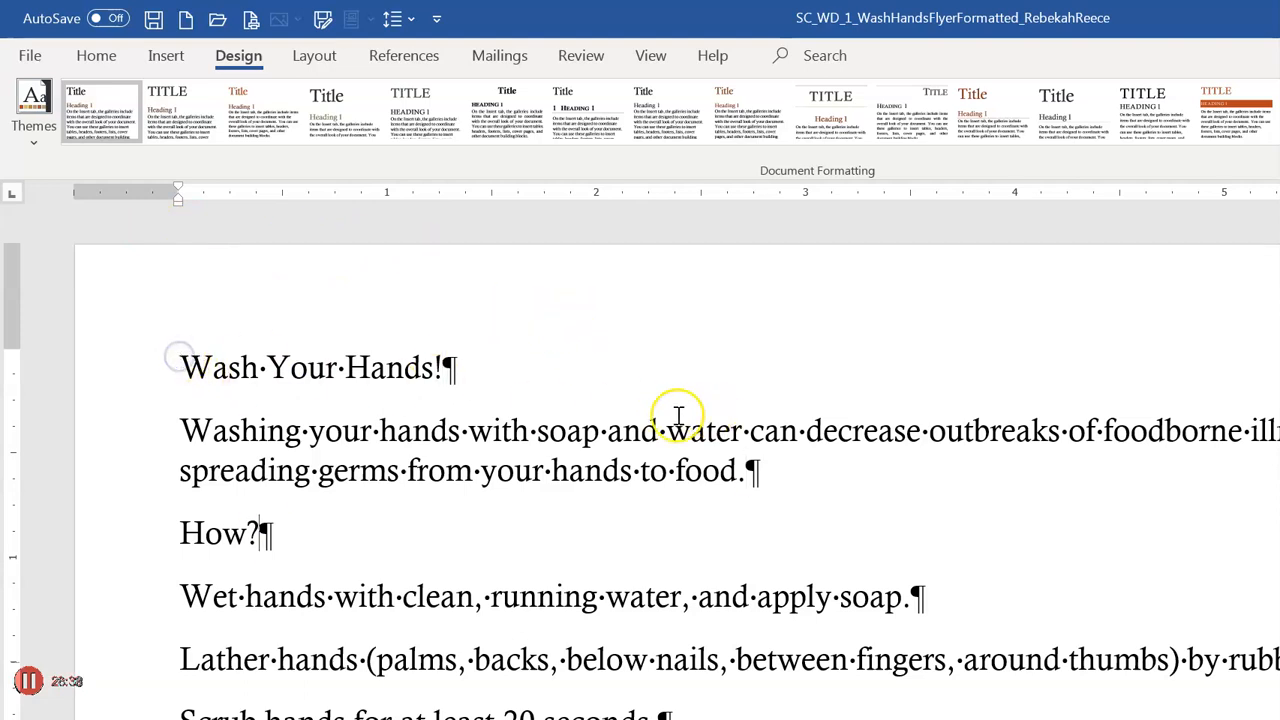
key("Down")
key("End")
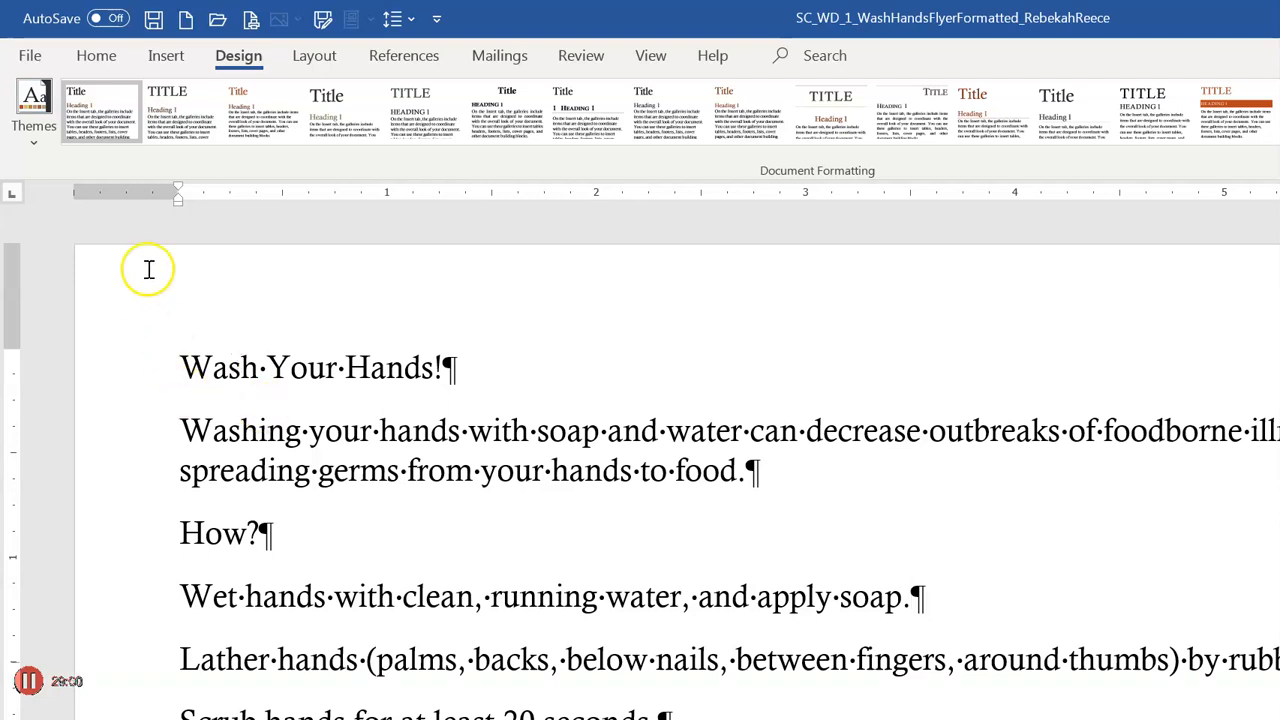
left_click(260, 249)
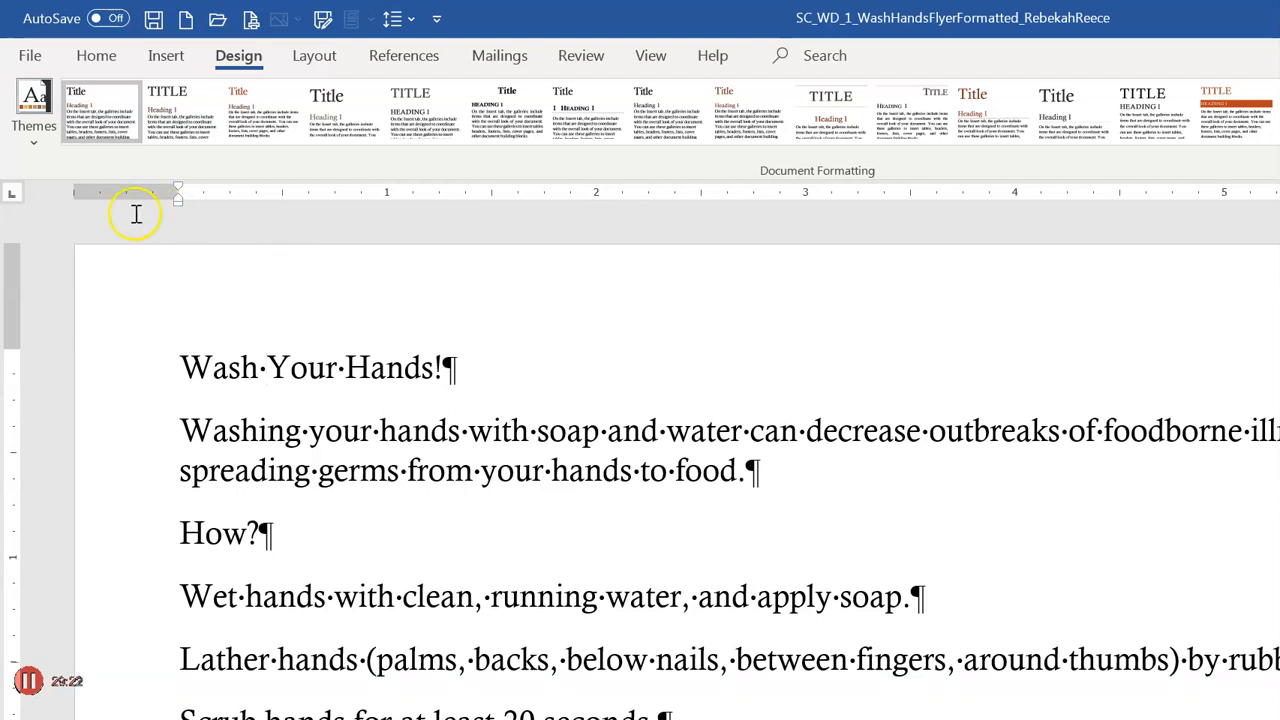
left_click_drag(120, 238, 189, 244)
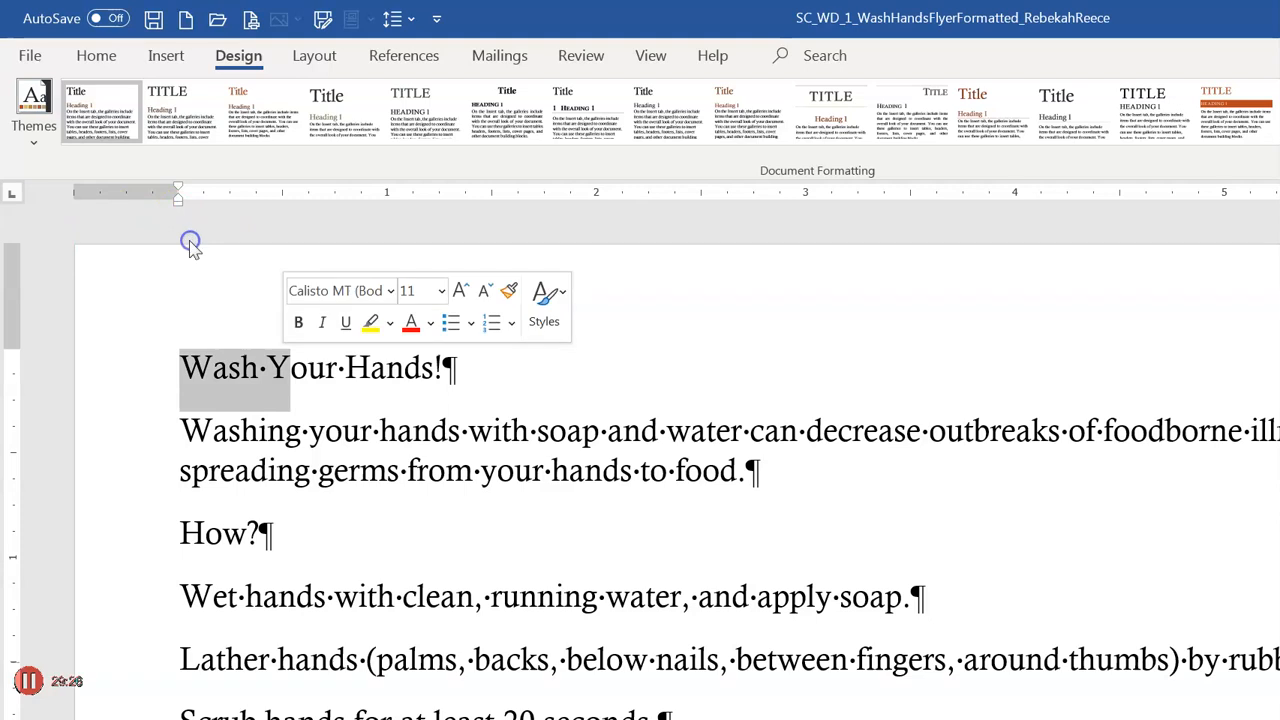
left_click(197, 247)
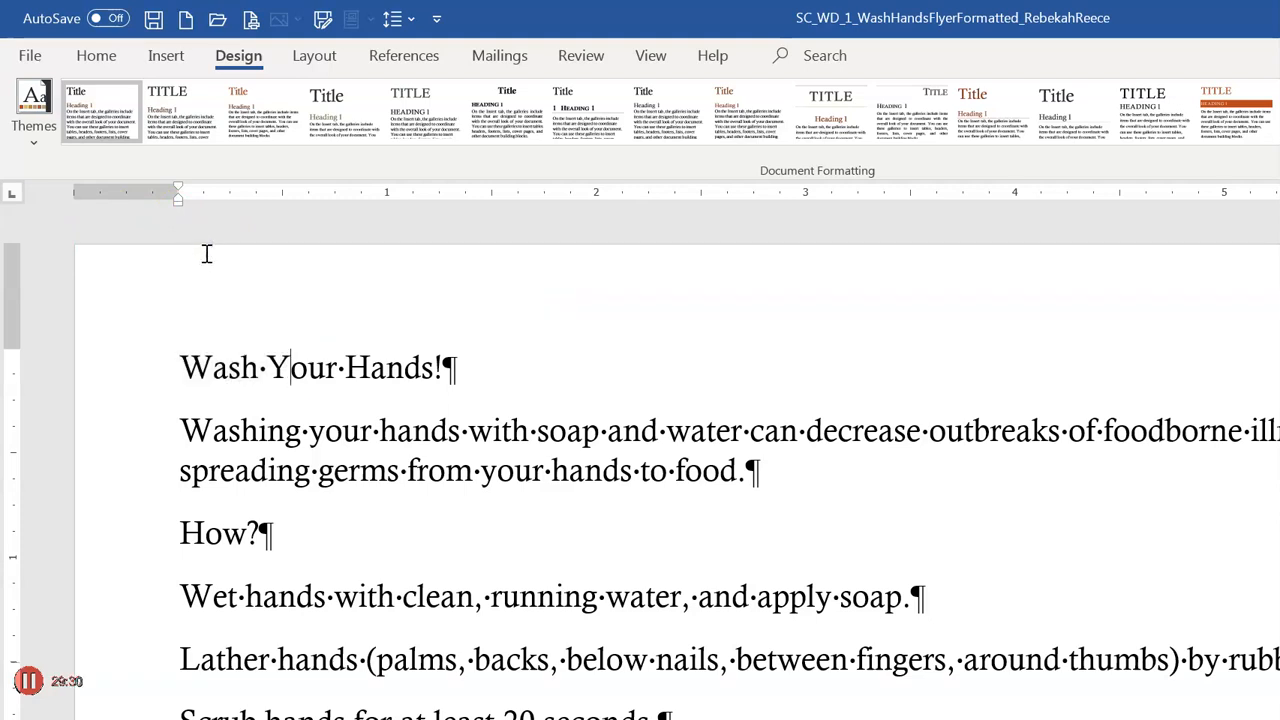
- Center the headline "Wash Your Hands!" on the page
double_click(222, 249)
left_click_drag(222, 249, 174, 251)
left_click(200, 257)
left_click(130, 255)
left_click(163, 10)
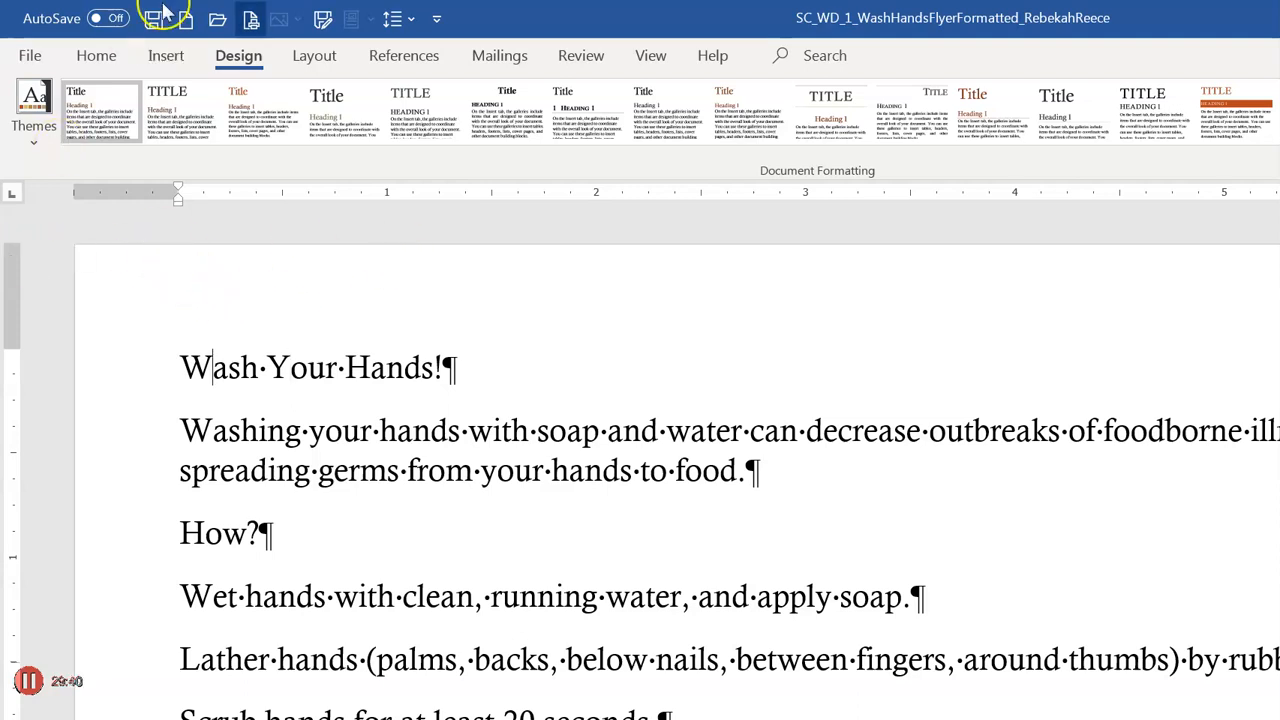
left_click(88, 52)
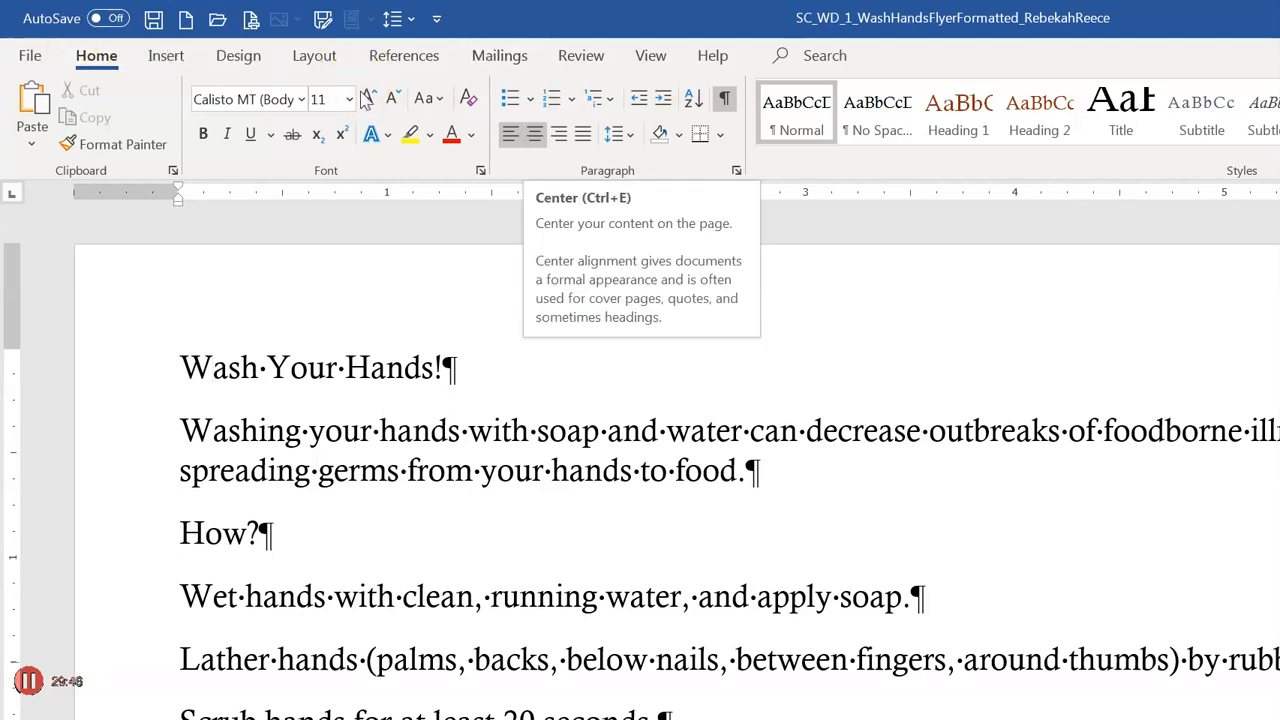
key("ctrl+e")
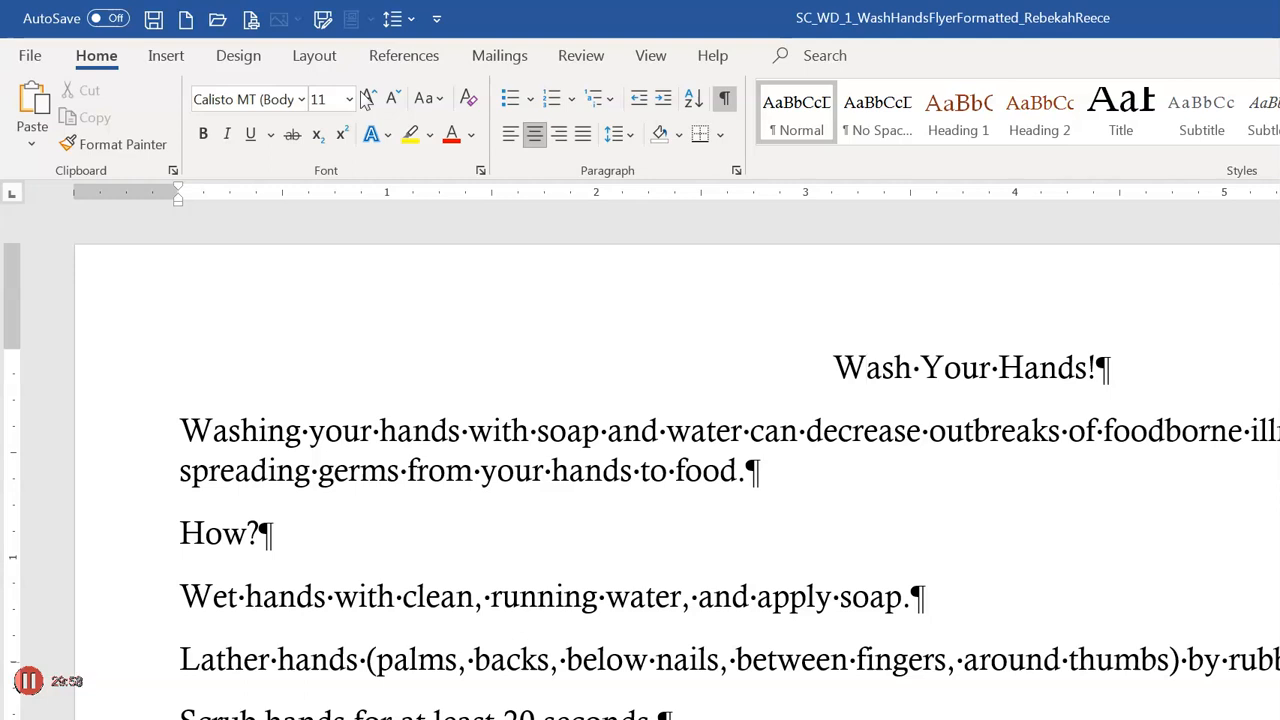
- Center the paragraph below the headline that begins "Washing your hands with soap and water"
left_click(384, 295)
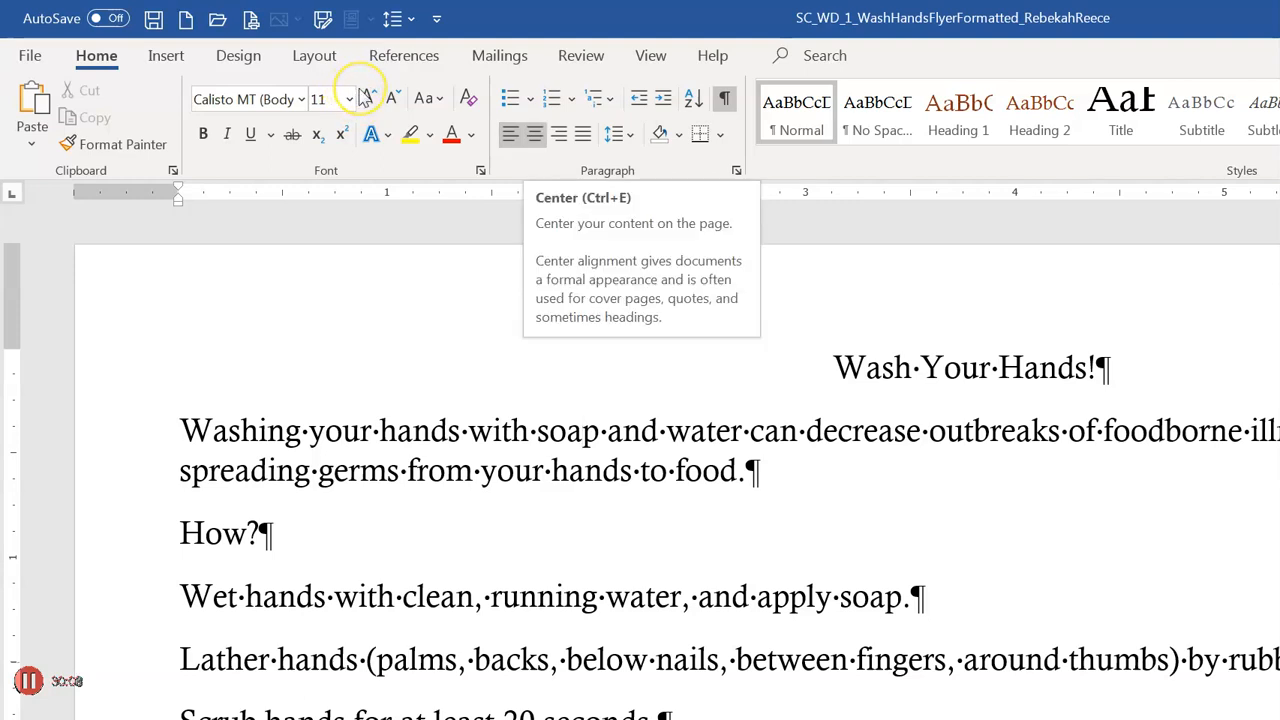
key("ctrl+e")
left_click(686, 418)
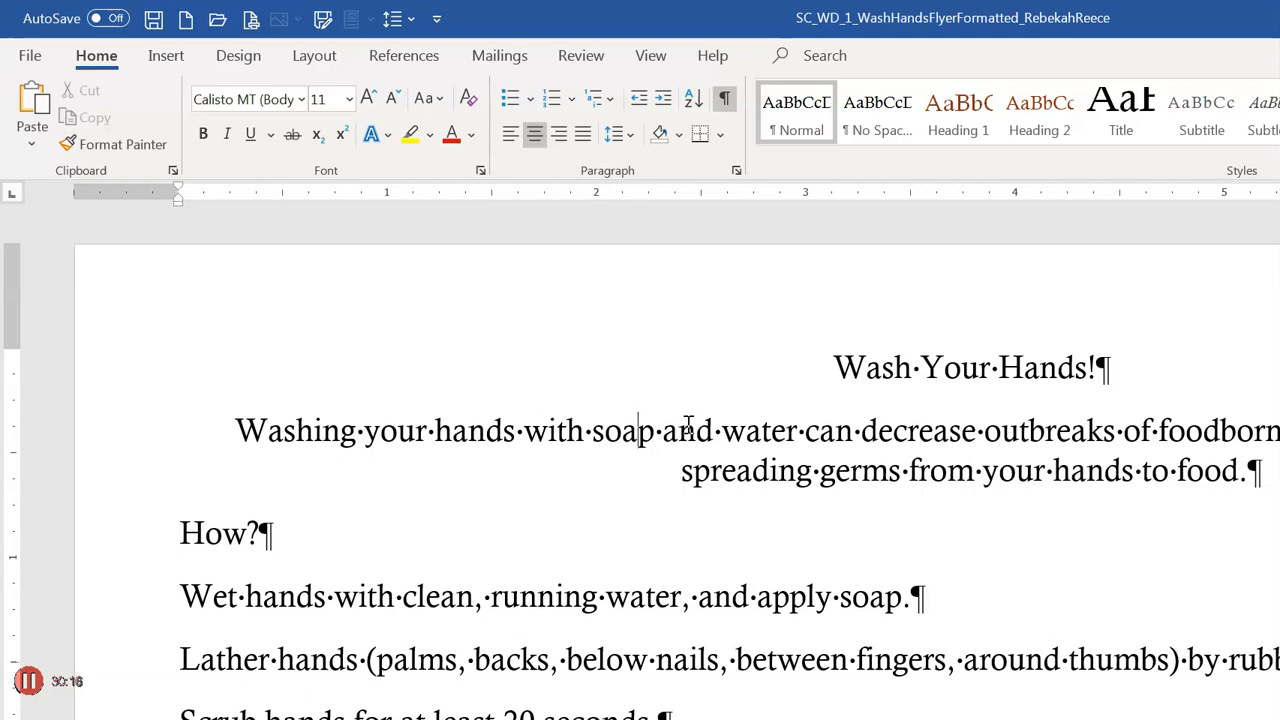
left_click(676, 422)
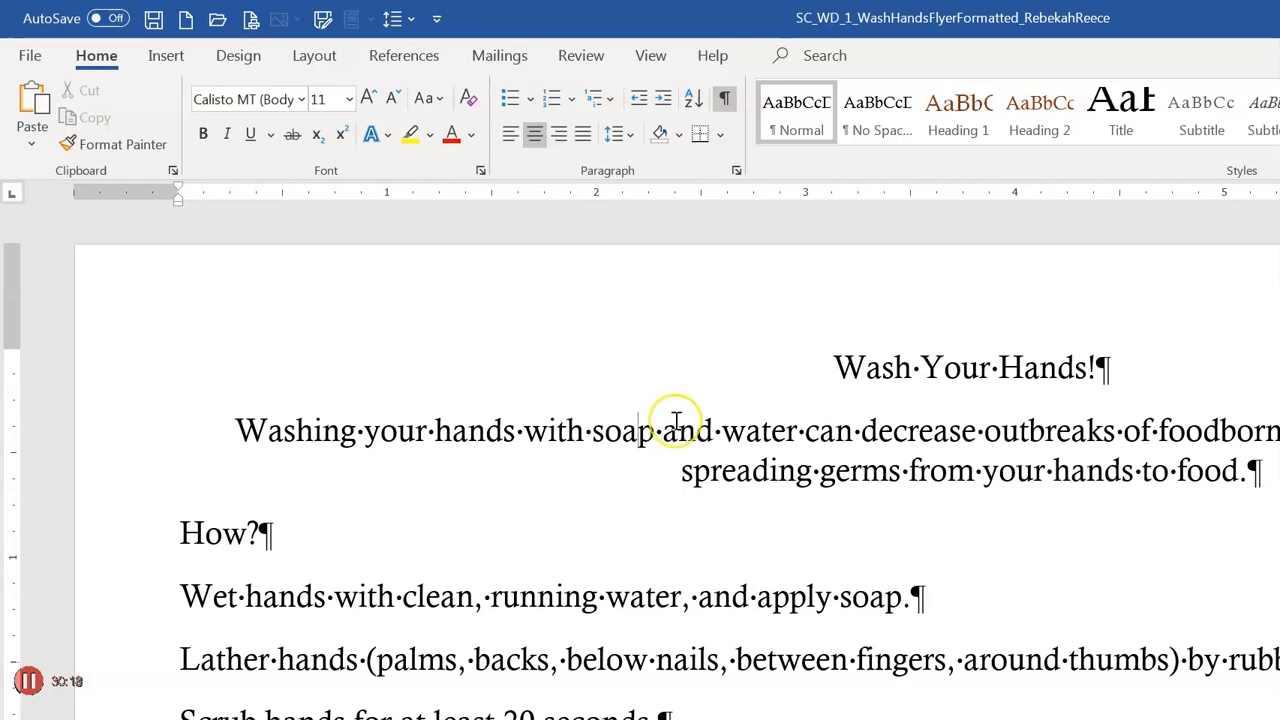
left_click(736, 373)
- Try selecting the whole headline line and several adjacent lines around "How?", and clear the selection
left_click(90, 255)
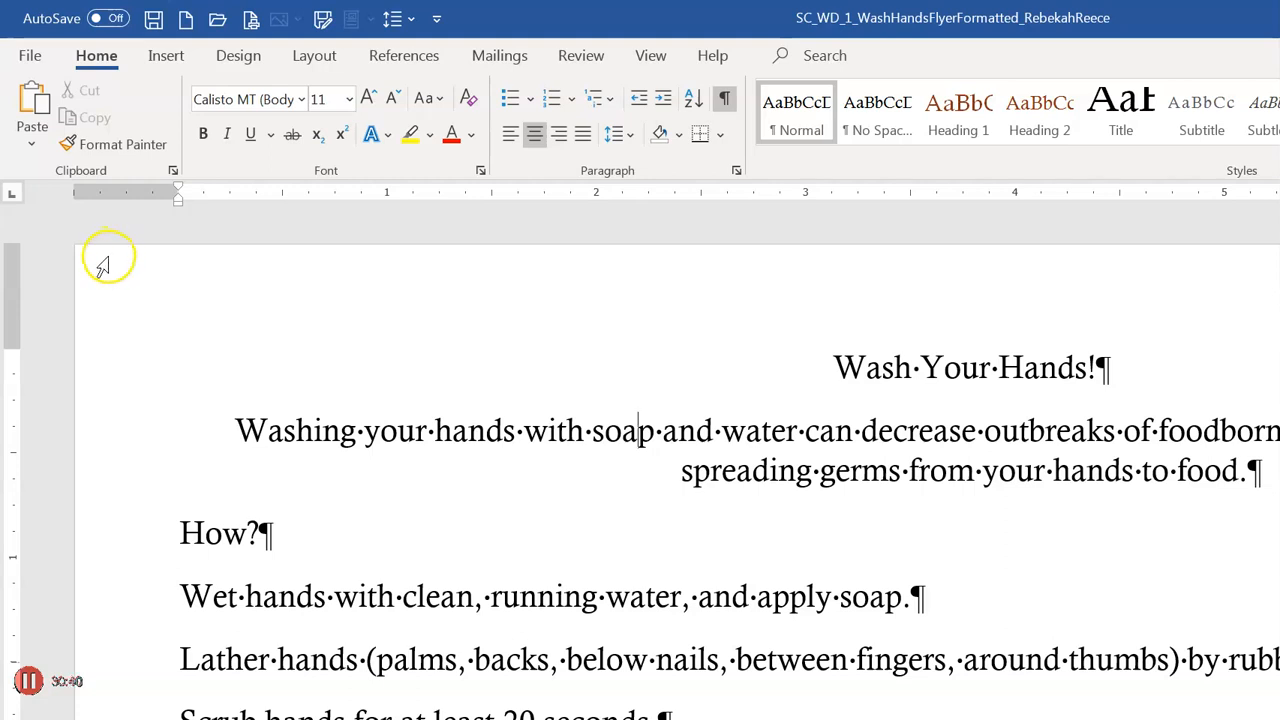
left_click(106, 262)
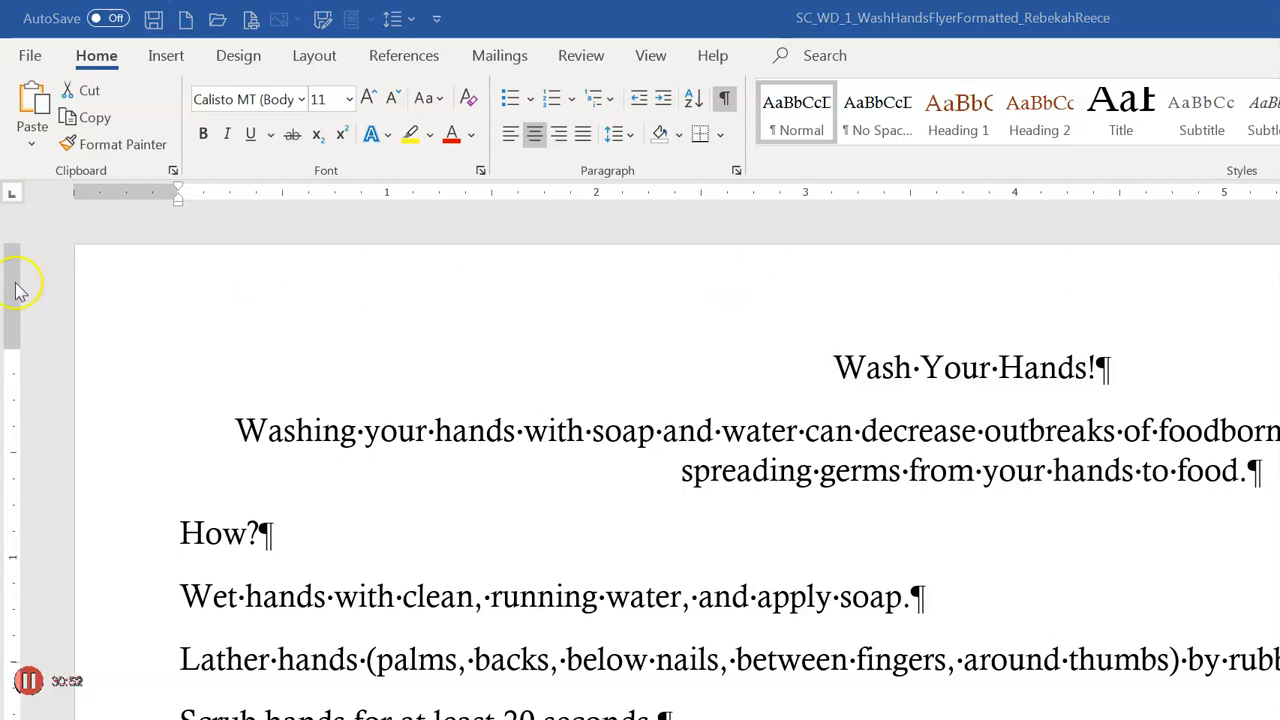
left_click(92, 233)
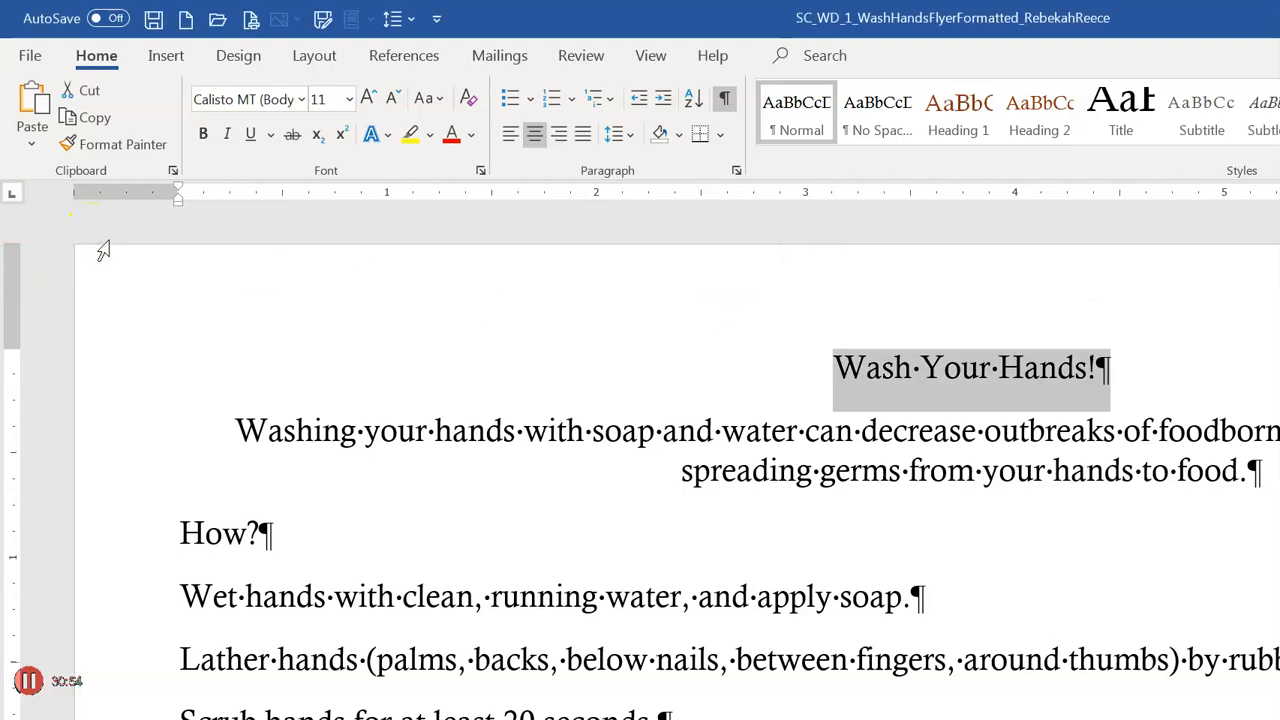
left_click_drag(80, 391, 100, 374)
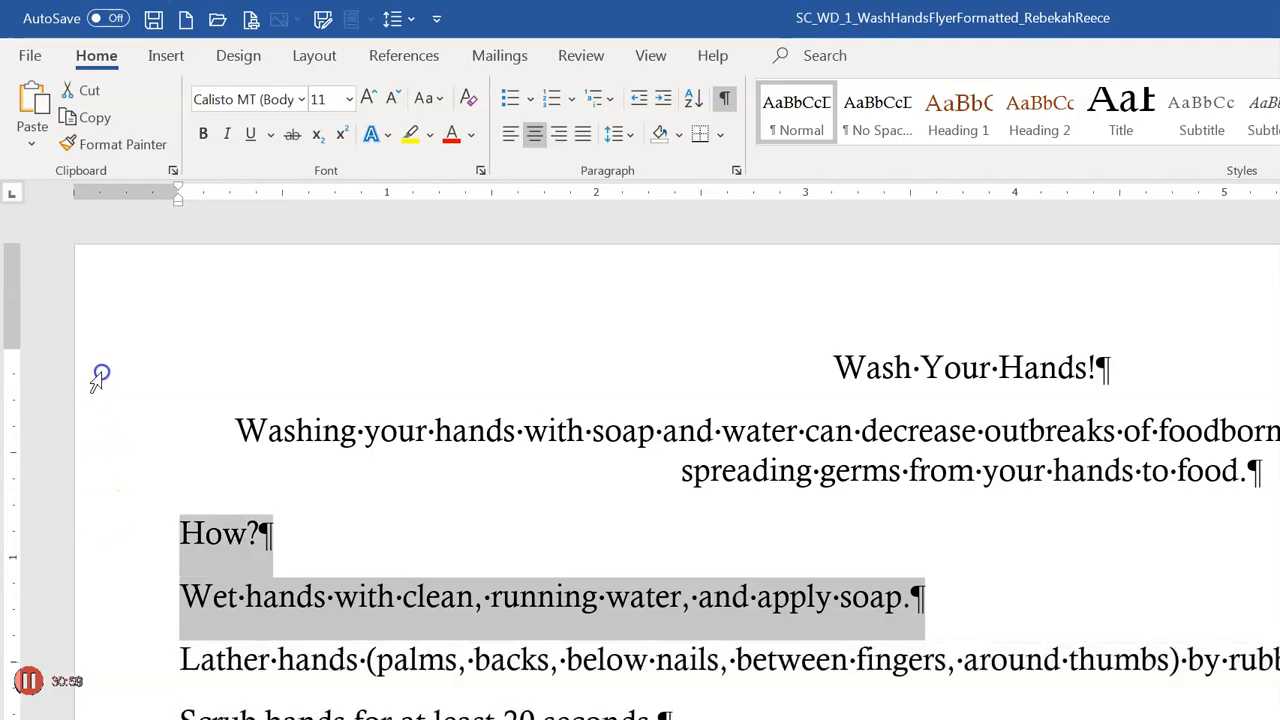
left_click(148, 280)
left_click_drag(124, 393, 307, 190)
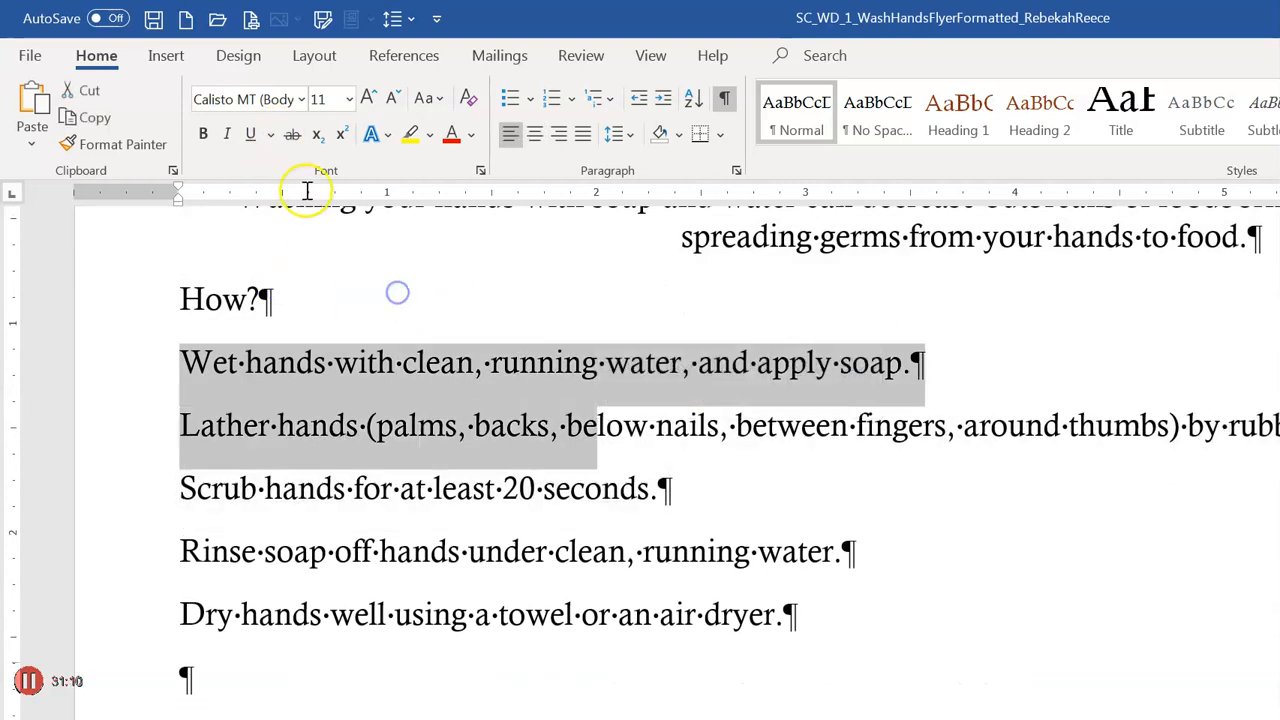
left_click(307, 195)
scroll(309, 197, "up", 3)
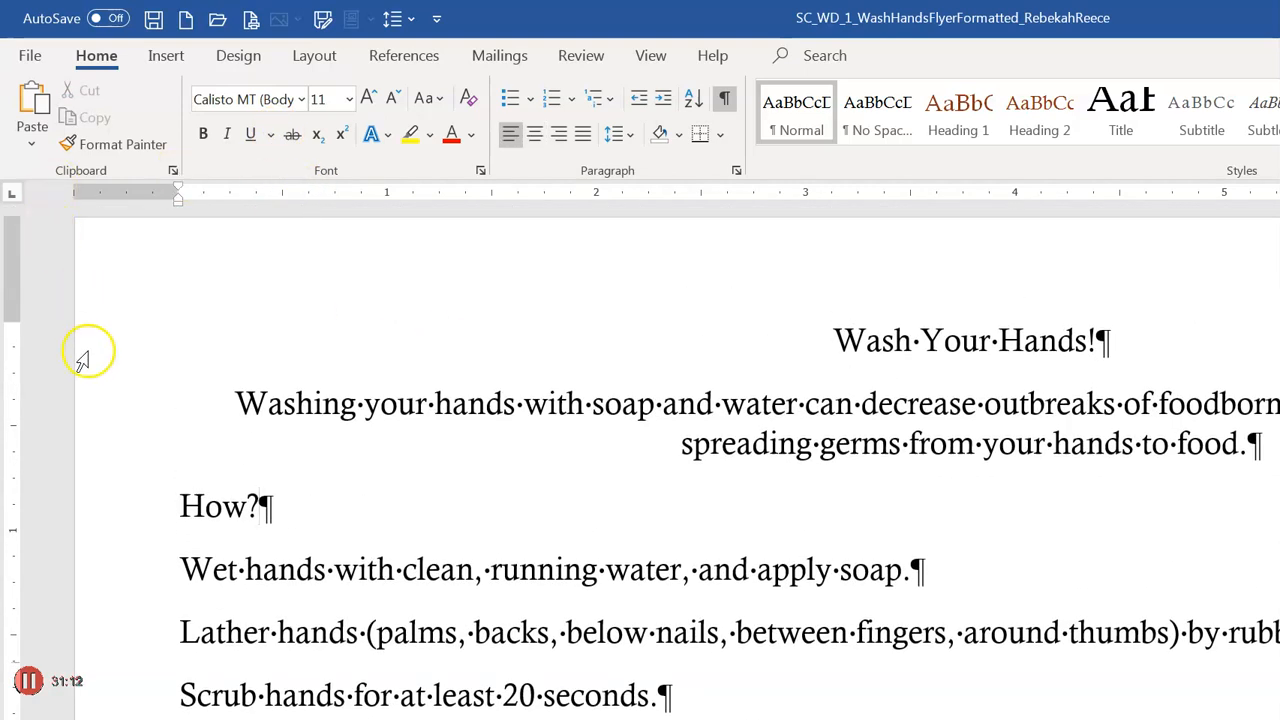
- Select the headline, set its font size to 28, and enlarge it by one increment to 36
left_click(62, 228)
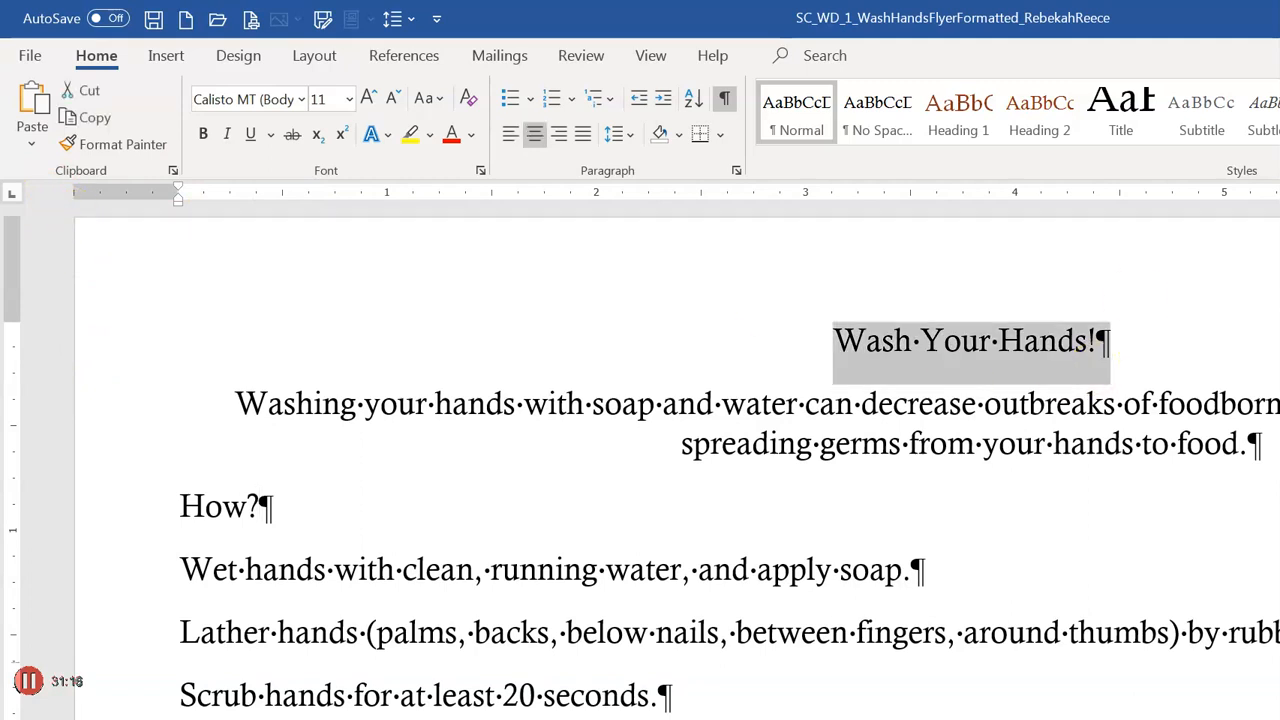
scroll(640, 450, "down", 3)
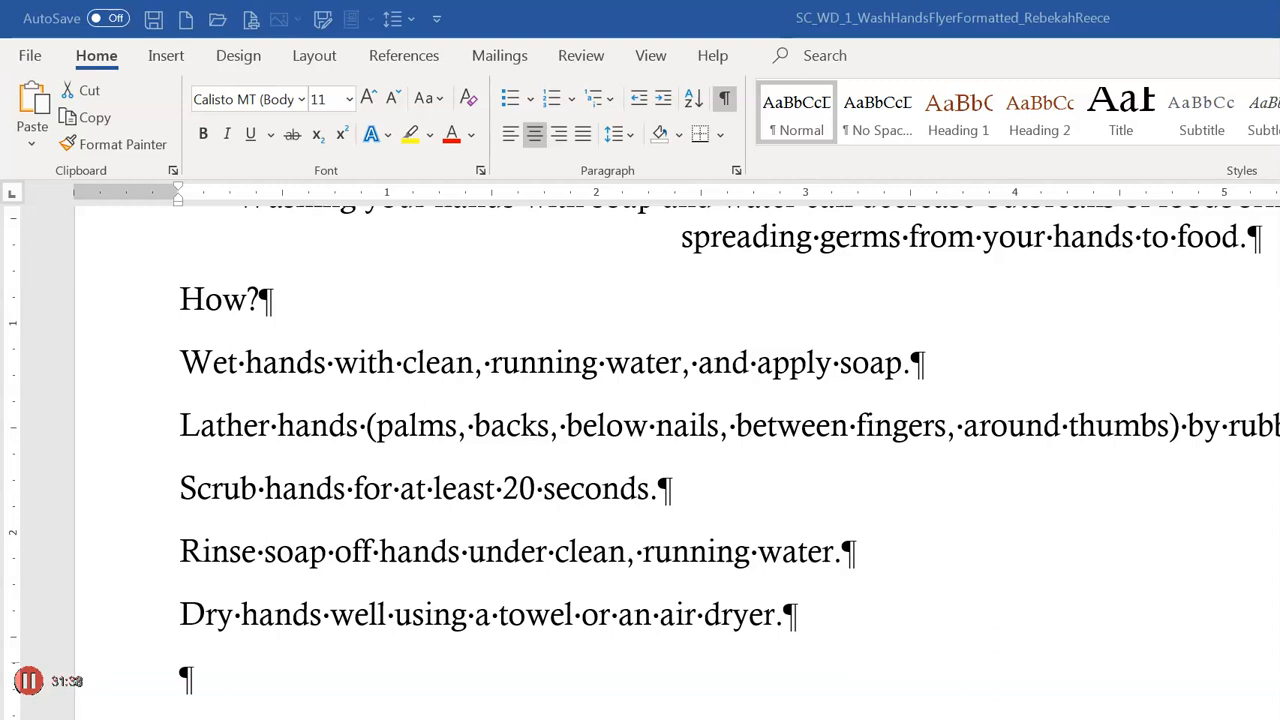
scroll(275, 193, "up", 4)
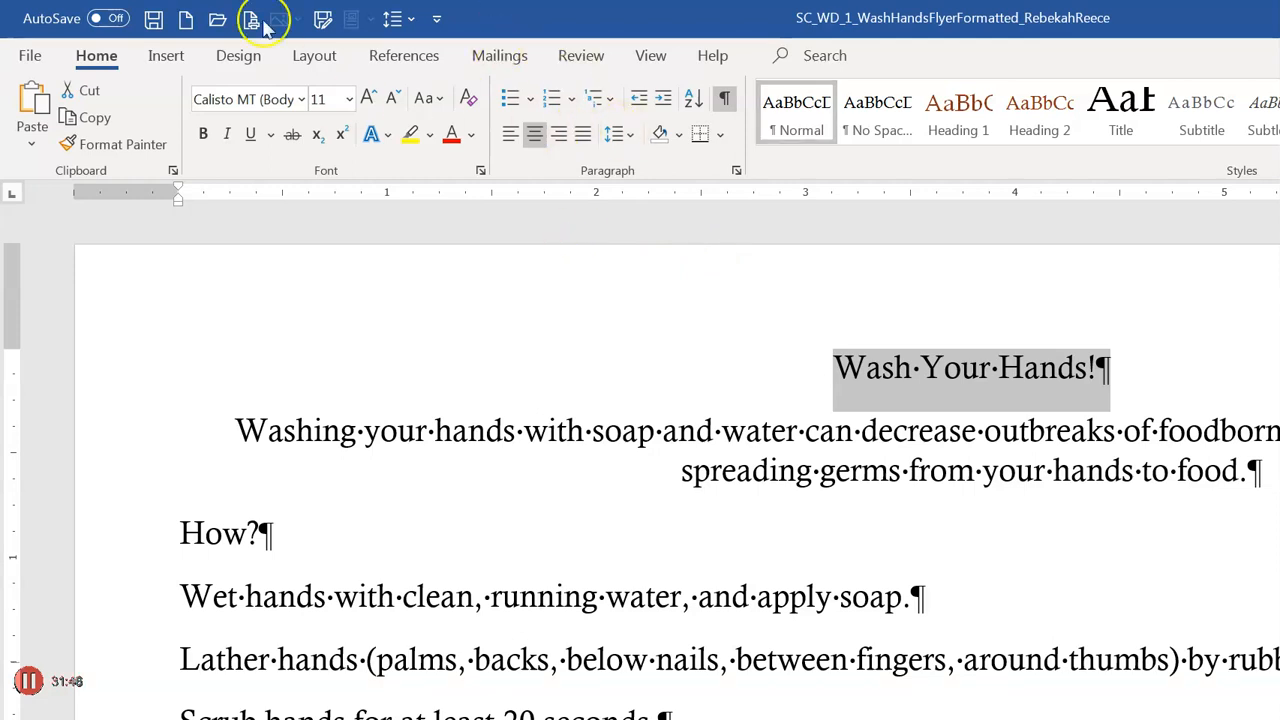
left_click(349, 99)
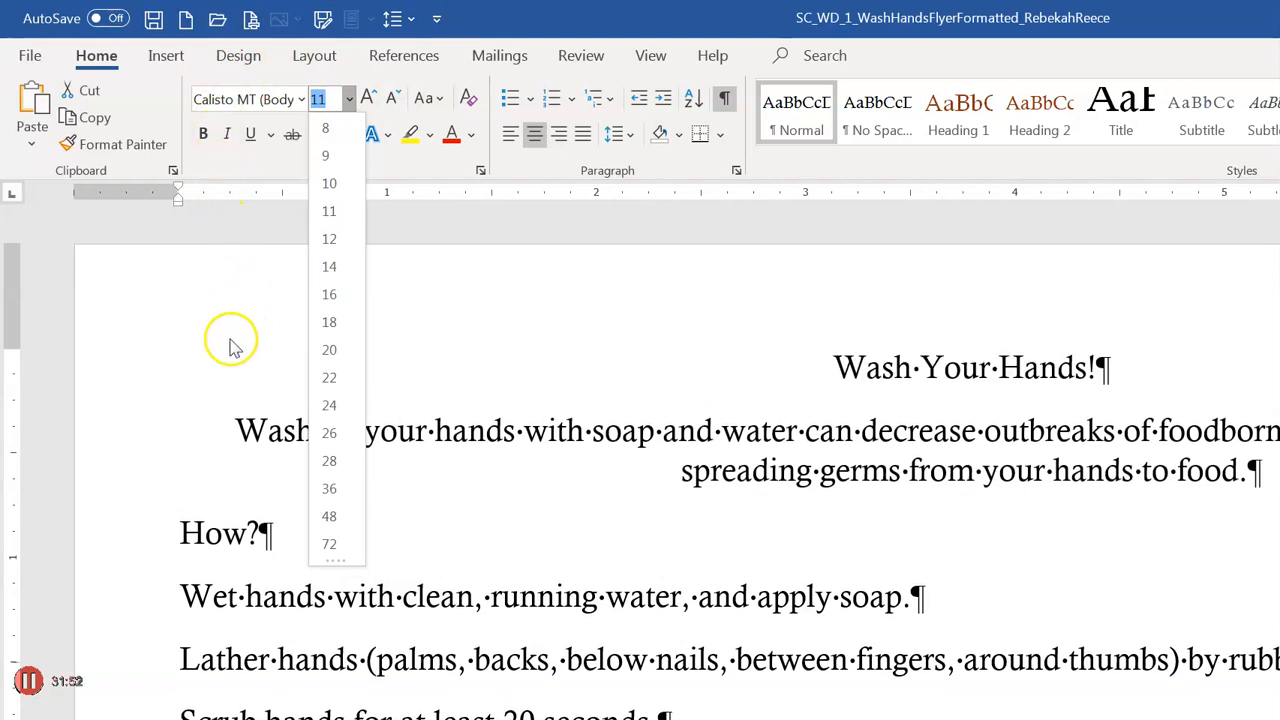
type("28")
key("Return")
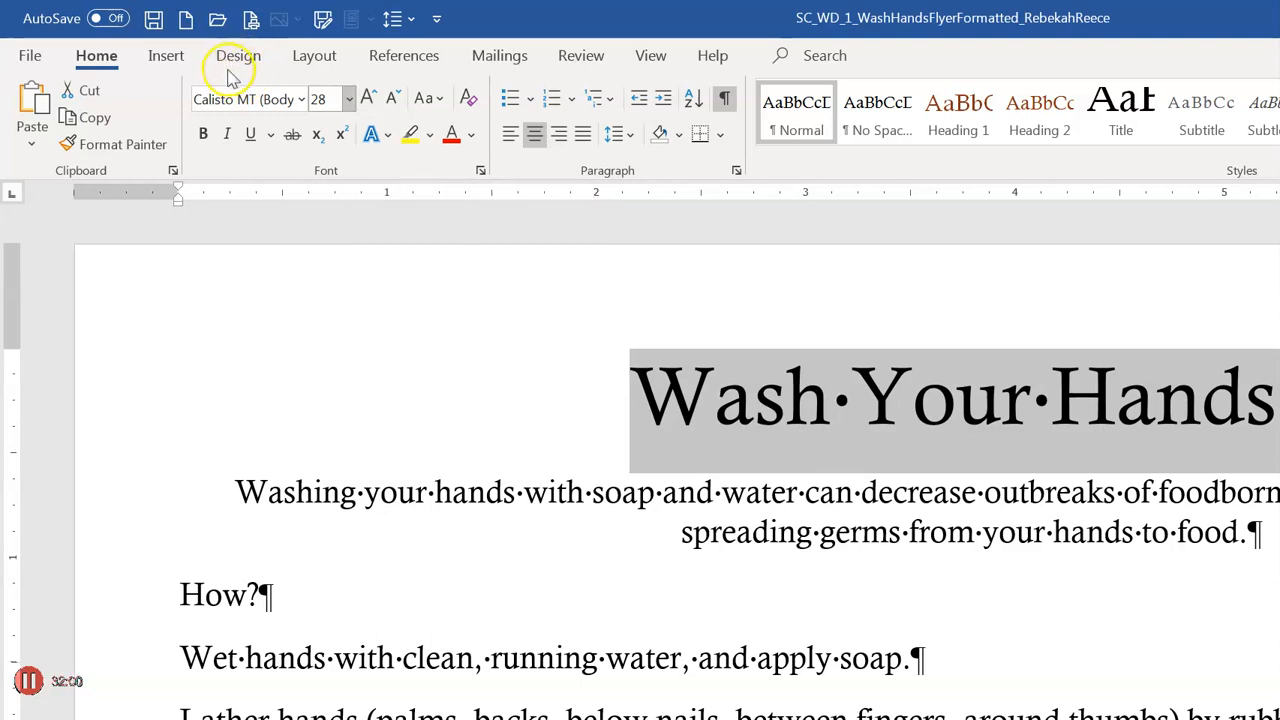
key("ctrl+shift+period")
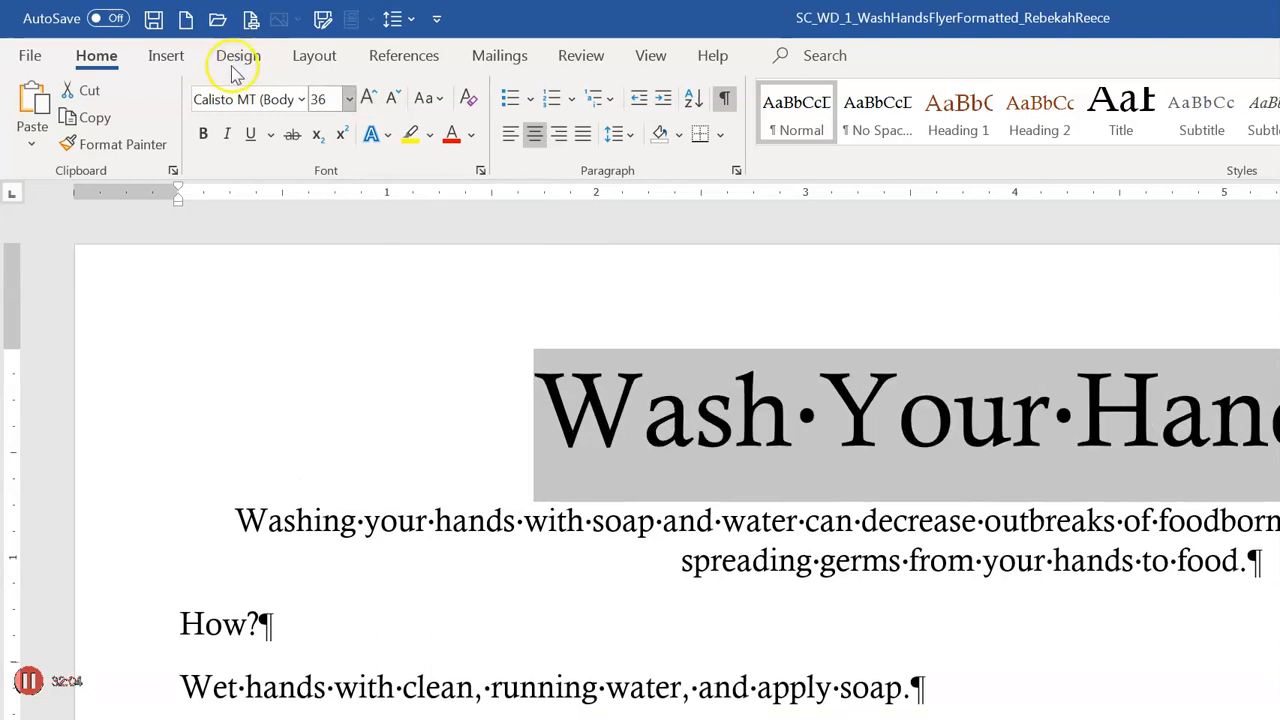
- Preview other font sizes for the headline in the list of sizes without applying one
left_click(349, 99)
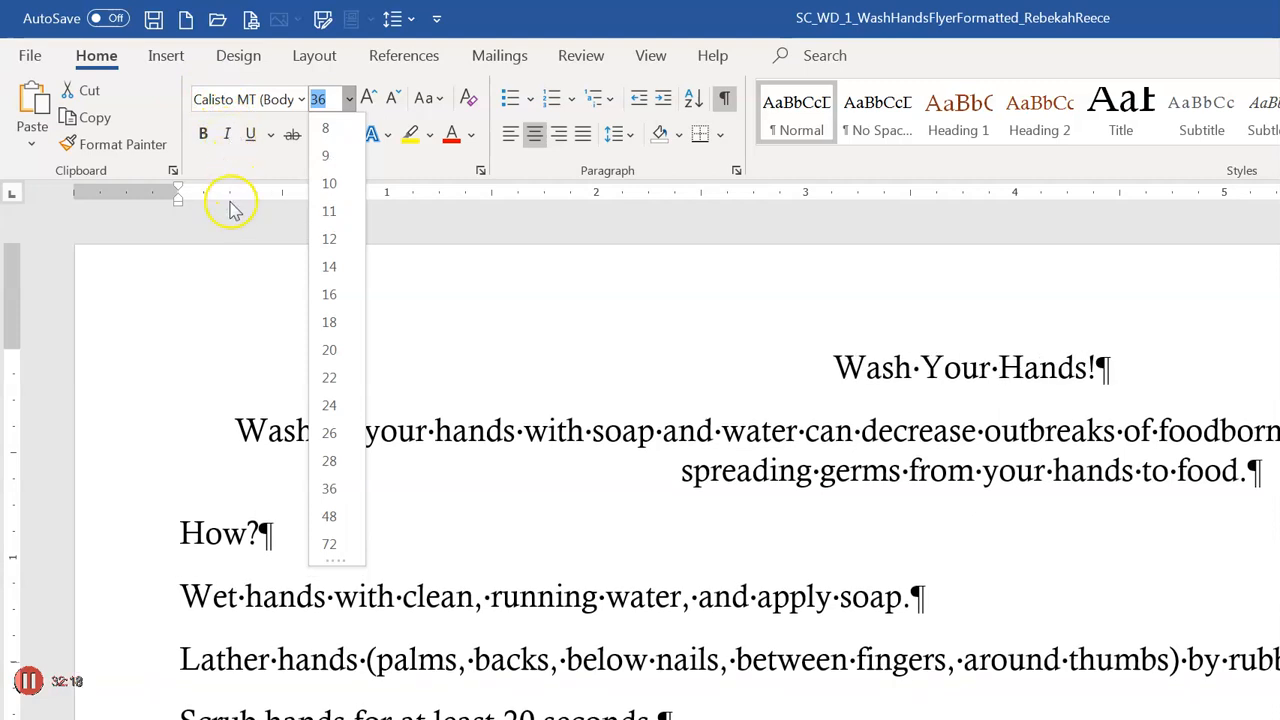
key("Down")
key("Down")
key("Down")
key("Down")
key("Down")
key("Down")
key("Down")
key("Down")
key("Down")
key("Down")
key("Down")
key("Down")
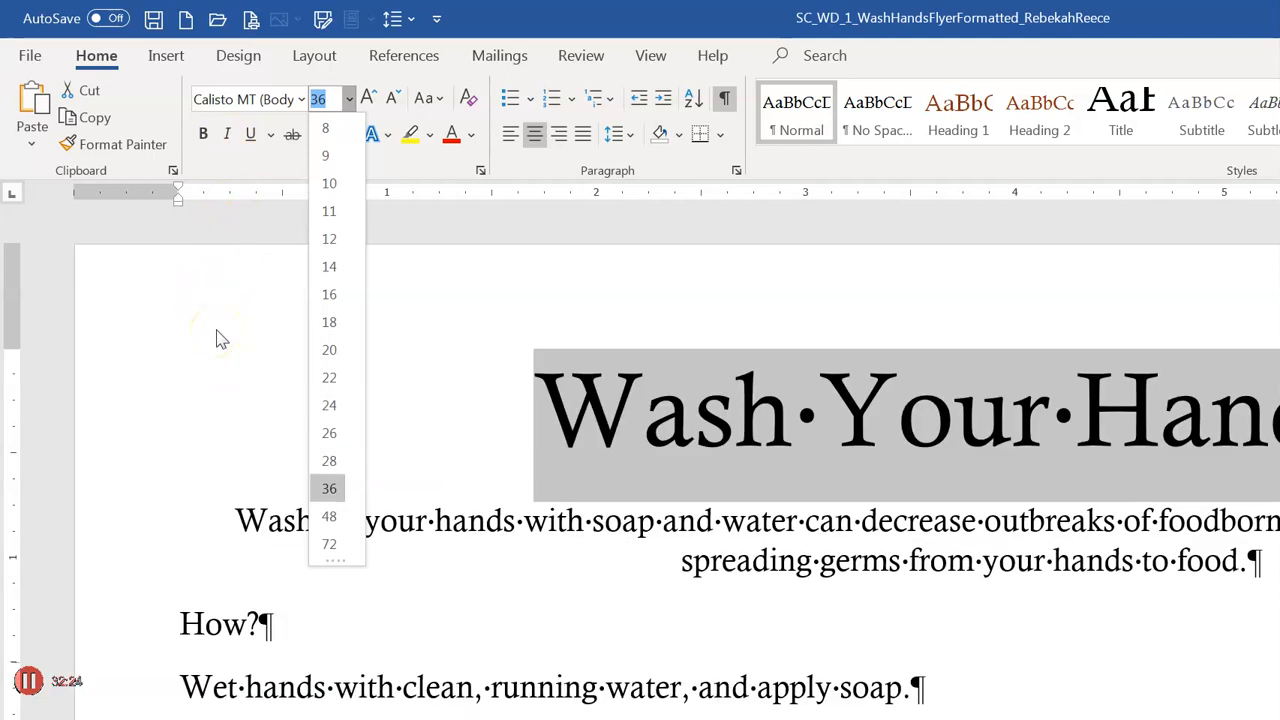
key("Up")
key("Up")
key("Up")
key("Up")
key("Up")
key("Down")
key("Down")
key("Down")
key("Down")
key("Down")
key("Up")
key("Up")
key("Up")
key("Up")
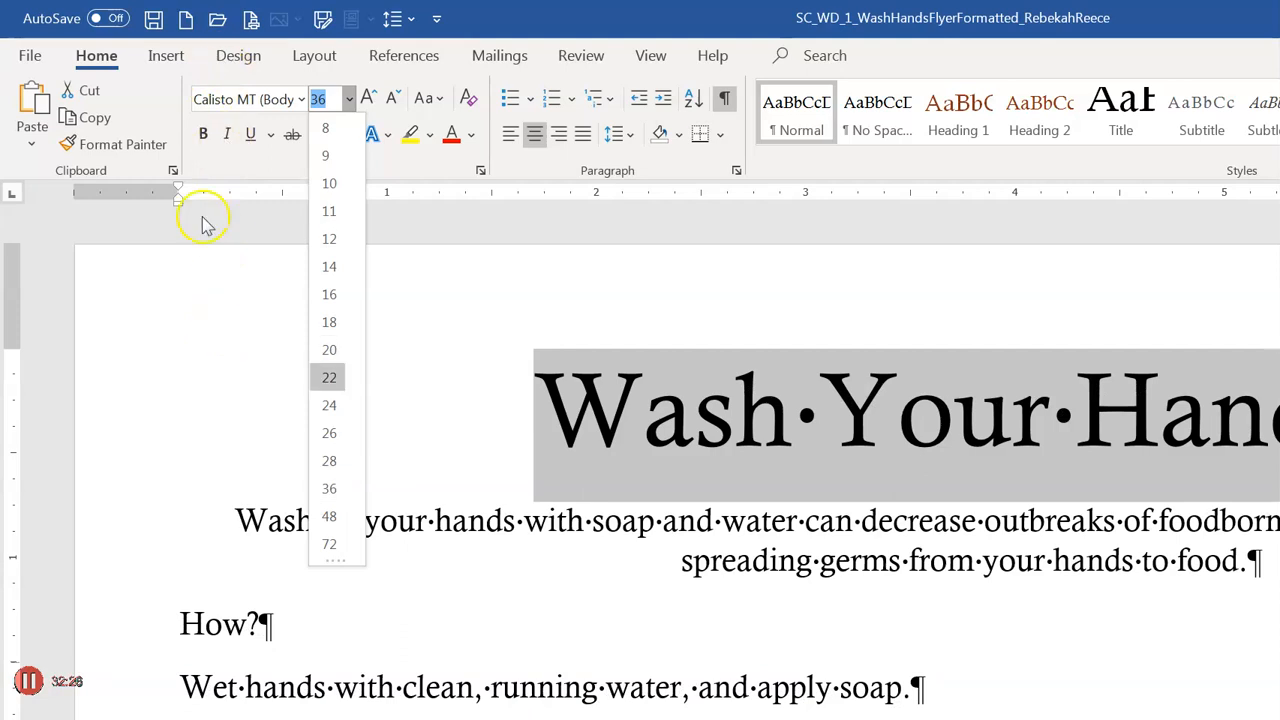
left_click(271, 216)
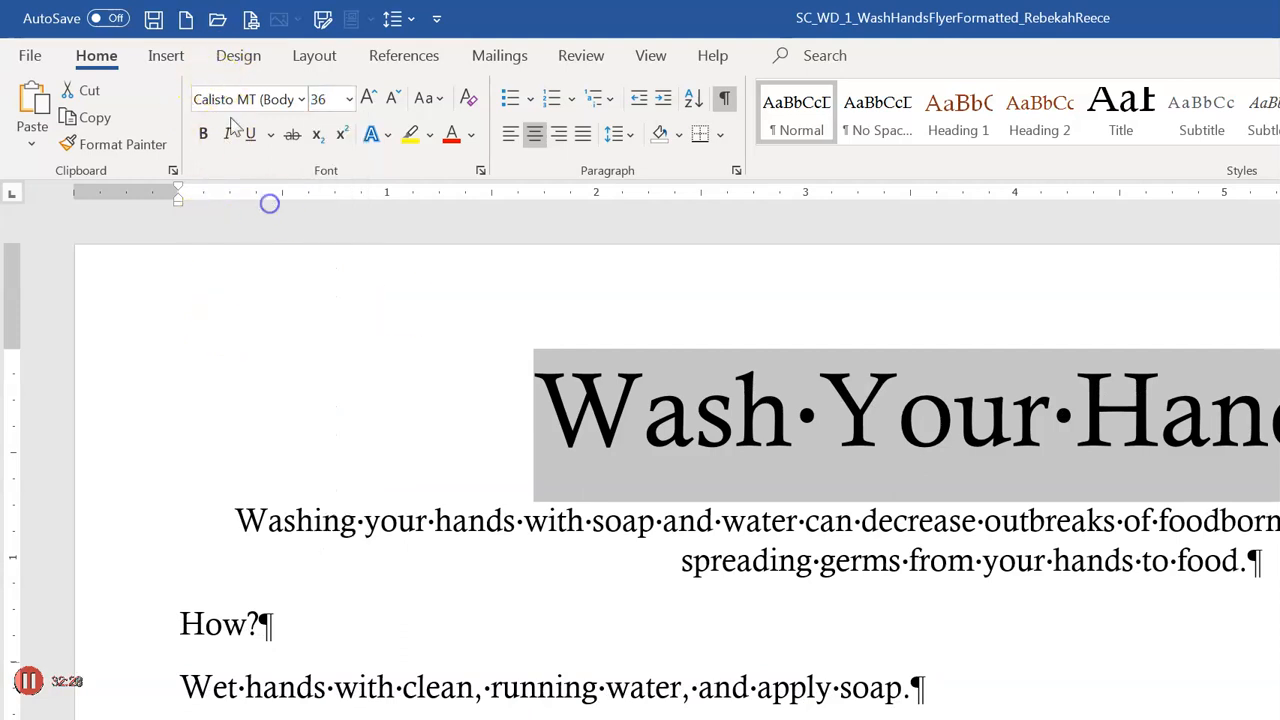
- Reduce the headline's font by one increment to 28 and set its size back to 36
key("ctrl+shift+comma")
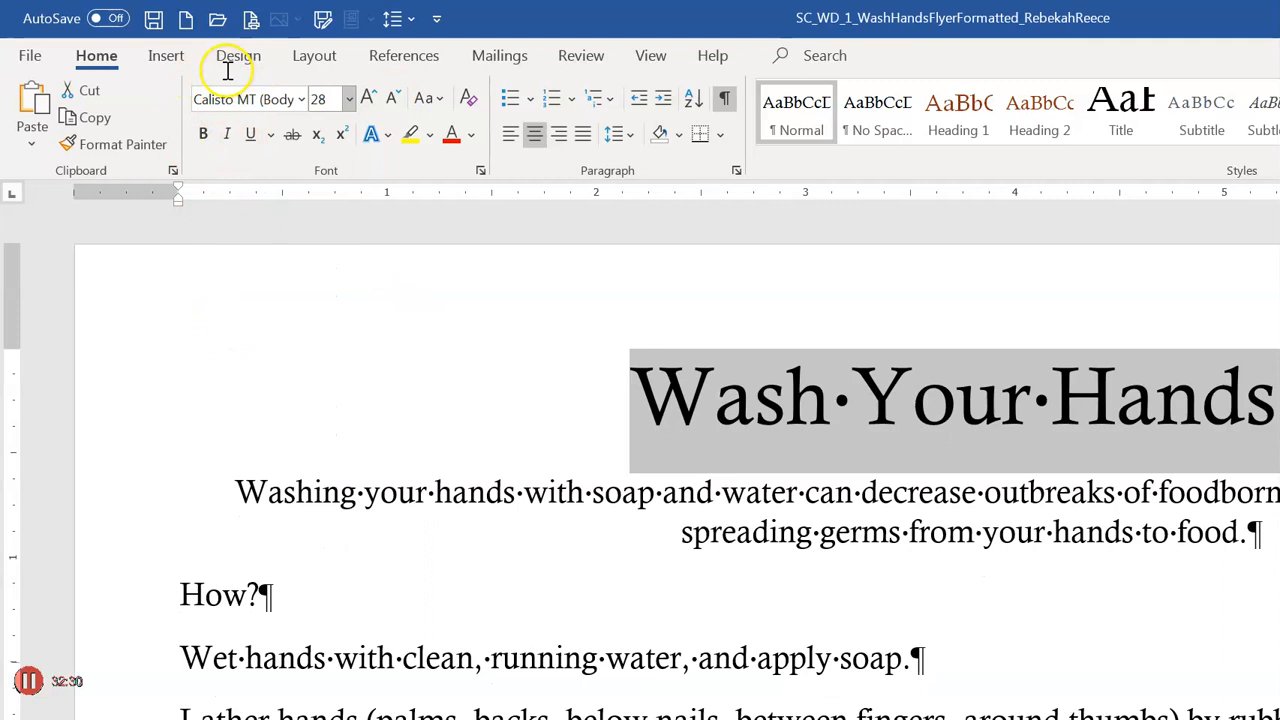
key("ctrl+shift+p")
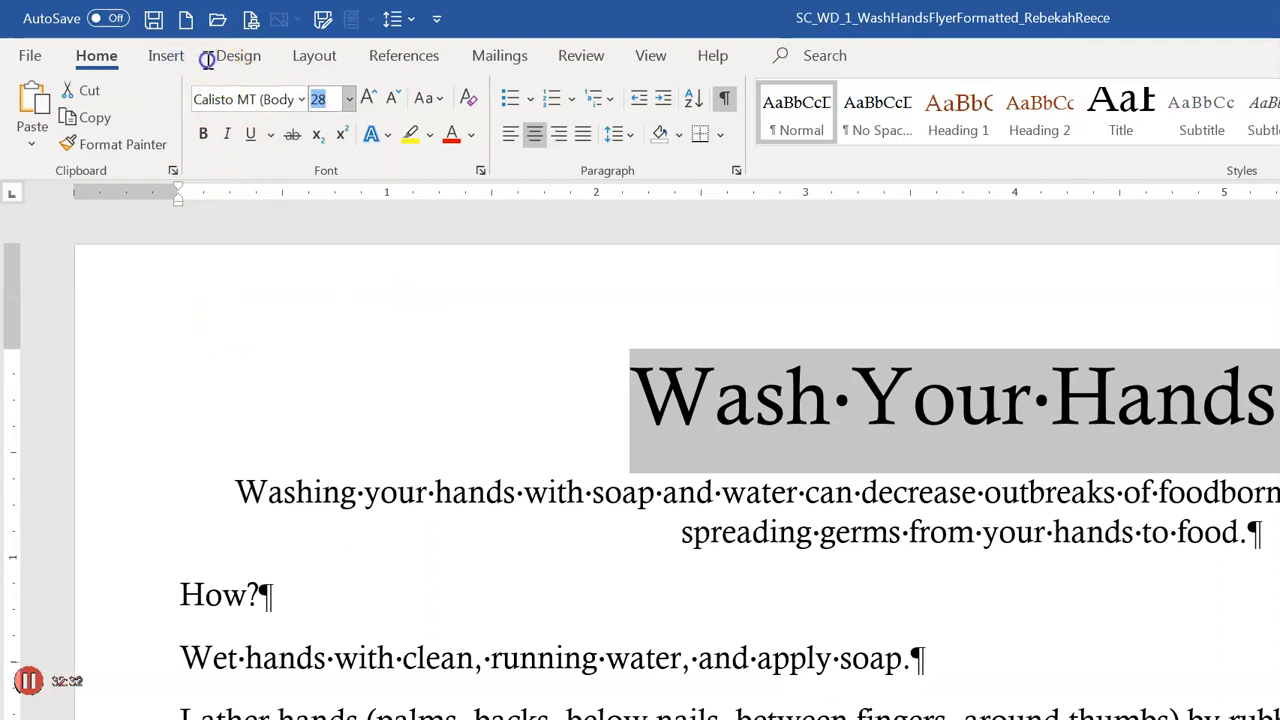
type("36")
key("Return")
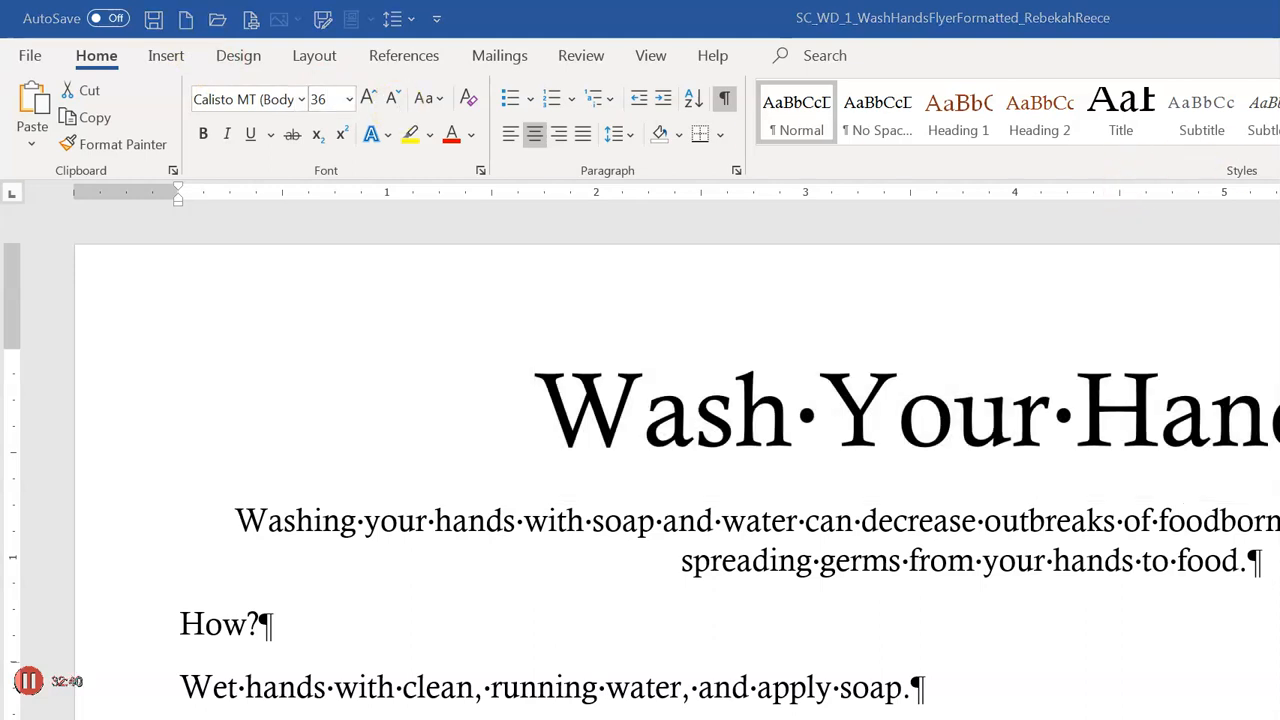
- Change the headline's font to Rockwell Extra Bold
left_click(210, 97)
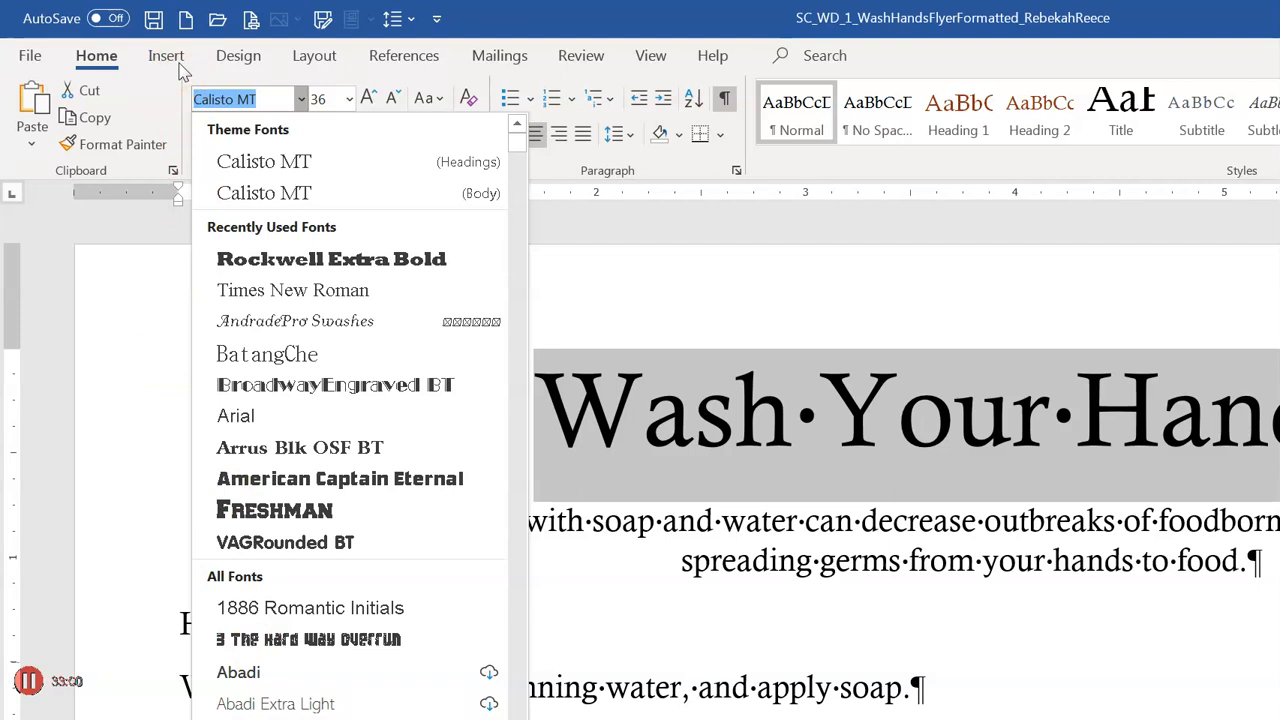
type("Rockwell")
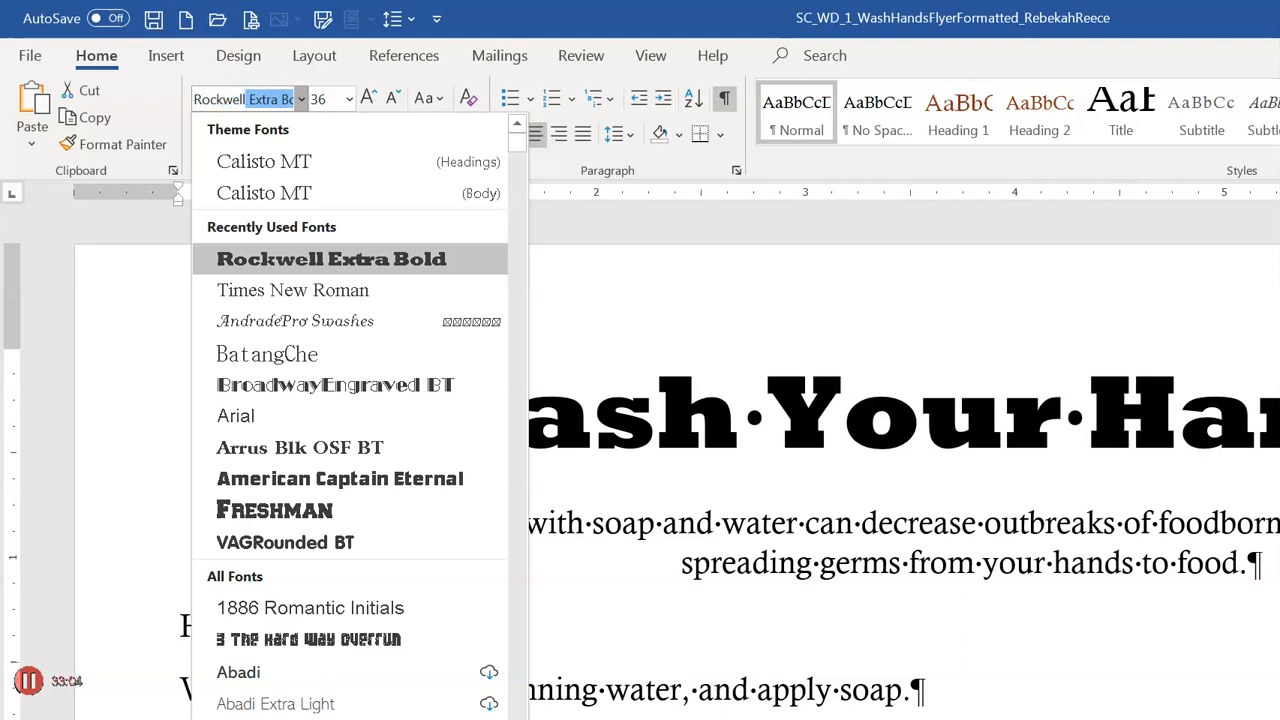
key("Return")
- Clear the headline's font name, look up fonts by name such as Schadow BT, and return to Rockwell Extra Bold
left_click(196, 63)
left_click(301, 99)
left_click(301, 99)
left_click(301, 99)
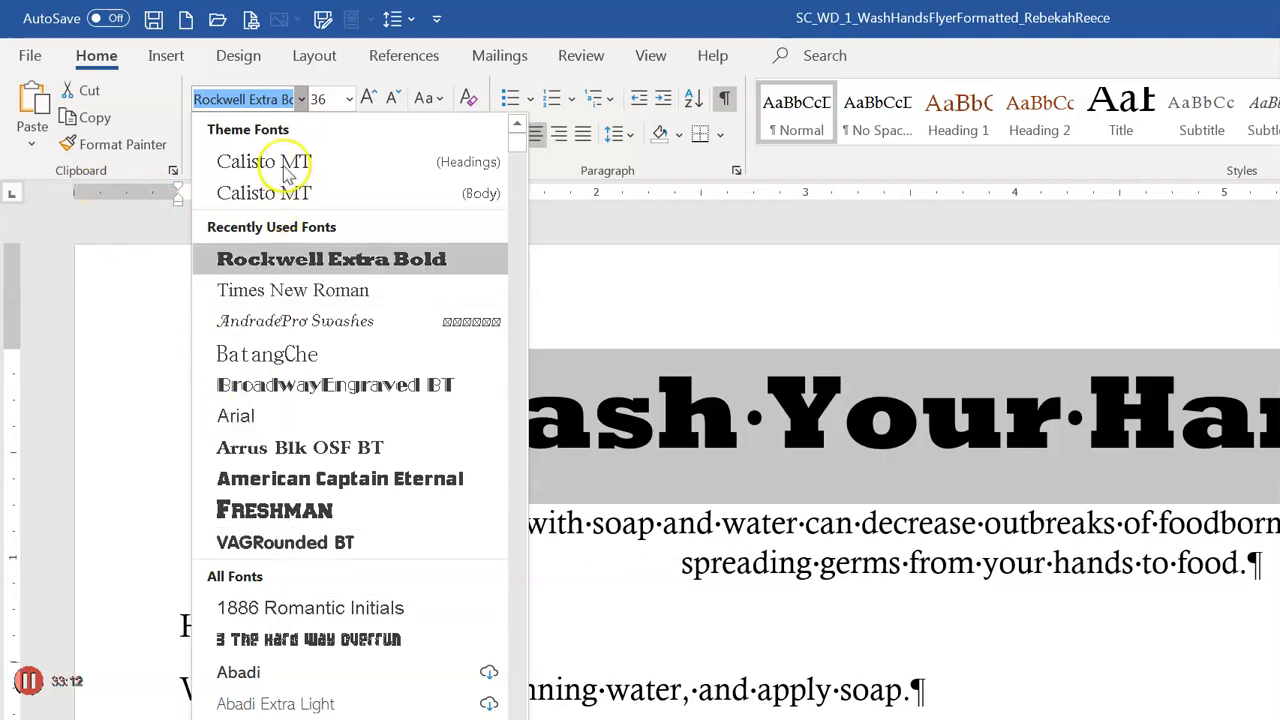
key("shift+Right")
key("shift+Right")
key("shift+Right")
key("shift+Right")
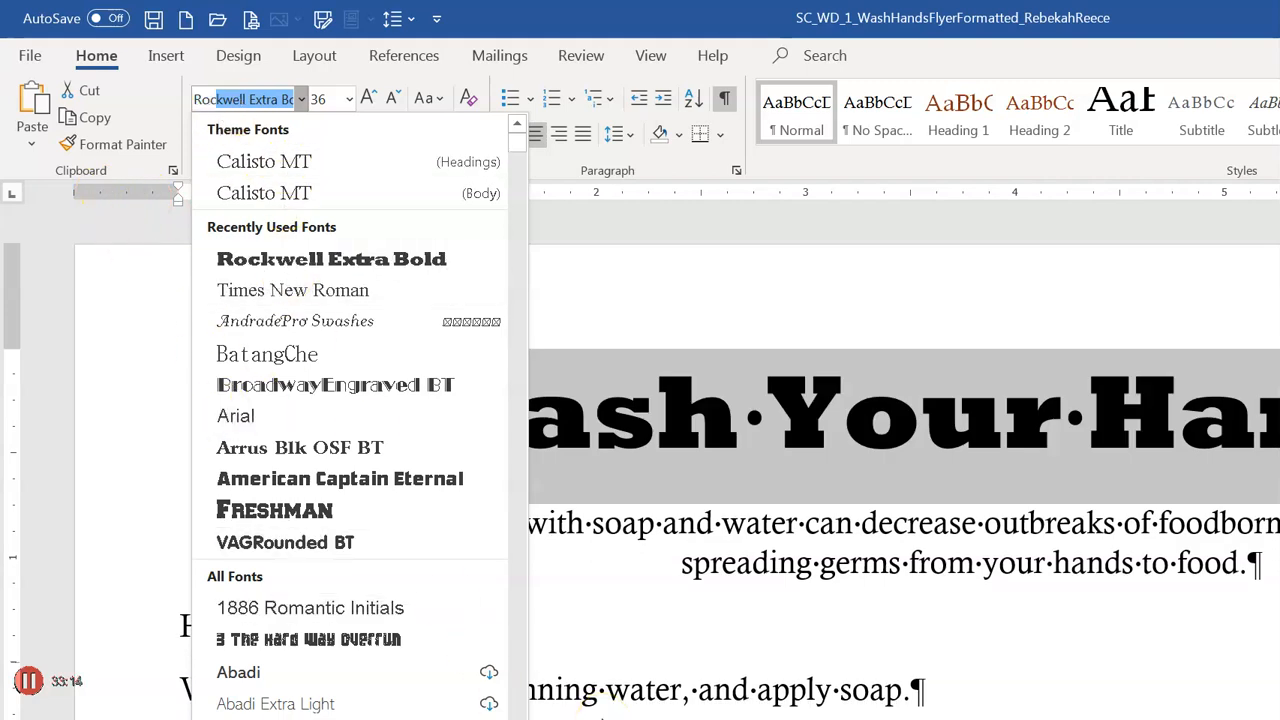
key("shift+Right")
key("shift+Right")
key("BackSpace")
key("BackSpace")
key("BackSpace")
key("BackSpace")
key("BackSpace")
key("BackSpace")
key("BackSpace")
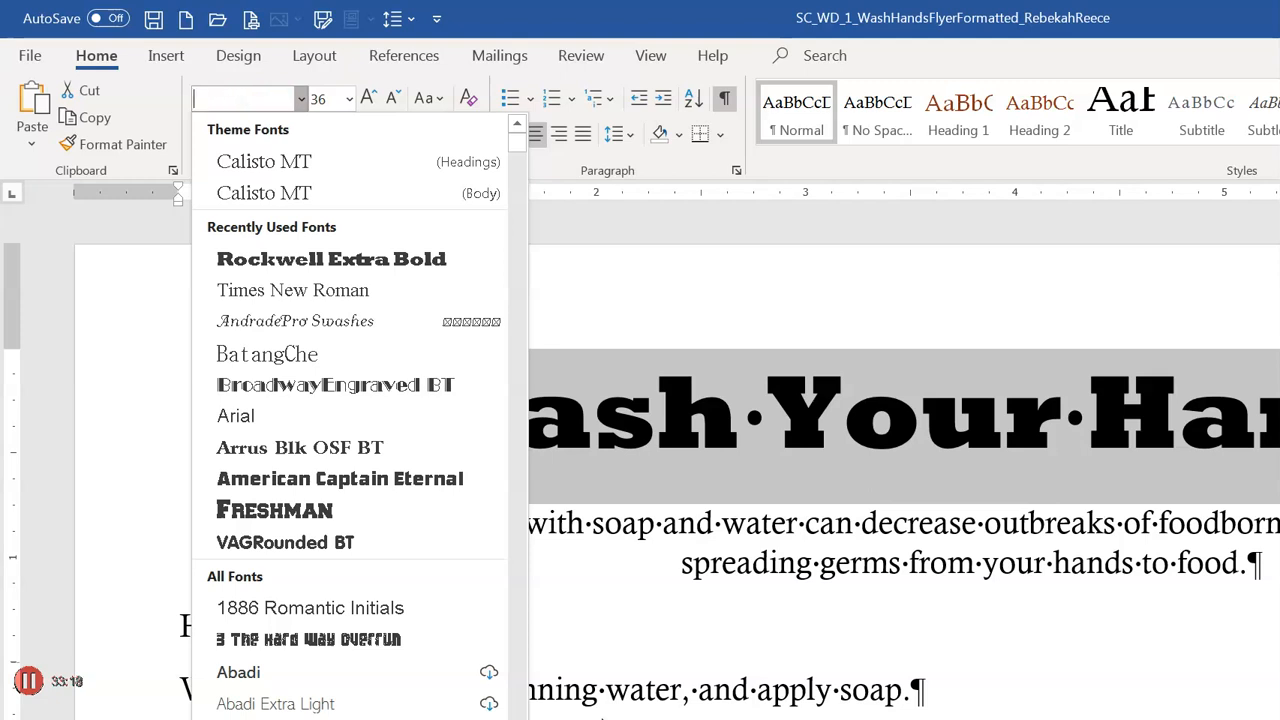
type("Schadow BT")
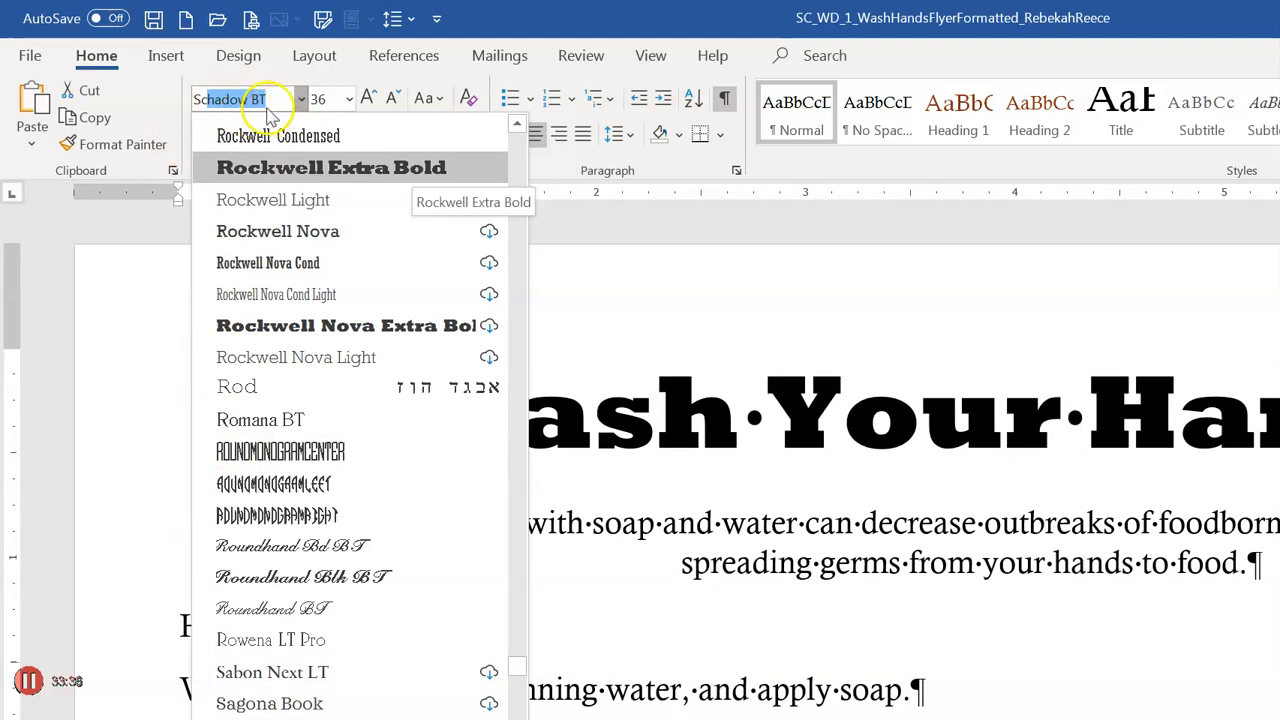
key("Return")
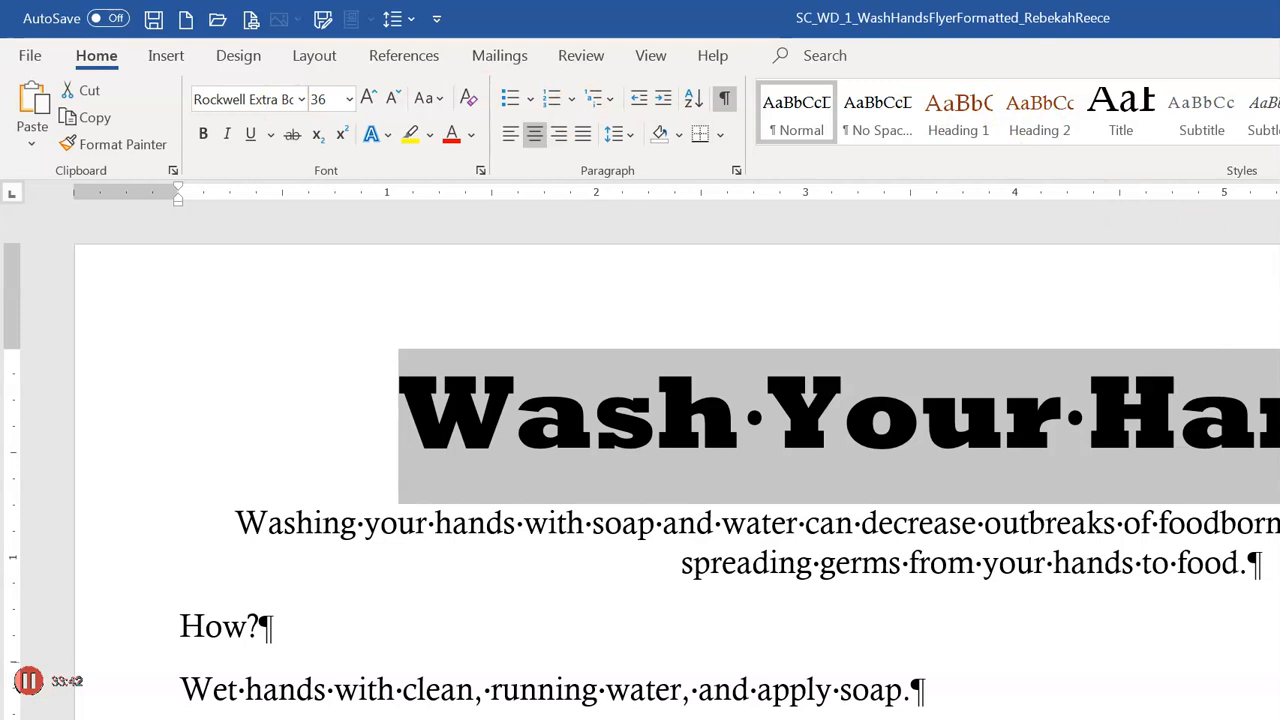
- Change the case of the Wash Your Hands headline to UPPERCASE
key("Right")
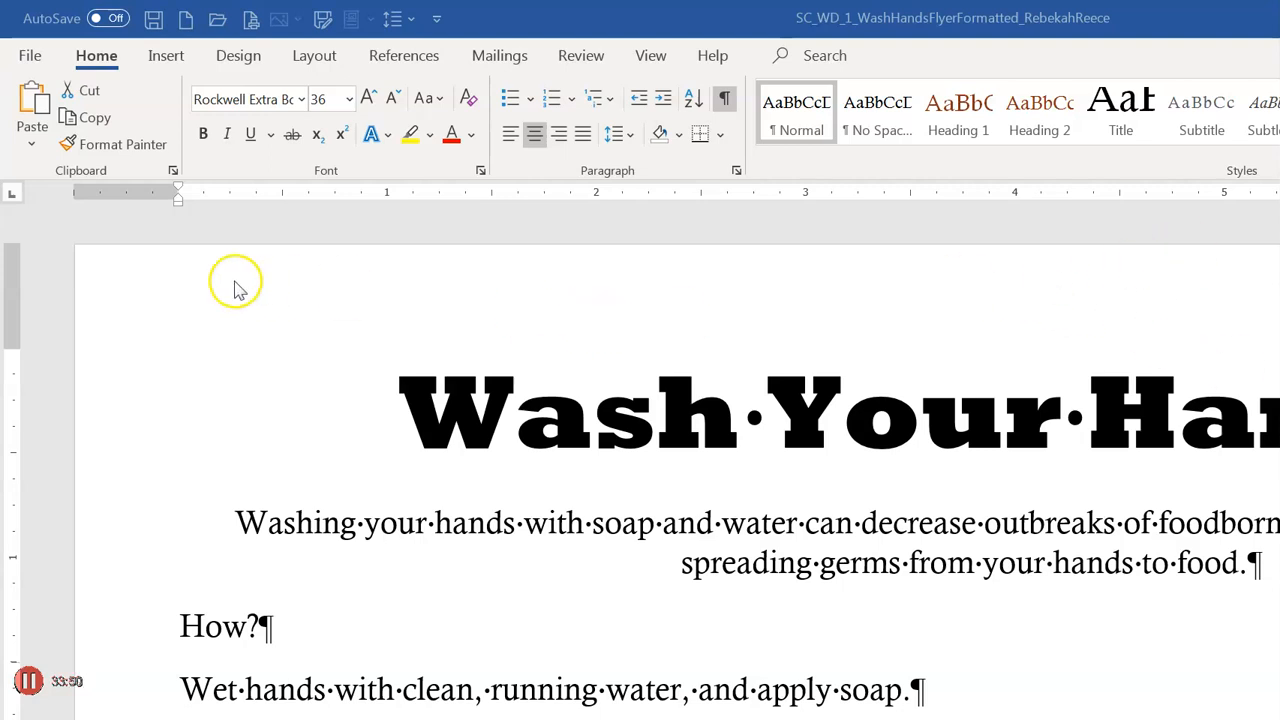
left_click(125, 262)
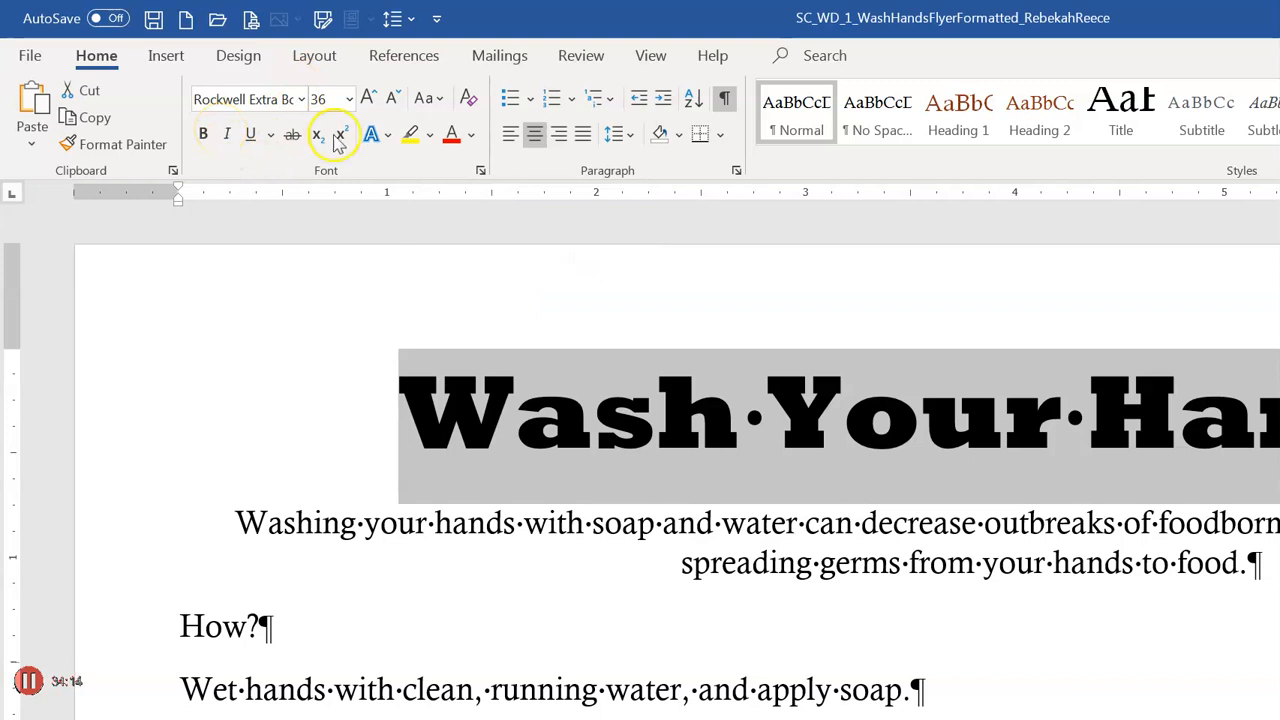
key("alt+h")
key("7")
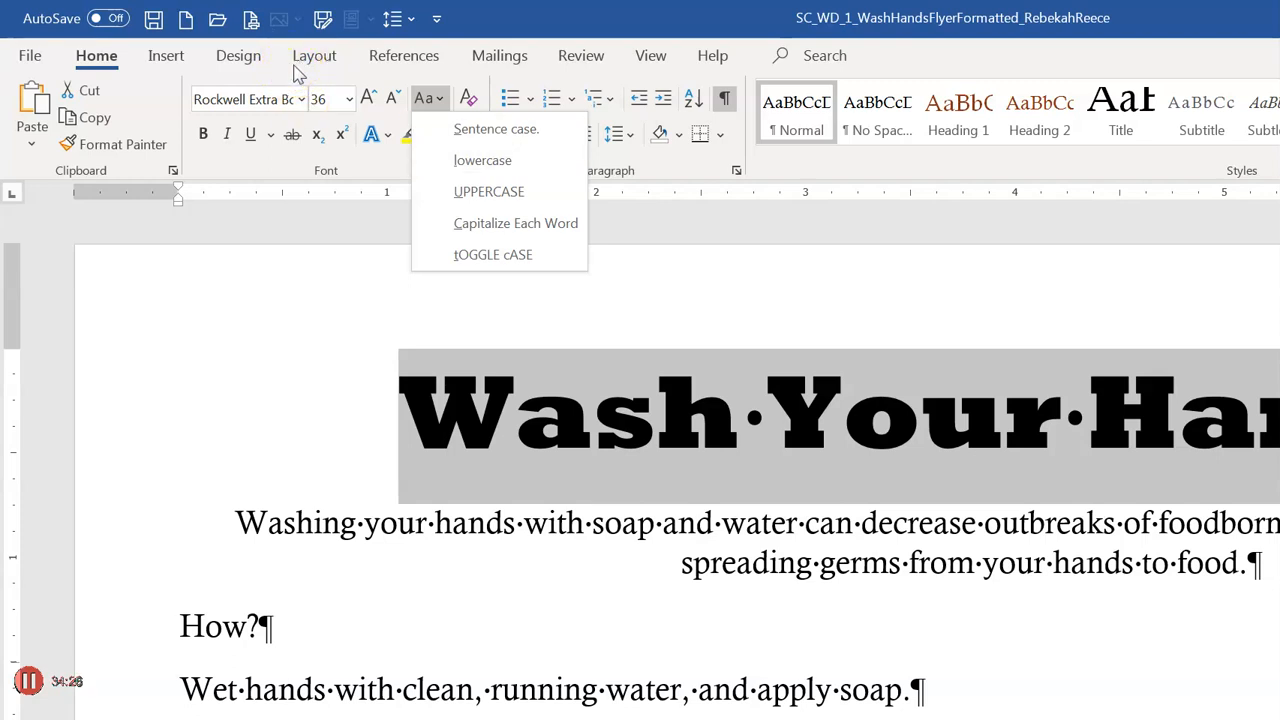
key("Down")
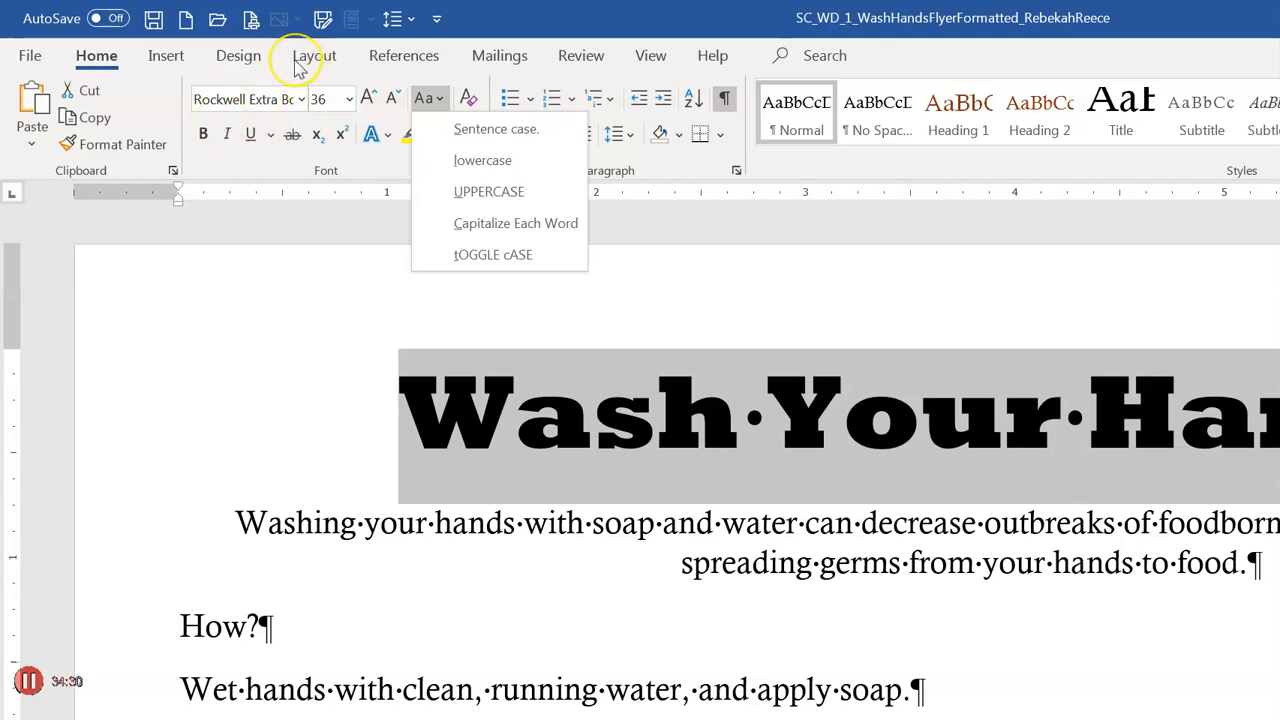
key("Down")
key("Down")
key("Down")
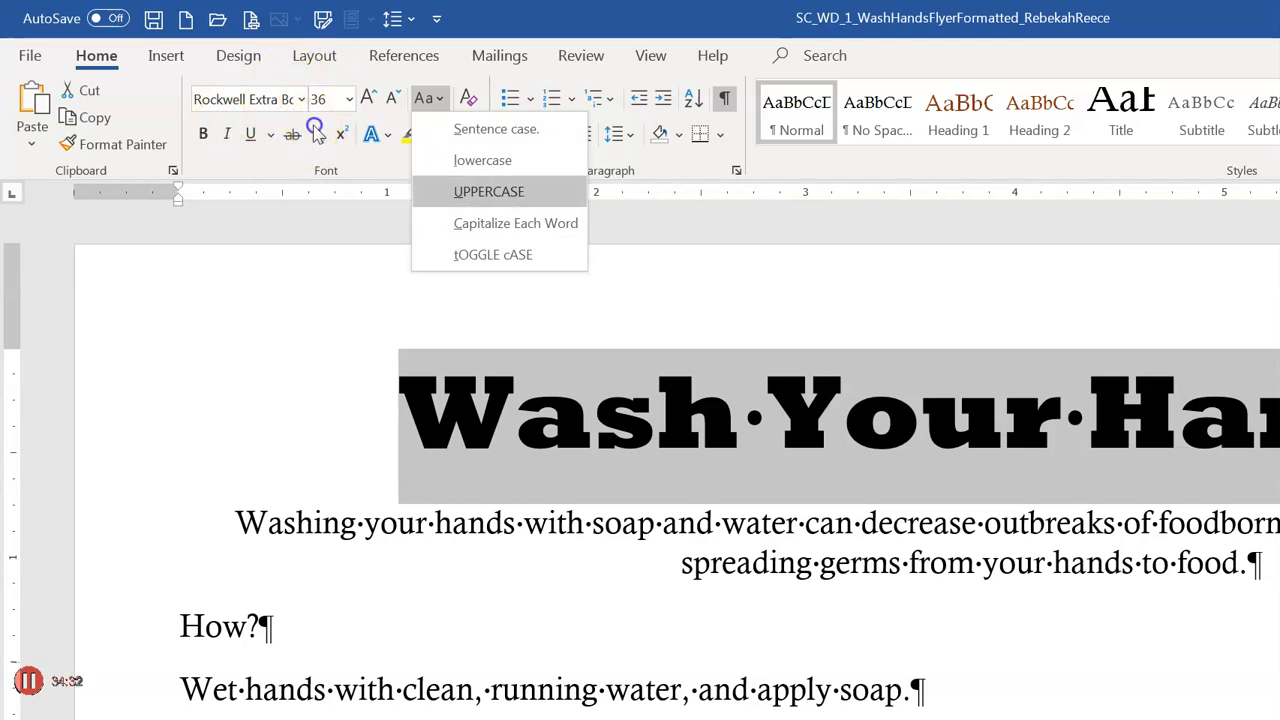
key("Return")
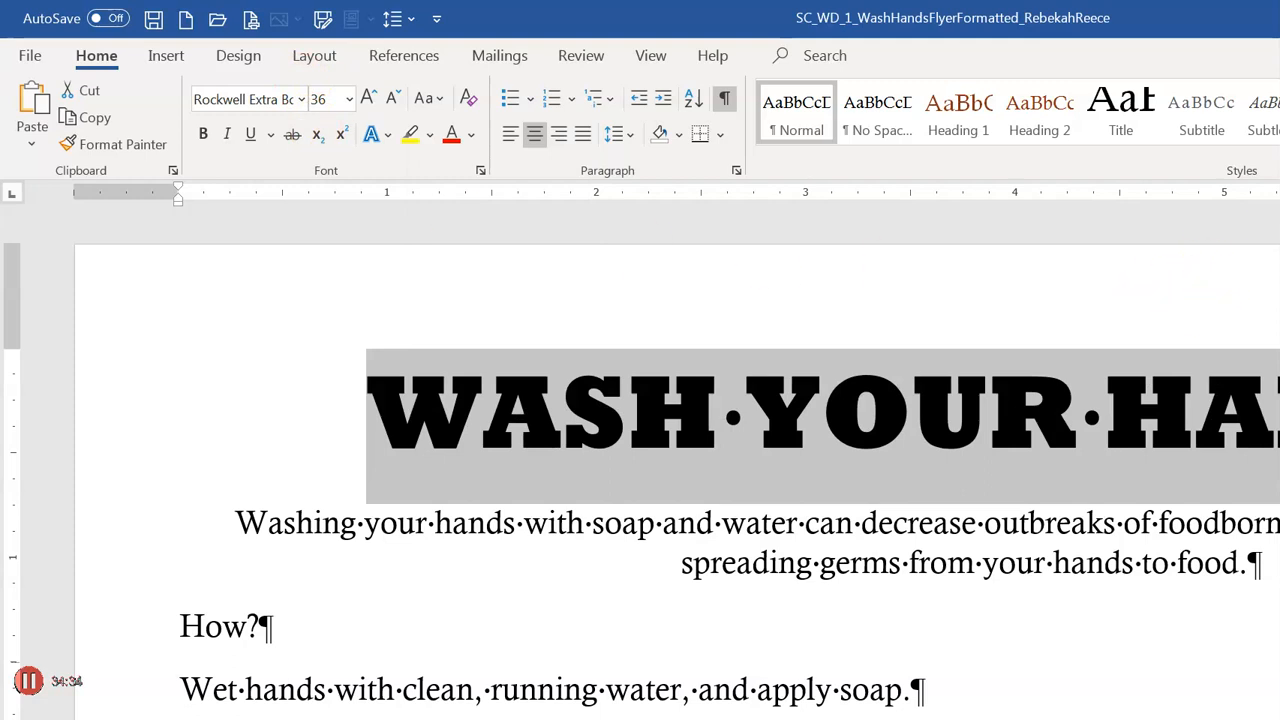
key("Right")
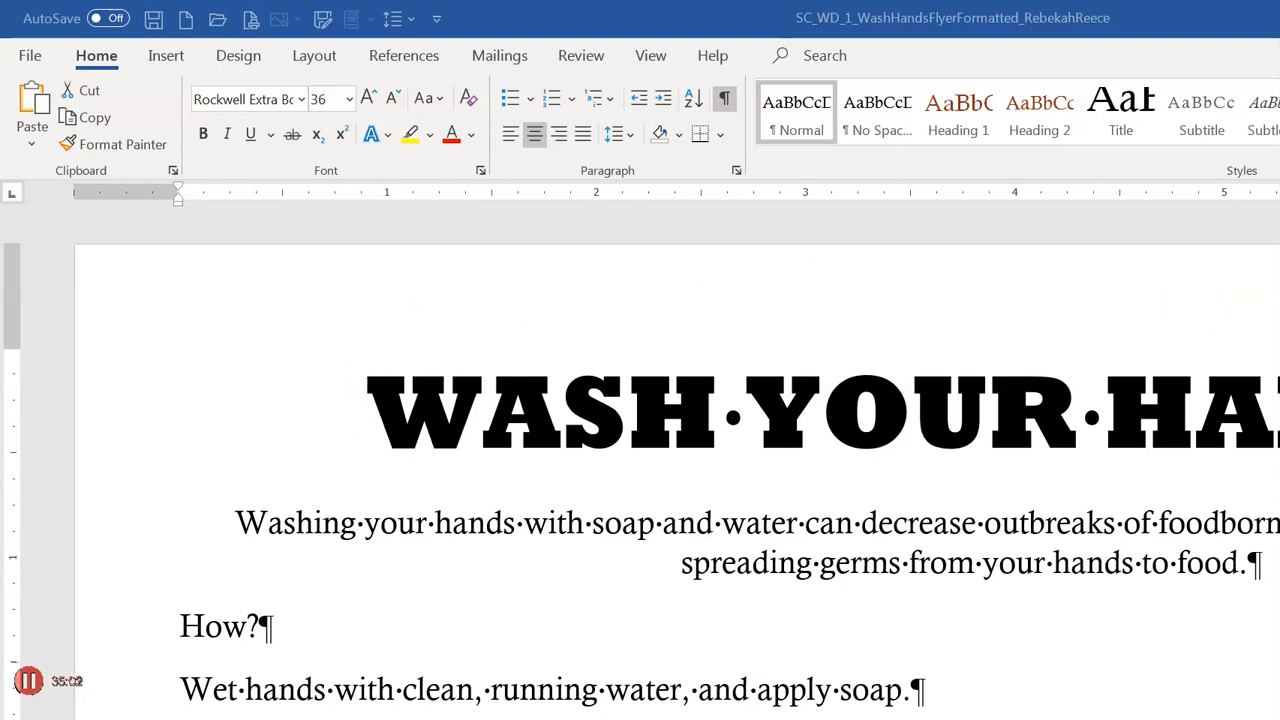
left_click(97, 270)
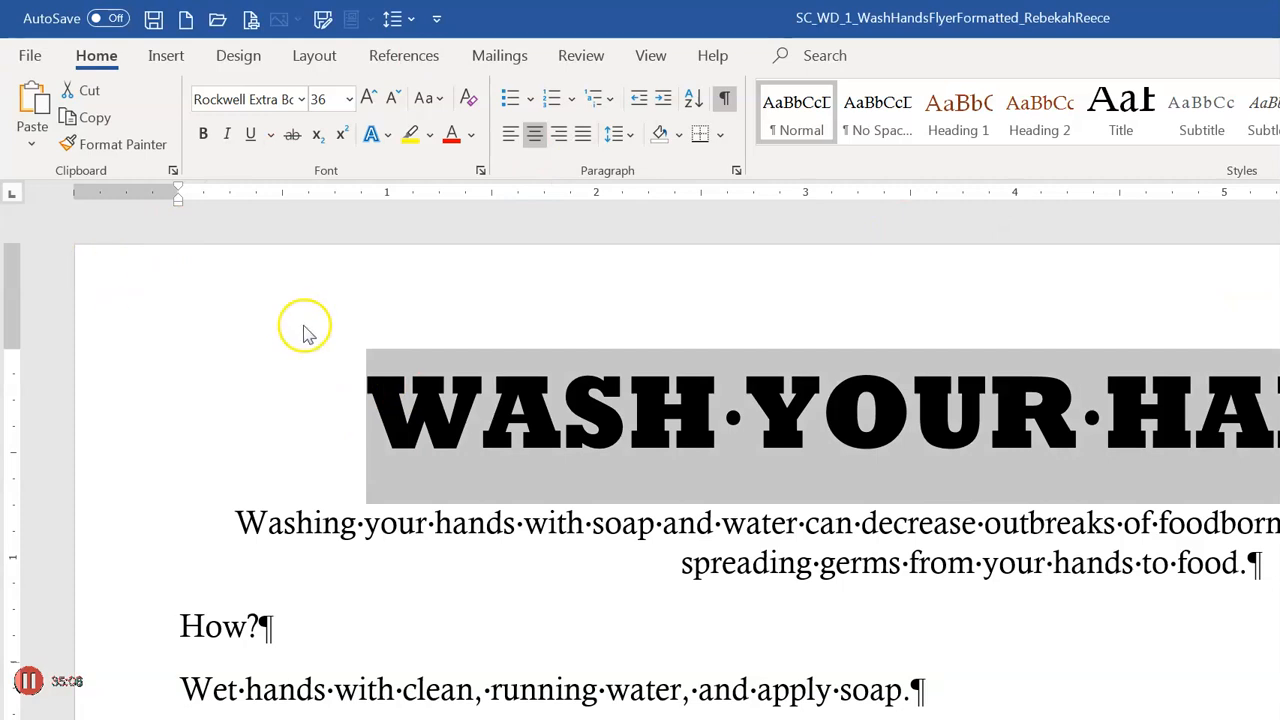
right_click(295, 64)
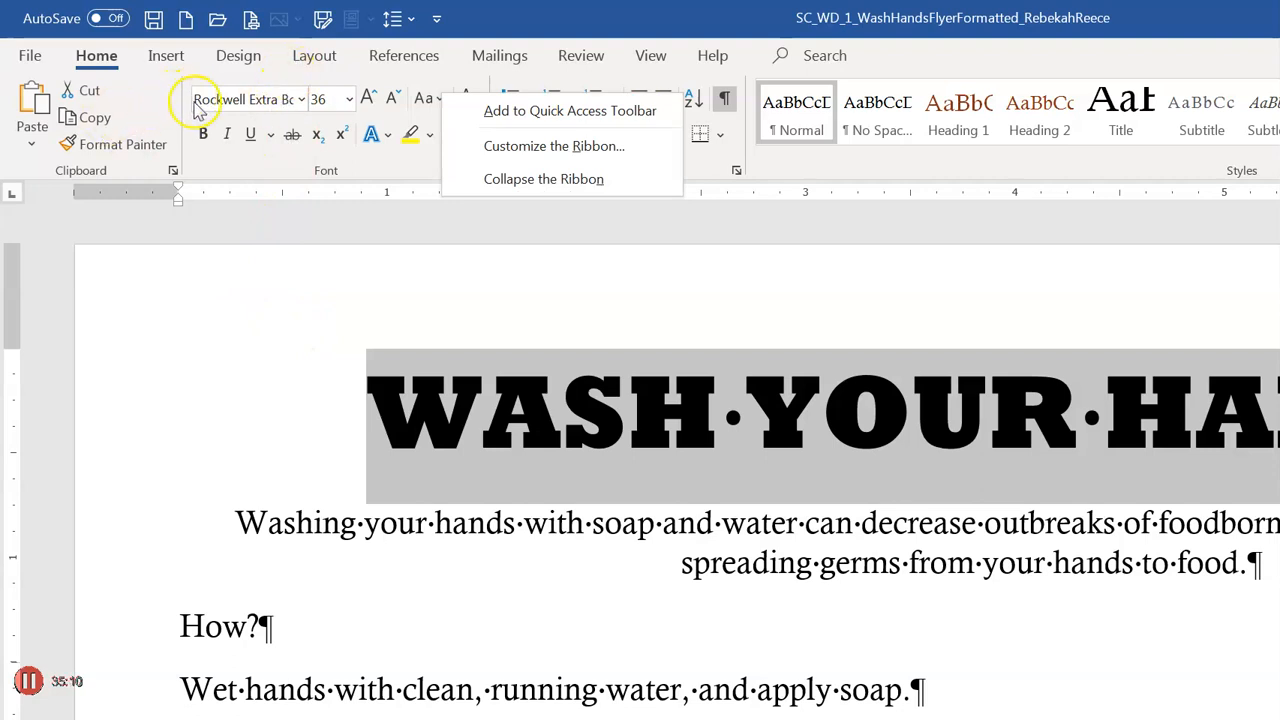
left_click(267, 111)
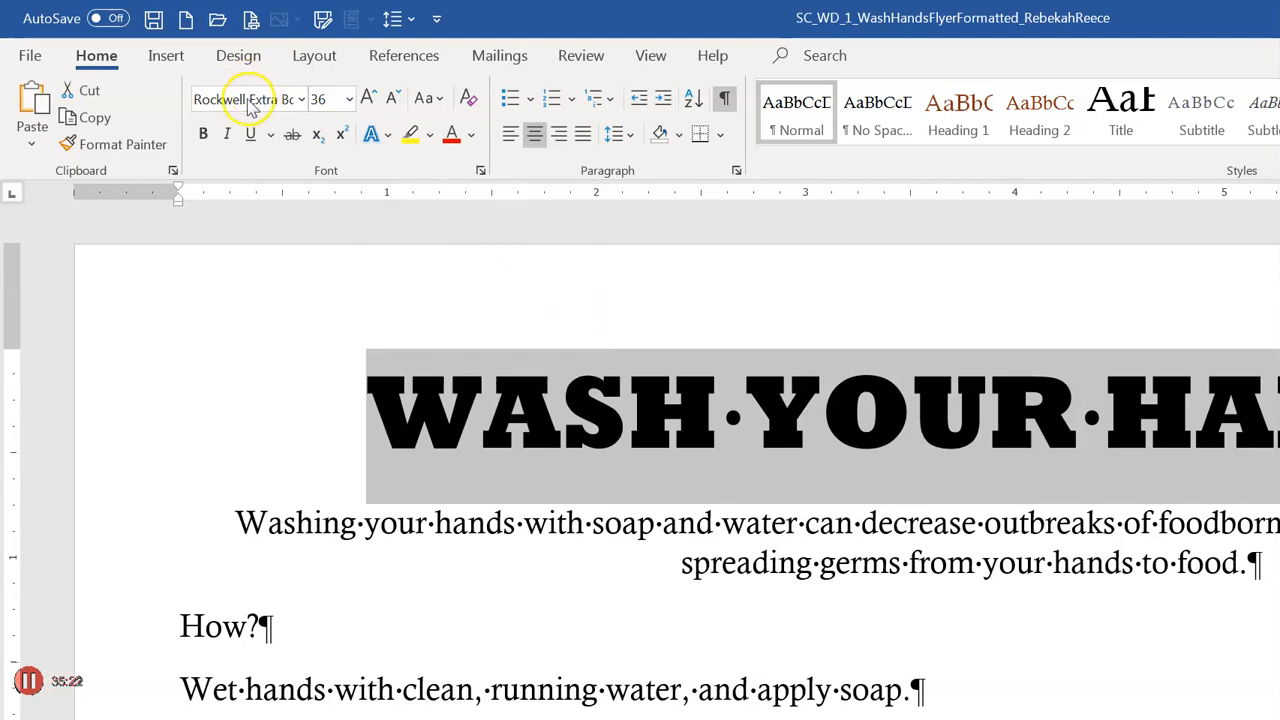
left_click(376, 134)
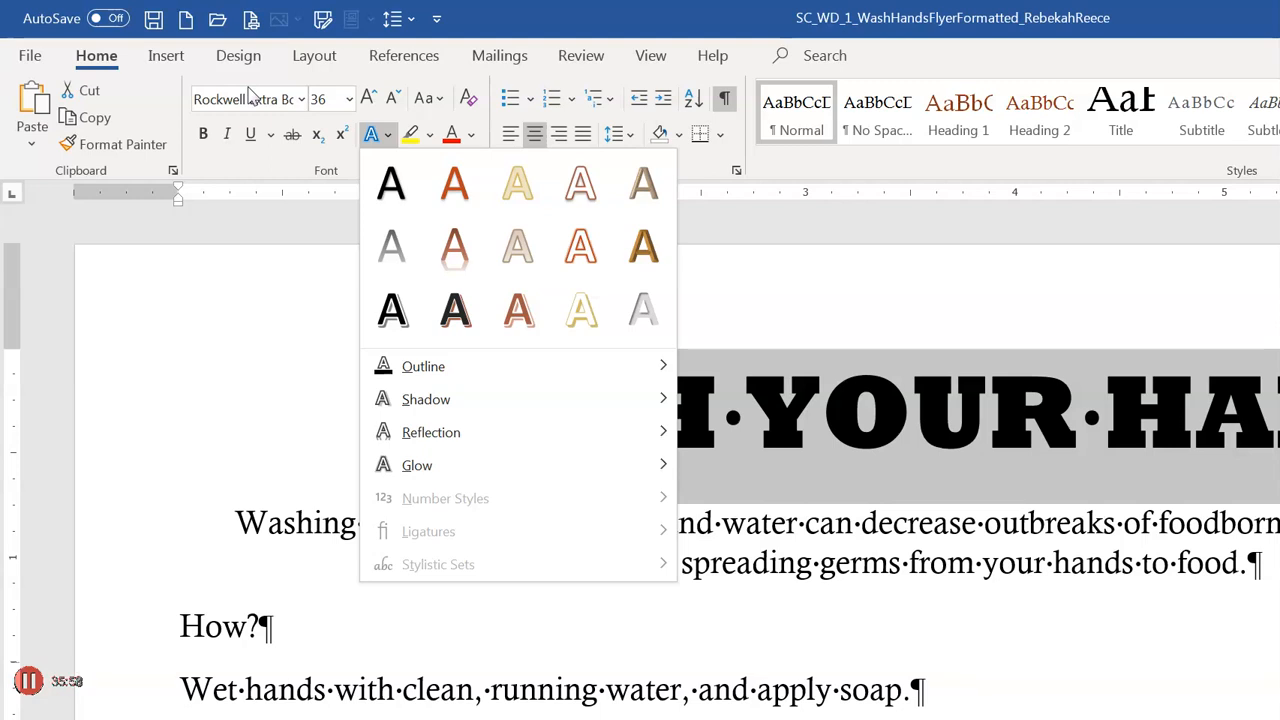
key("shift+F10")
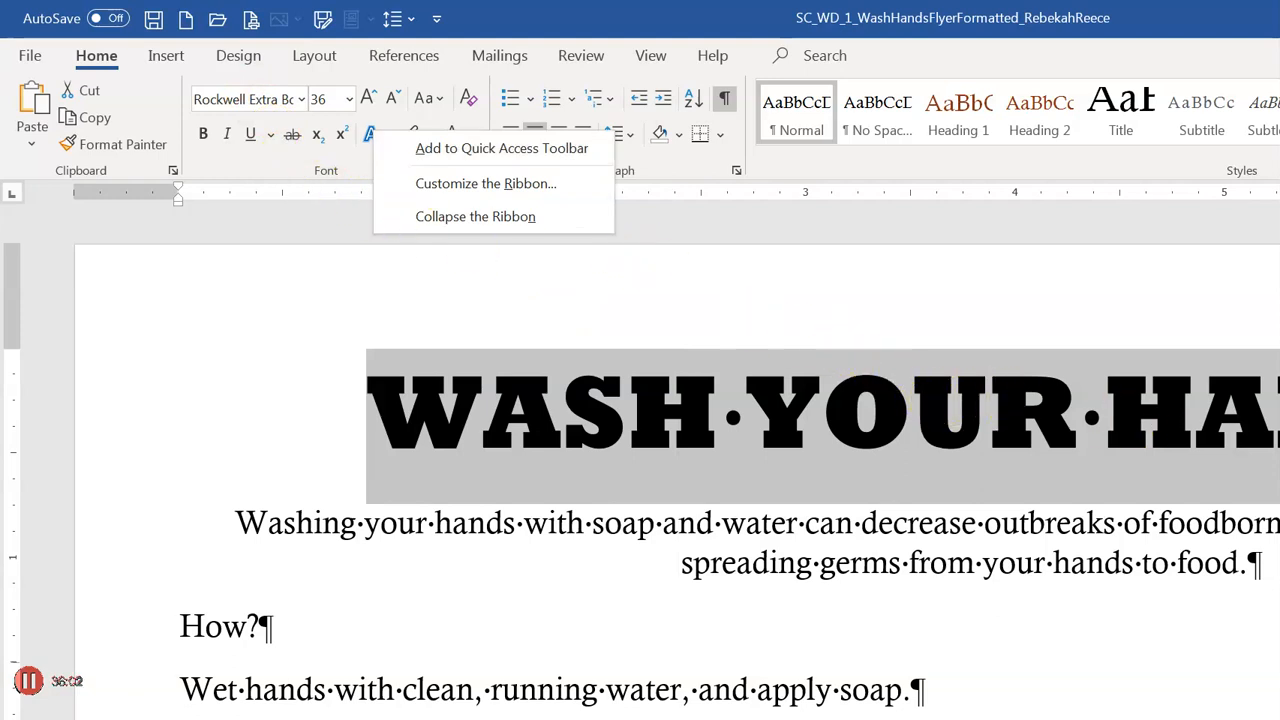
left_click(866, 412)
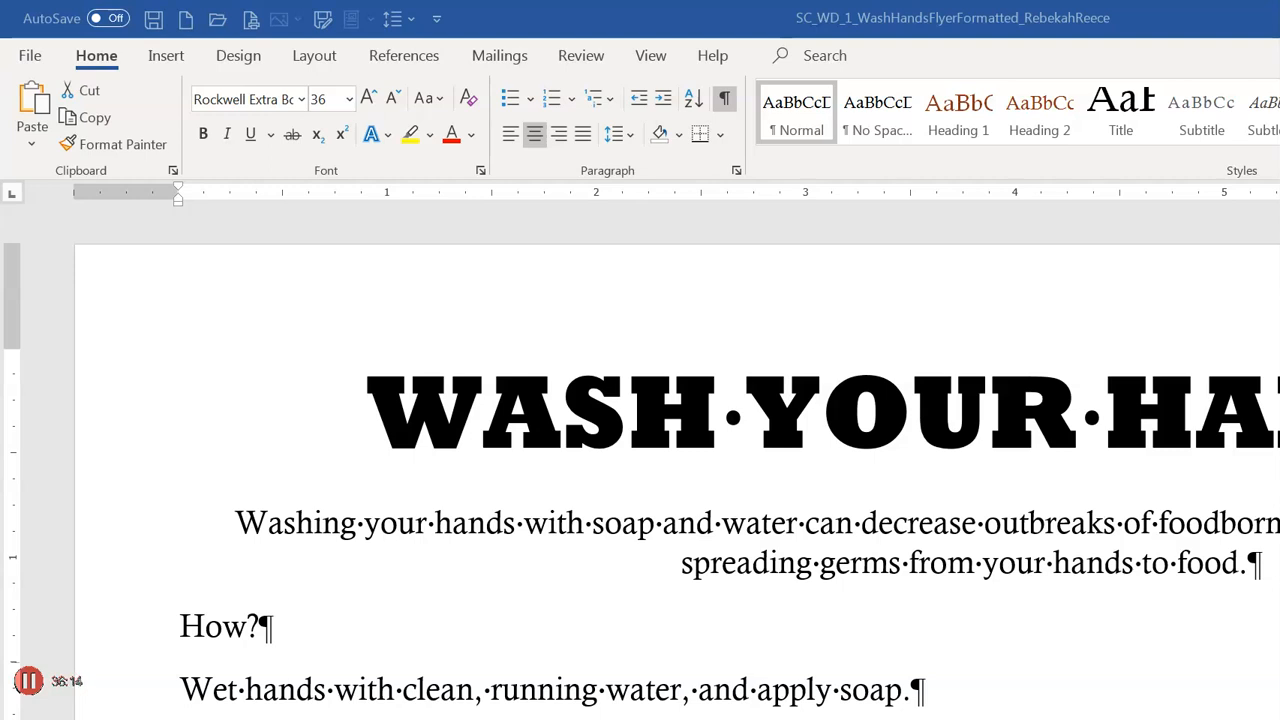
- Apply the text effect Fill: White; Outline: Brown, Accent color 1; Glow: Brown, Accent color 1 to the headline
left_click(138, 305)
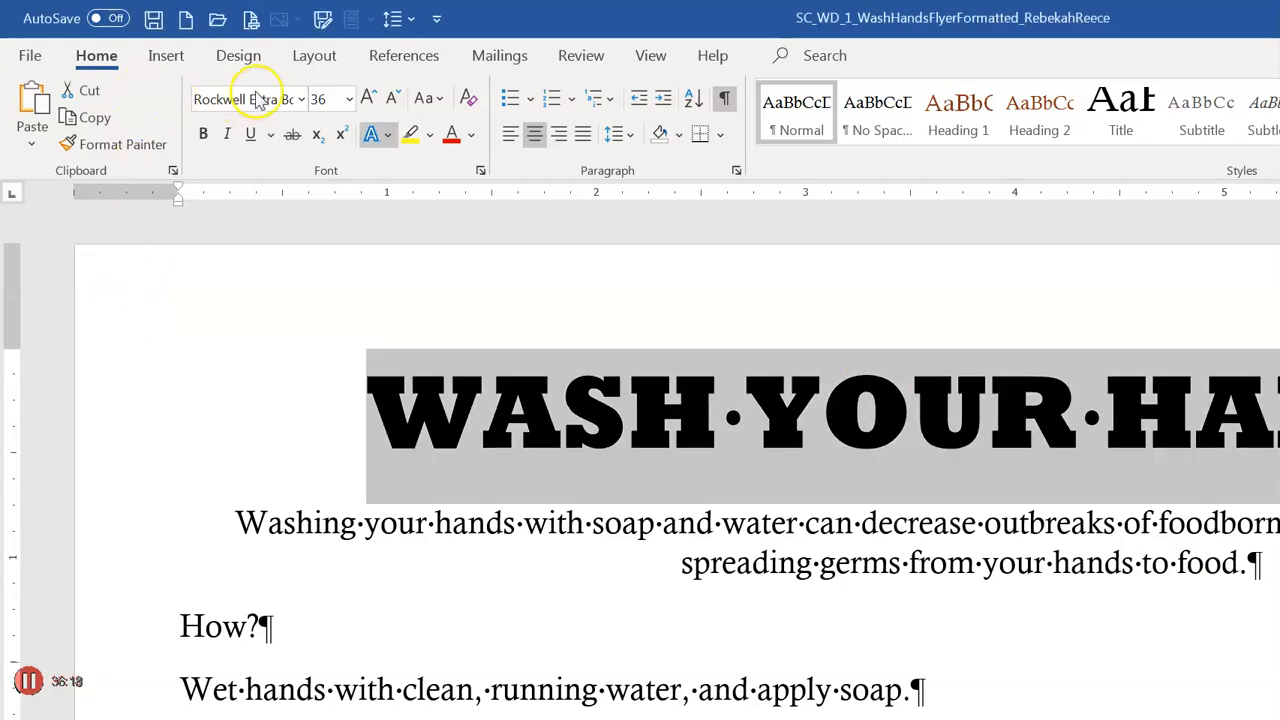
left_click(386, 135)
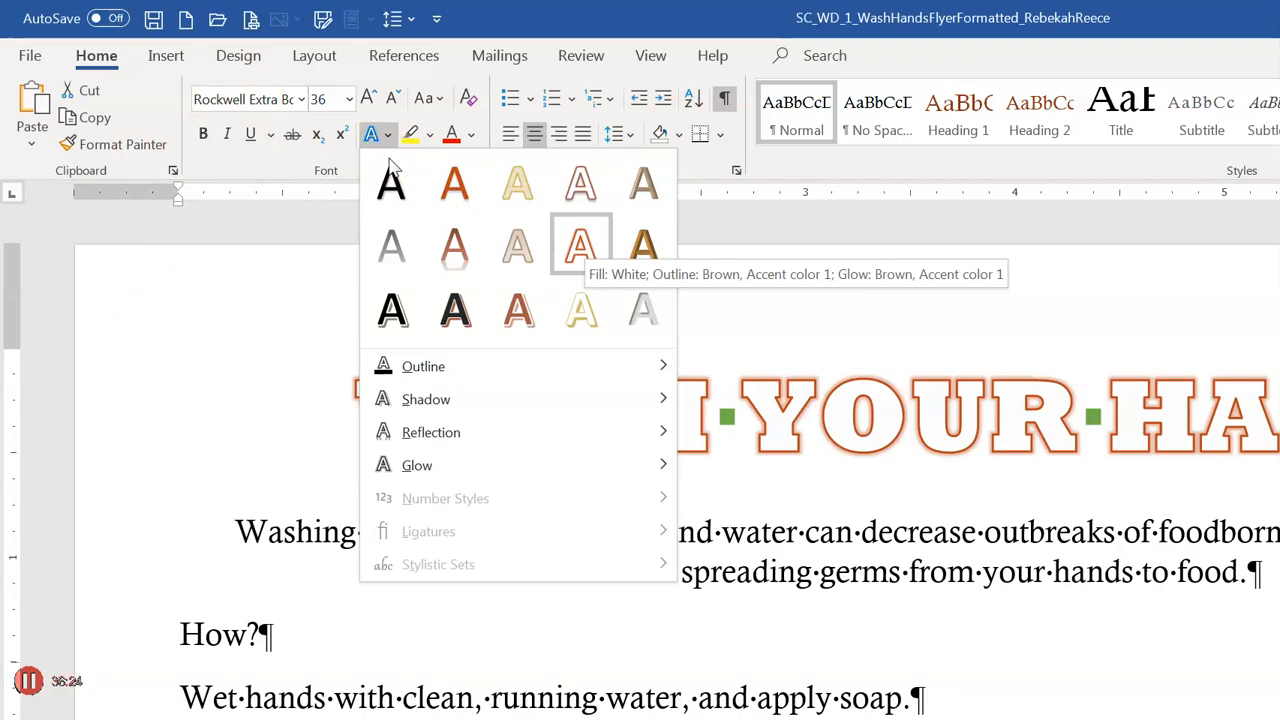
right_click(585, 245)
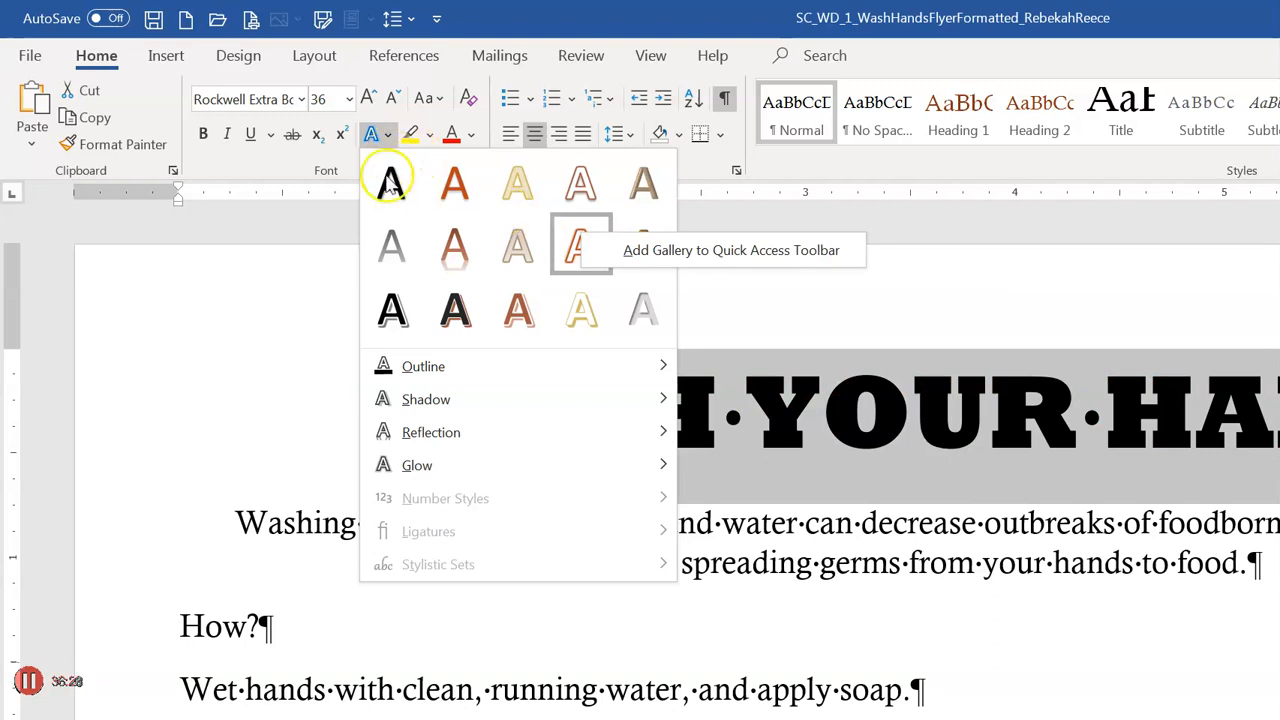
left_click(526, 207)
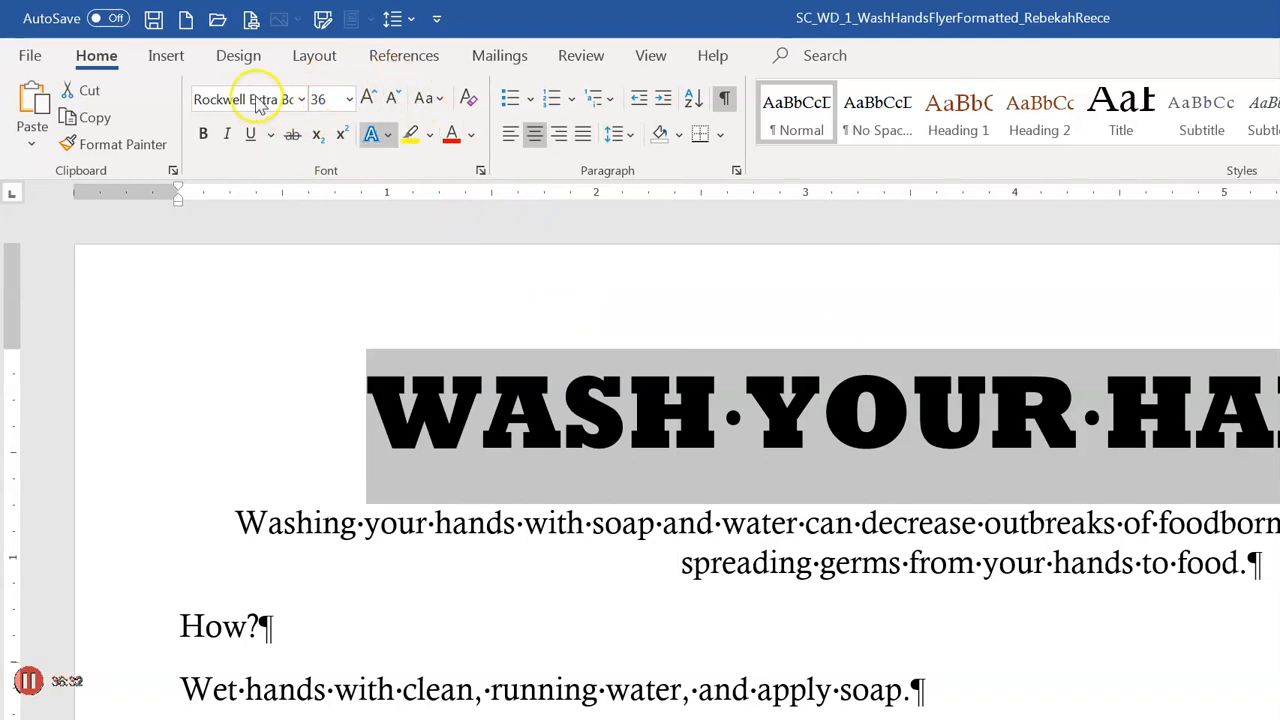
left_click(380, 134)
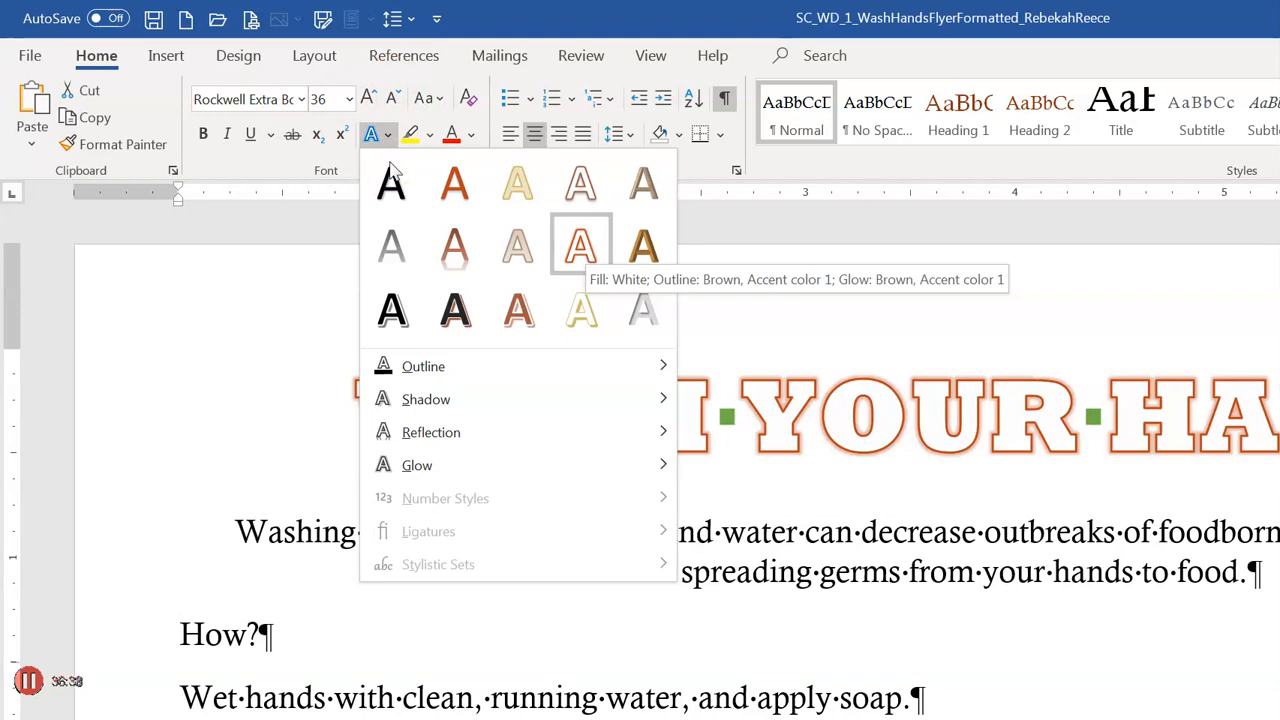
left_click(387, 135)
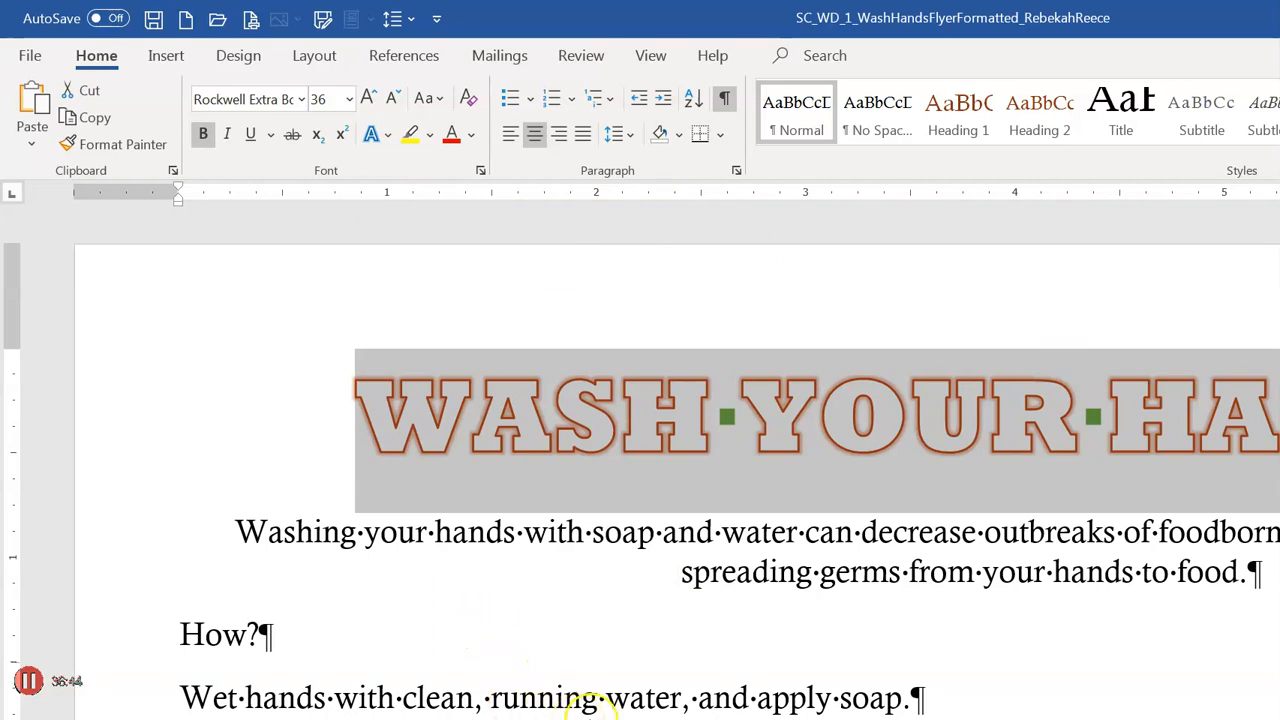
left_click(160, 270)
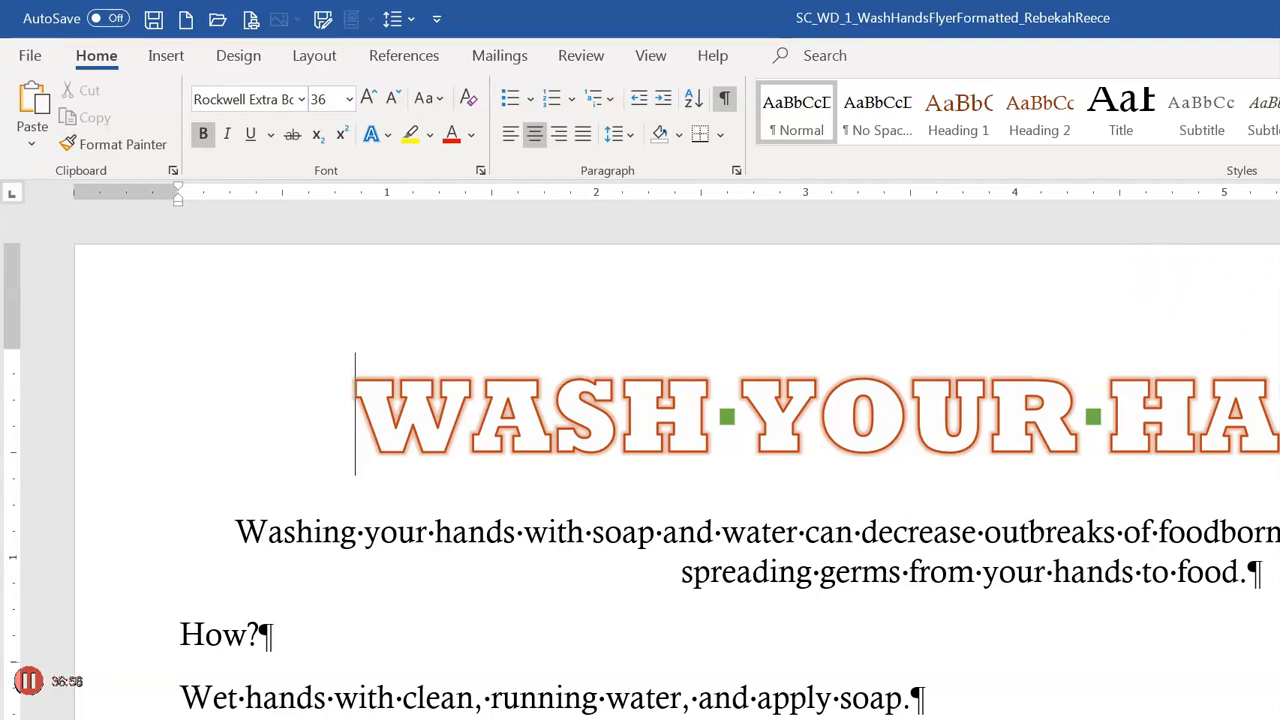
scroll(642, 463, "down", 1)
scroll(640, 450, "down", 2)
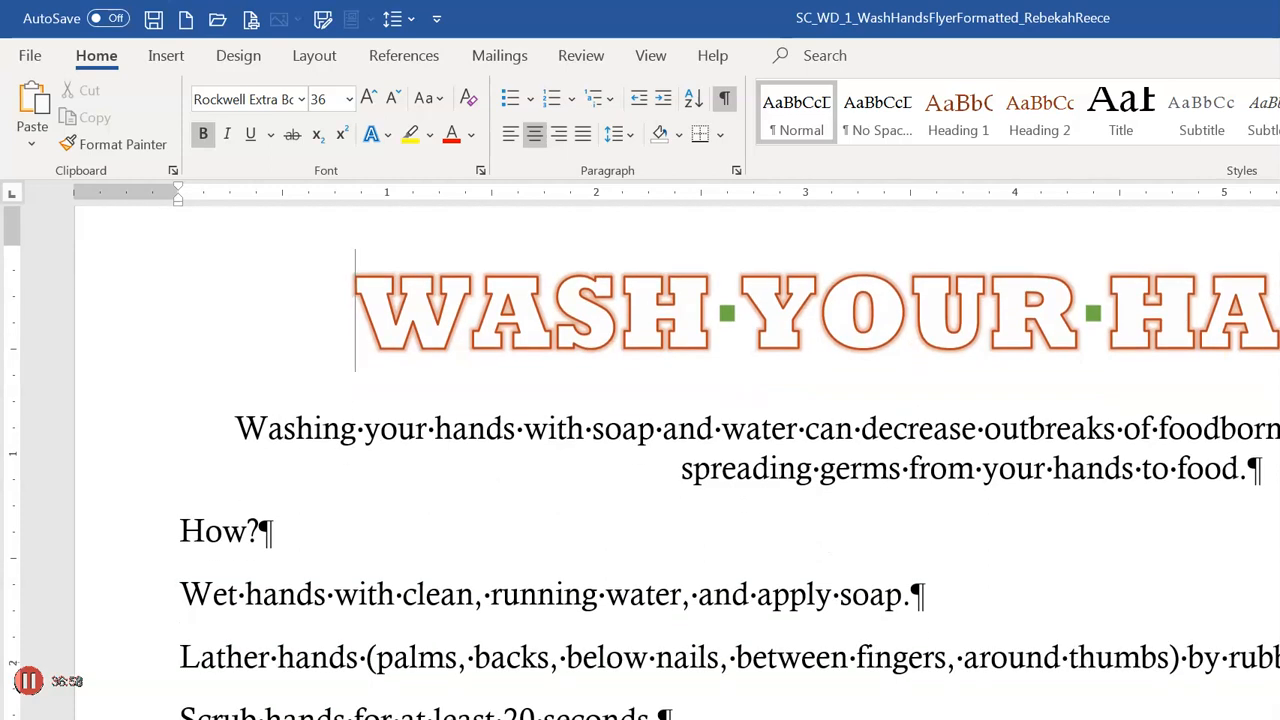
scroll(640, 450, "down", 5)
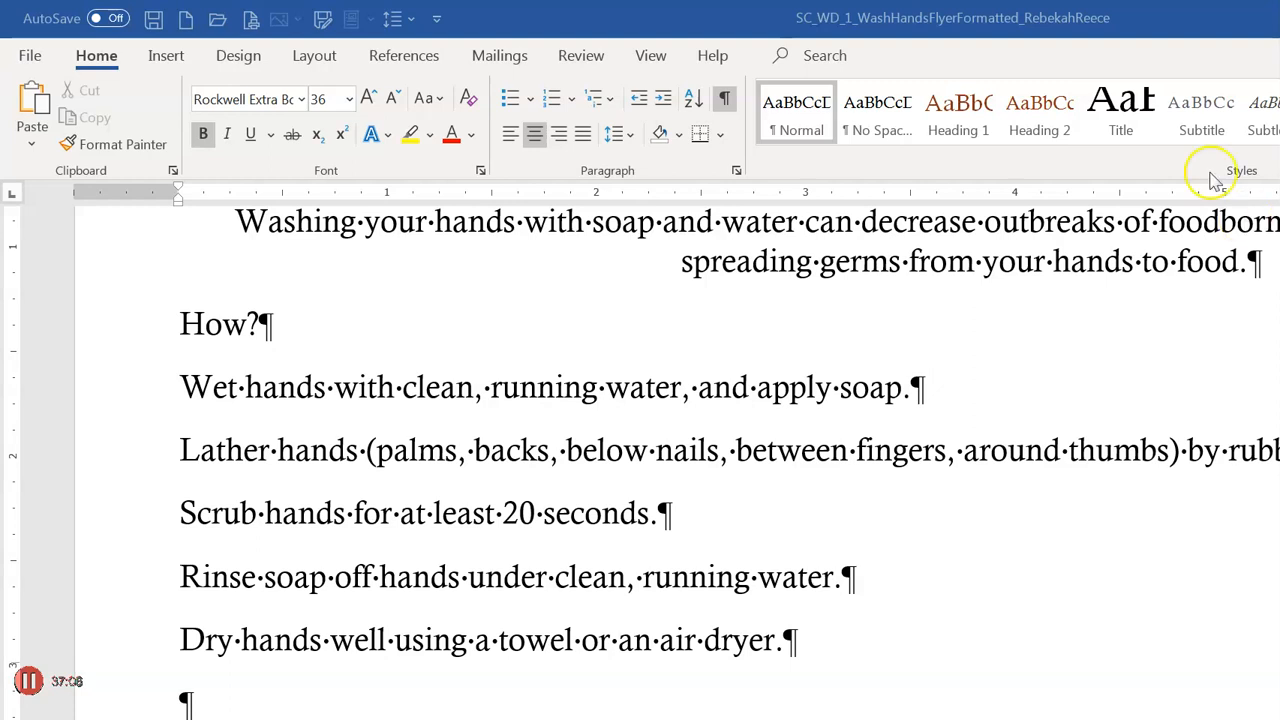
scroll(1100, 280, "up", 3)
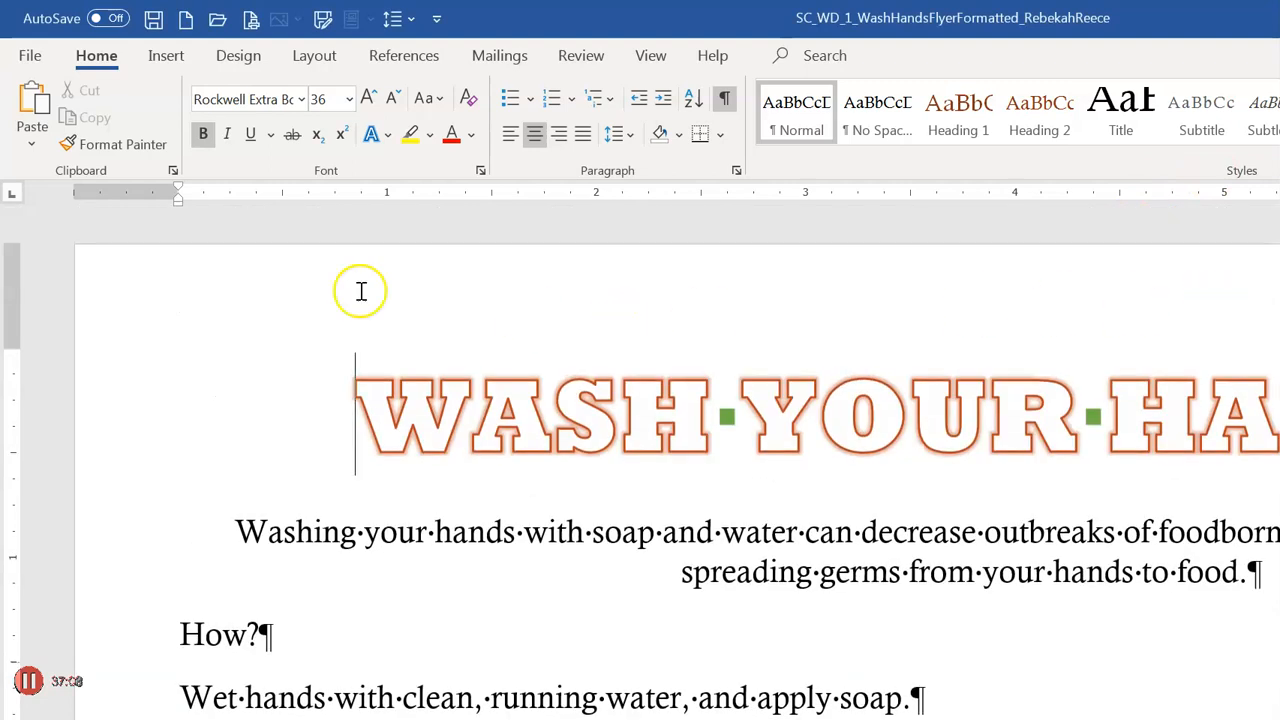
- Select the headline and open the color choices for its paragraph shading
left_click(68, 272)
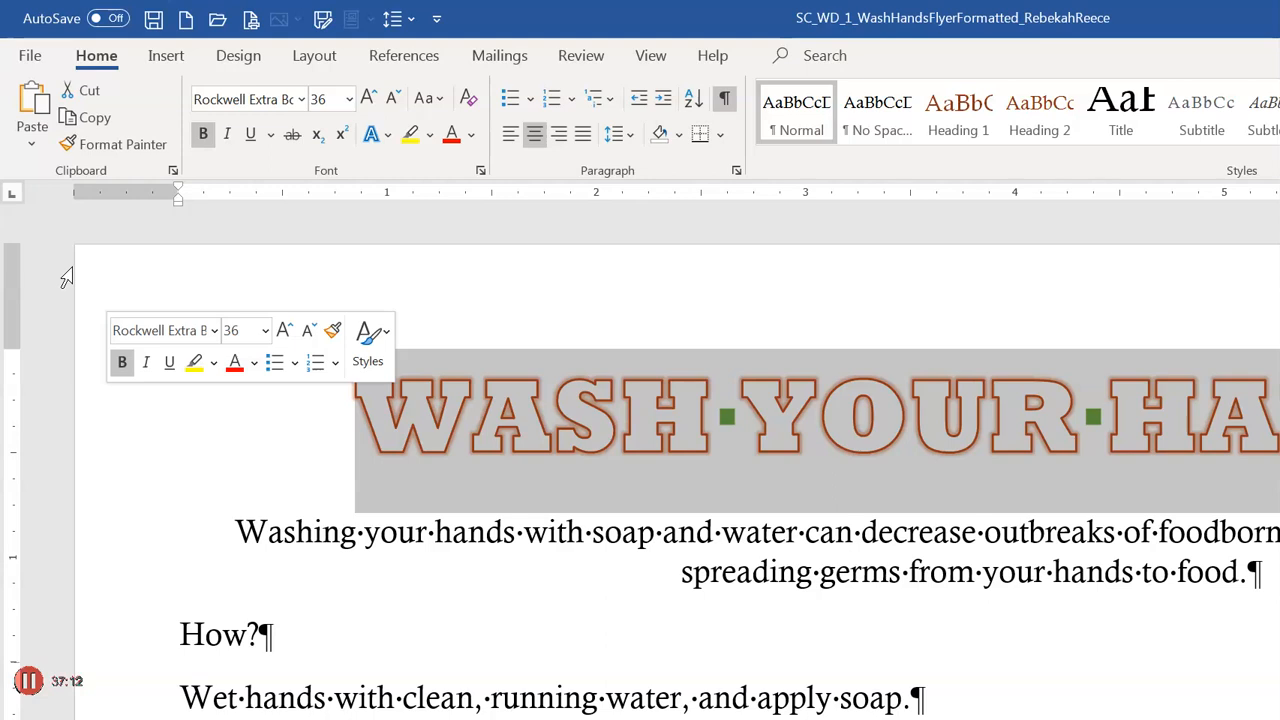
left_click(68, 275)
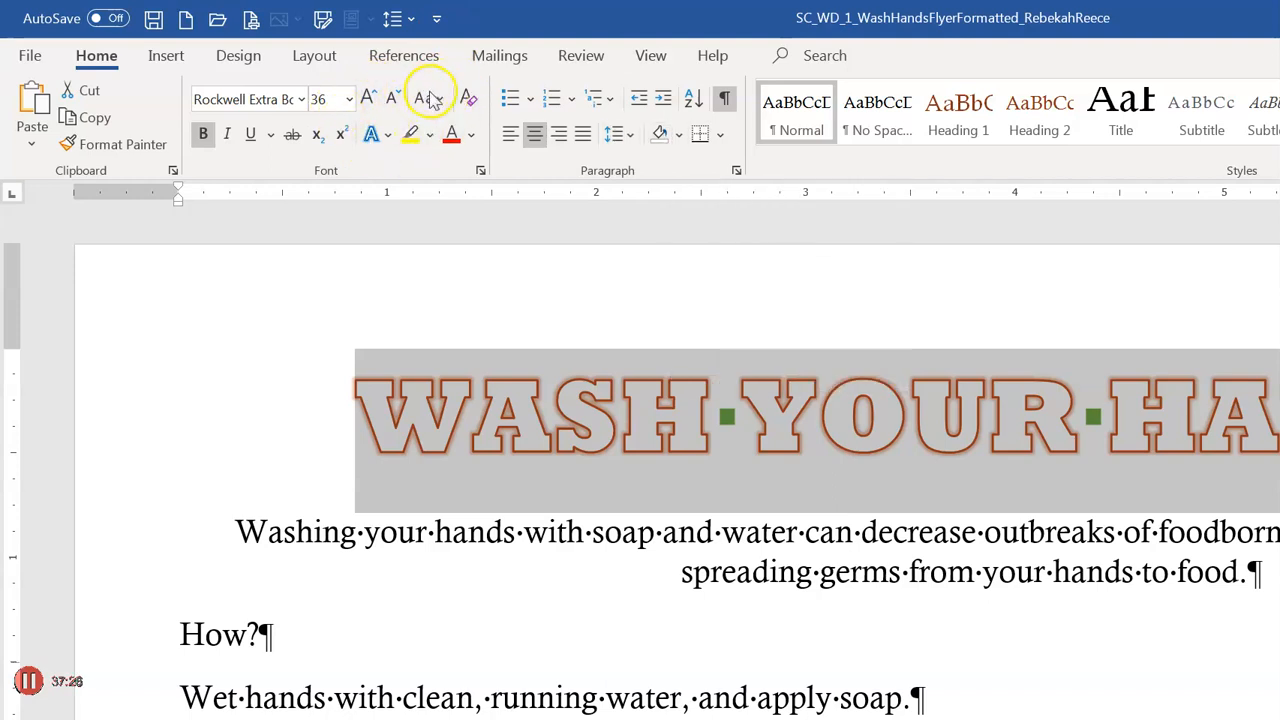
right_click(660, 145)
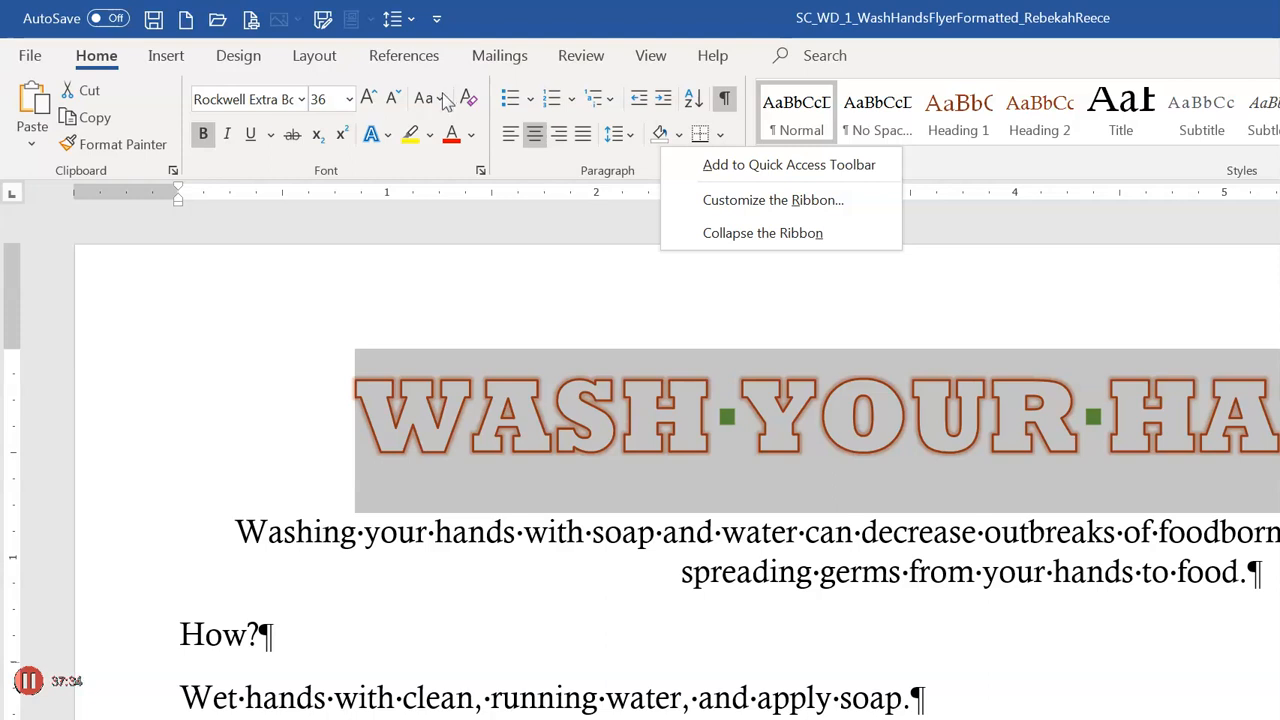
key("Down")
key("Down")
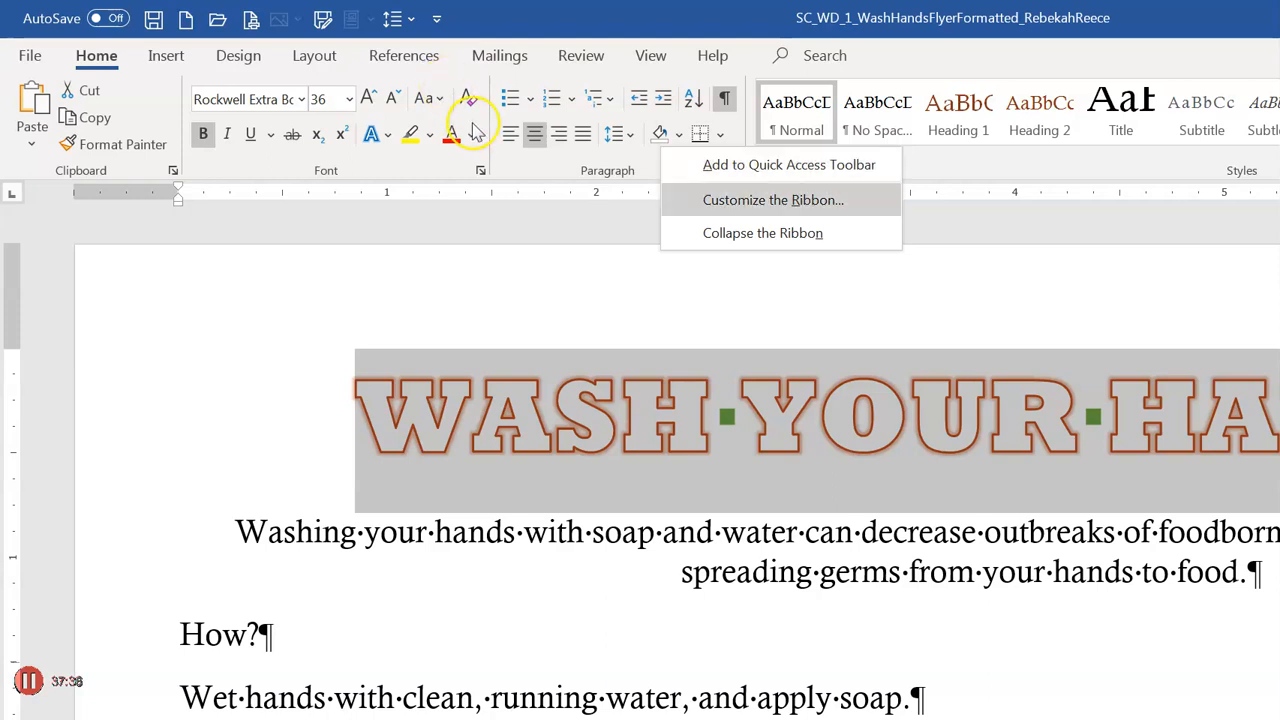
key("Up")
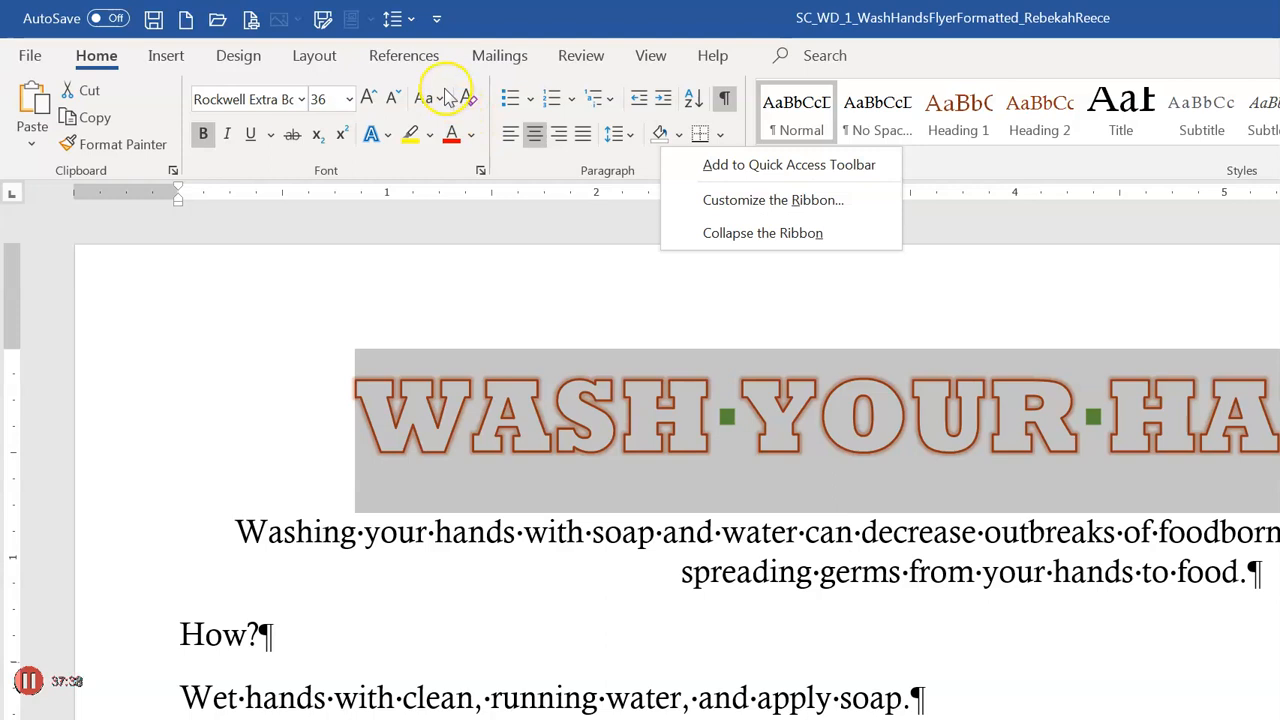
key("Escape")
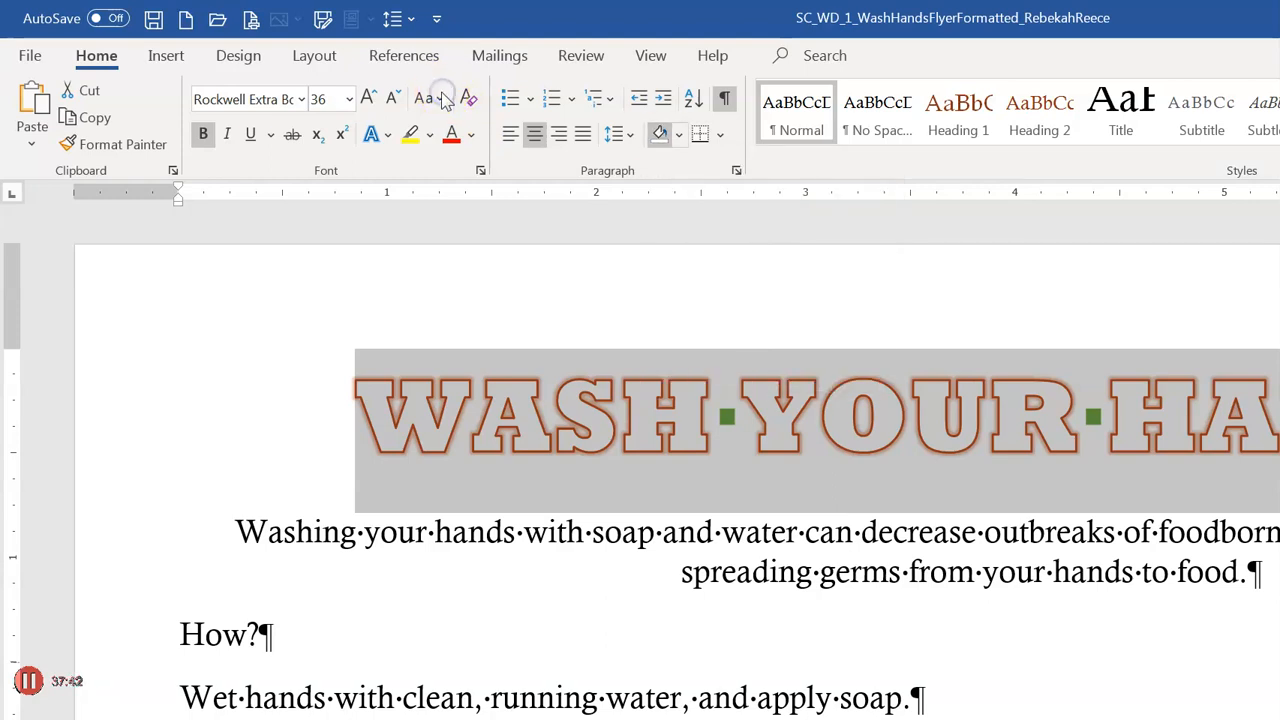
key("alt+Down")
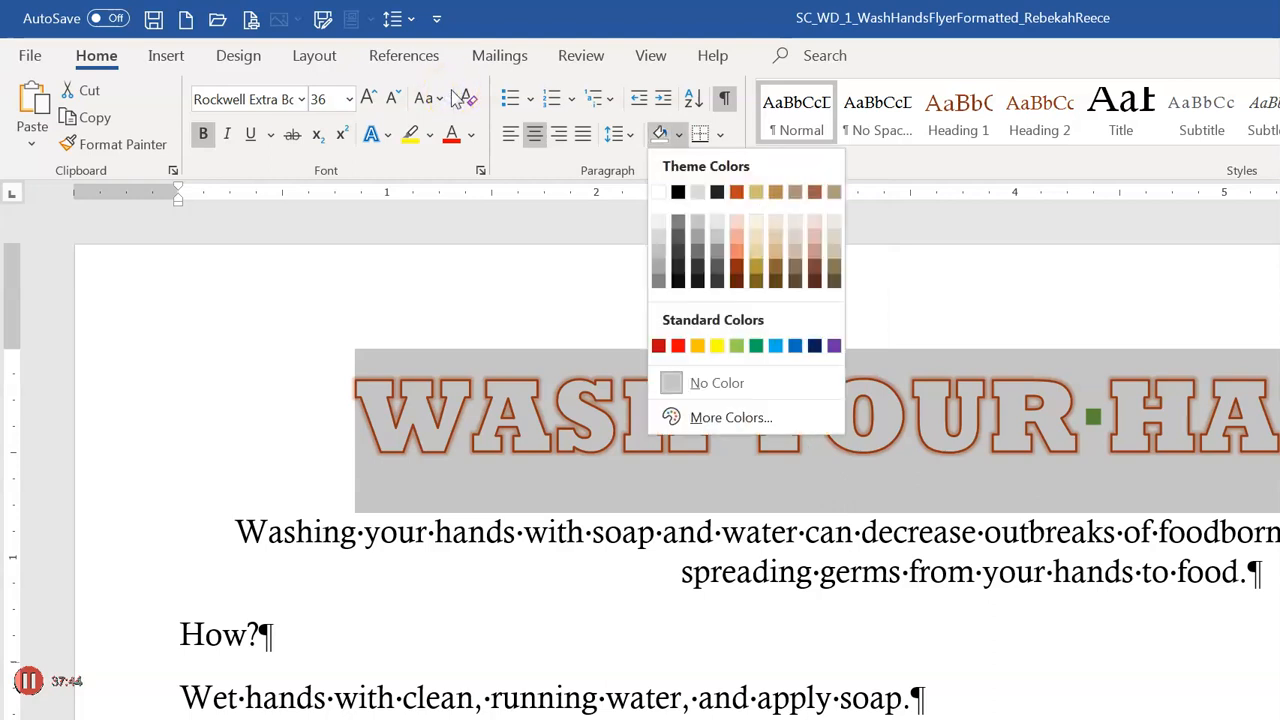
- Preview the theme shading colors on the headline, including Brown, Accent 6 and Brown, Accent 1
key("Down")
key("Right")
key("Down")
key("Up")
key("Left")
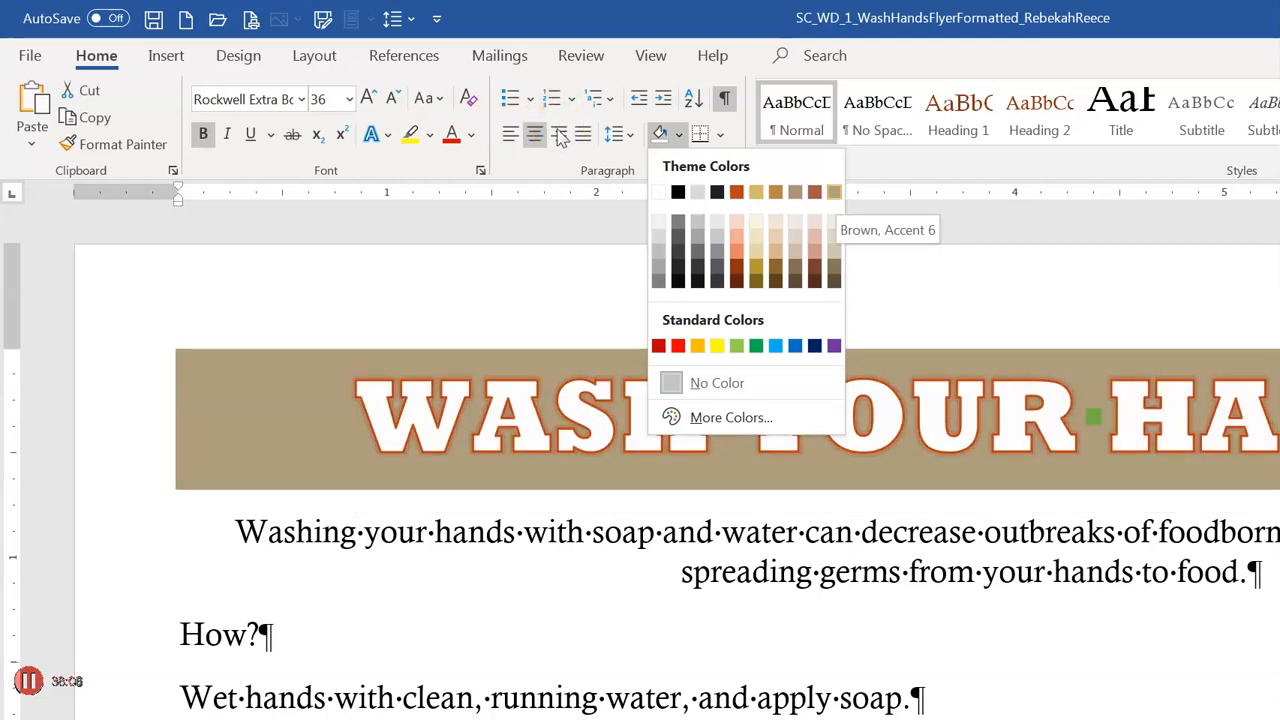
key("Left")
key("Left")
key("Left")
key("Left")
key("Left")
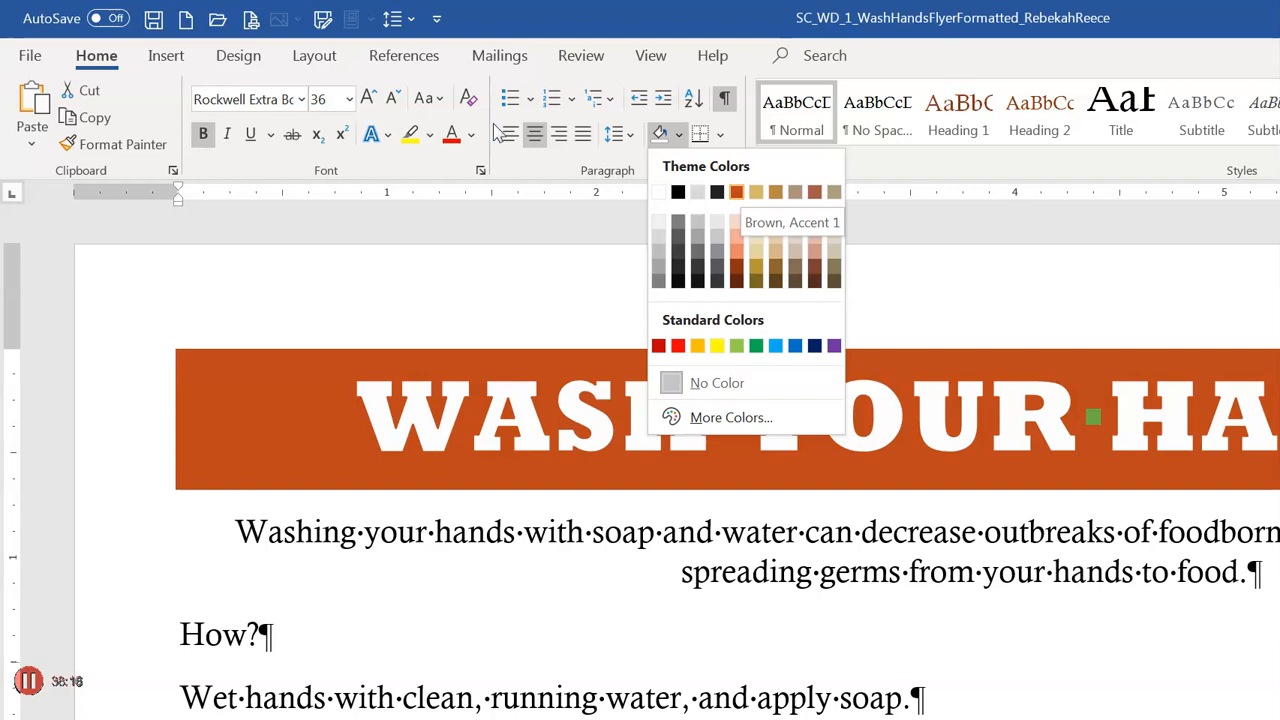
- Preview White, Background 1; Black, Text 1; and Light Gray, Background 2 shading on the headline, then dismiss the color choices
key("Left")
key("Left")
key("Left")
key("Left")
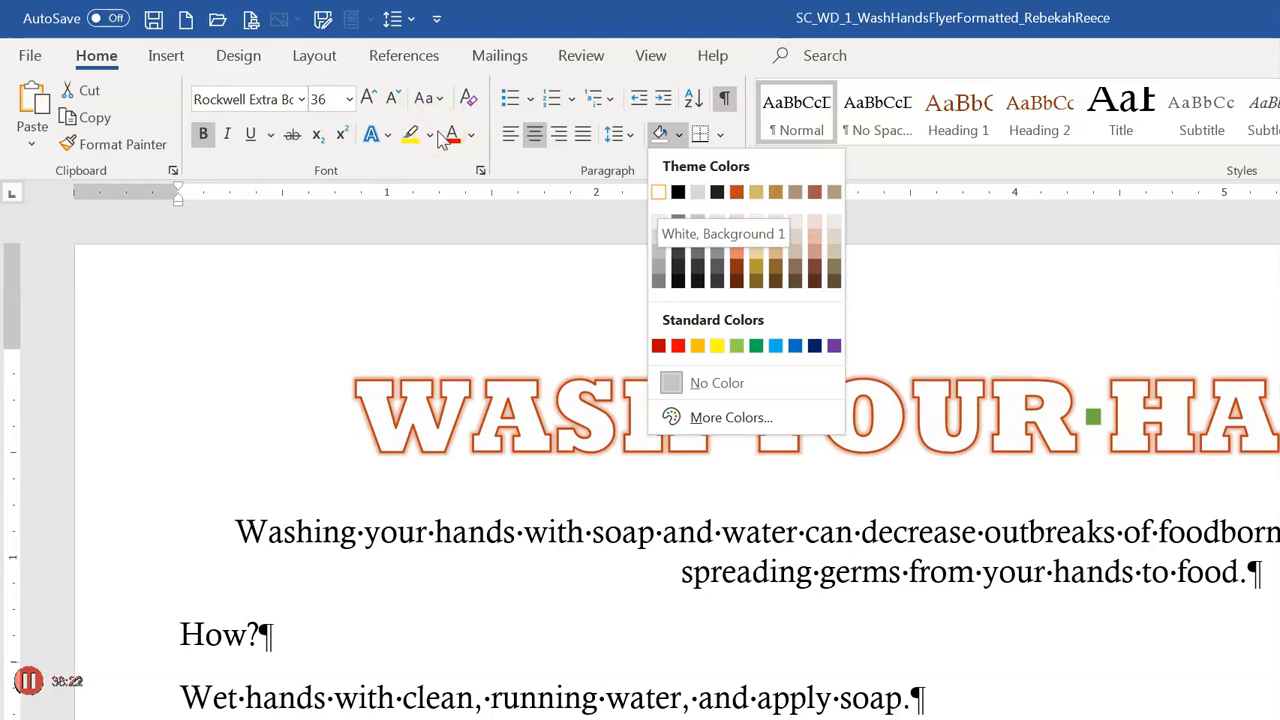
key("Right")
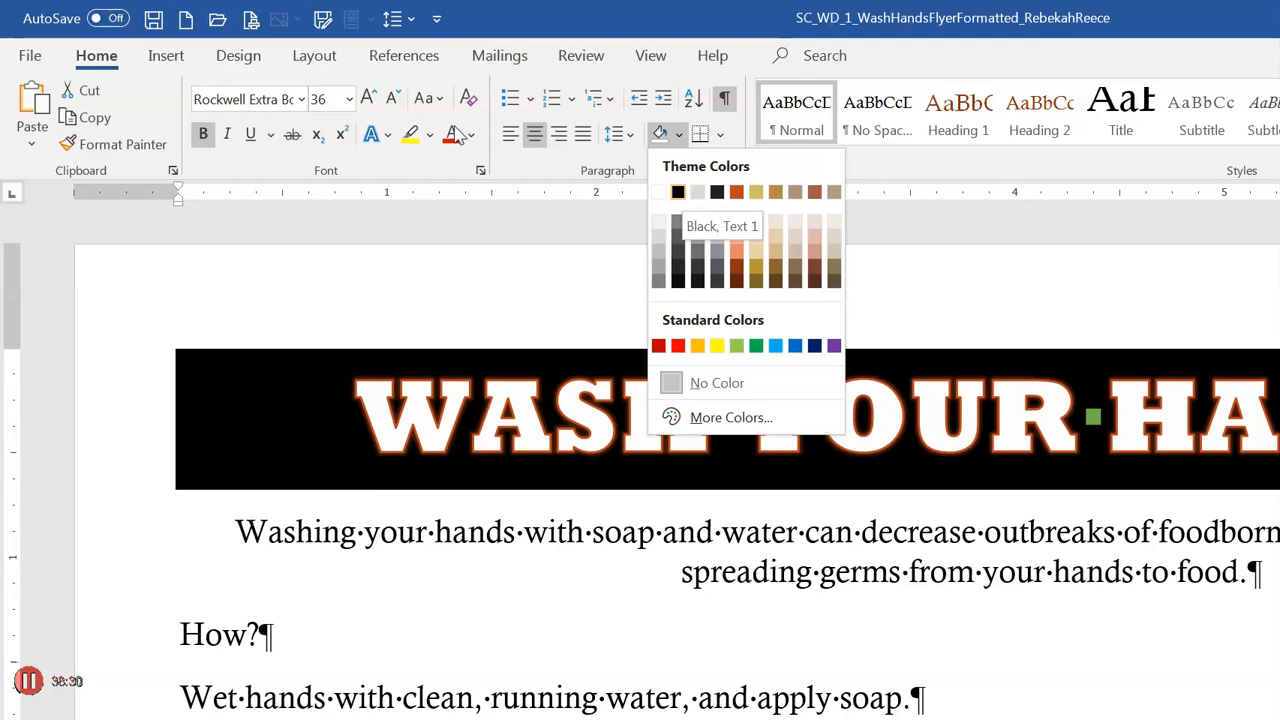
key("Right")
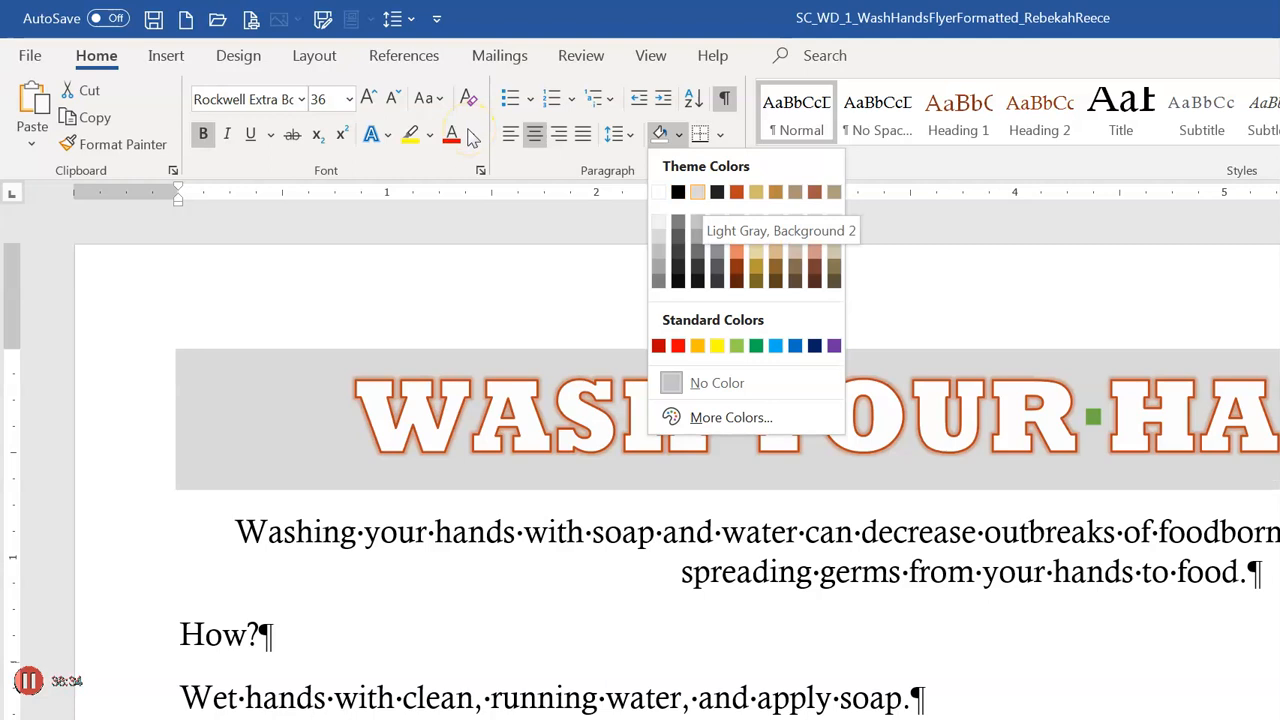
key("Right")
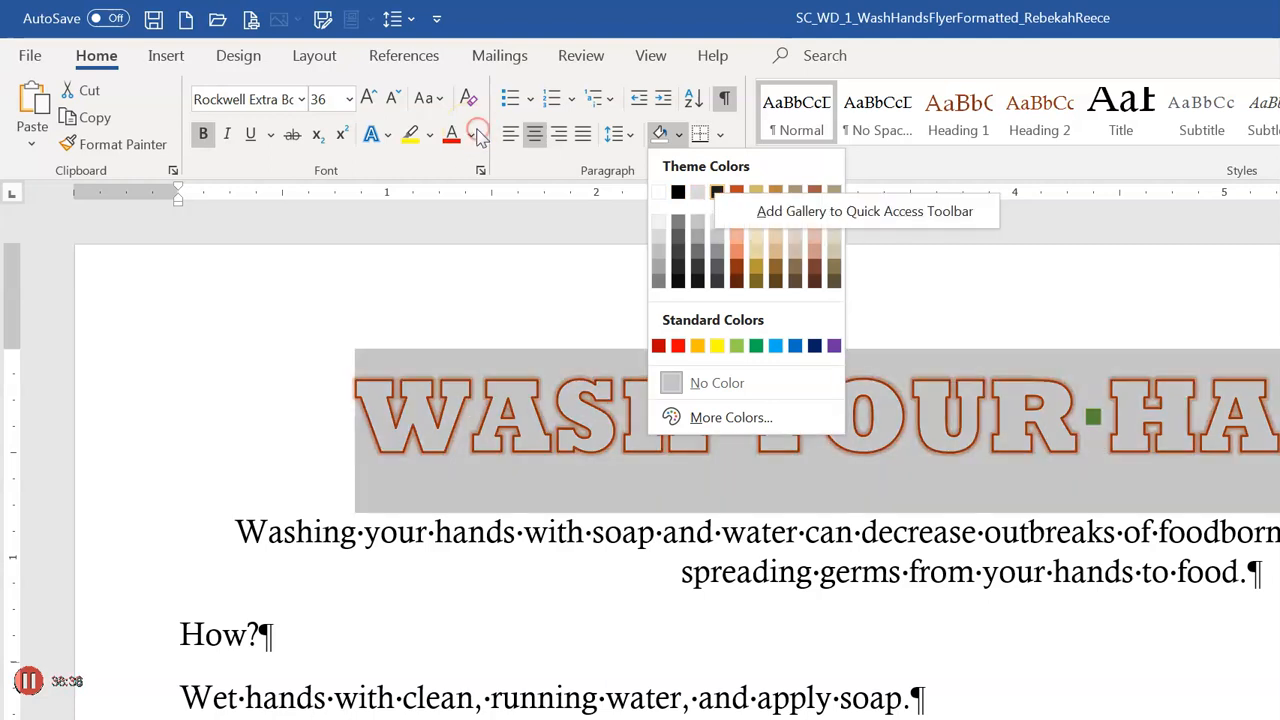
left_click(395, 172)
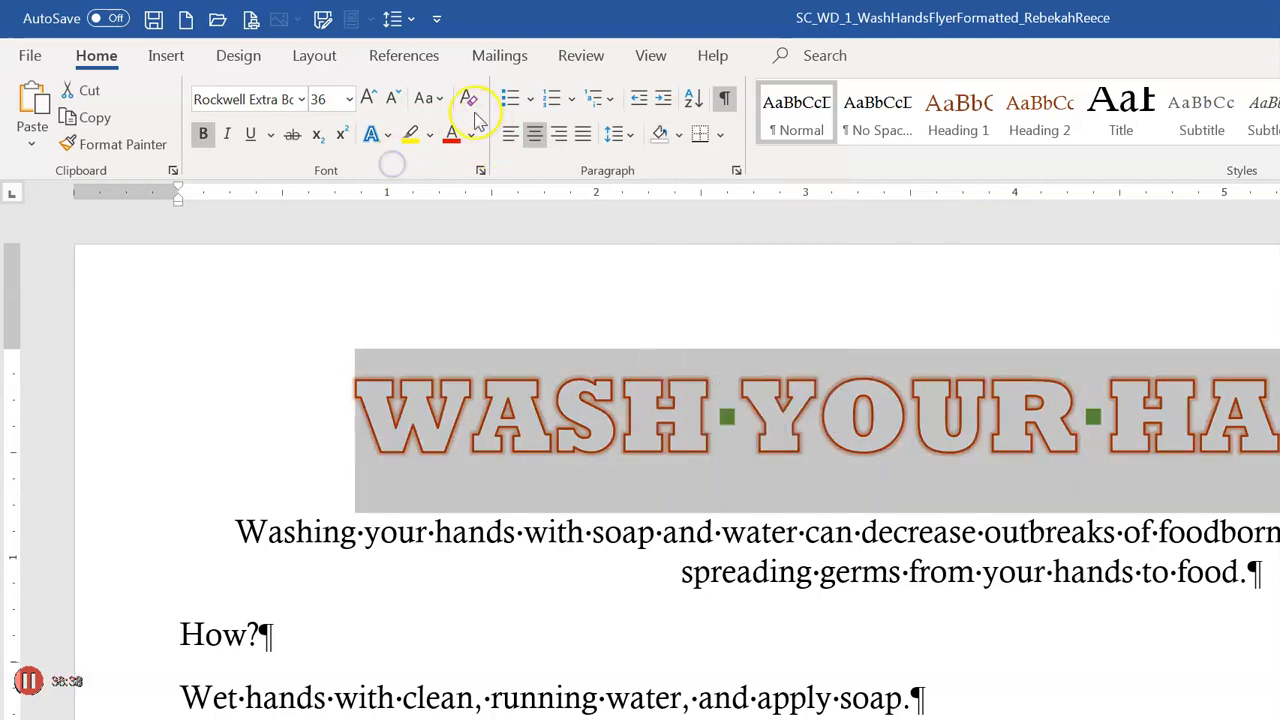
- Reopen the headline's shading colors, preview Dark Gray, Text 2 and Black, Text 1, and close the choices without applying any
key("alt+h")
key("h")
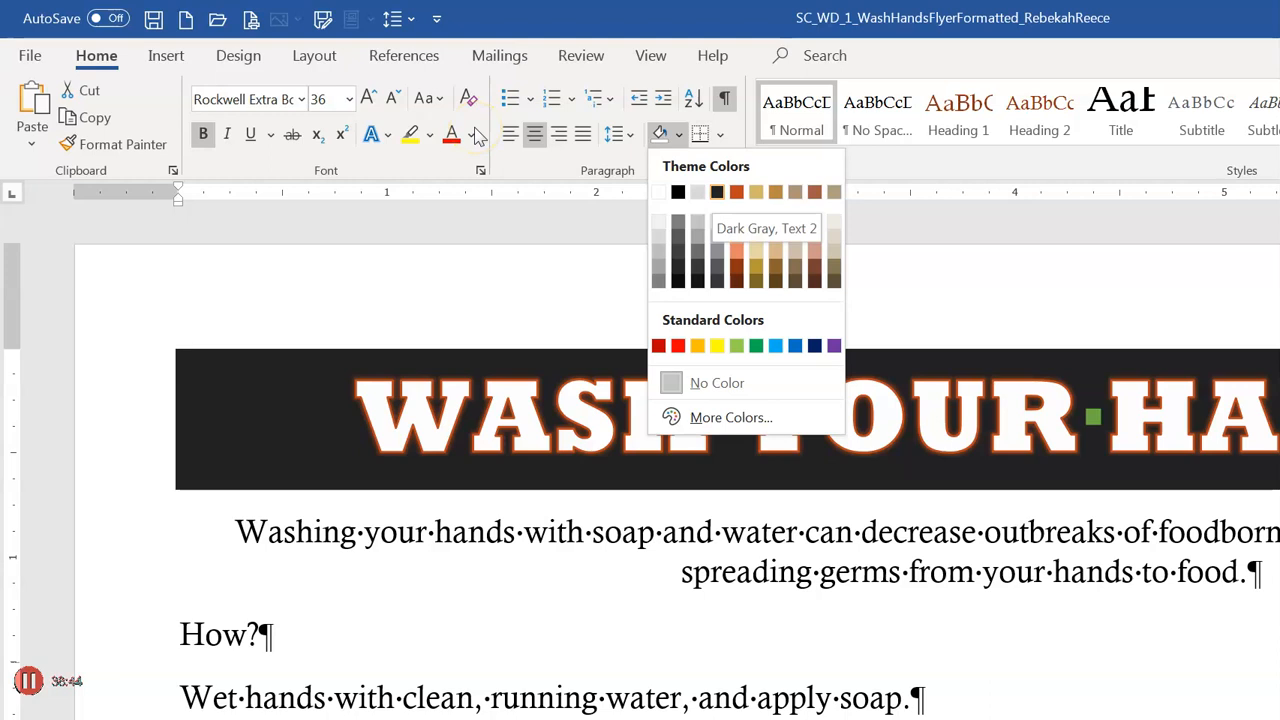
key("Left")
key("Left")
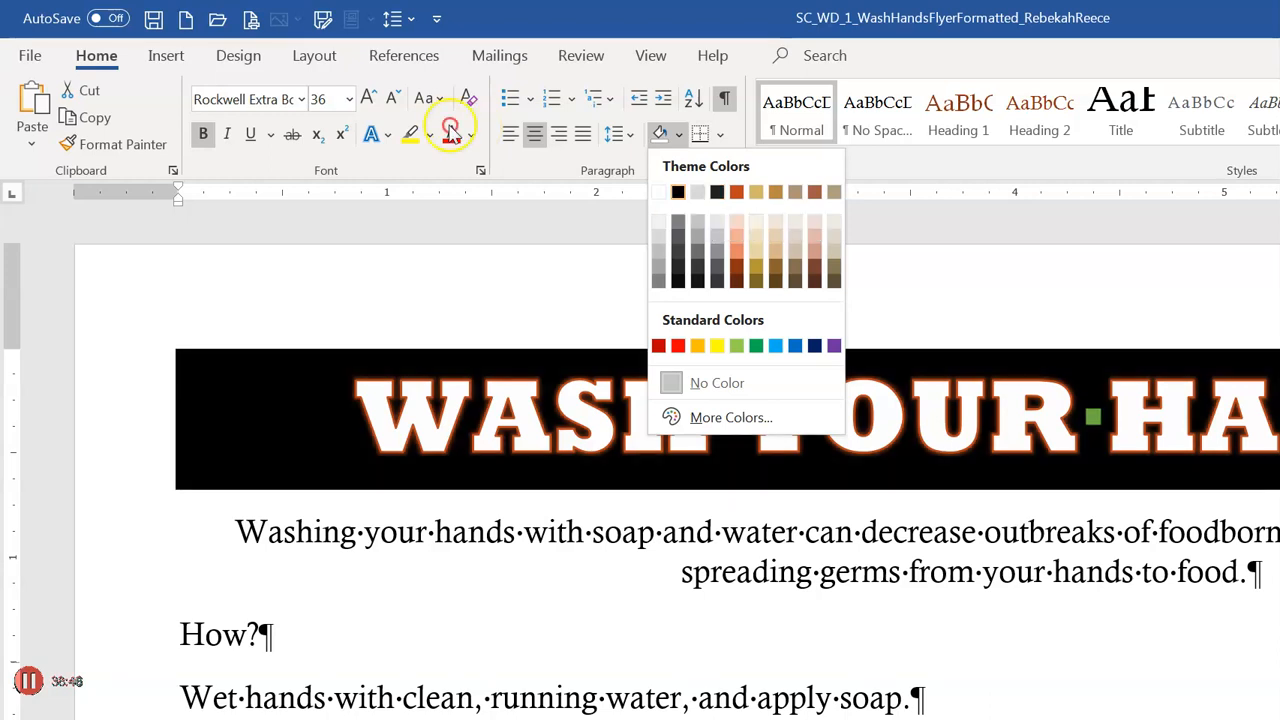
key("shift+F10")
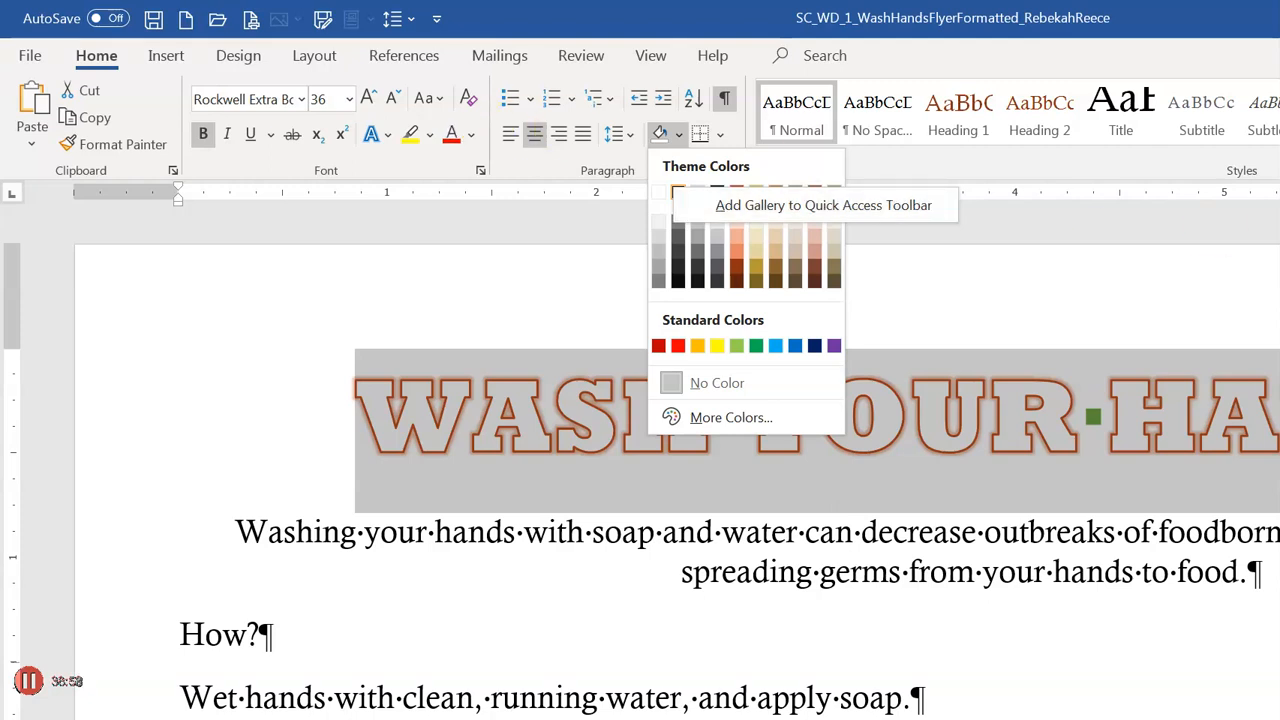
key("alt+Tab")
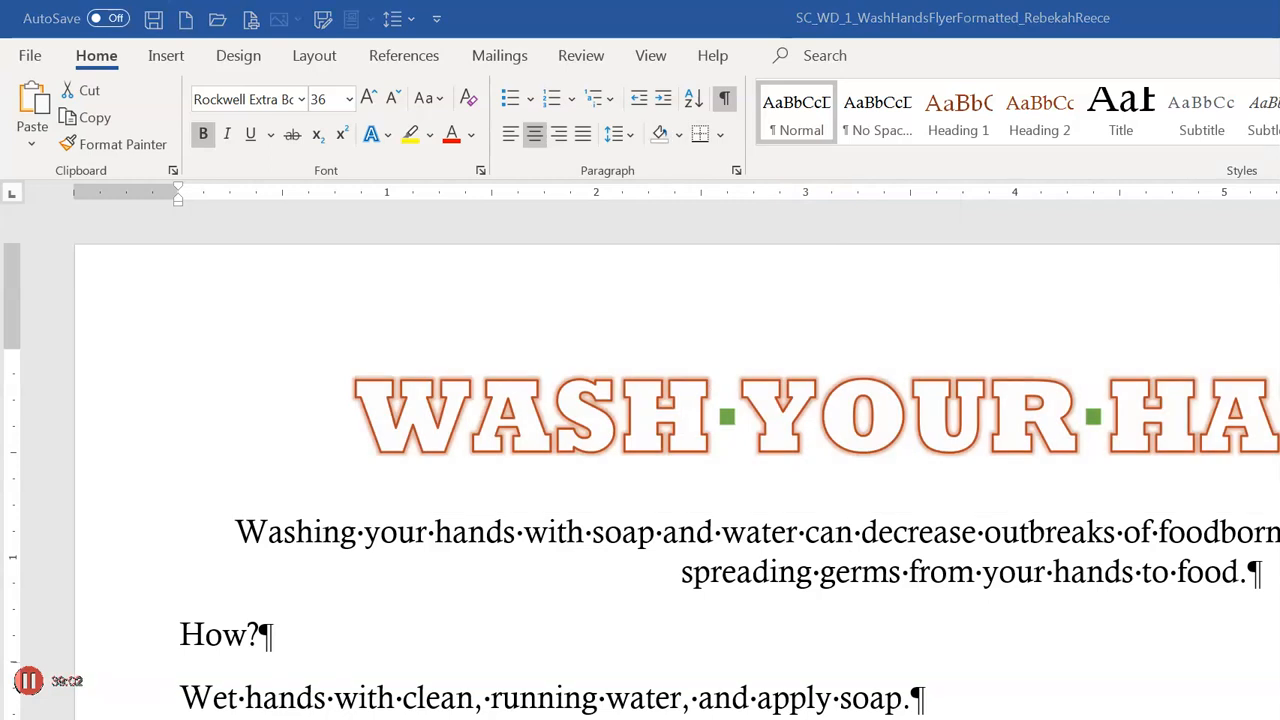
left_click(421, 304)
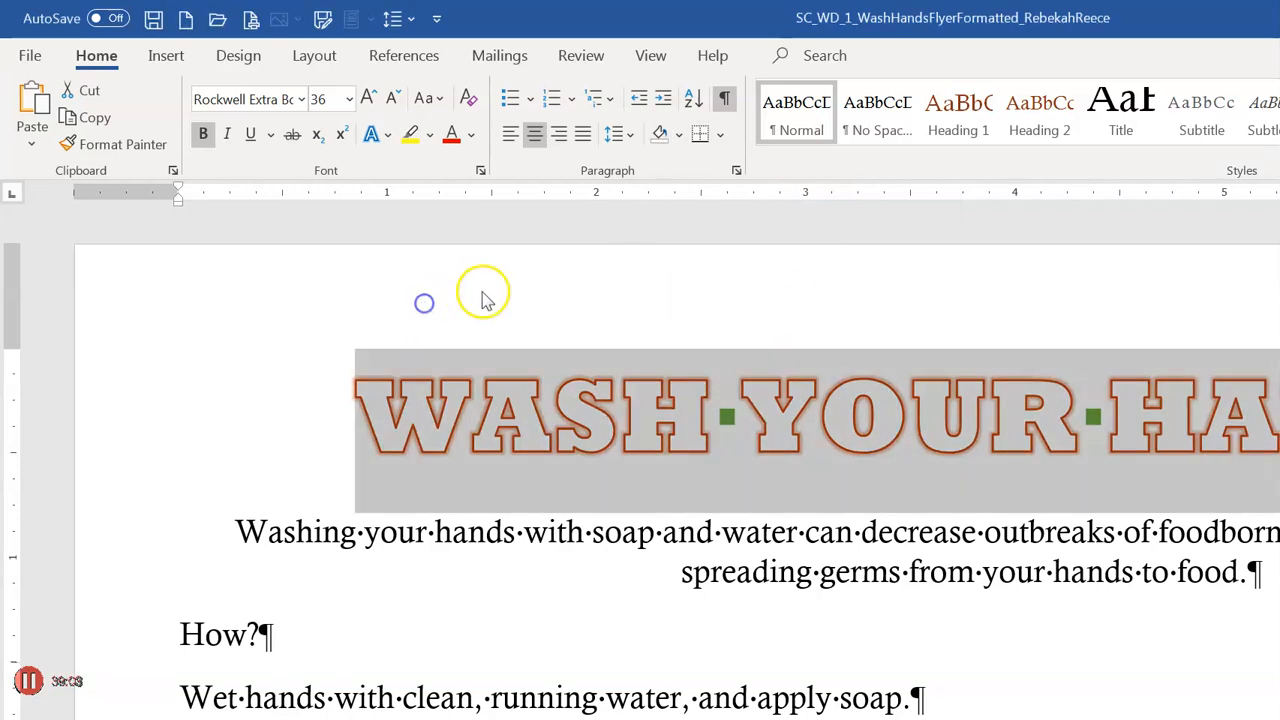
left_click(550, 257)
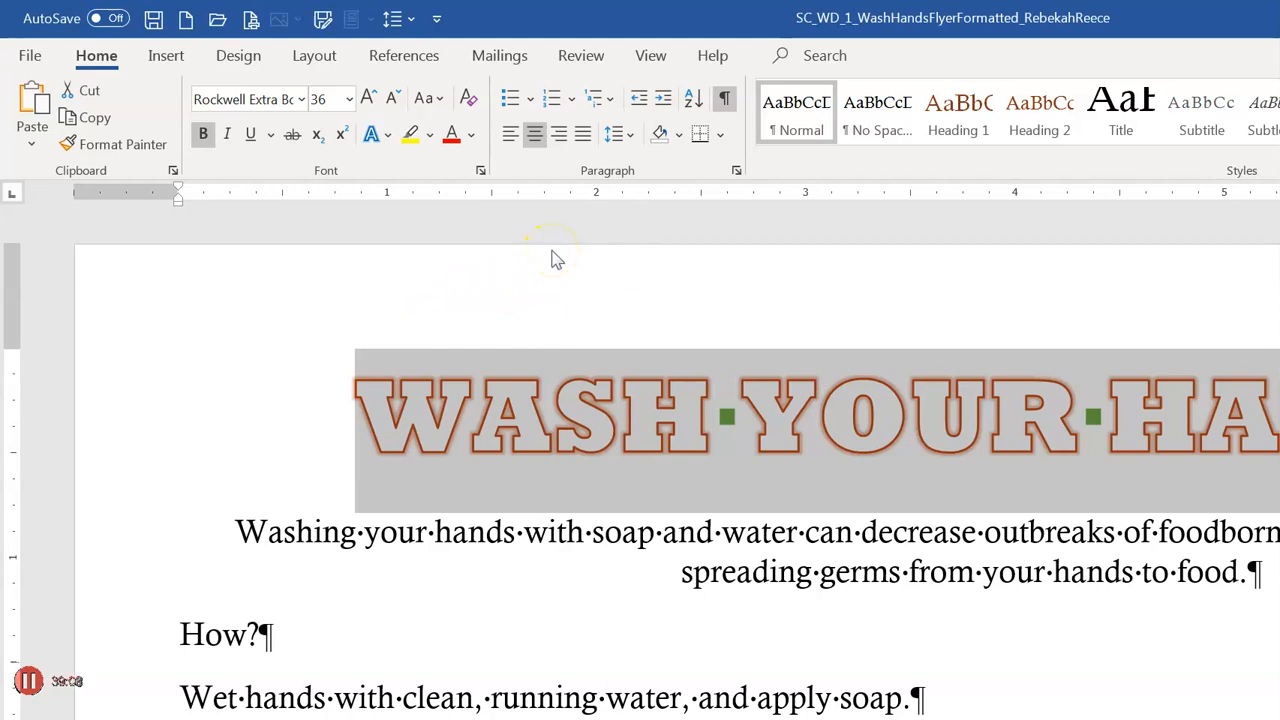
left_click(679, 134)
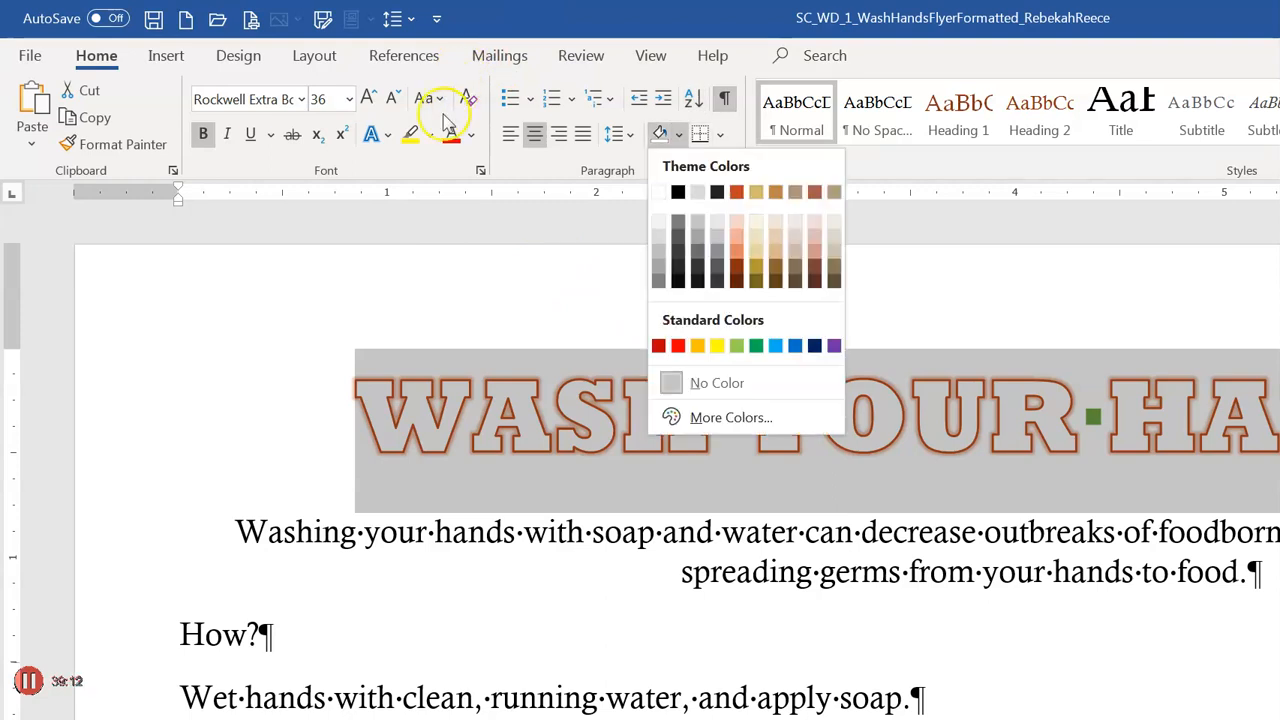
left_click(745, 512)
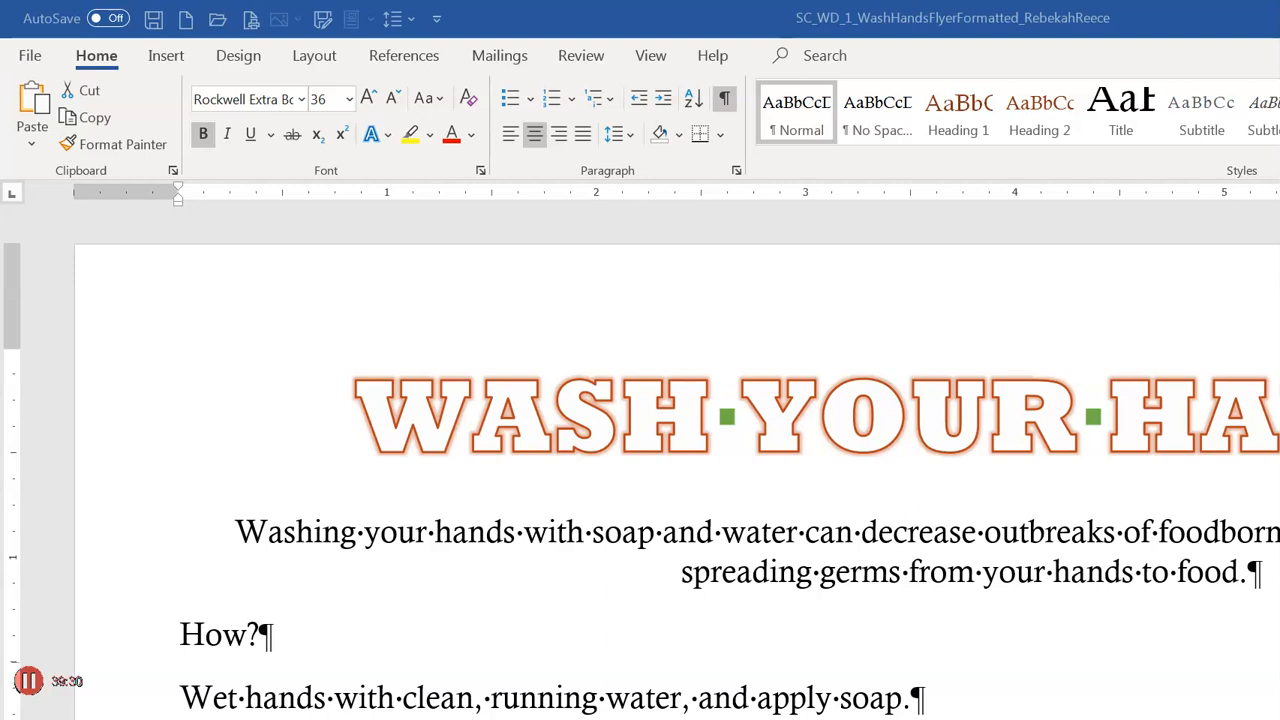
- Apply Brown, Accent 4 paragraph shading to the headline
left_click(177, 409)
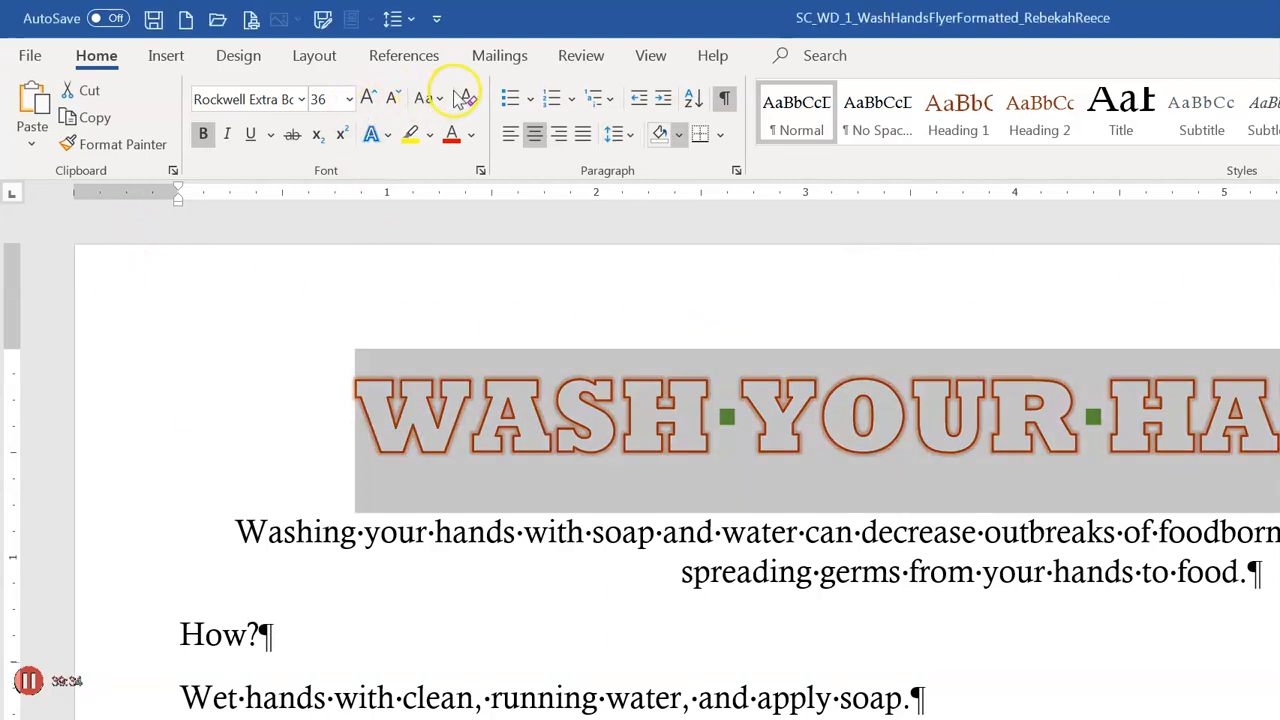
left_click(679, 134)
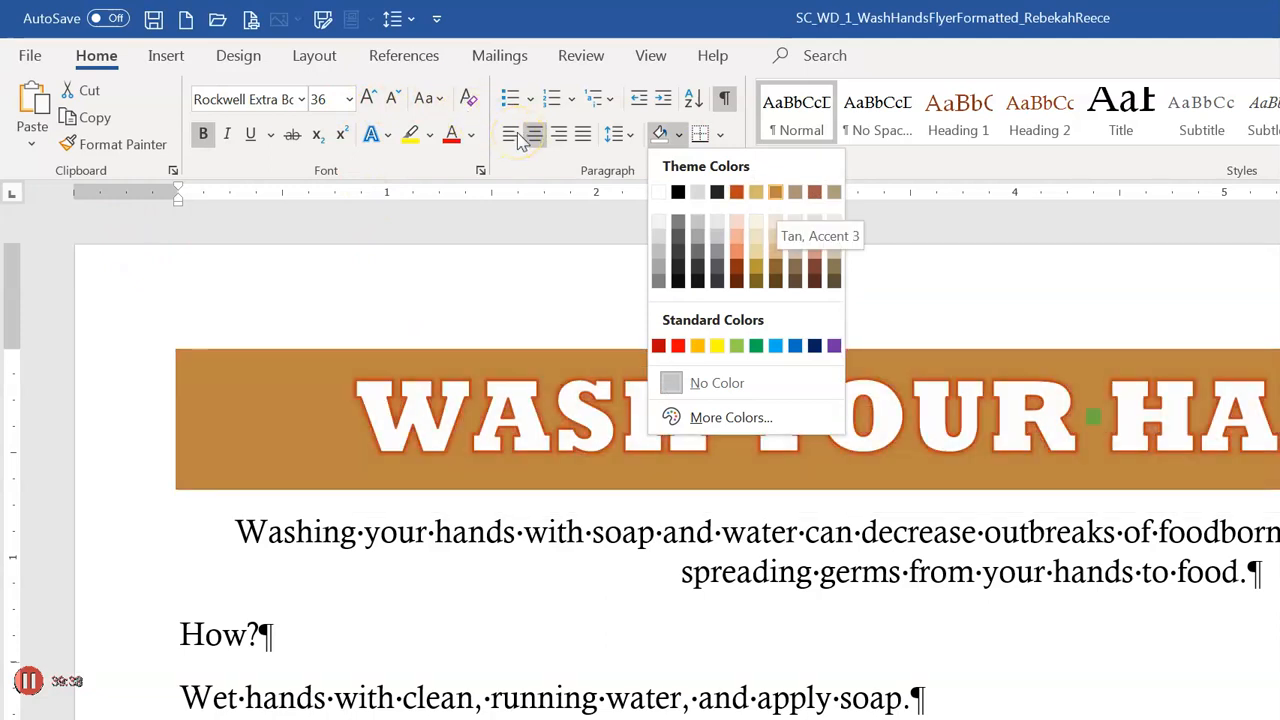
right_click(776, 192)
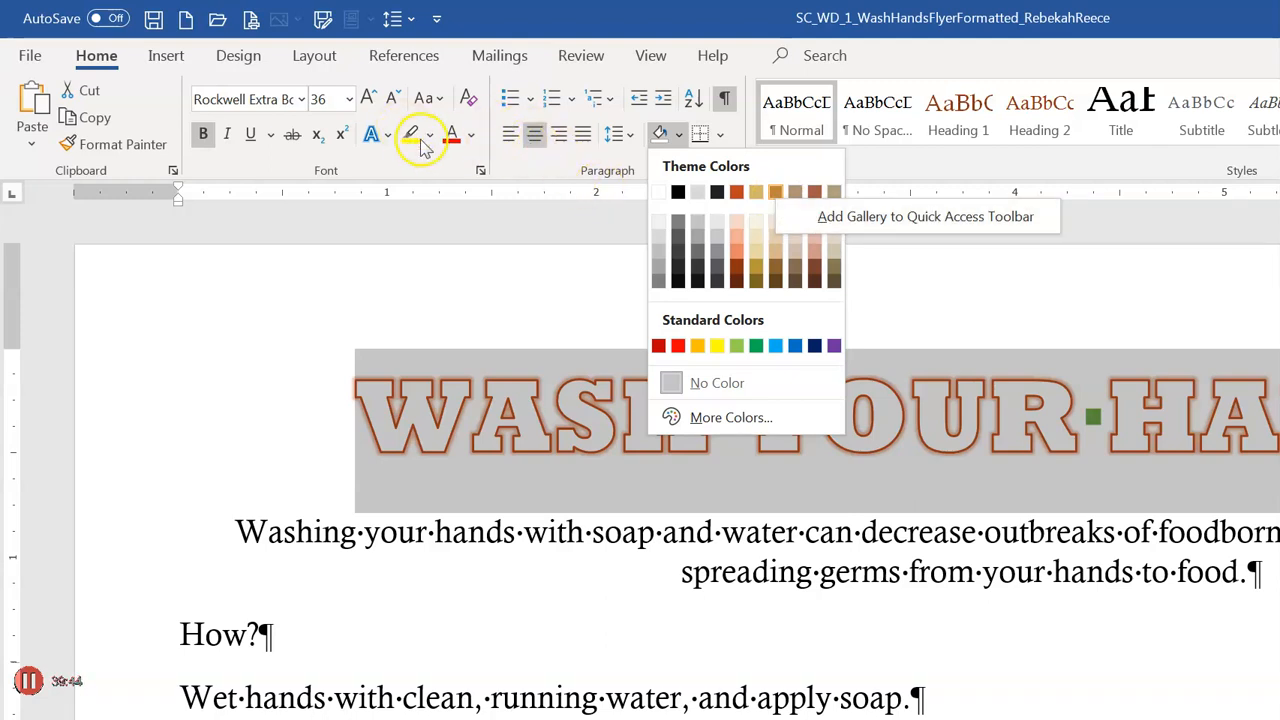
left_click(532, 132)
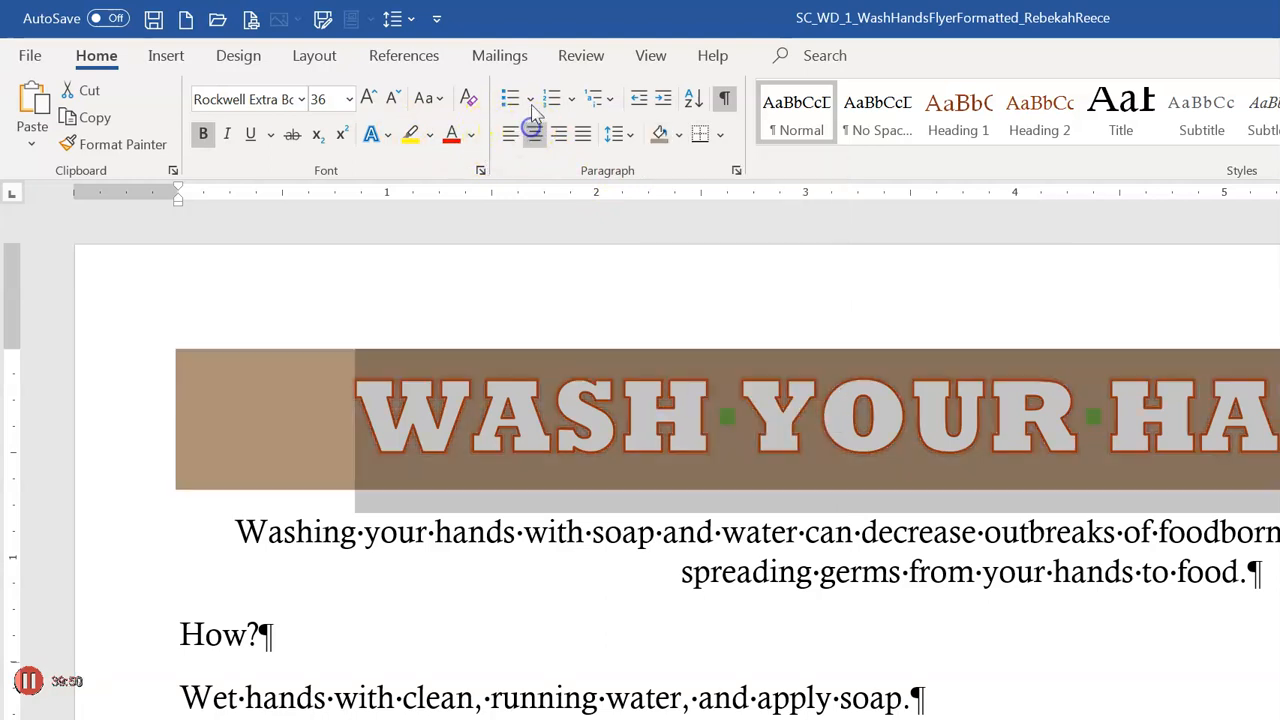
left_click(679, 134)
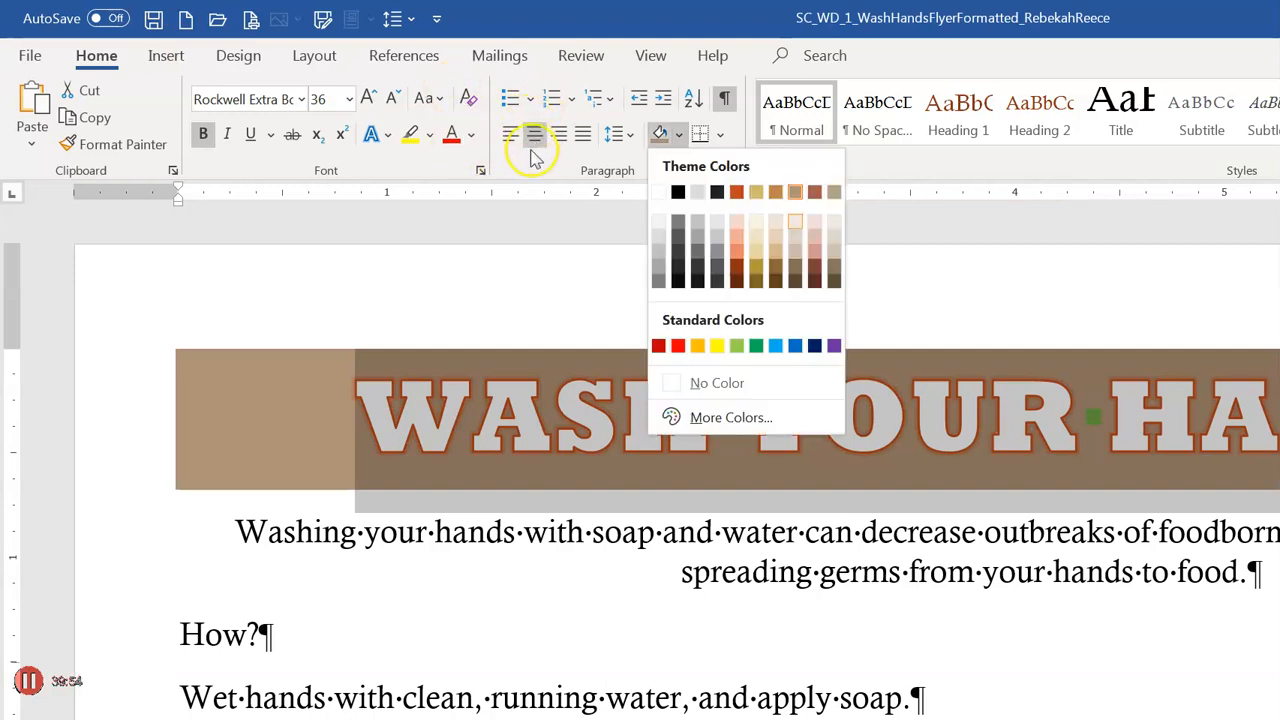
right_click(795, 222)
key("Escape")
key("Escape")
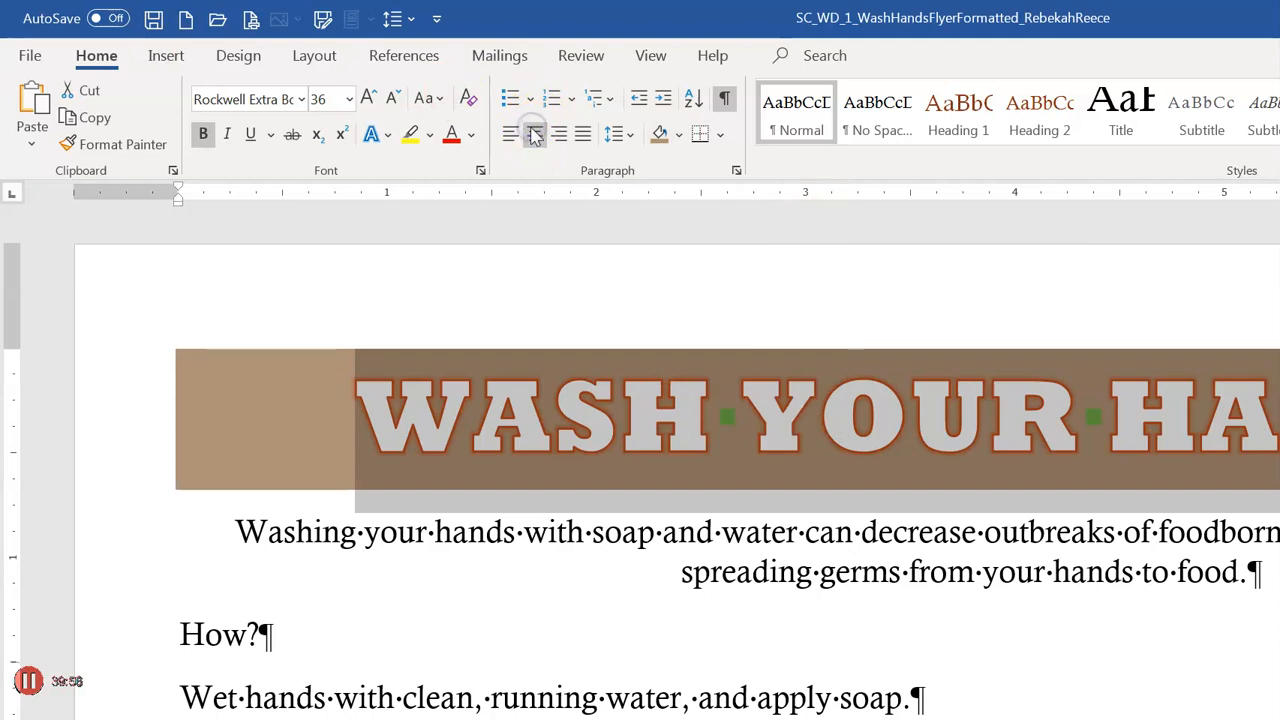
- Compare the lighter and darker Brown, Accent 4 shades and set the headline's paragraph shading to Brown, Accent 4, Darker 25%
left_click(679, 134)
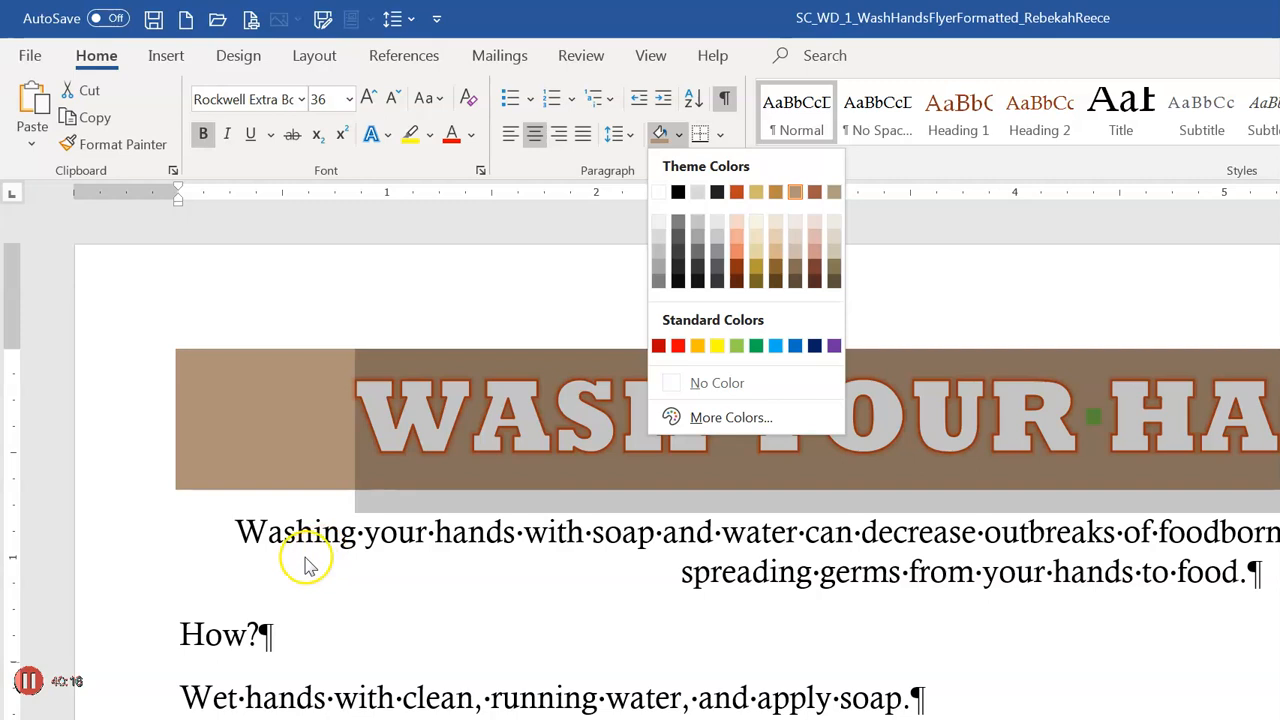
key("Up")
key("Up")
key("Up")
key("Right")
key("Right")
key("Right")
key("Right")
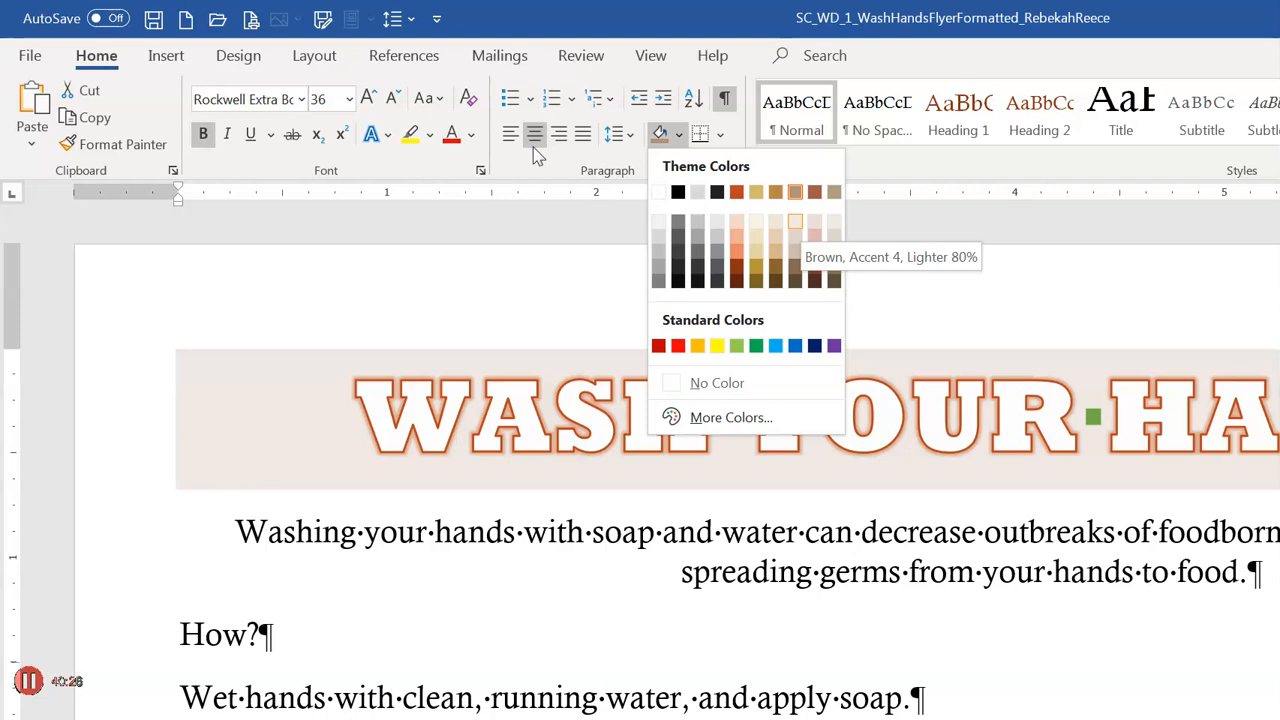
key("Down")
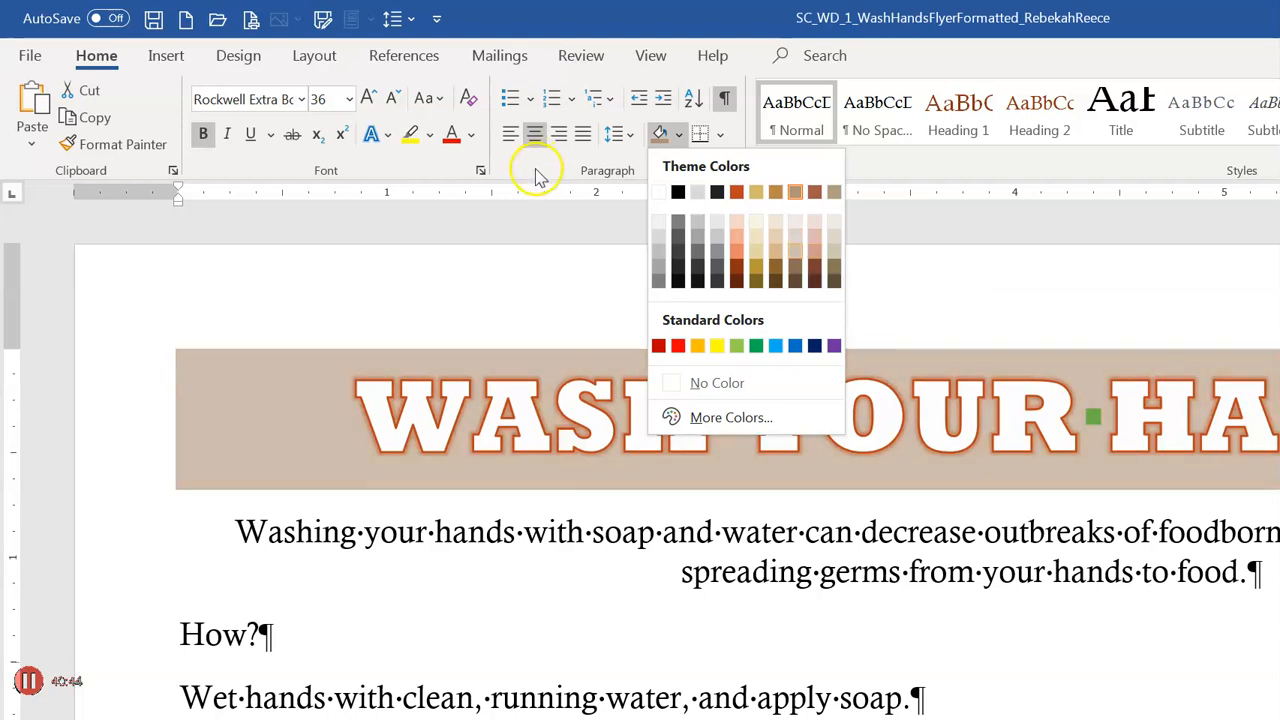
key("Down")
key("Down")
key("Down")
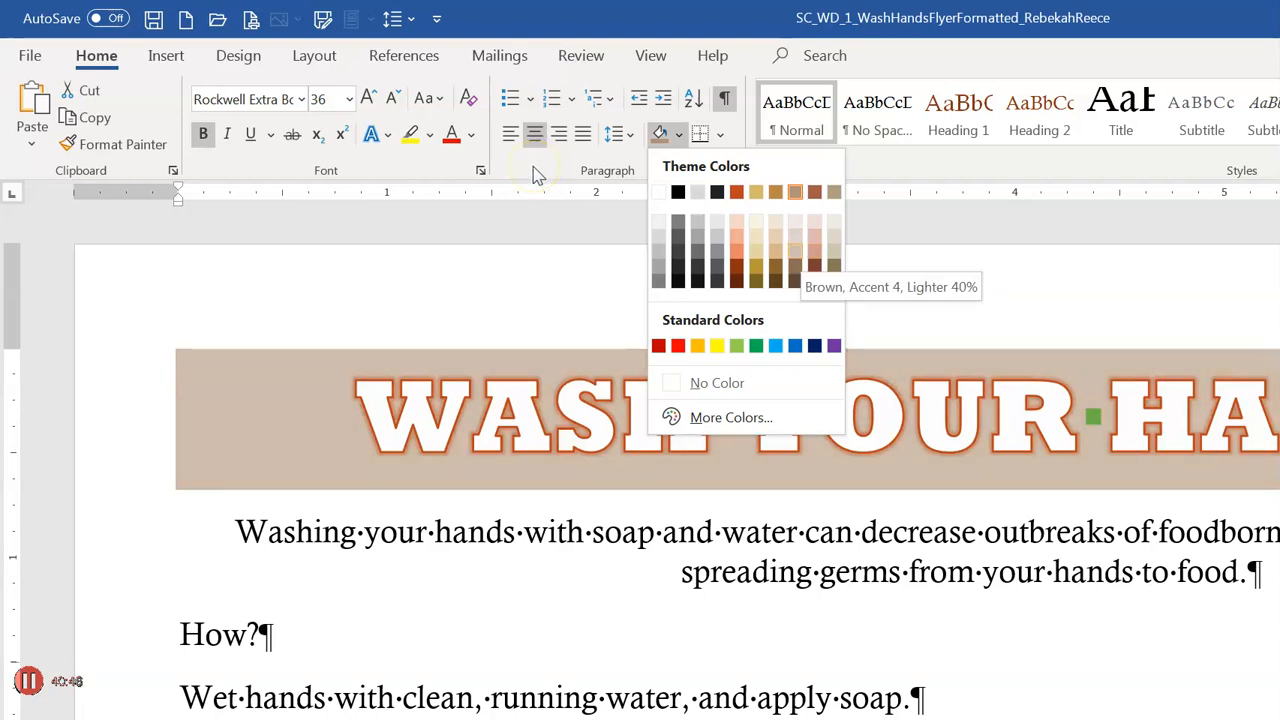
key("Down")
key("Down")
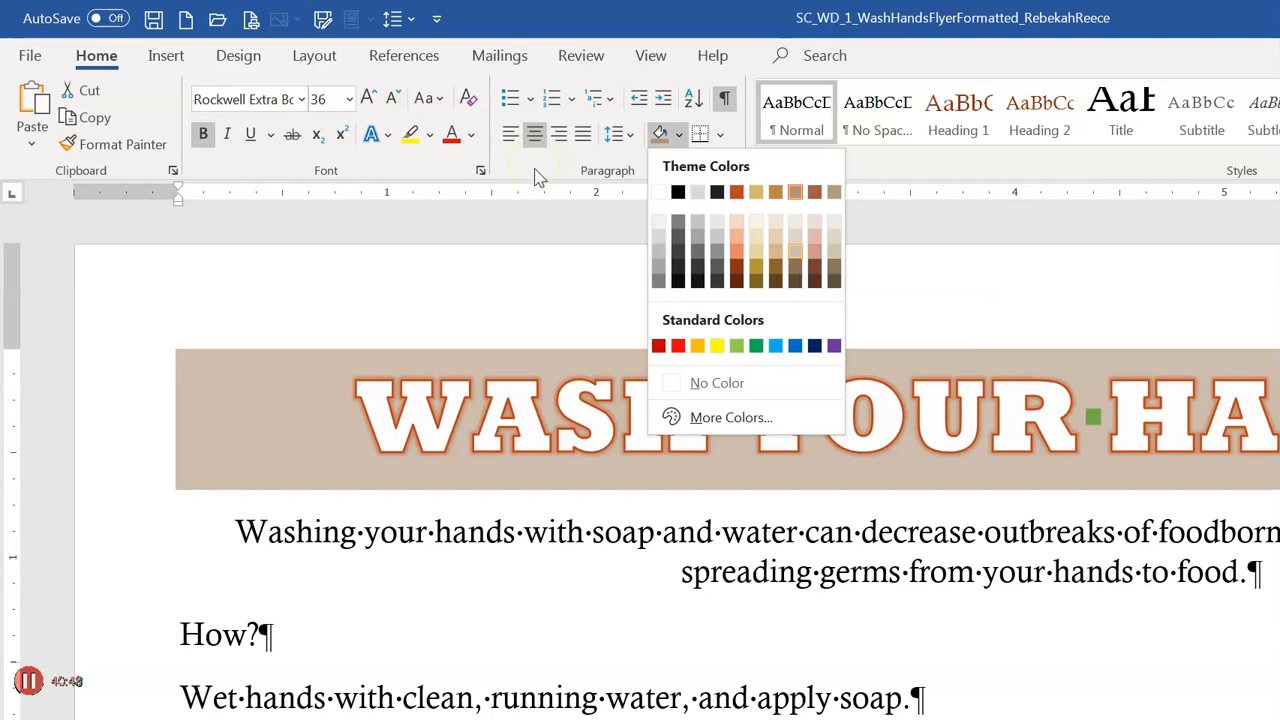
key("Up")
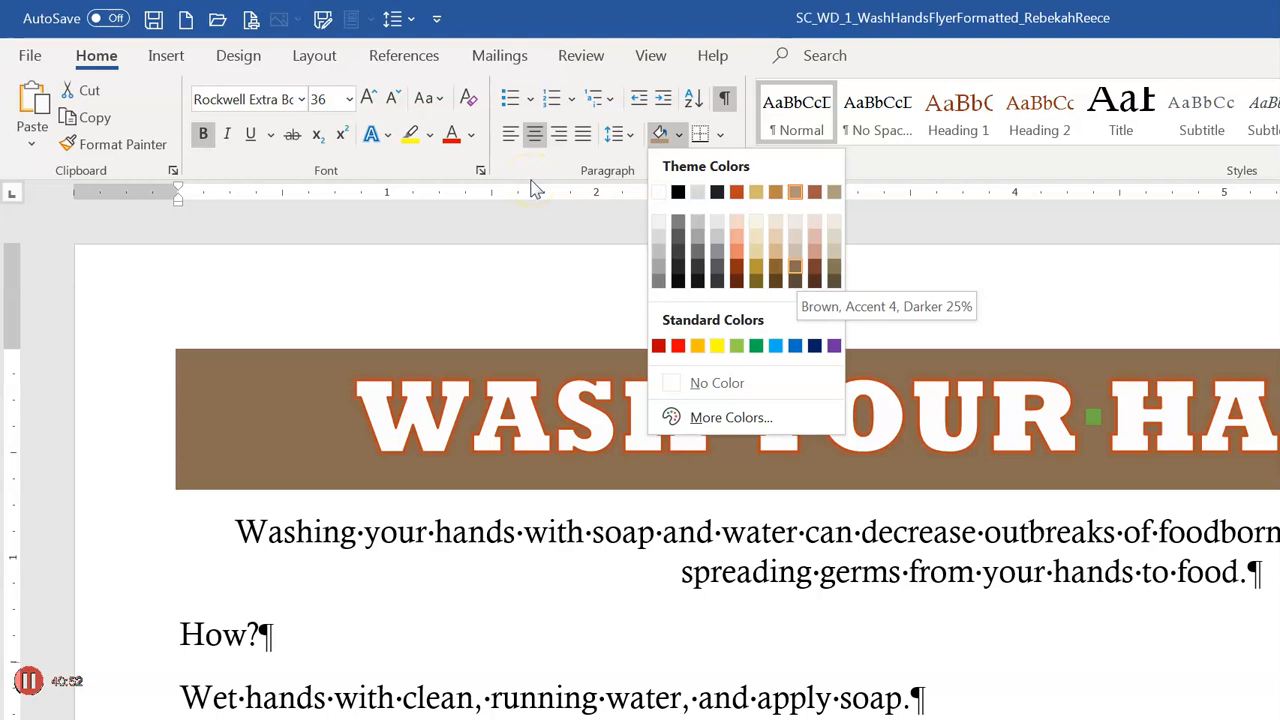
key("Down")
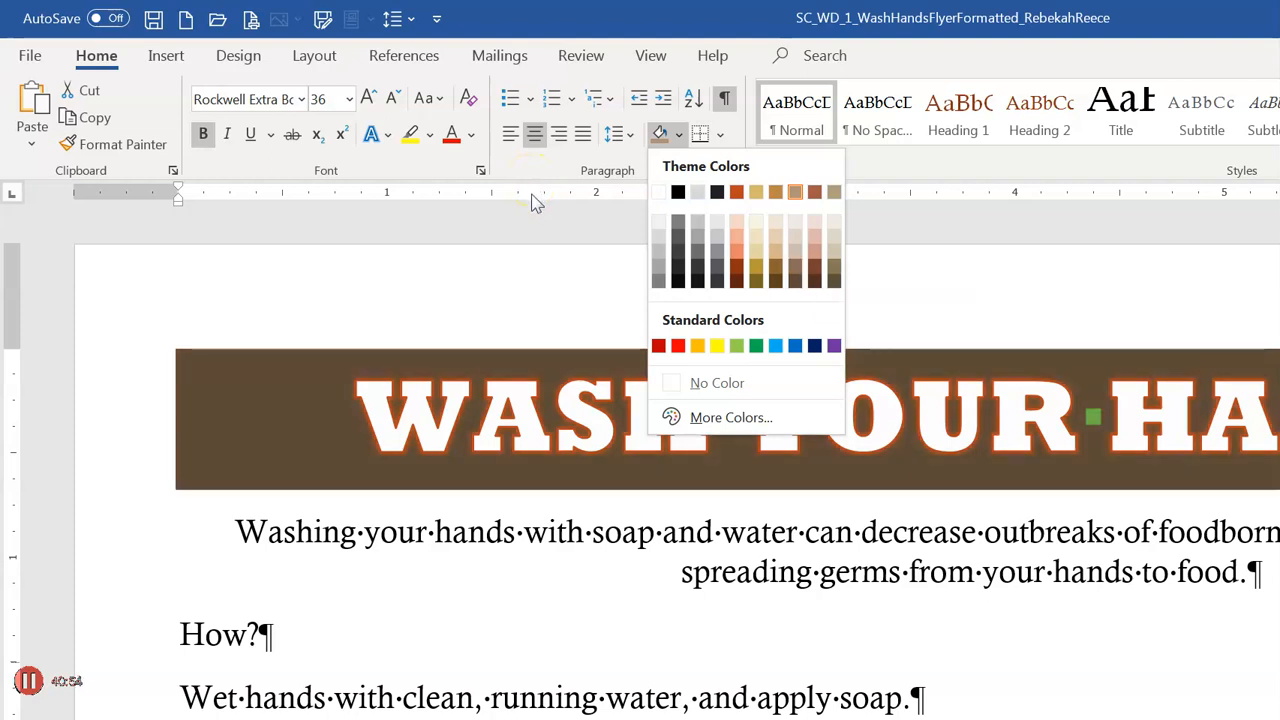
key("Up")
left_click(530, 182)
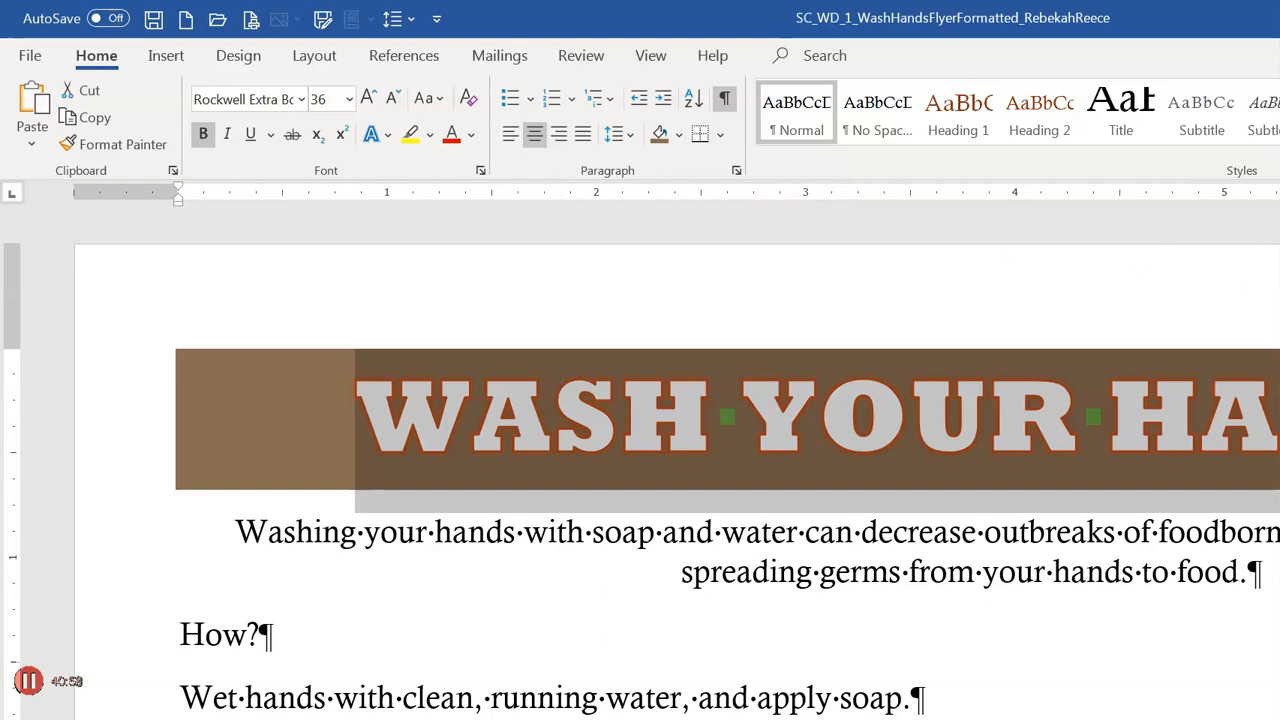
- Select the whole paragraph below the headline that begins with Washing your hands with soap and water
key("Right")
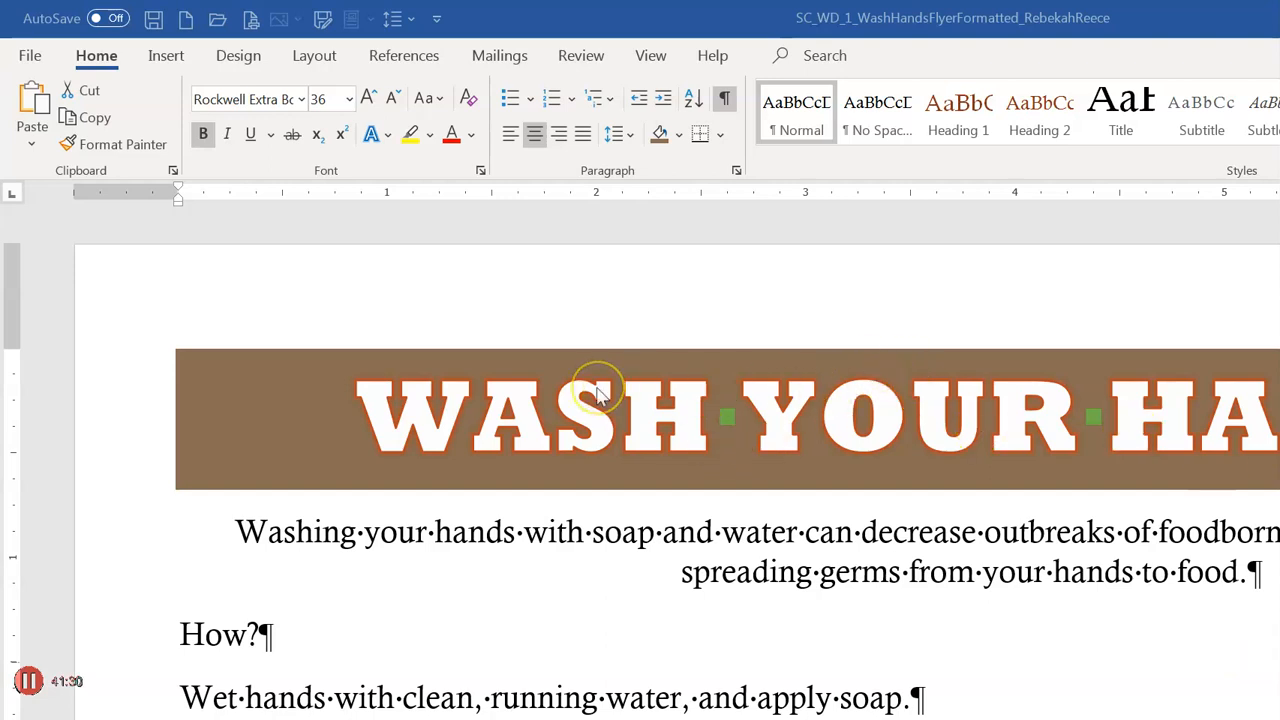
left_click(160, 350)
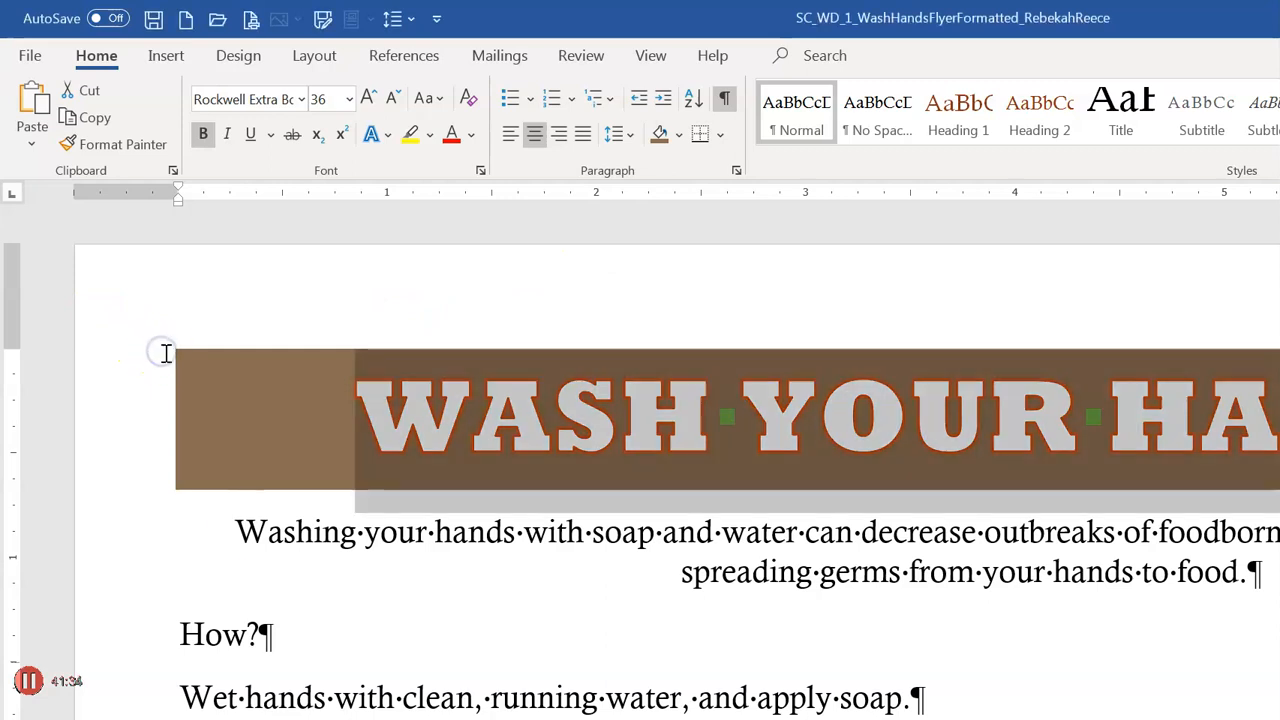
left_click_drag(166, 353, 403, 363)
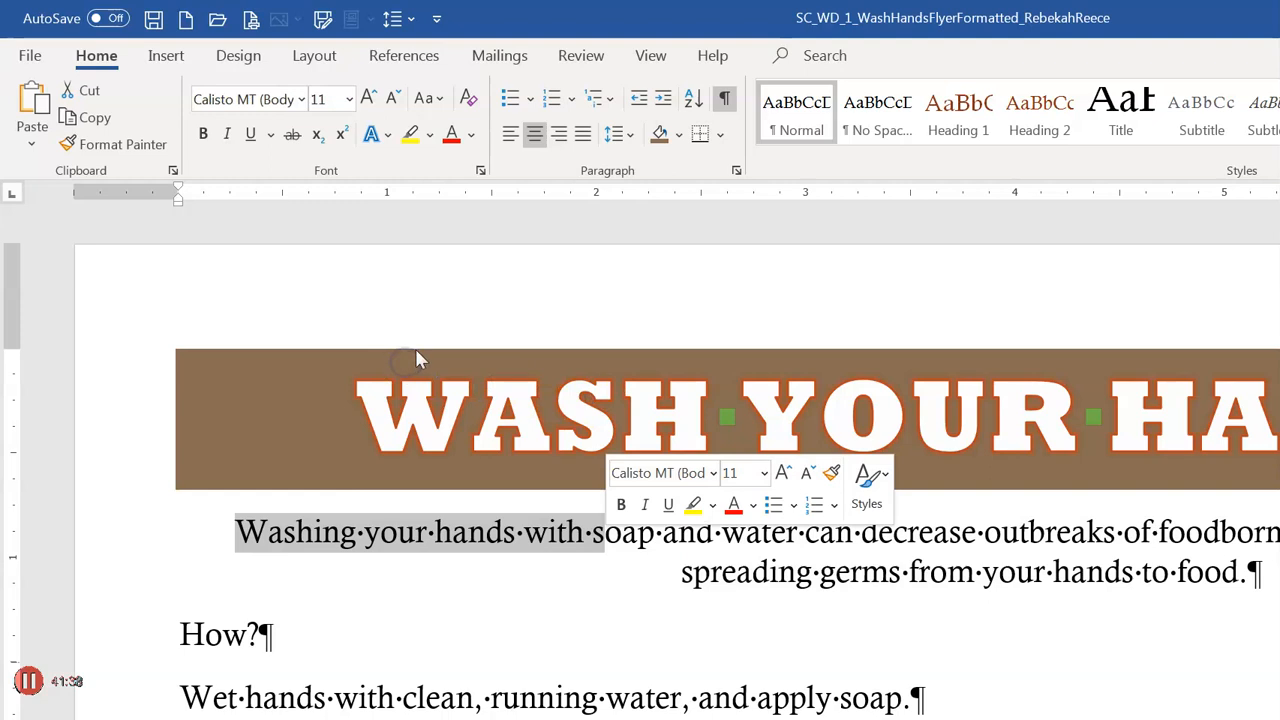
left_click(418, 358)
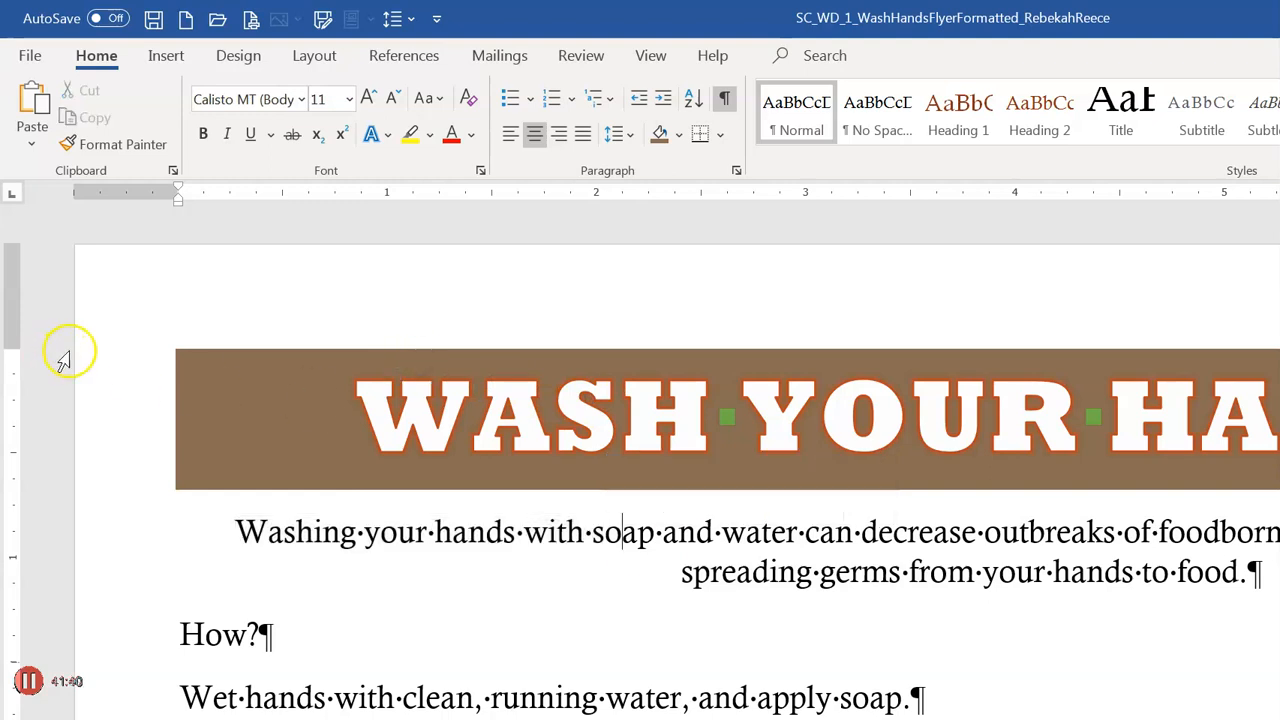
left_click_drag(66, 357, 63, 382)
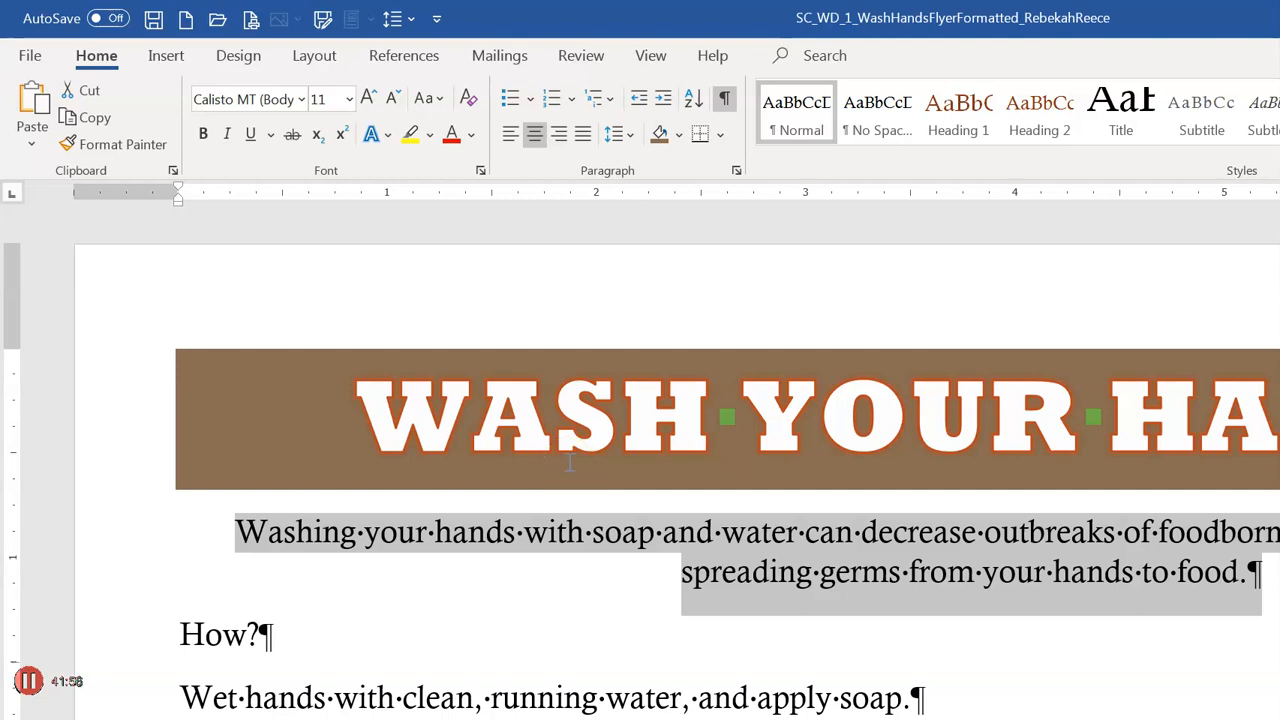
left_click(517, 362)
scroll(777, 572, "down", 4)
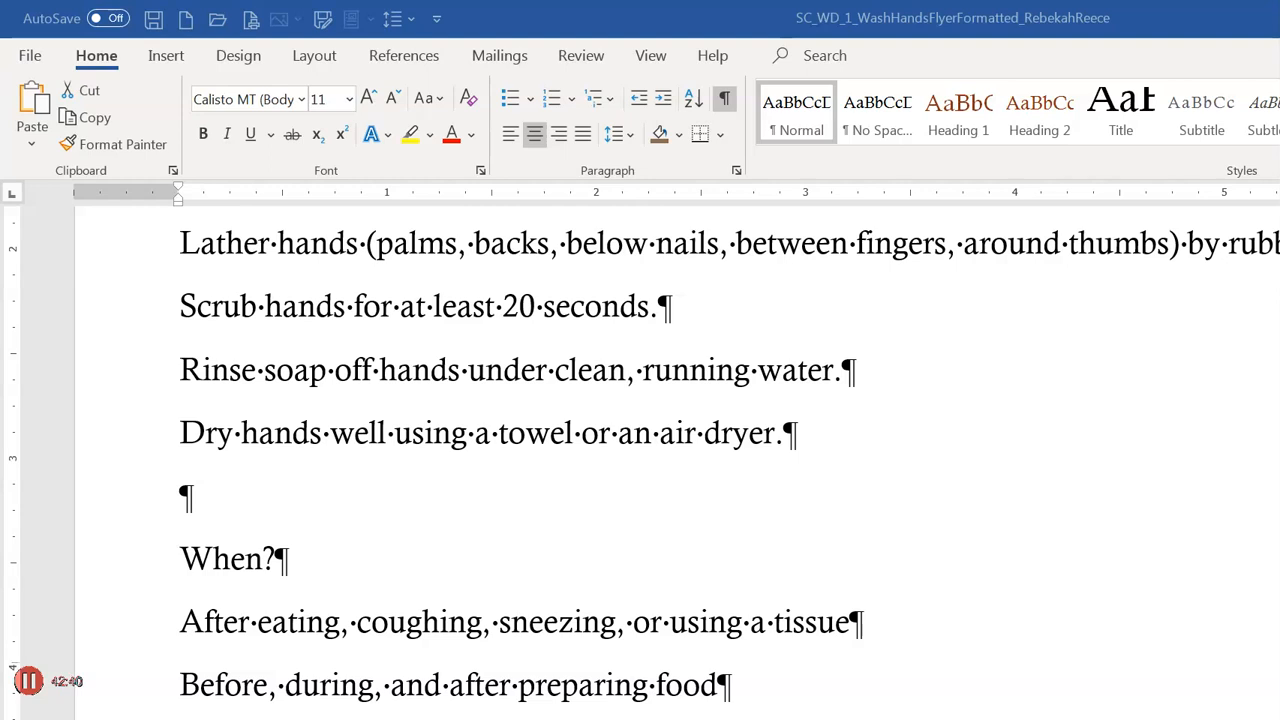
- Select the whole paragraph below the headline again, the one beginning with Washing your hands with soap and water
scroll(583, 290, "up", 1)
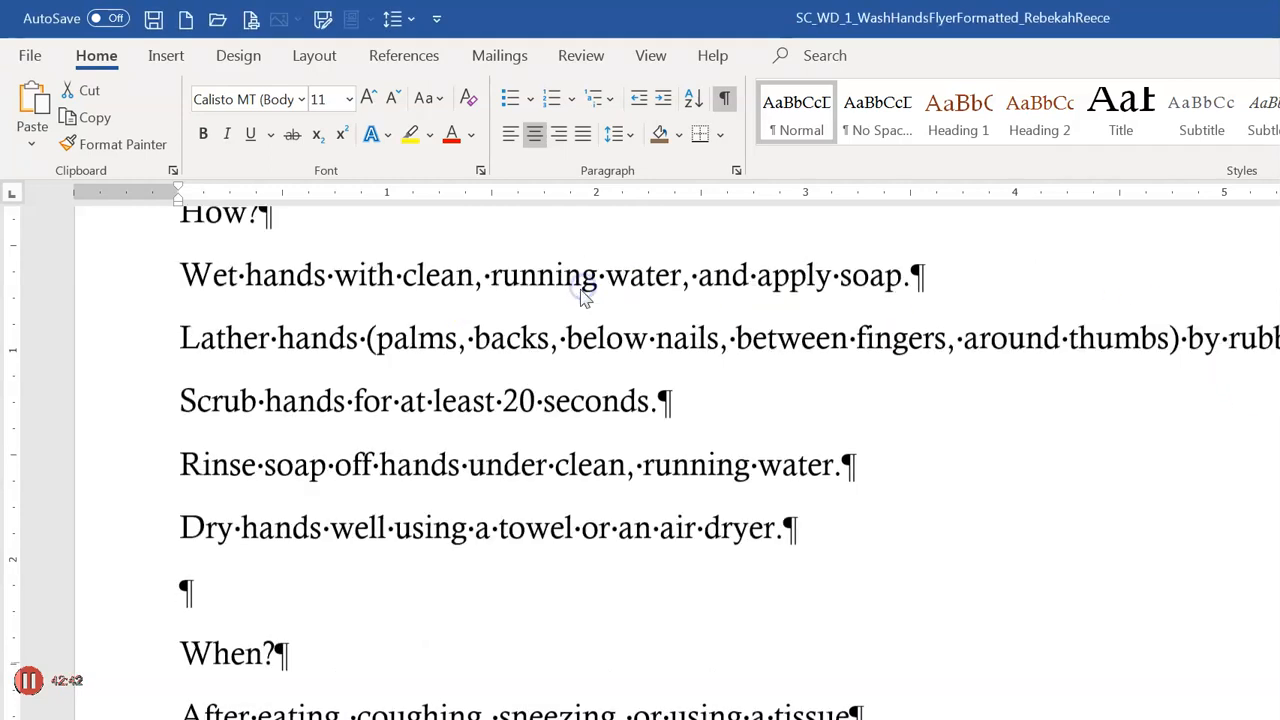
scroll(583, 290, "up", 4)
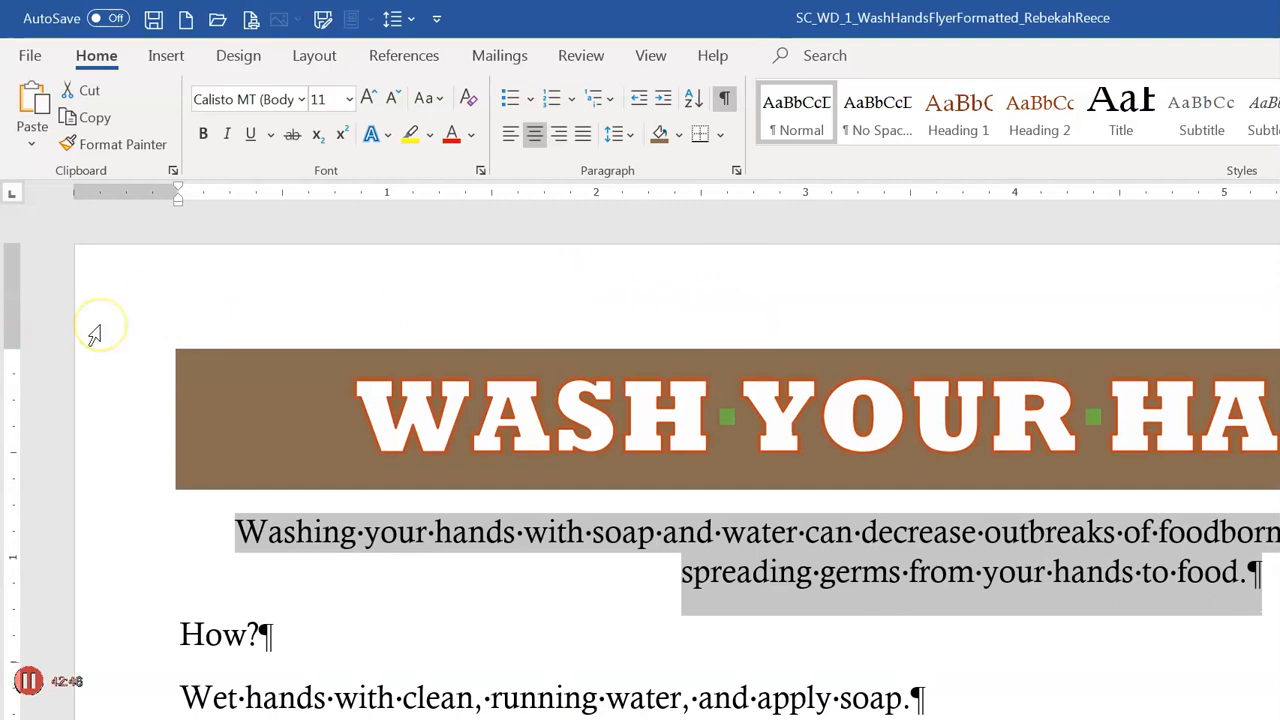
left_click(100, 294)
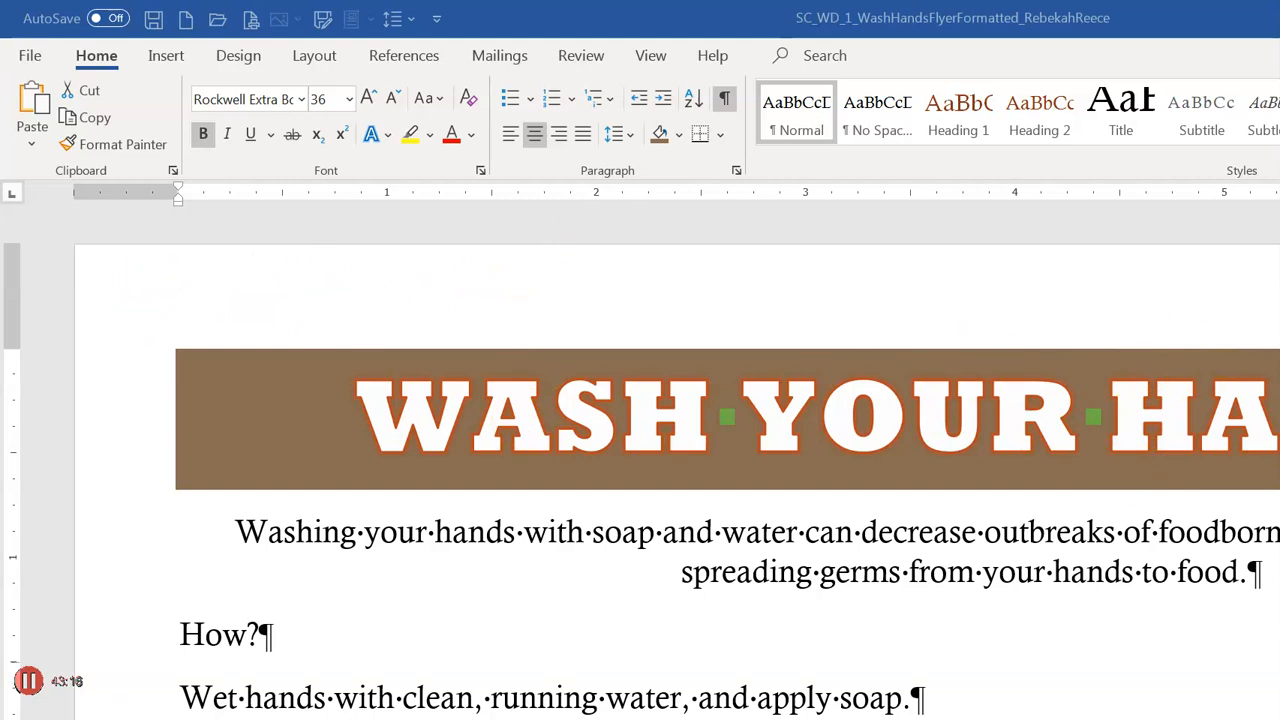
left_click(482, 381)
triple_click(484, 378)
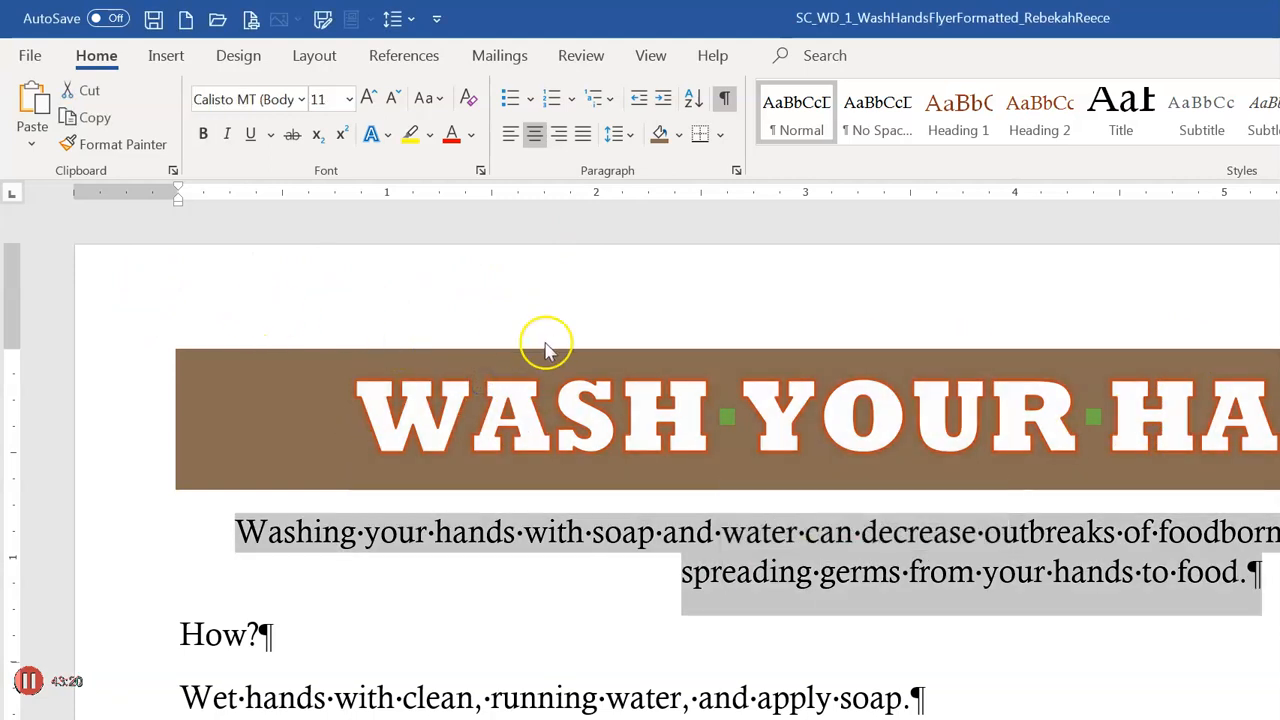
key("shift+F10")
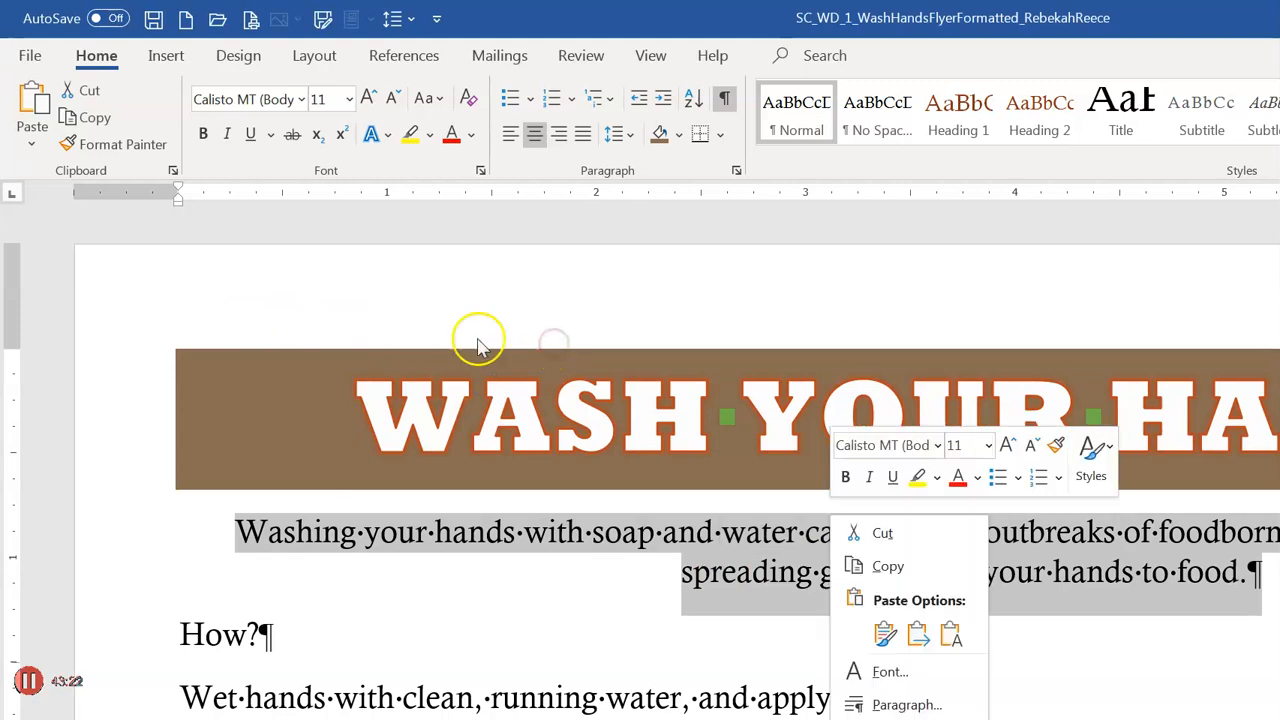
key("Escape")
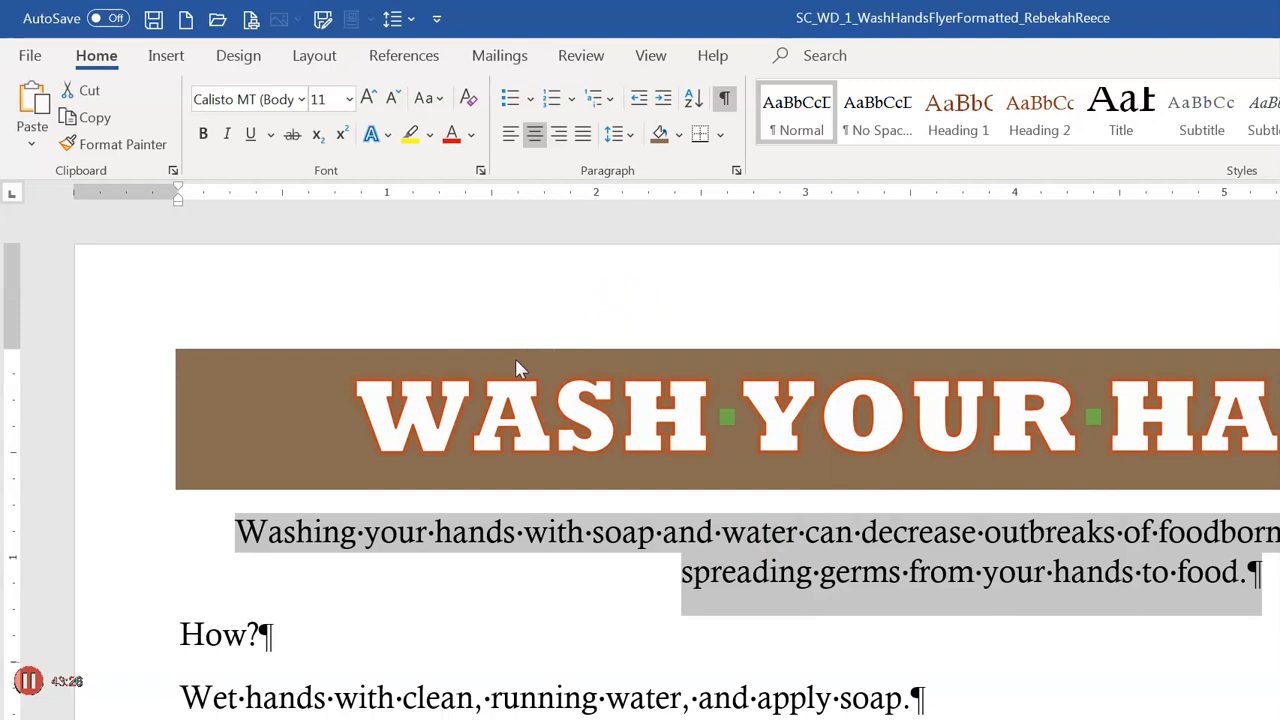
- Set the selected paragraph's font color to Red, Accent 5, Darker 25%
left_click(517, 368)
key("Right")
key("Right")
key("Right")
key("Right")
key("Right")
key("Right")
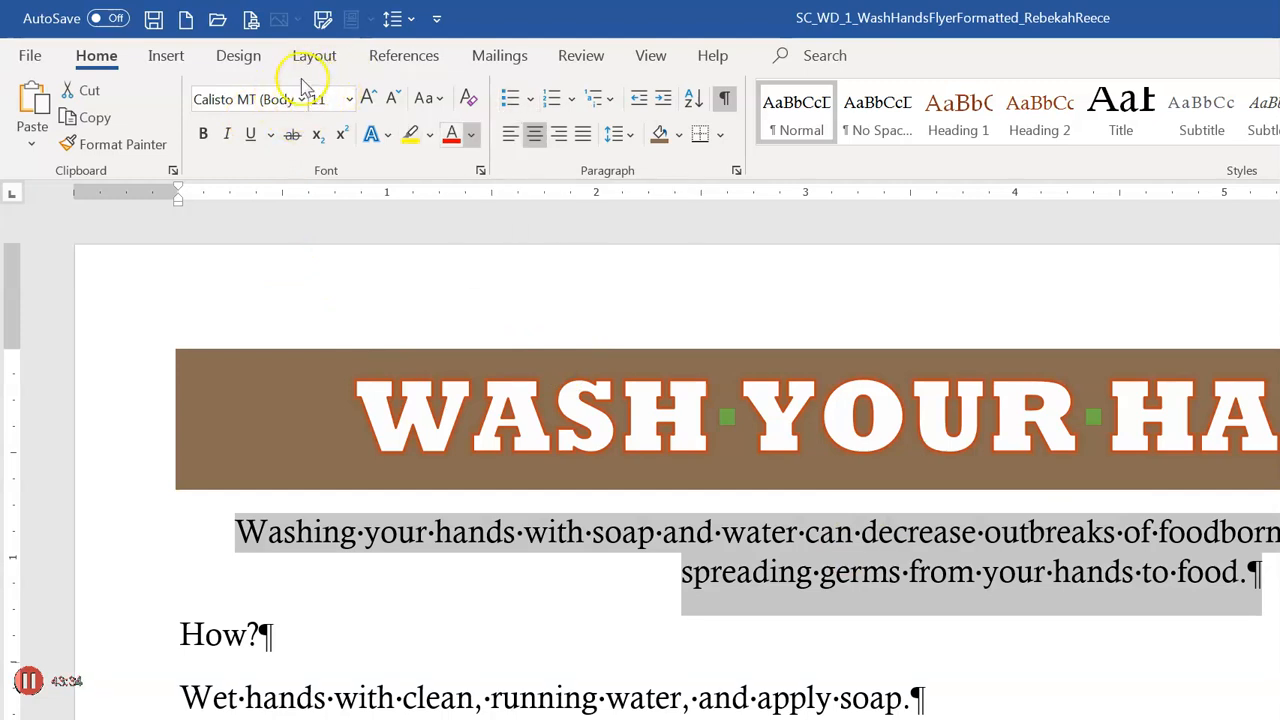
left_click(471, 134)
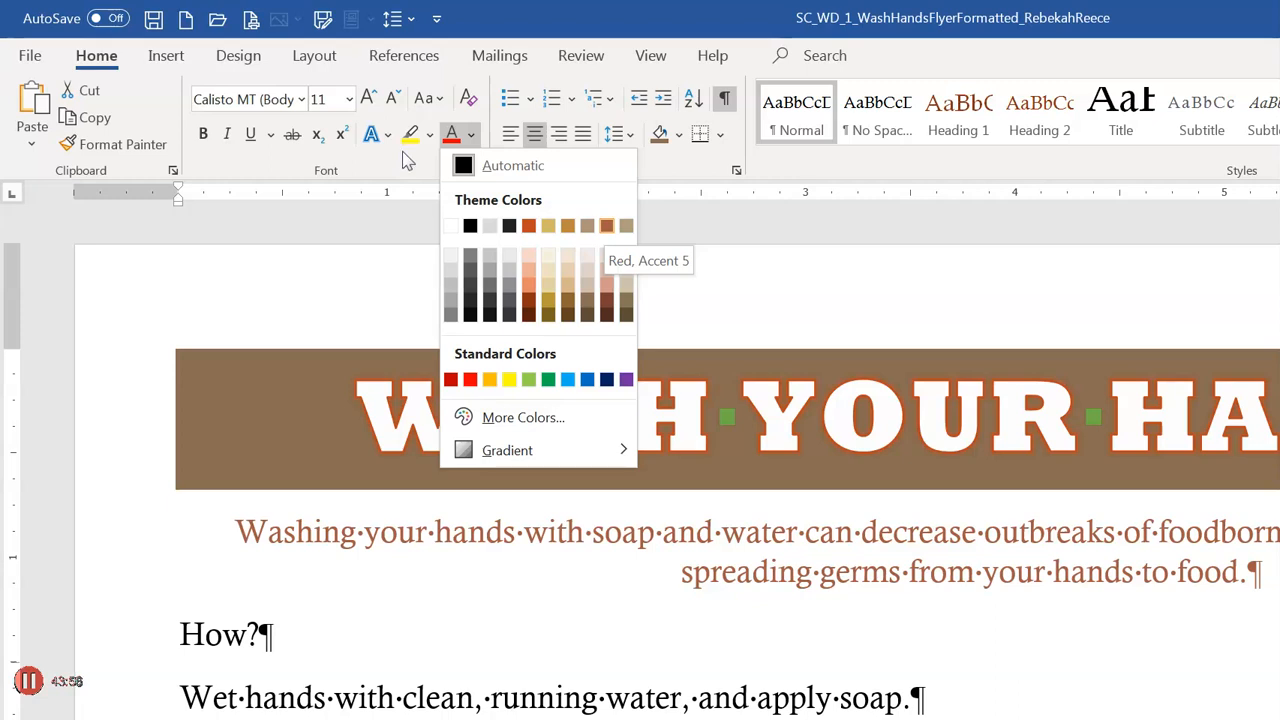
key("Down")
key("Down")
key("Down")
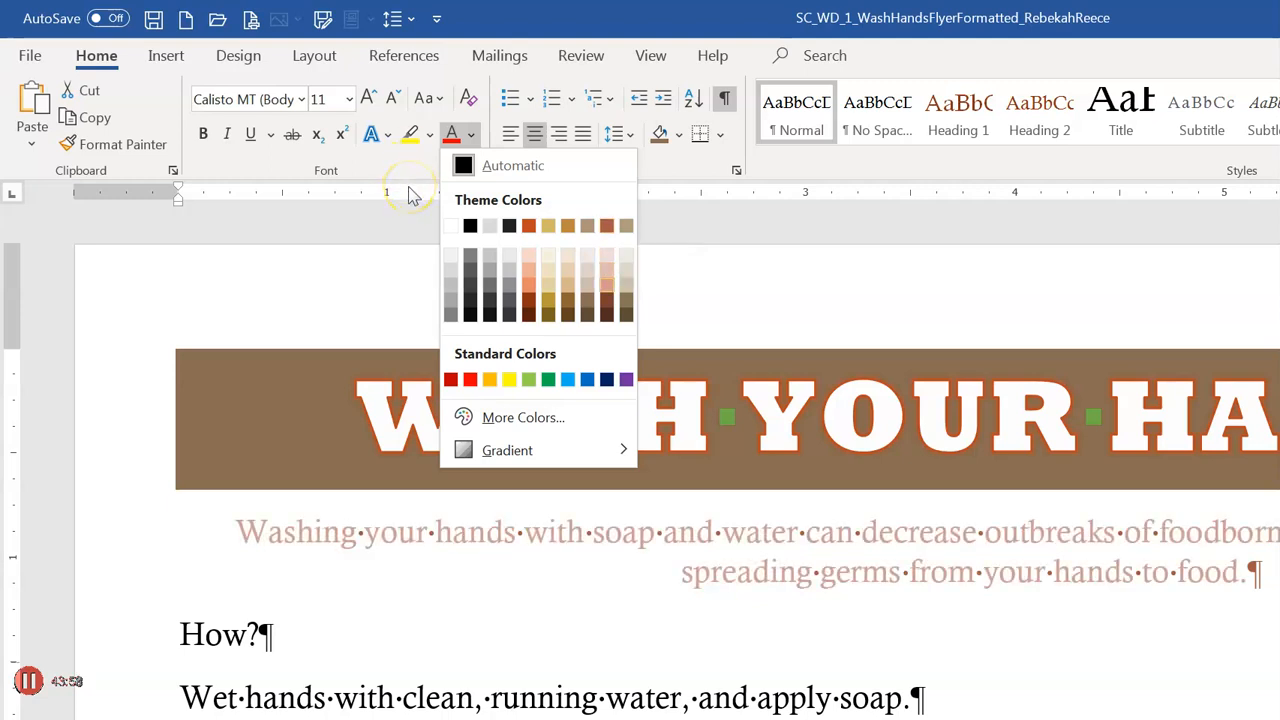
key("shift+F10")
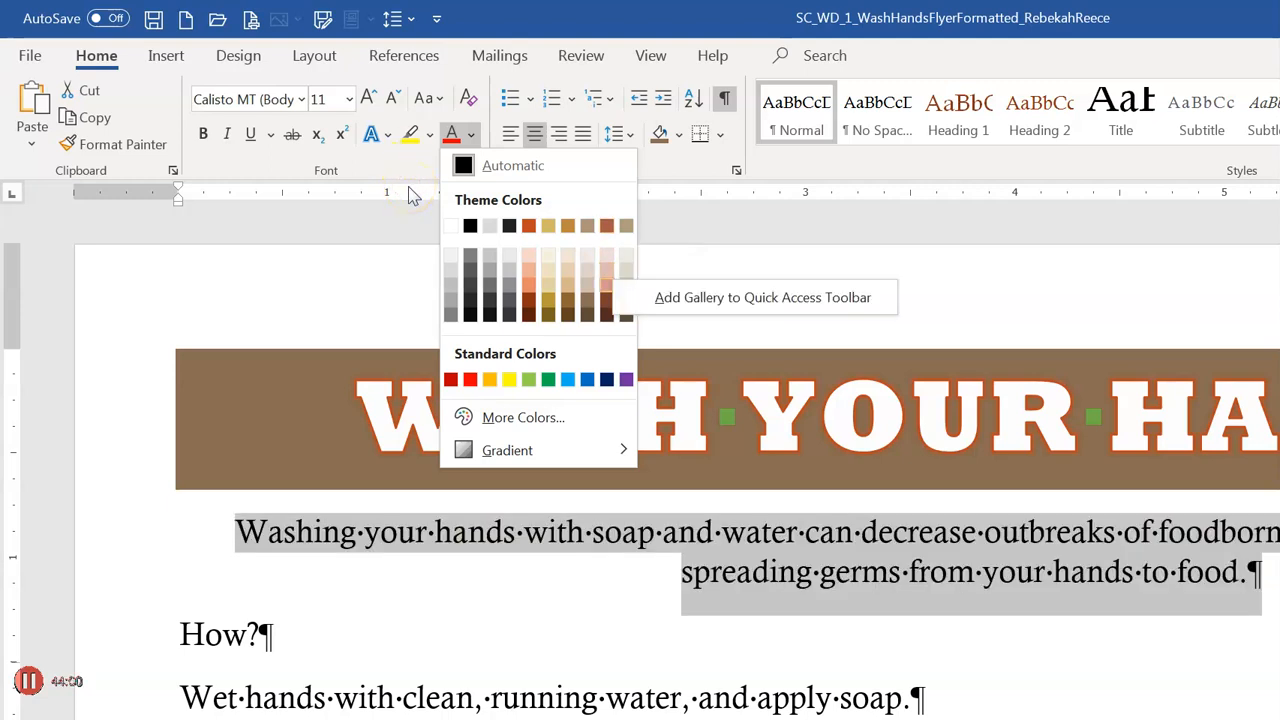
left_click(405, 205)
left_click(608, 297)
left_click(608, 297)
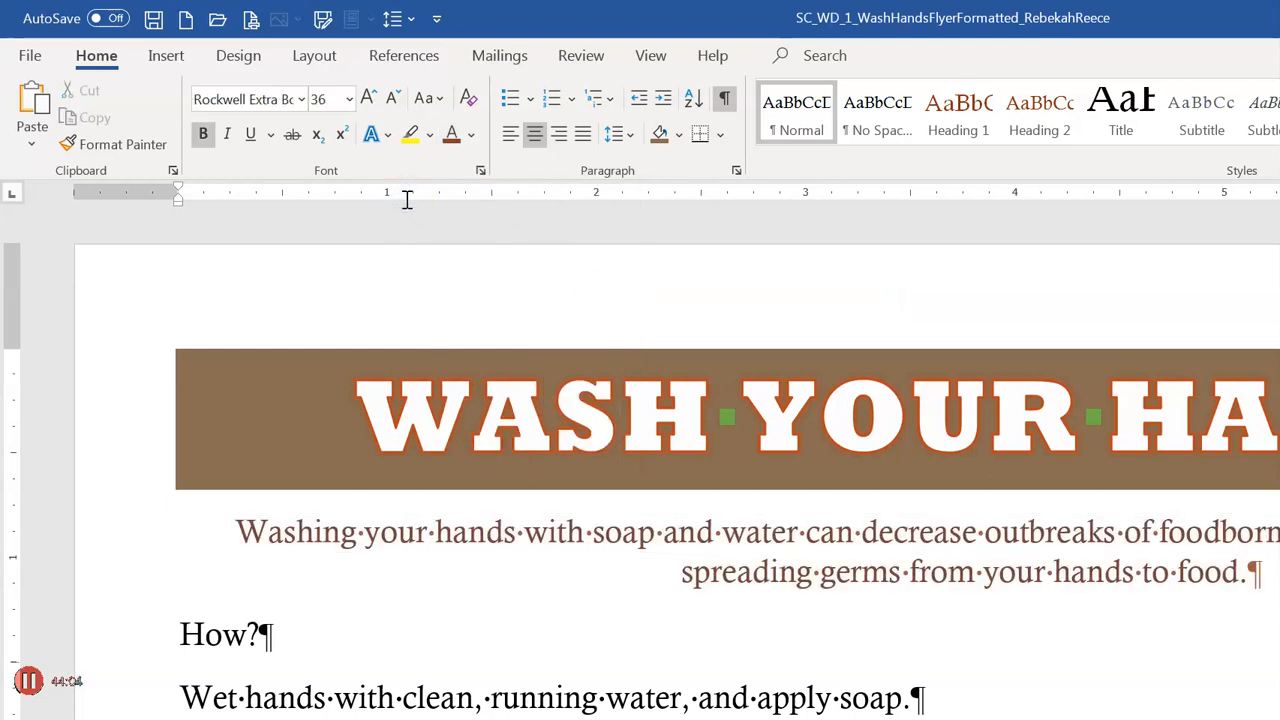
- Deselect the recolored paragraph and examine which font color is marked for its text in the color choices
left_click(877, 363)
left_click(720, 382)
left_click(700, 365)
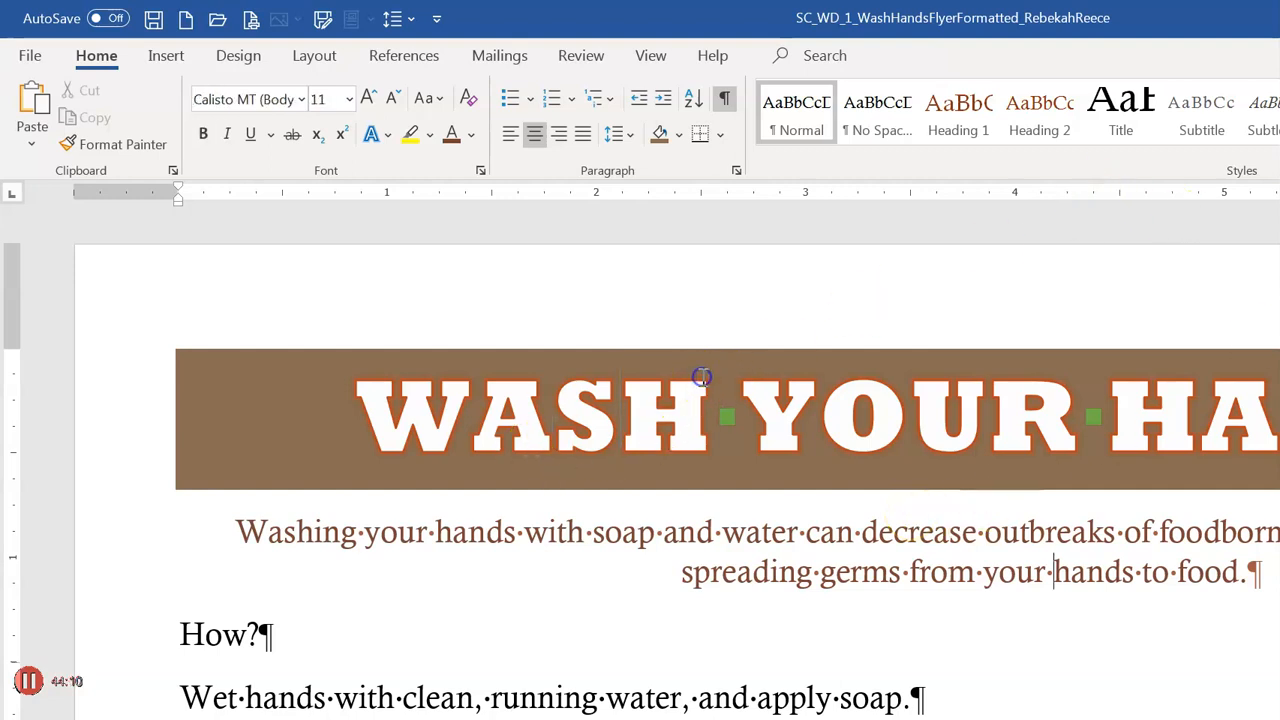
left_click(1046, 574)
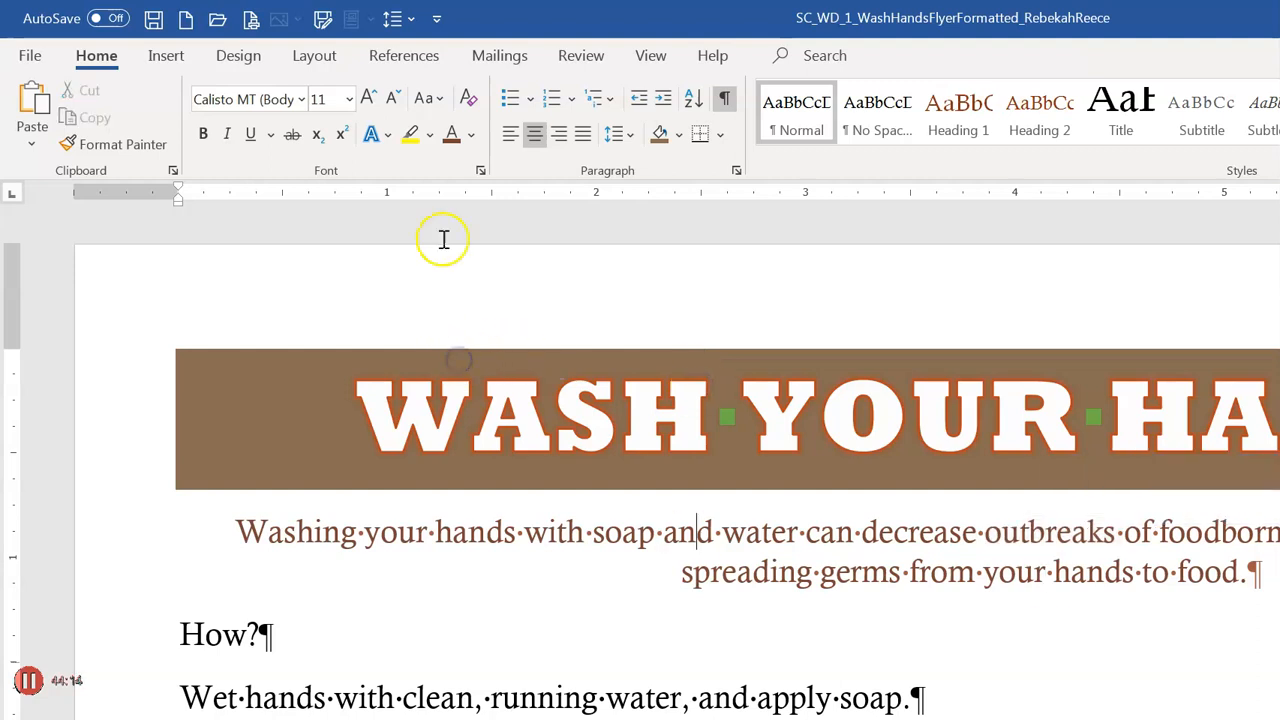
key("alt+h")
key("f")
key("c")
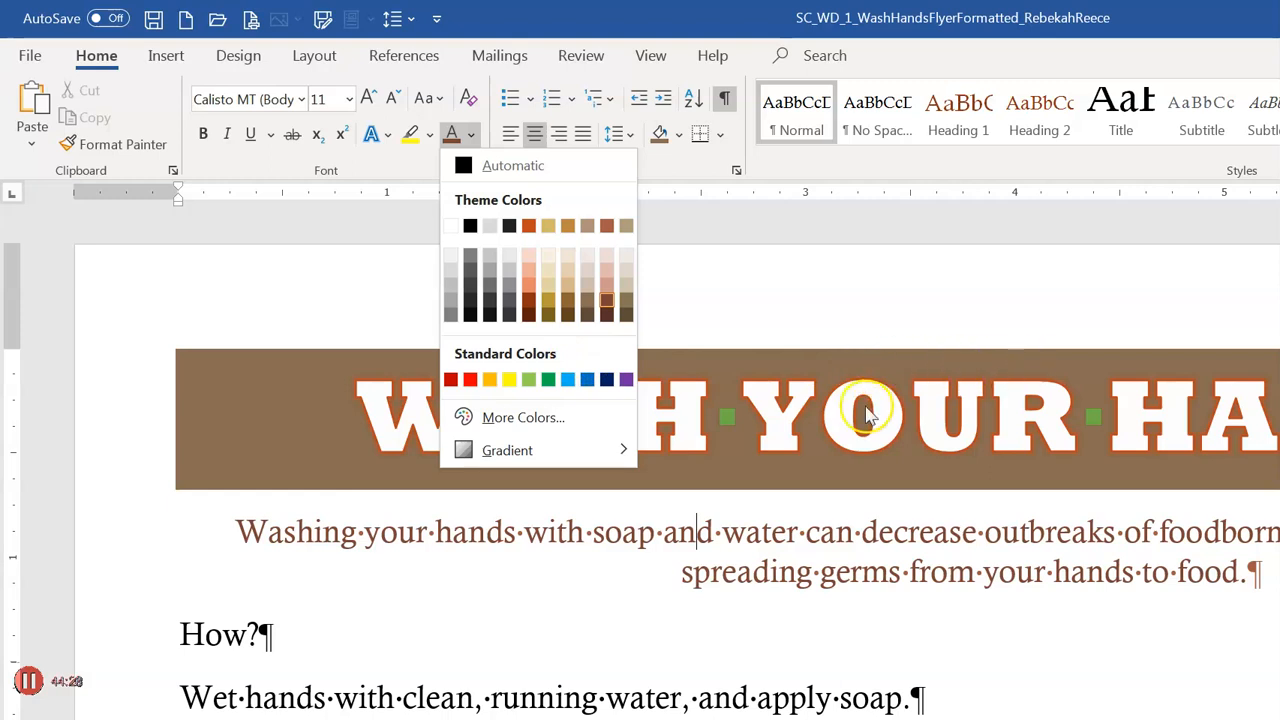
key("Escape")
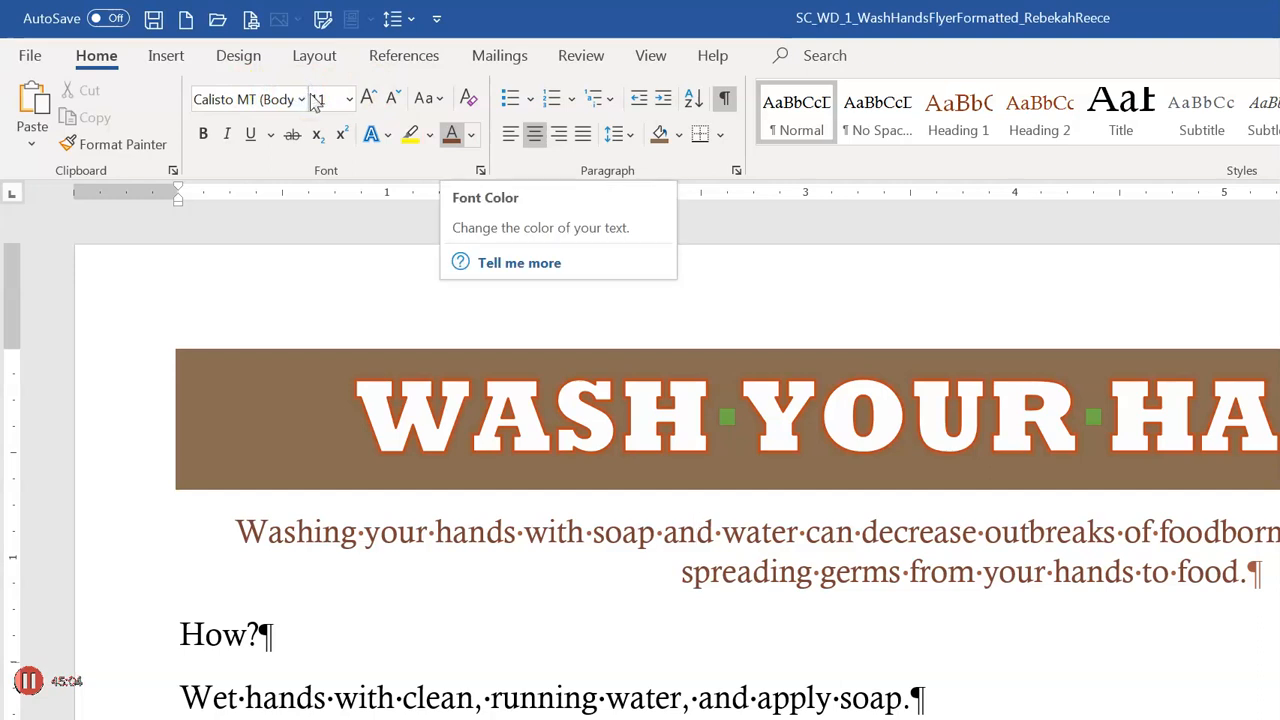
left_click(471, 134)
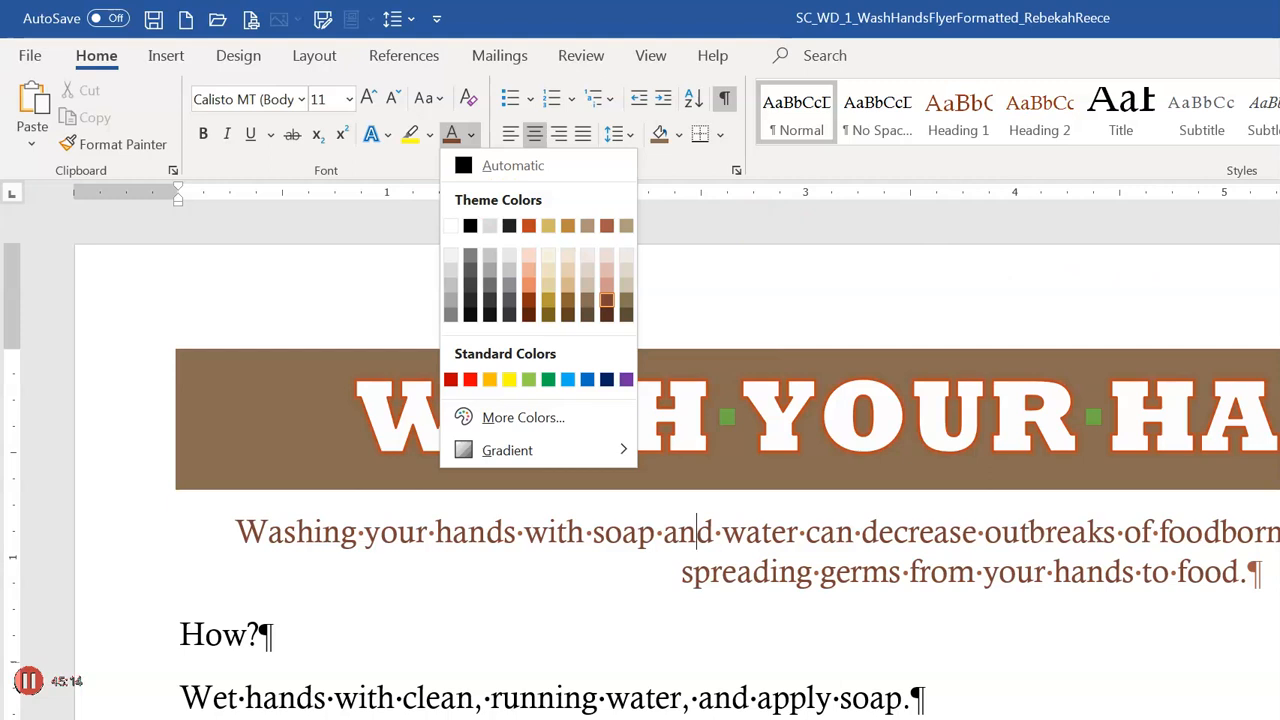
left_click(606, 300)
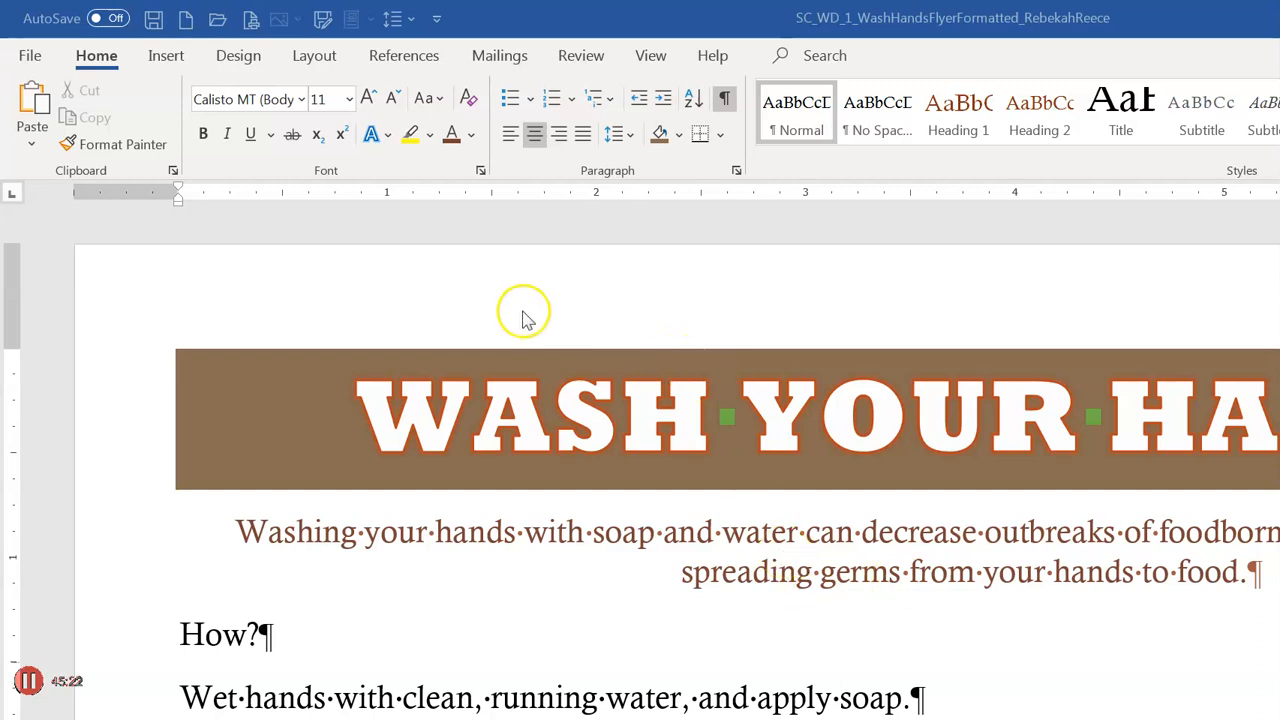
- Select the whole paragraph below the headline and set its font size to 22
triple_click(885, 570)
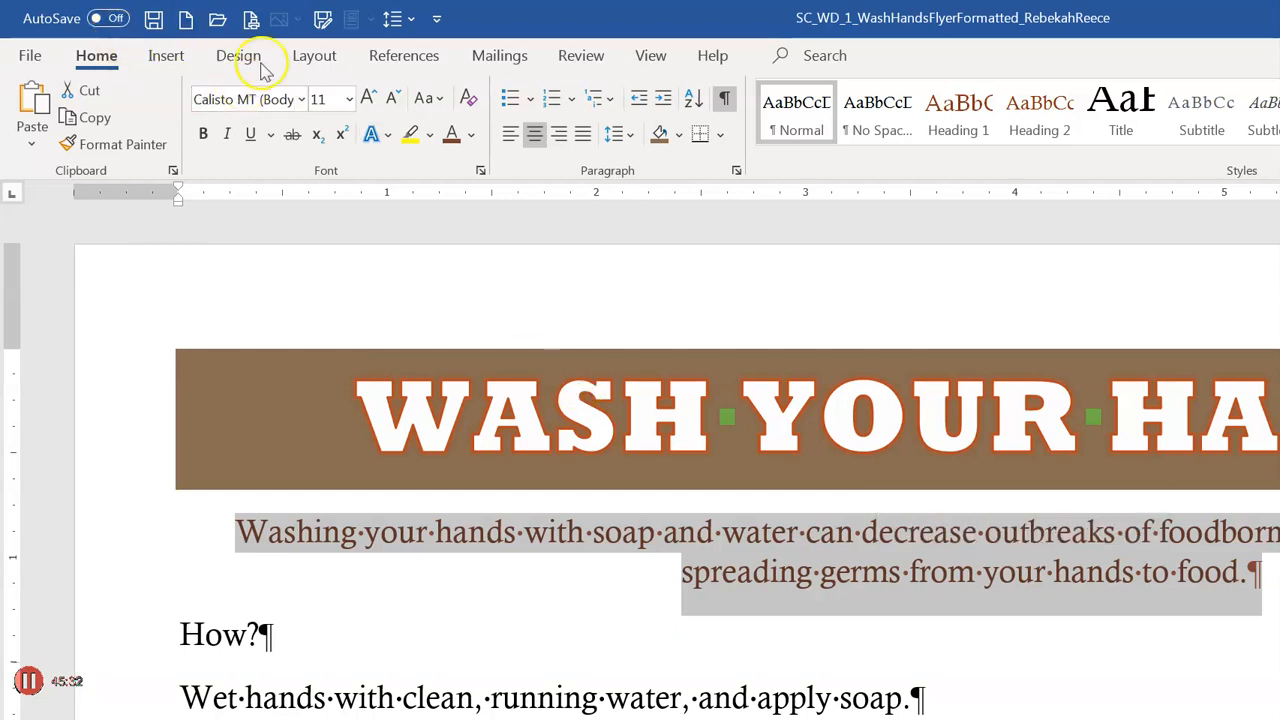
key("ctrl+shift+period")
key("ctrl+shift+p")
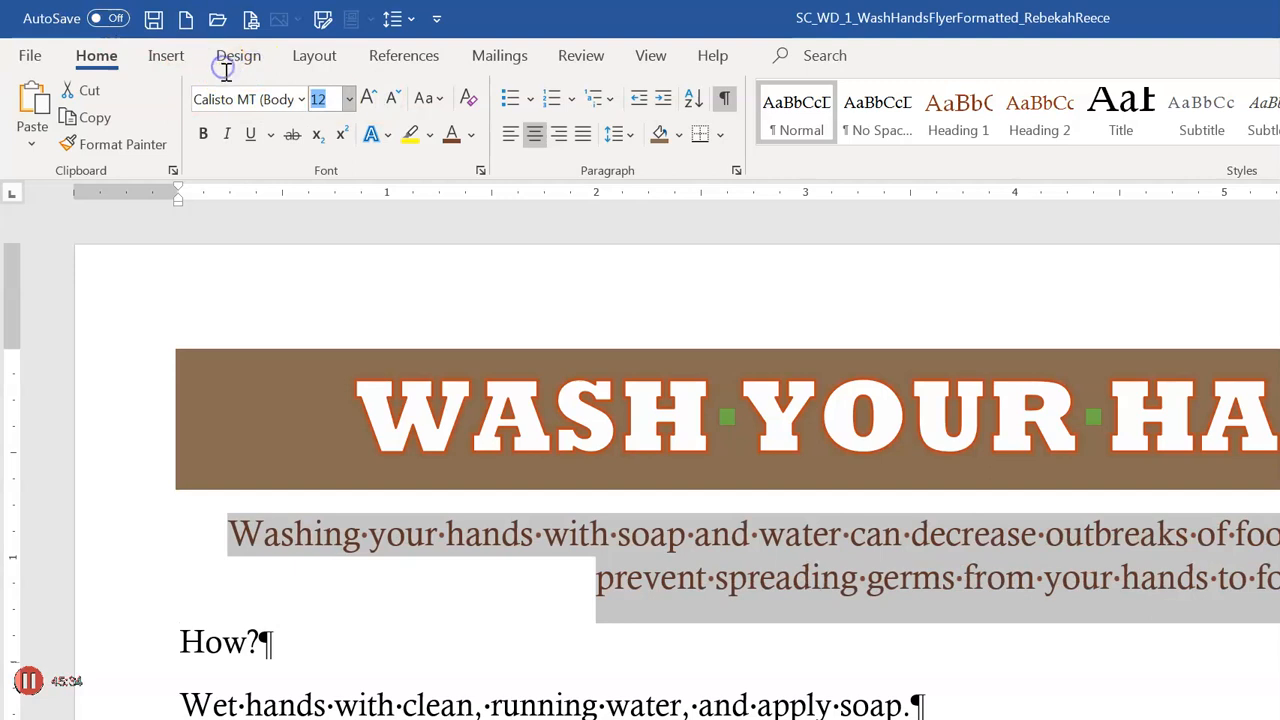
key("alt+Down")
key("Down")
key("Down")
key("Down")
key("Down")
key("Down")
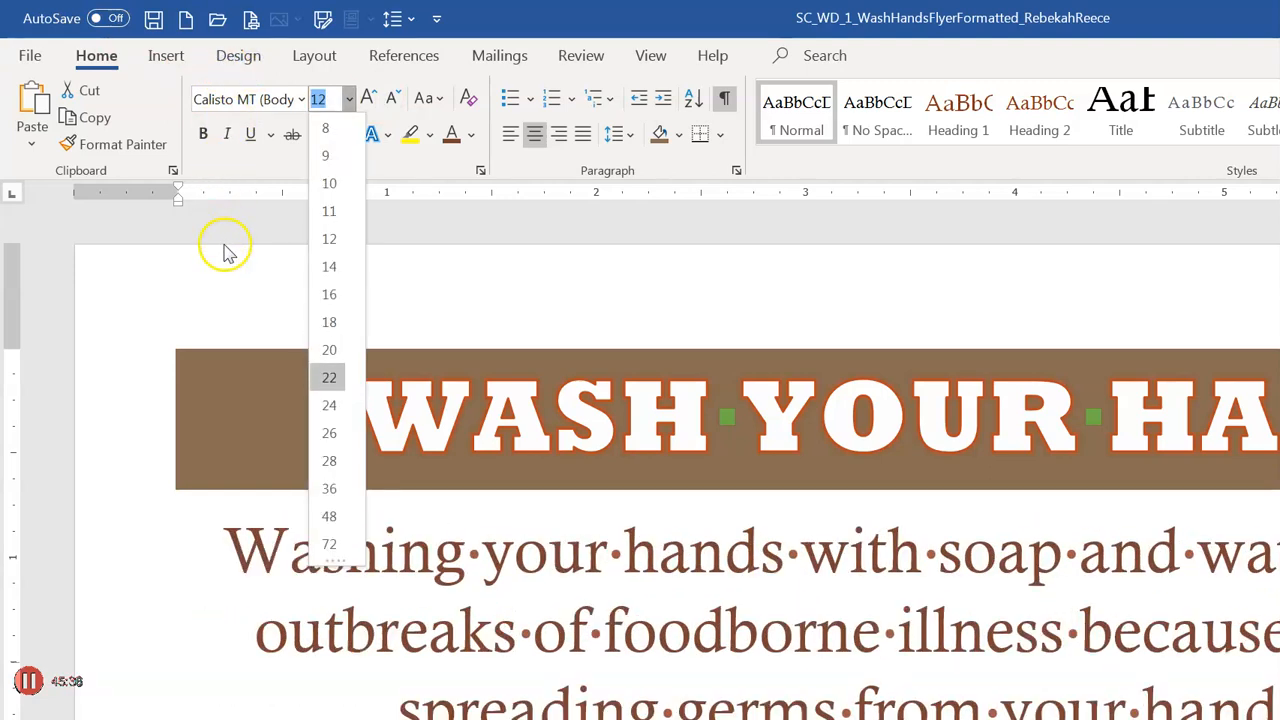
key("Return")
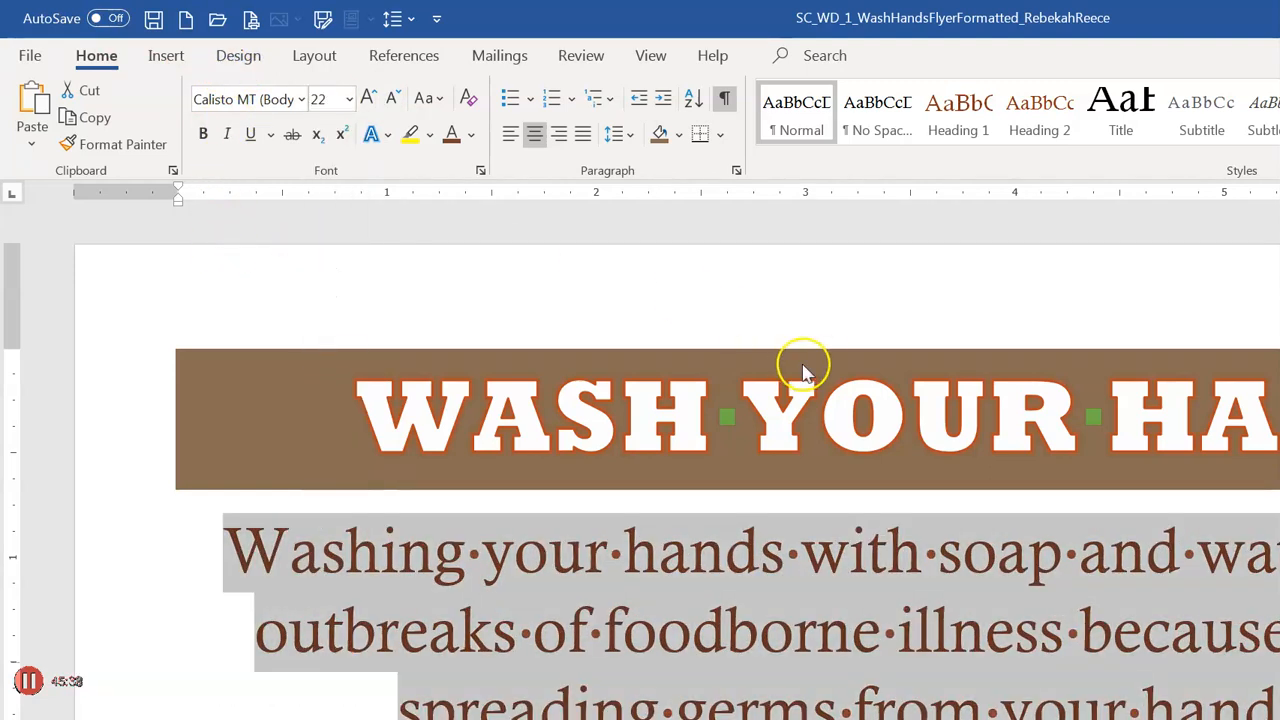
- Select the five instruction lines below How?, from Wet hands through Dry hands
scroll(1268, 410, "down", 1)
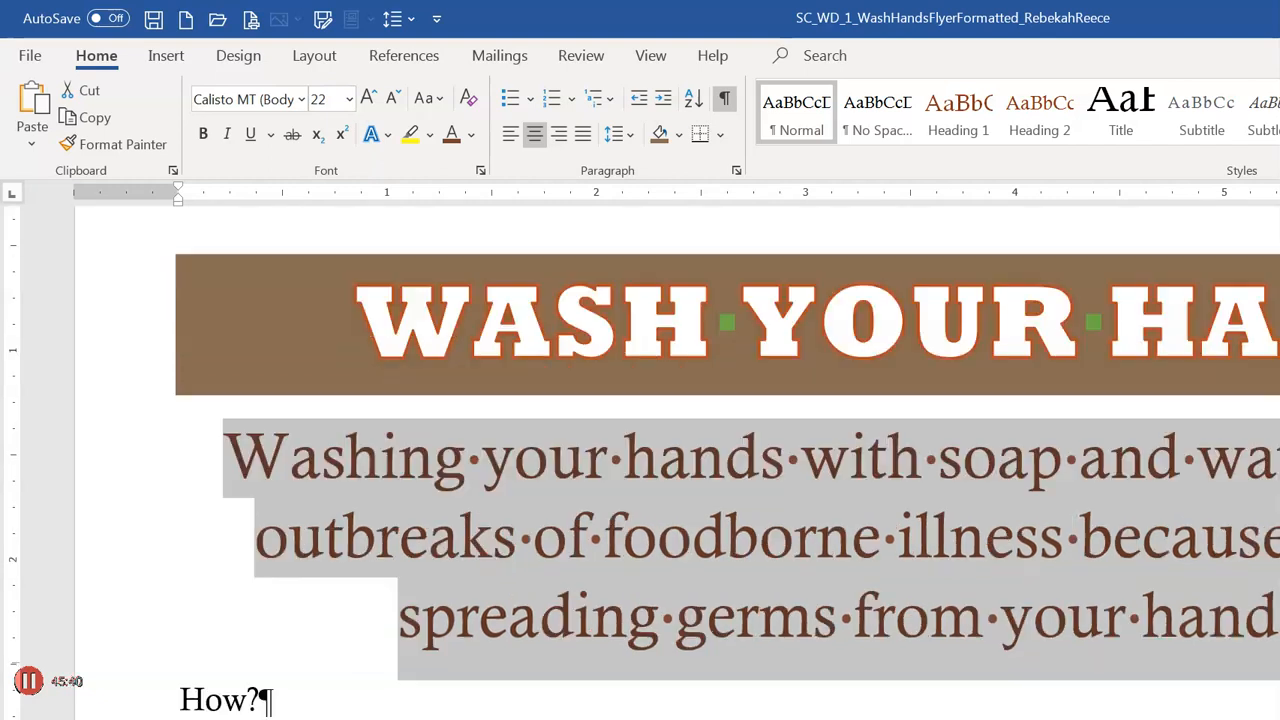
scroll(1268, 410, "down", 5)
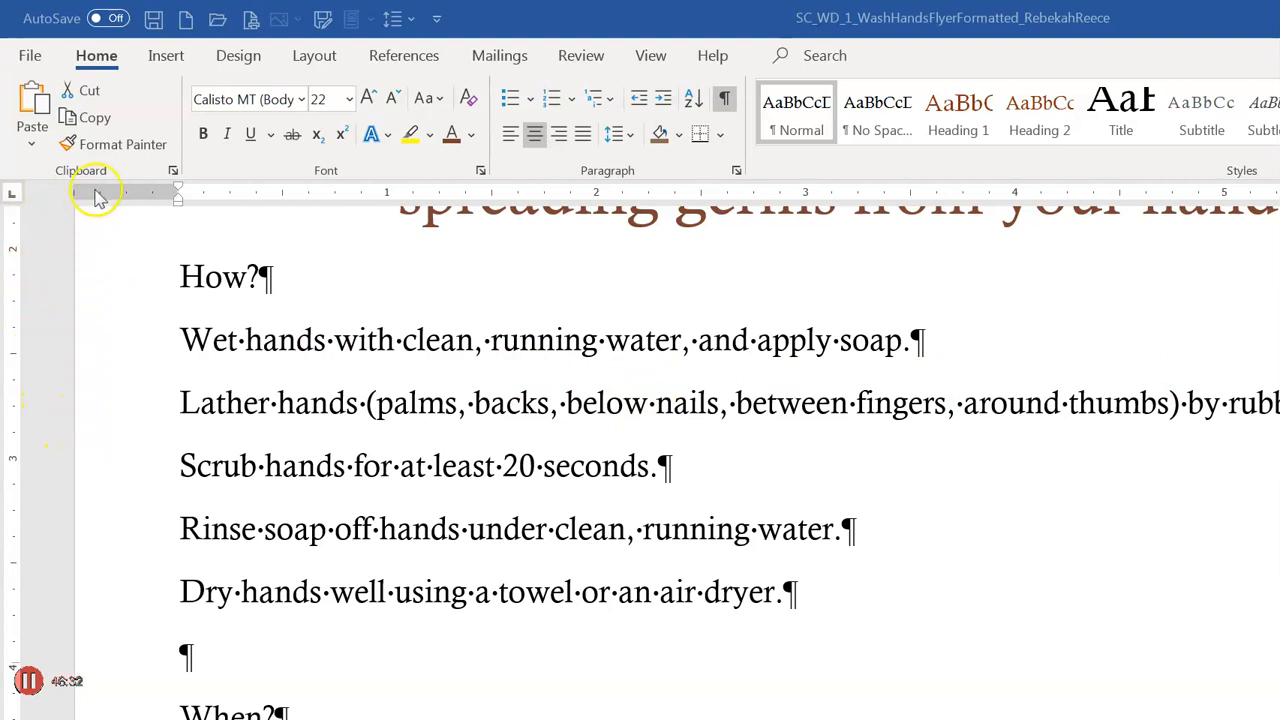
left_click(178, 219)
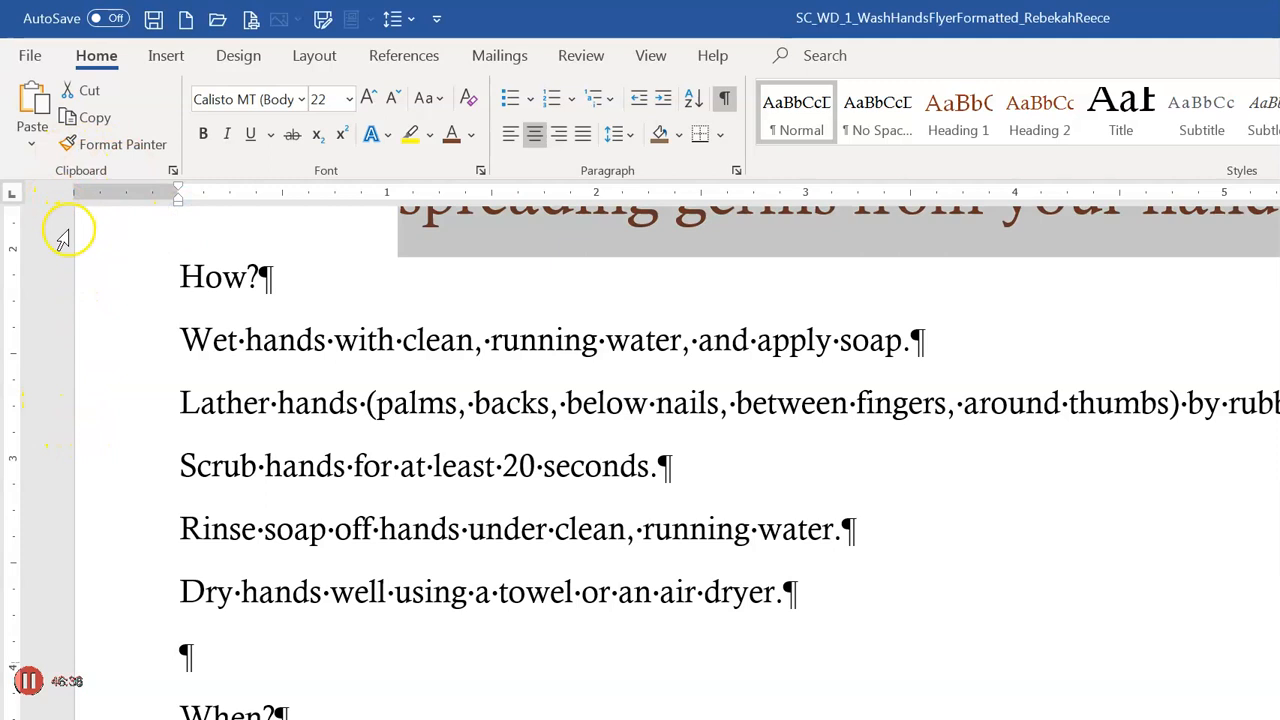
left_click(208, 232)
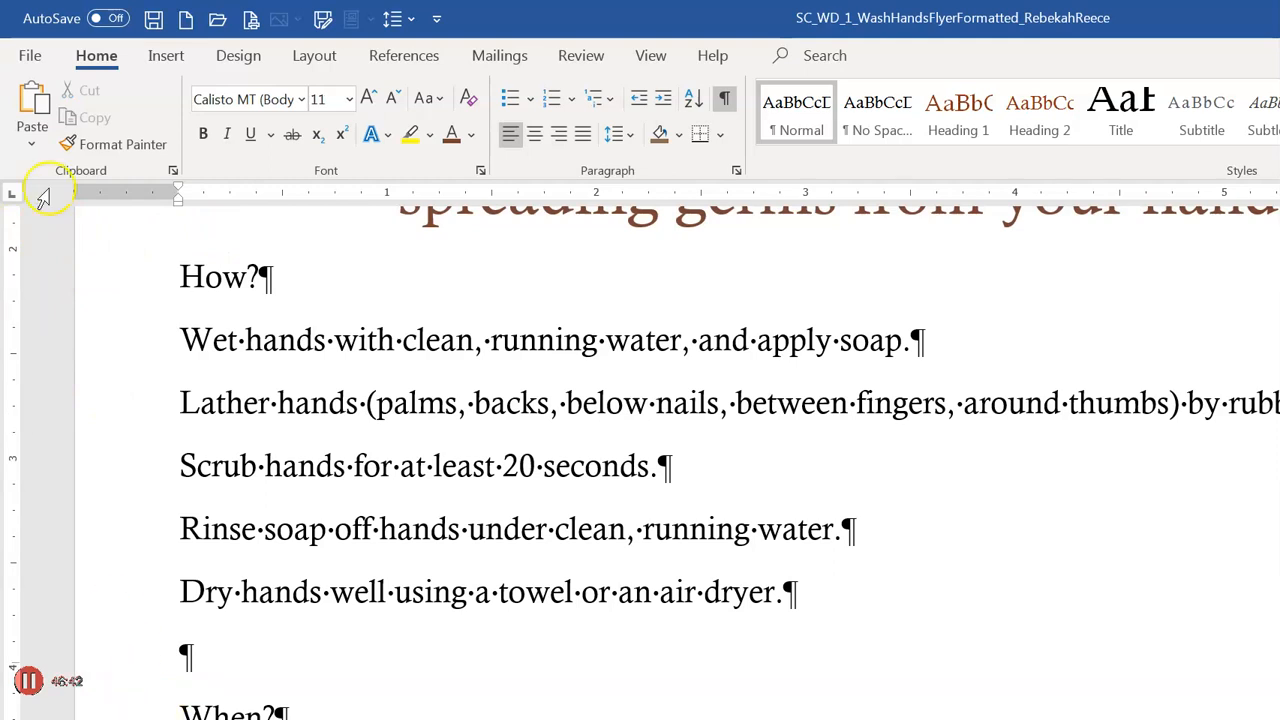
left_click_drag(95, 340, 123, 406)
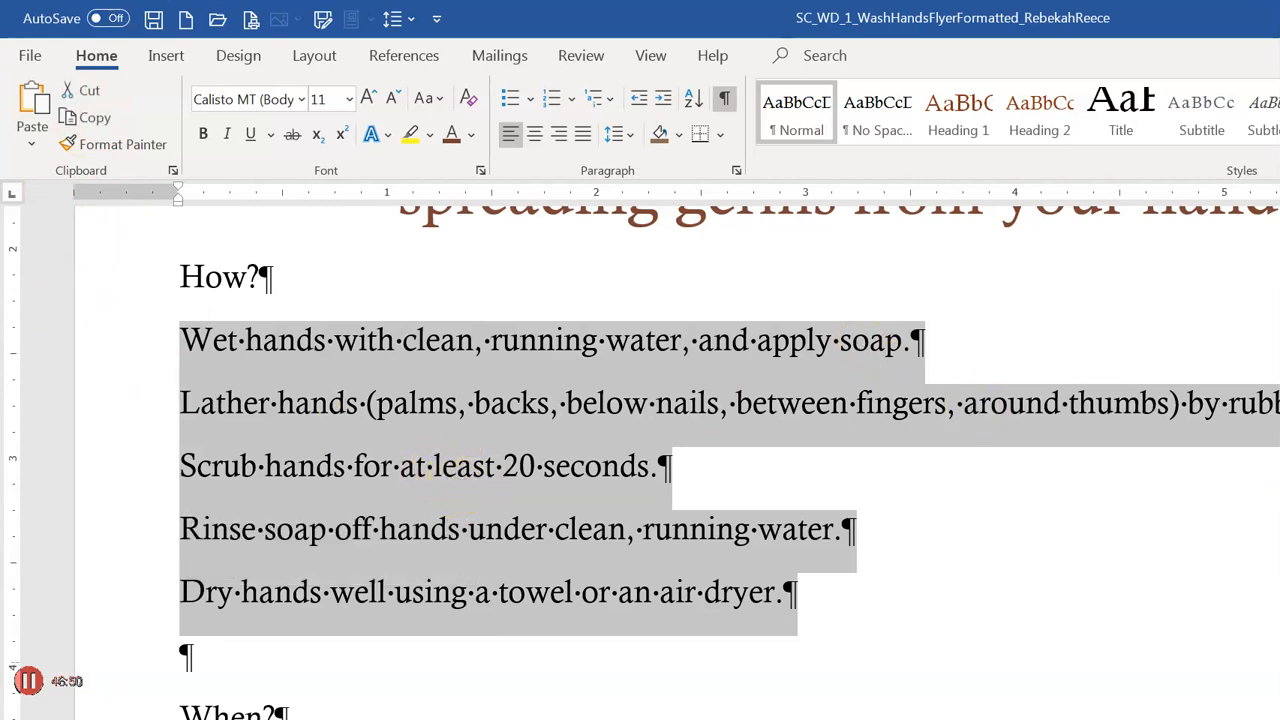
key("Left")
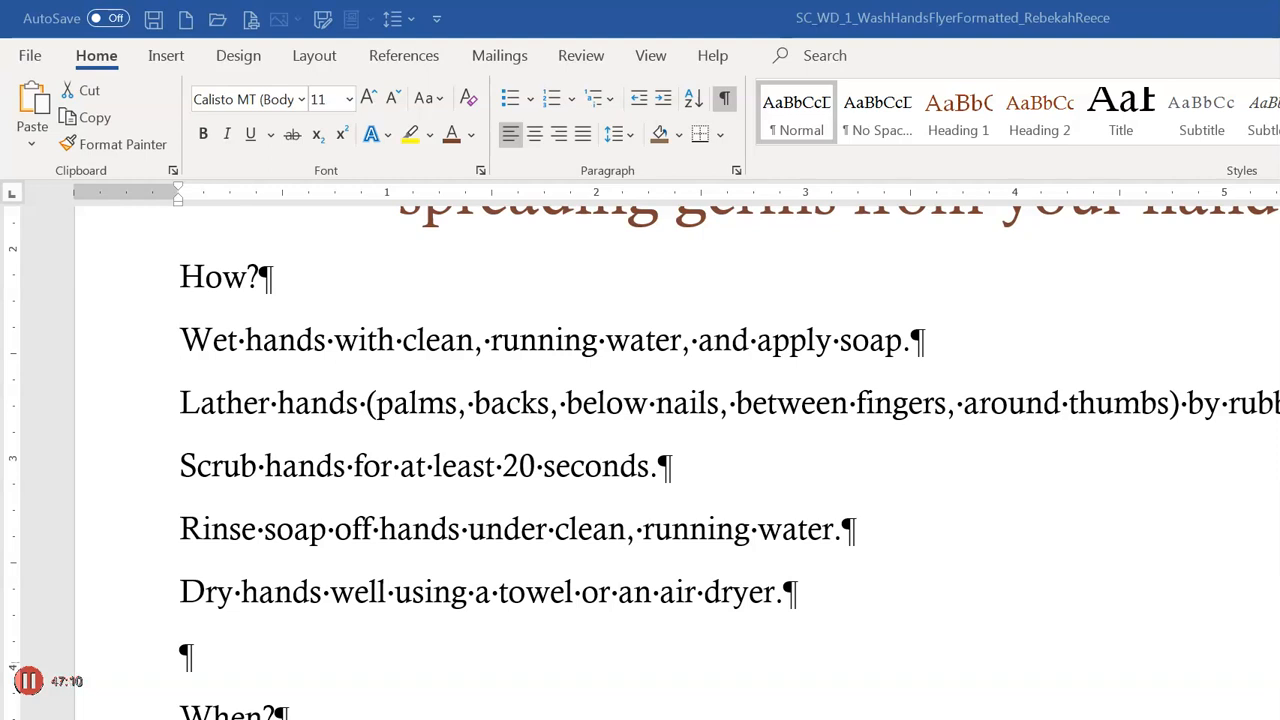
left_click(1171, 337)
right_click(740, 488)
left_click_drag(800, 600, 143, 235)
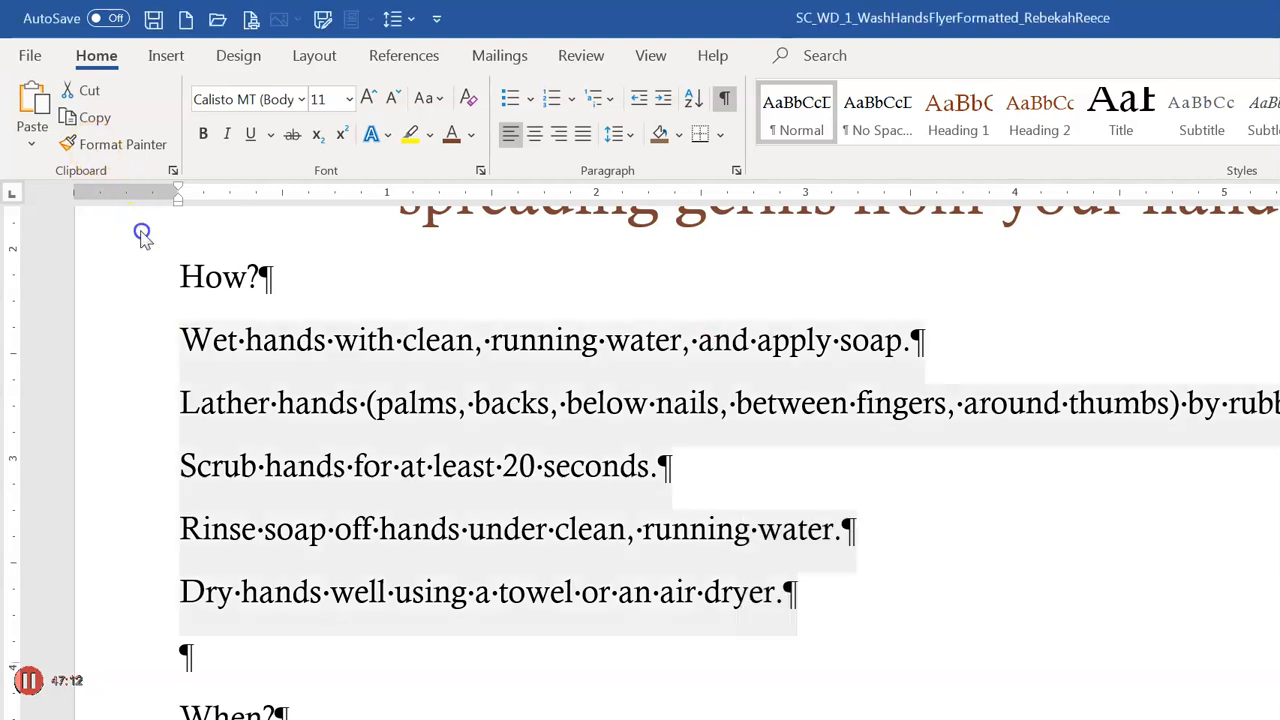
left_click(95, 203)
left_click_drag(110, 278, 140, 712)
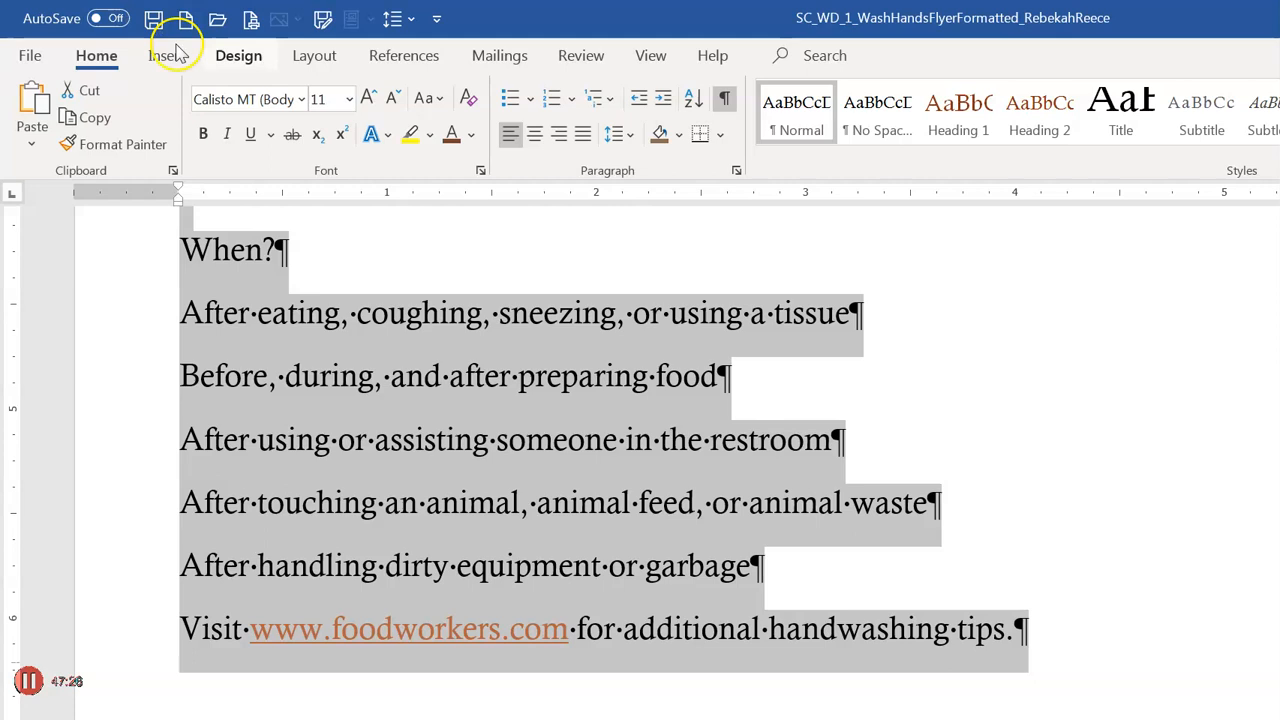
key("ctrl+shift+p")
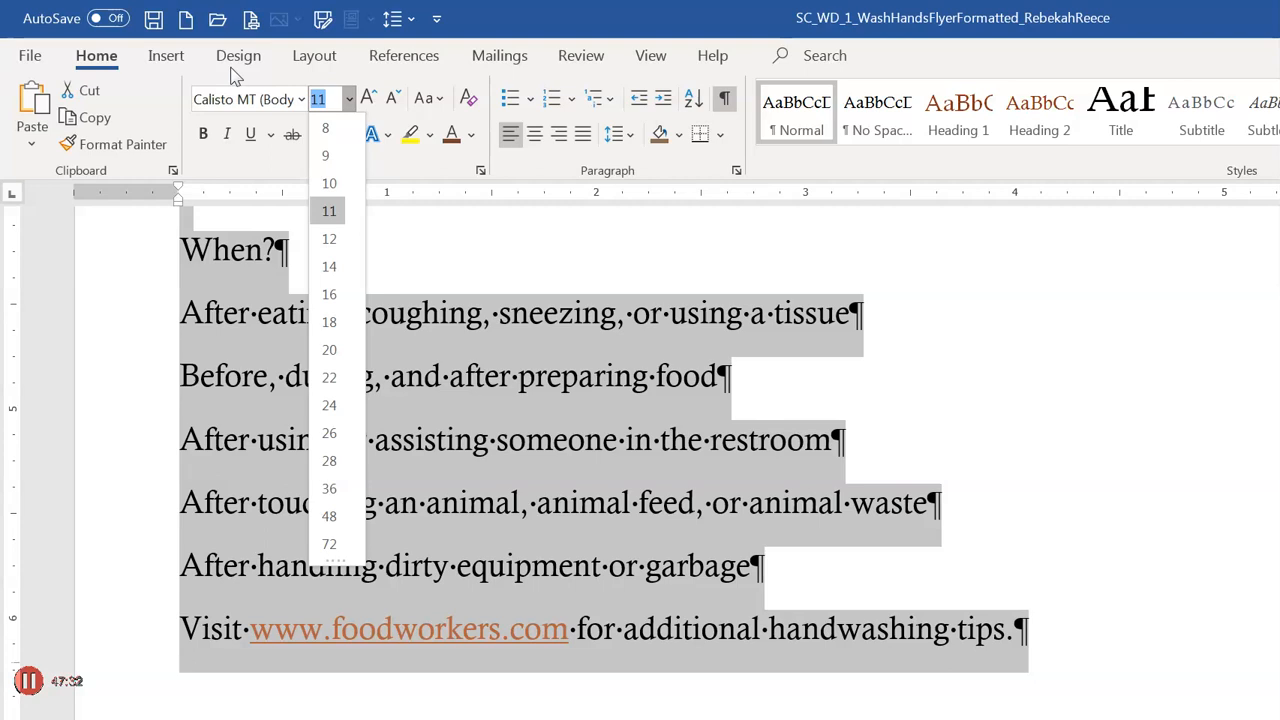
key("Up")
key("Up")
key("Up")
key("Down")
key("Down")
key("Down")
key("Down")
key("Down")
key("Down")
key("Down")
key("Down")
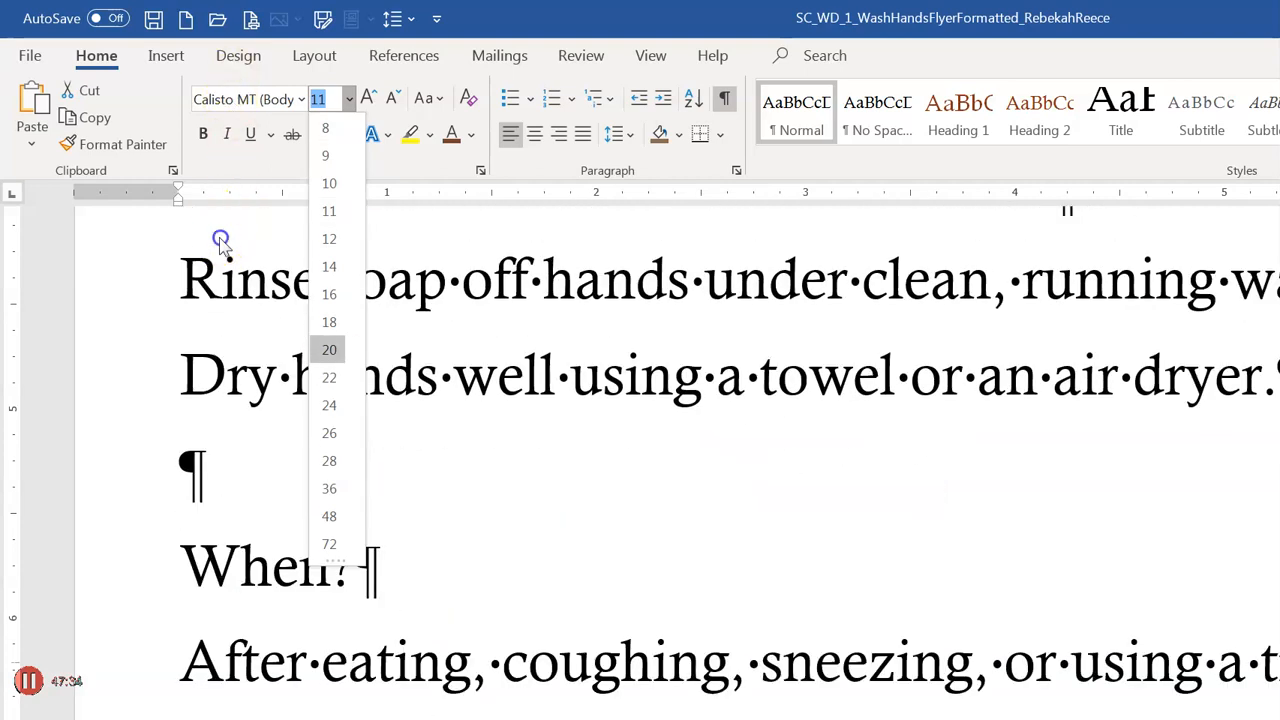
key("Return")
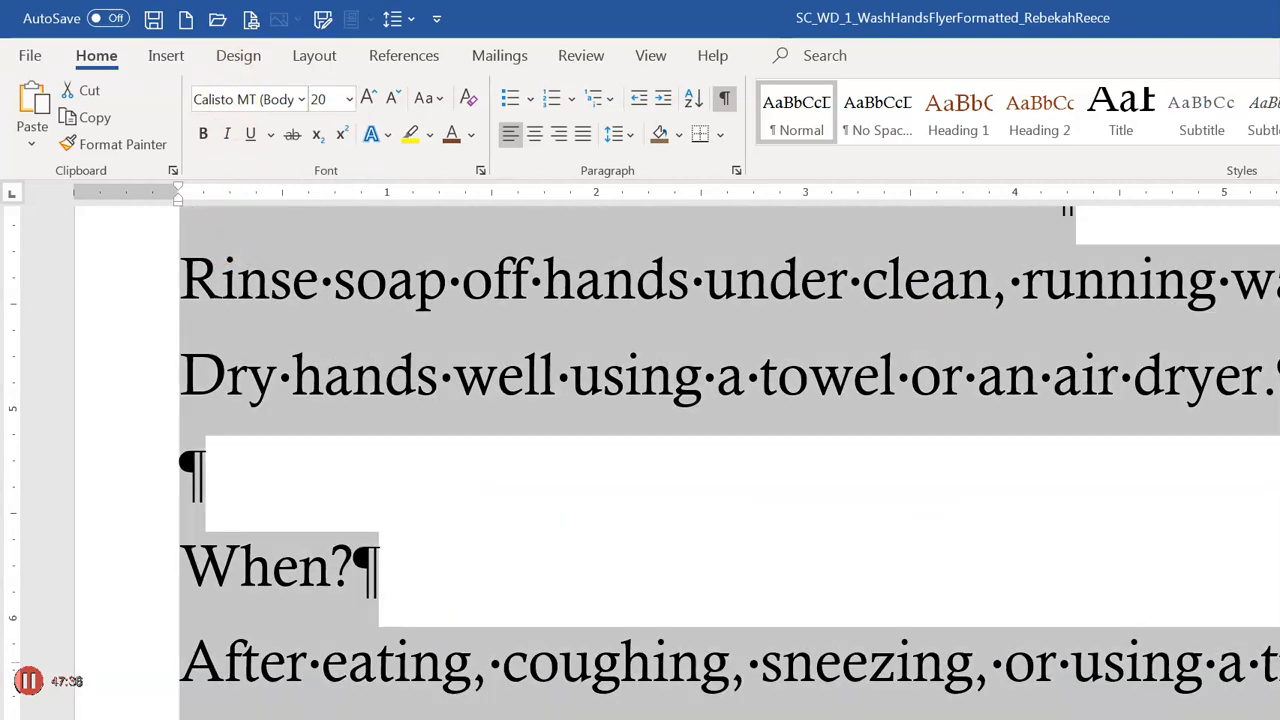
- Clear the body text selection and select only the five instruction lines from Wet hands through Dry hands
key("Right")
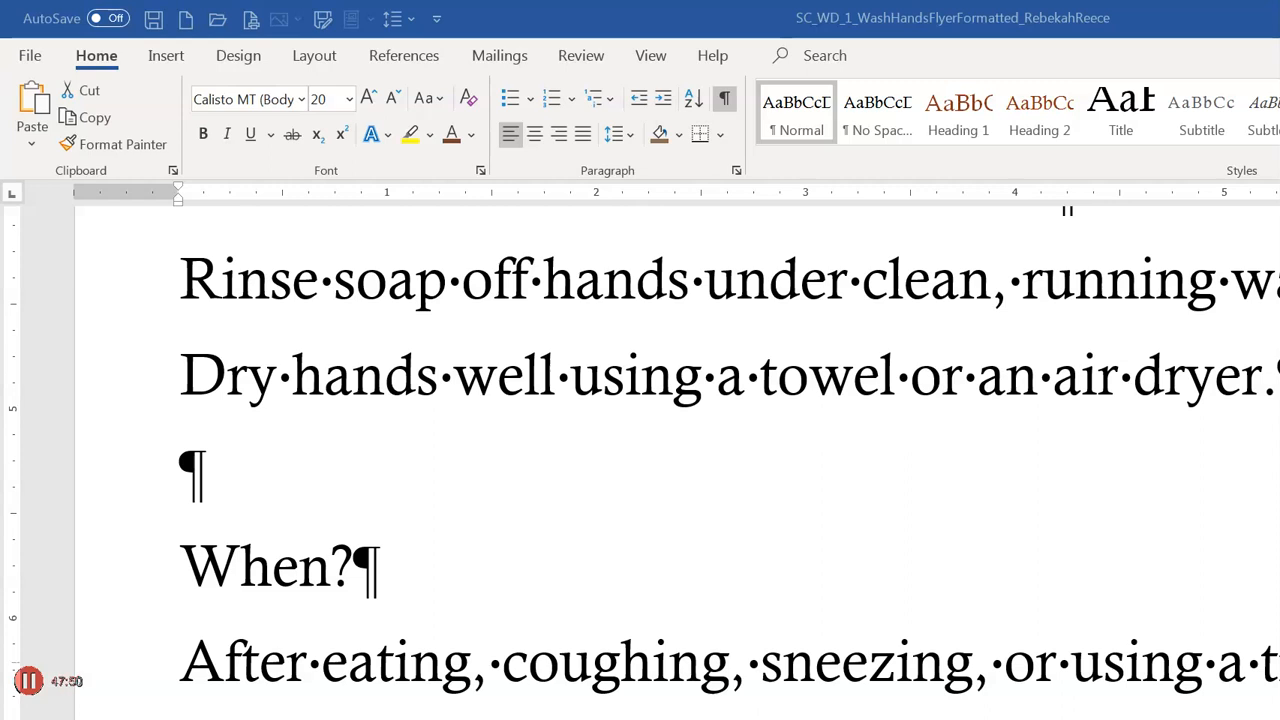
key("ctrl+a")
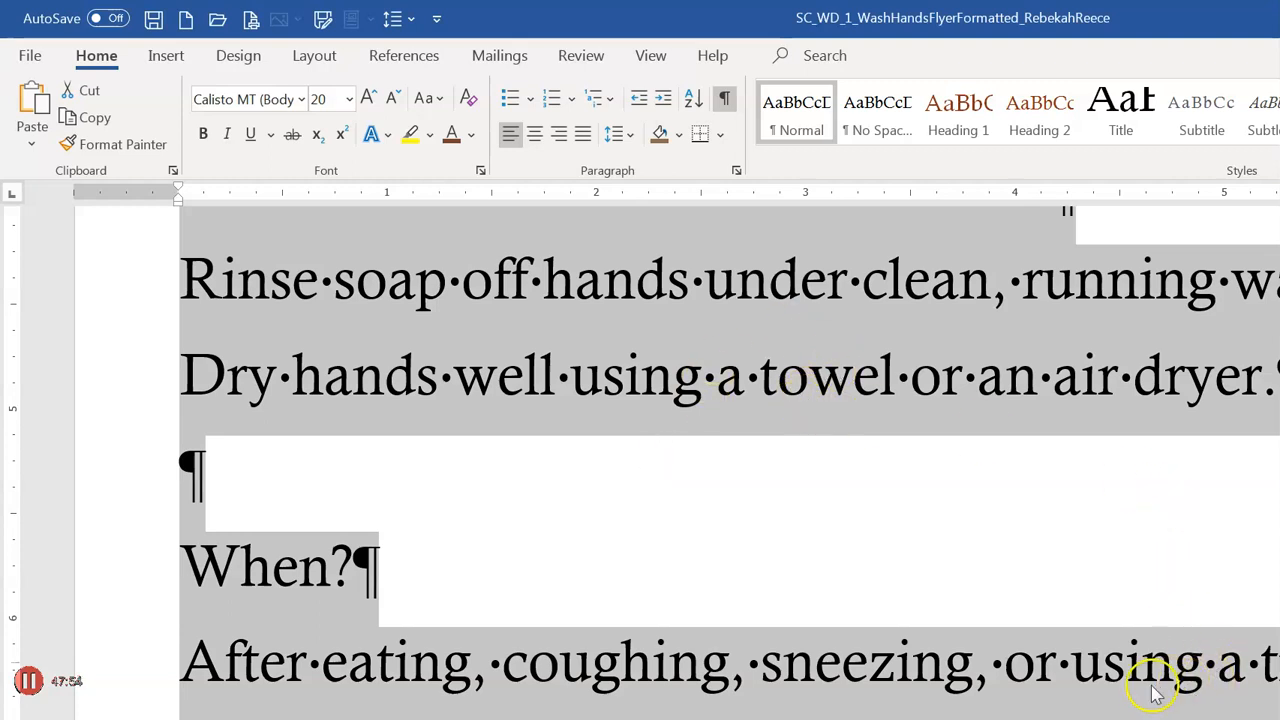
scroll(1155, 690, "down", 2)
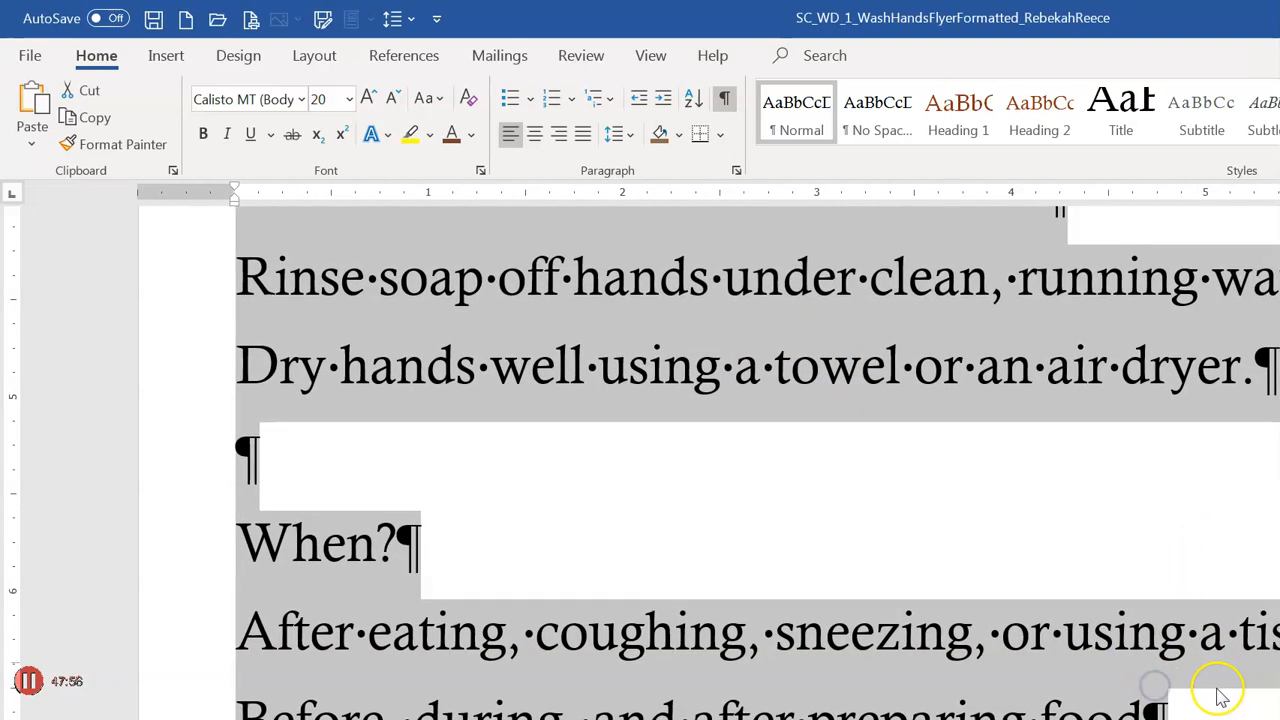
scroll(1218, 695, "down", 4)
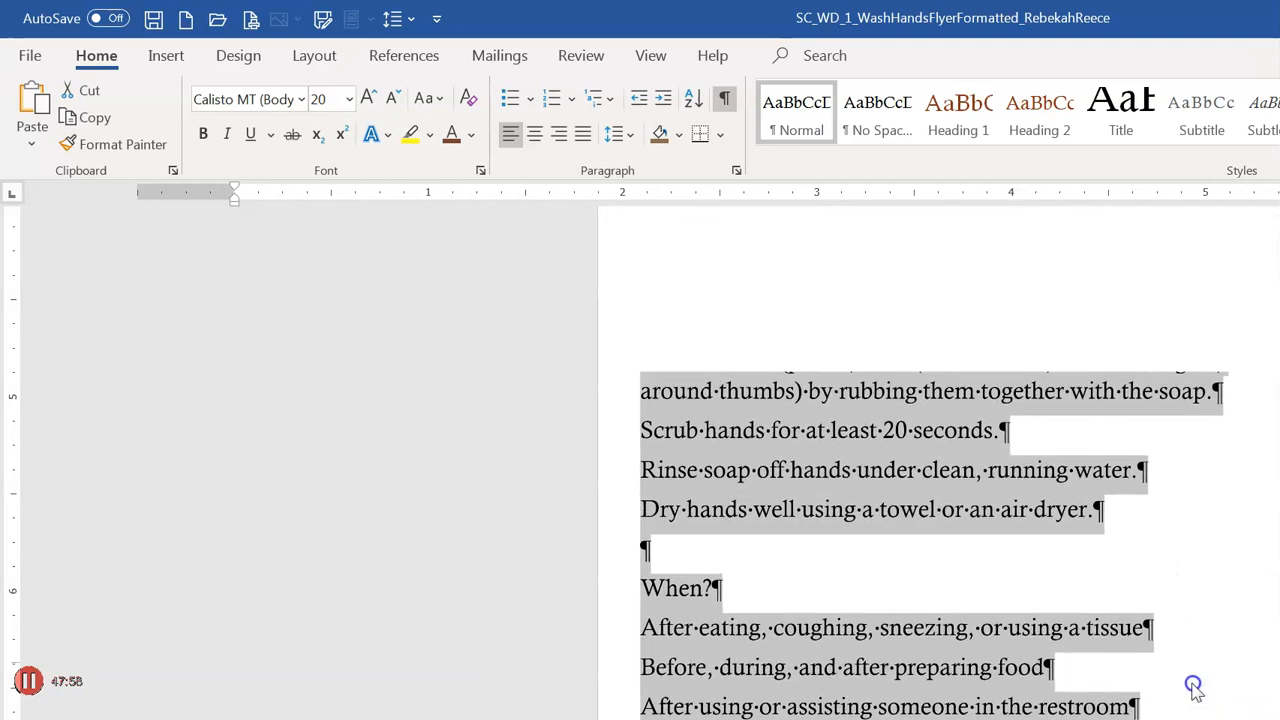
scroll(1193, 686, "down", 4)
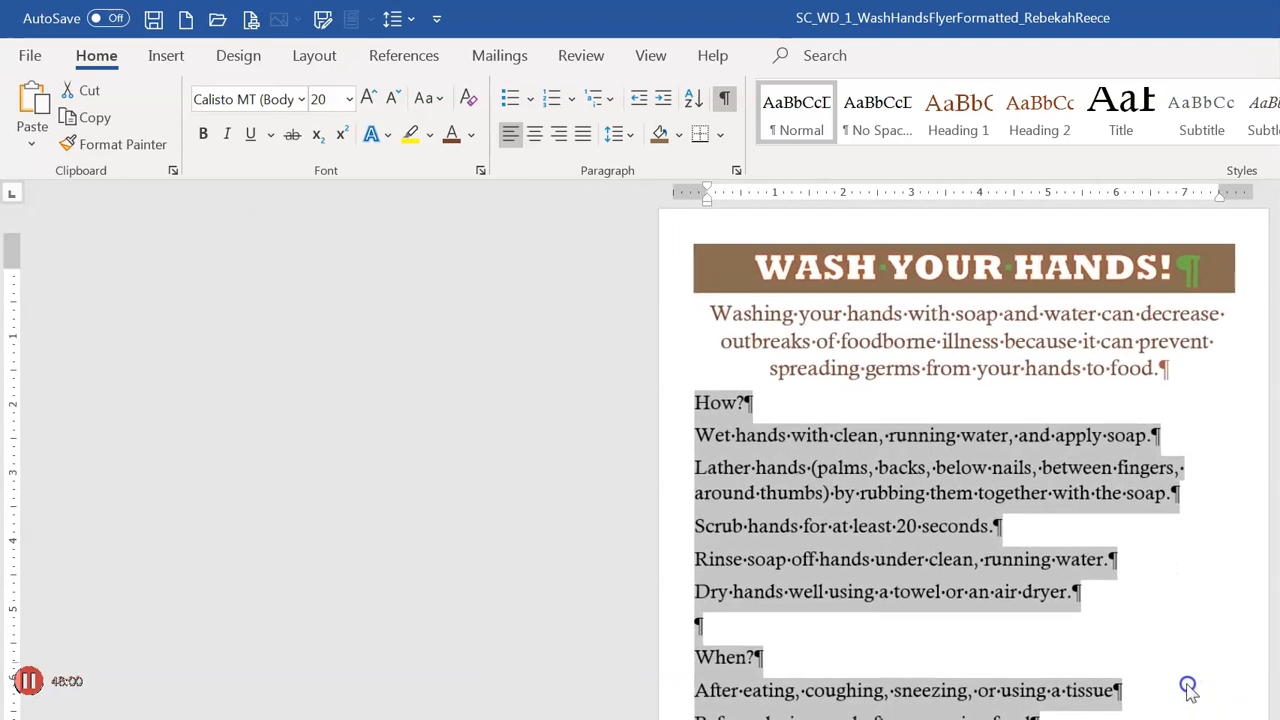
scroll(1188, 688, "up", 1)
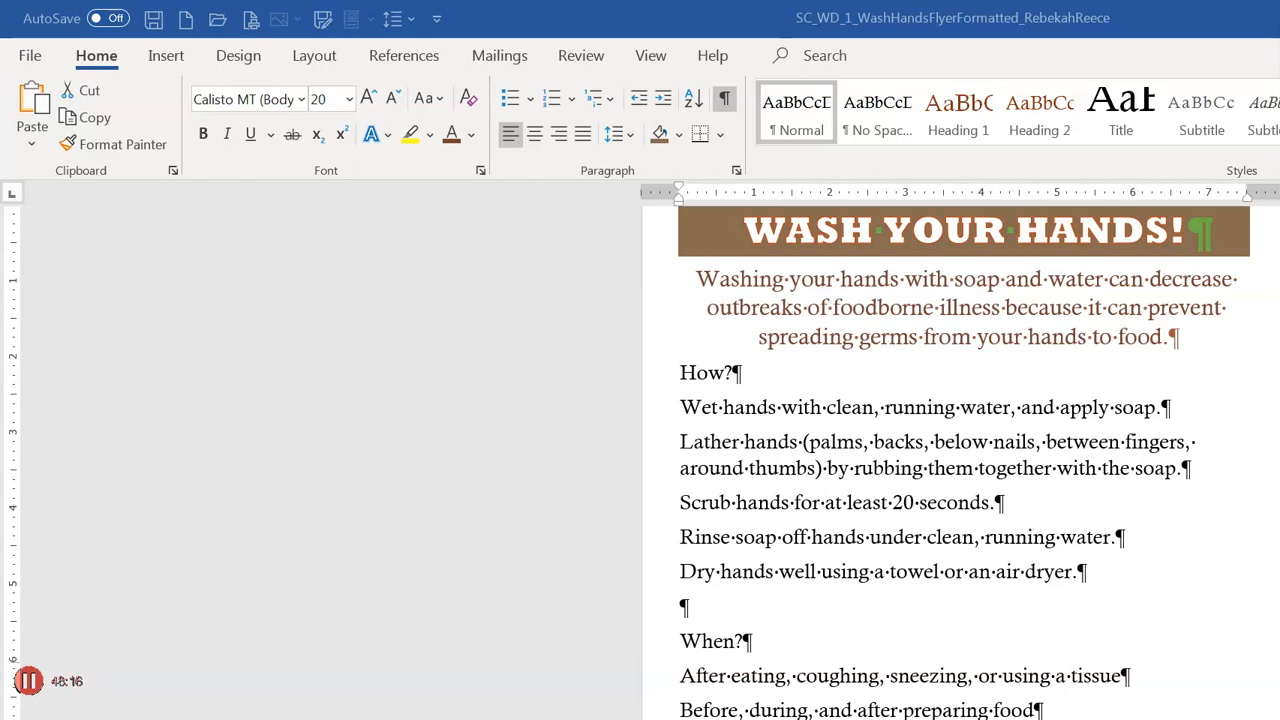
left_click(659, 416)
triple_click(350, 288)
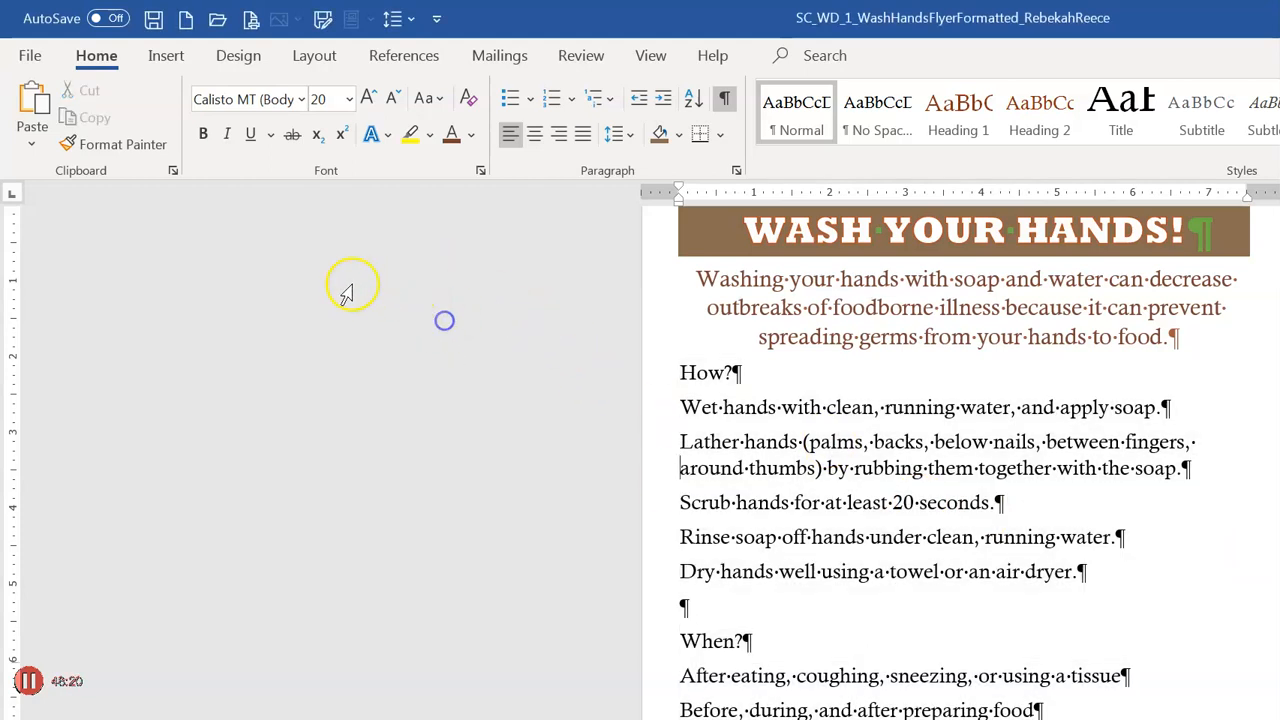
left_click_drag(446, 278, 737, 380)
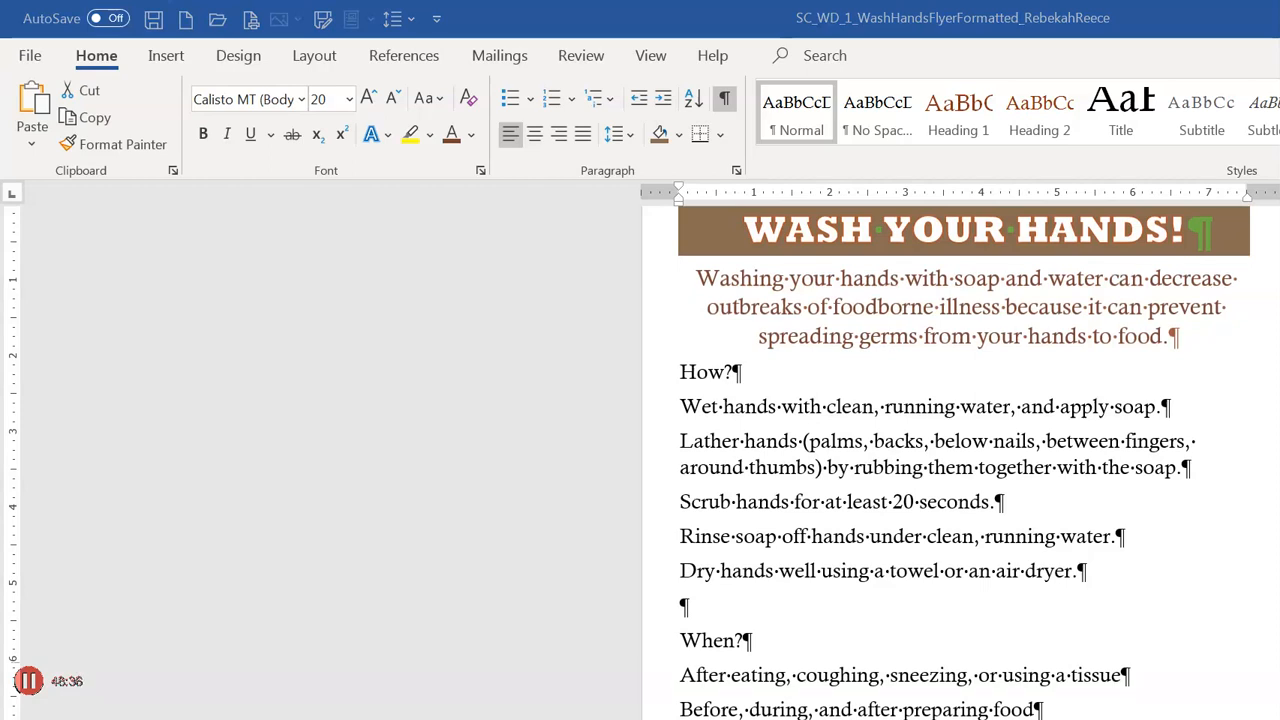
left_click(499, 288)
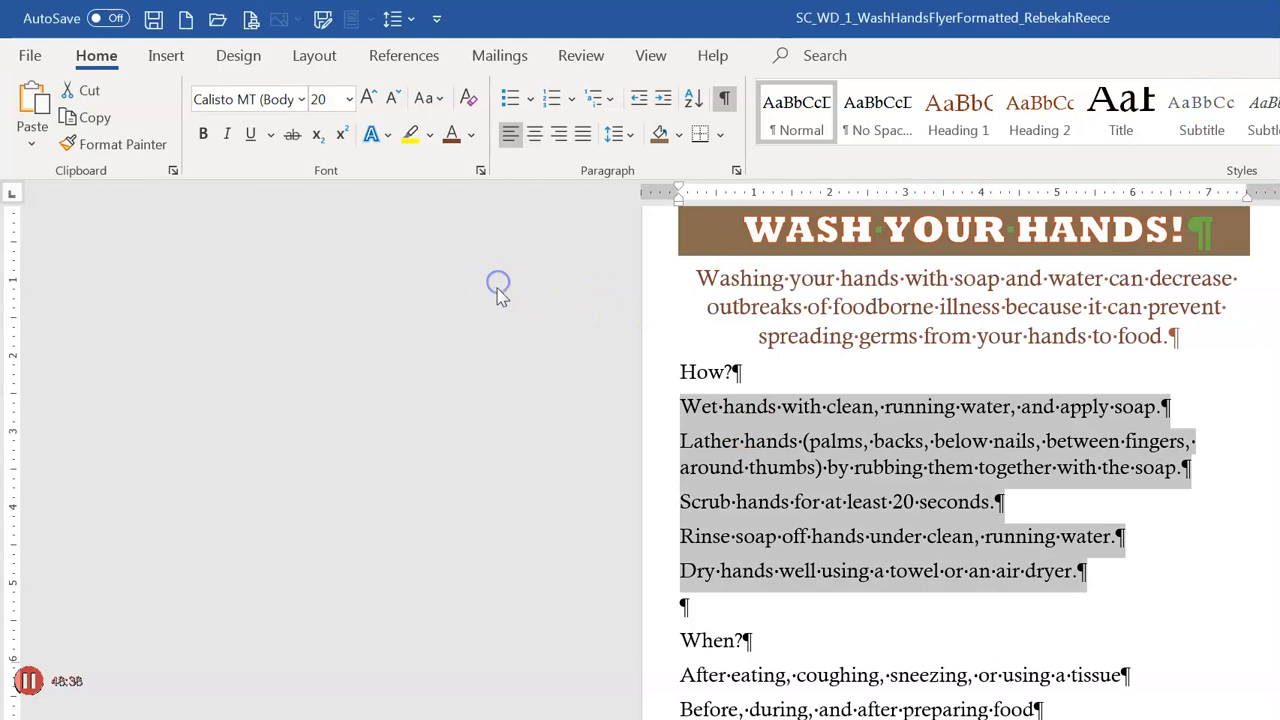
right_click(335, 37)
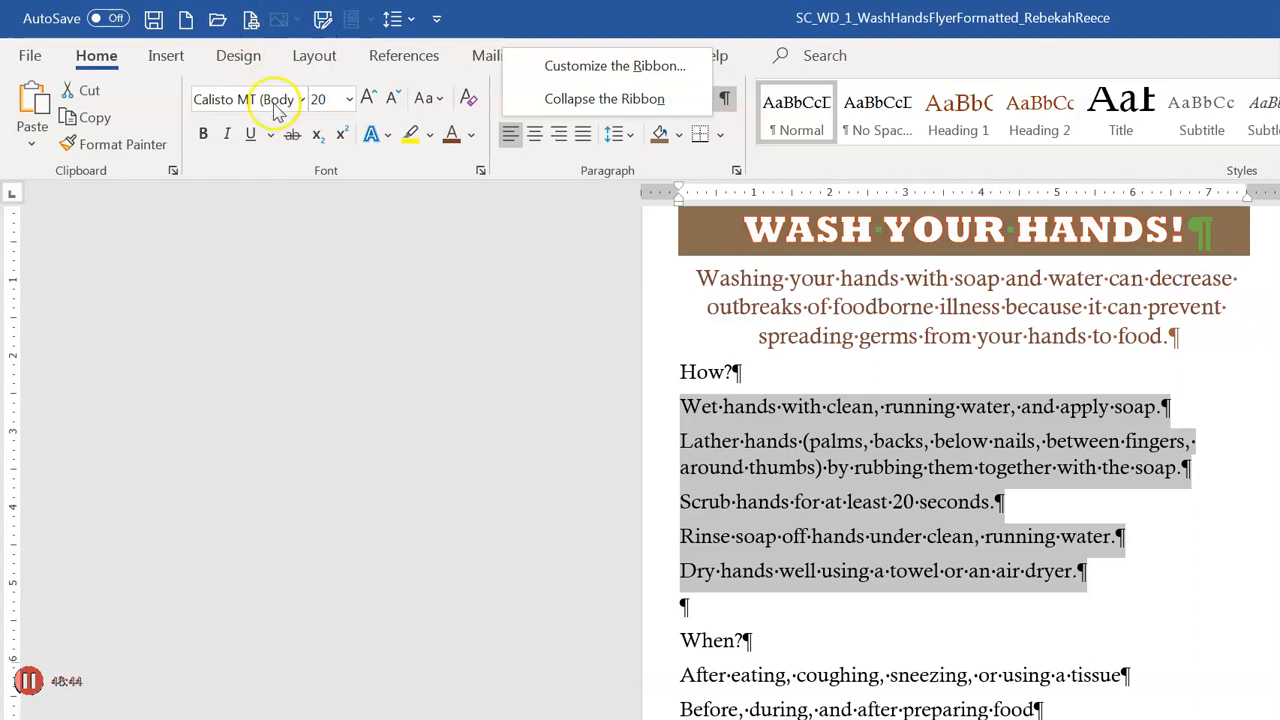
left_click(367, 106)
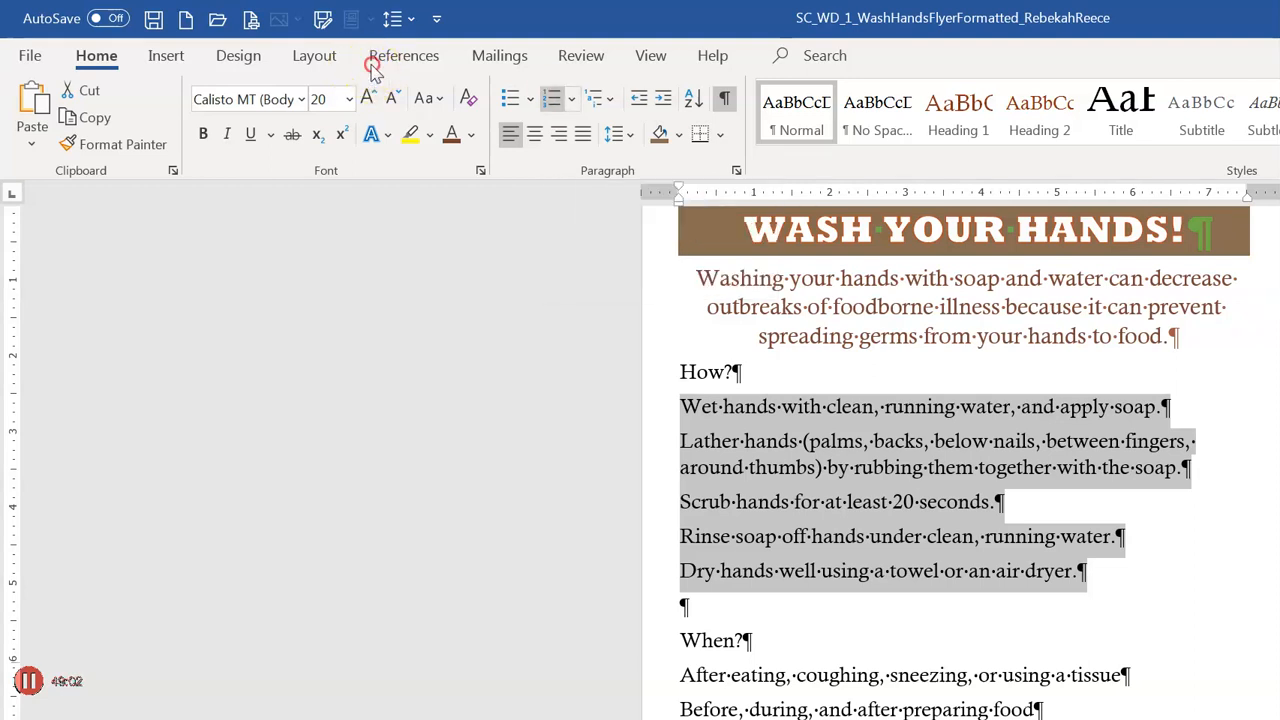
right_click(371, 64)
left_click(392, 55)
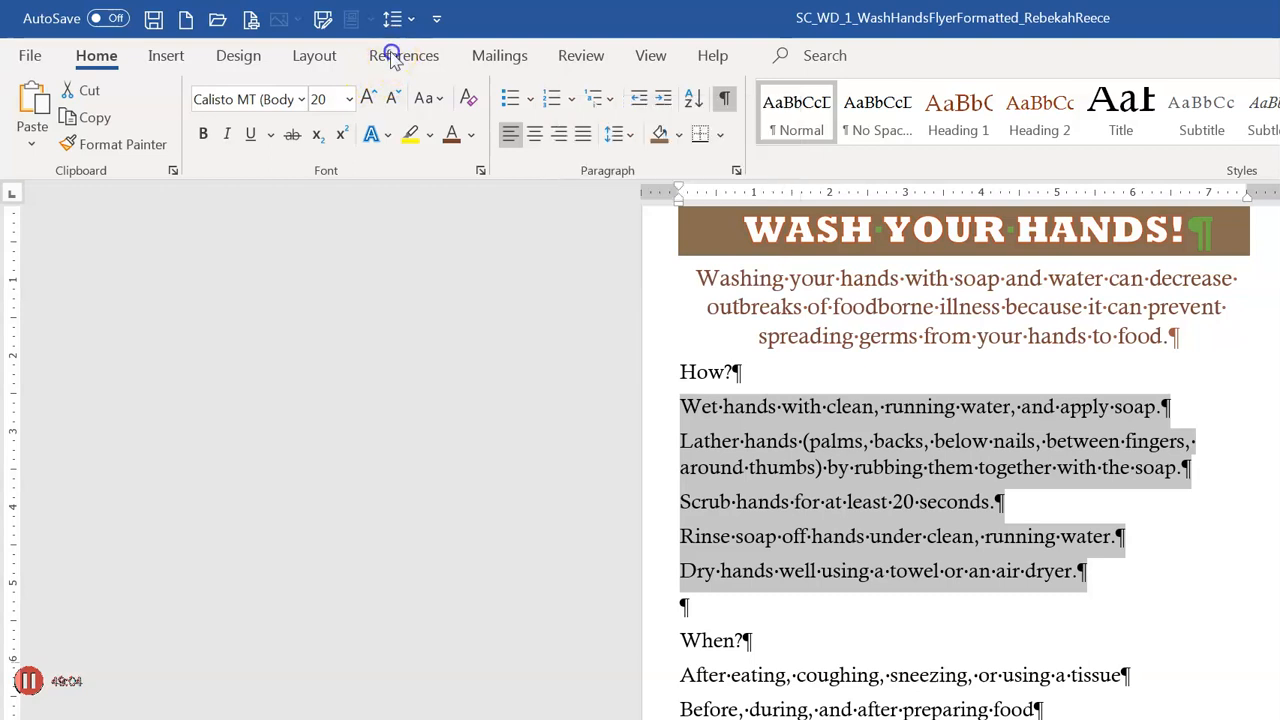
- Format the five selected instruction lines as a numbered list in the 1. 2. 3. style, then deselect them
key("alt+h")
key("n")
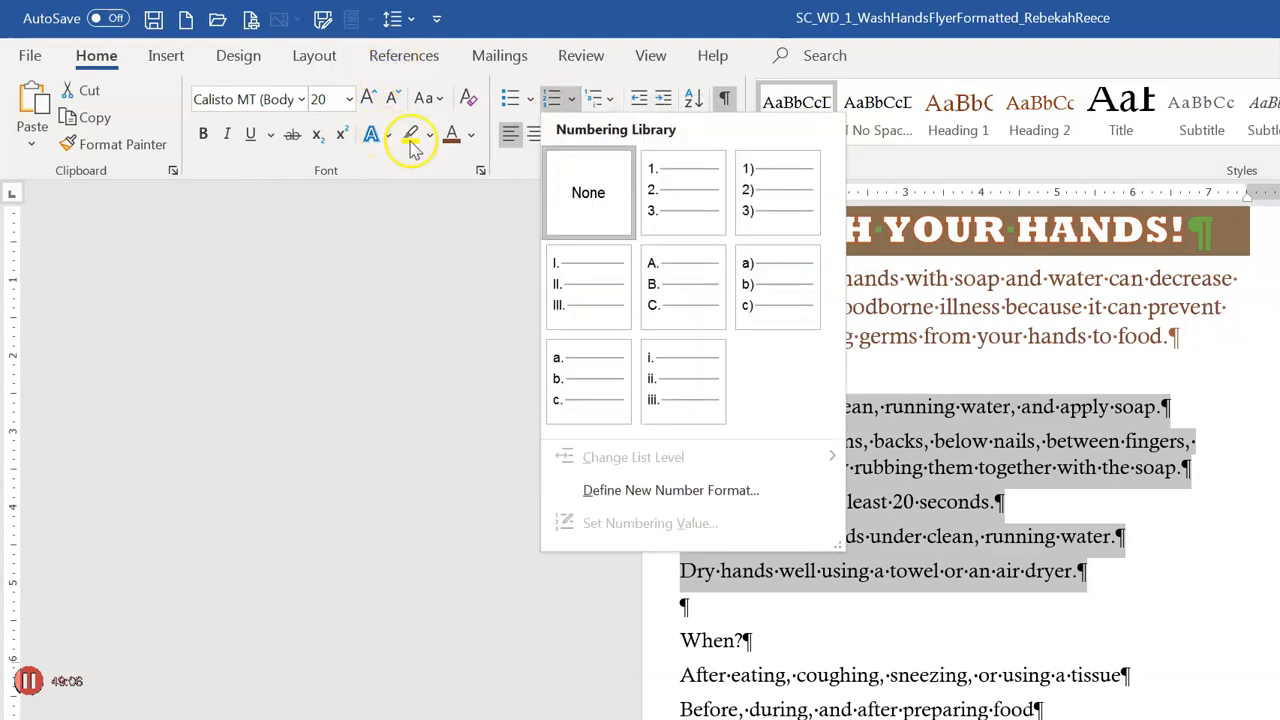
key("Right")
key("Down")
key("Down")
key("Up")
key("Up")
key("Left")
key("Right")
key("Down")
key("Up")
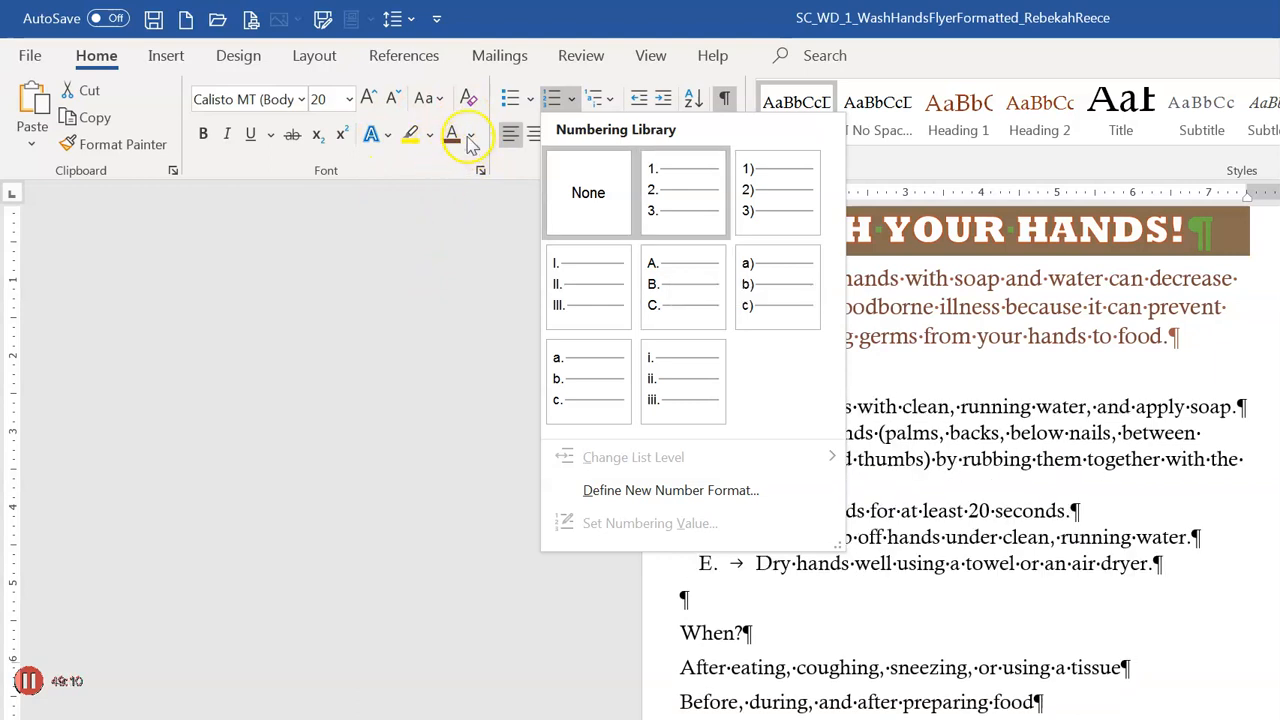
key("Left")
key("Right")
key("Left")
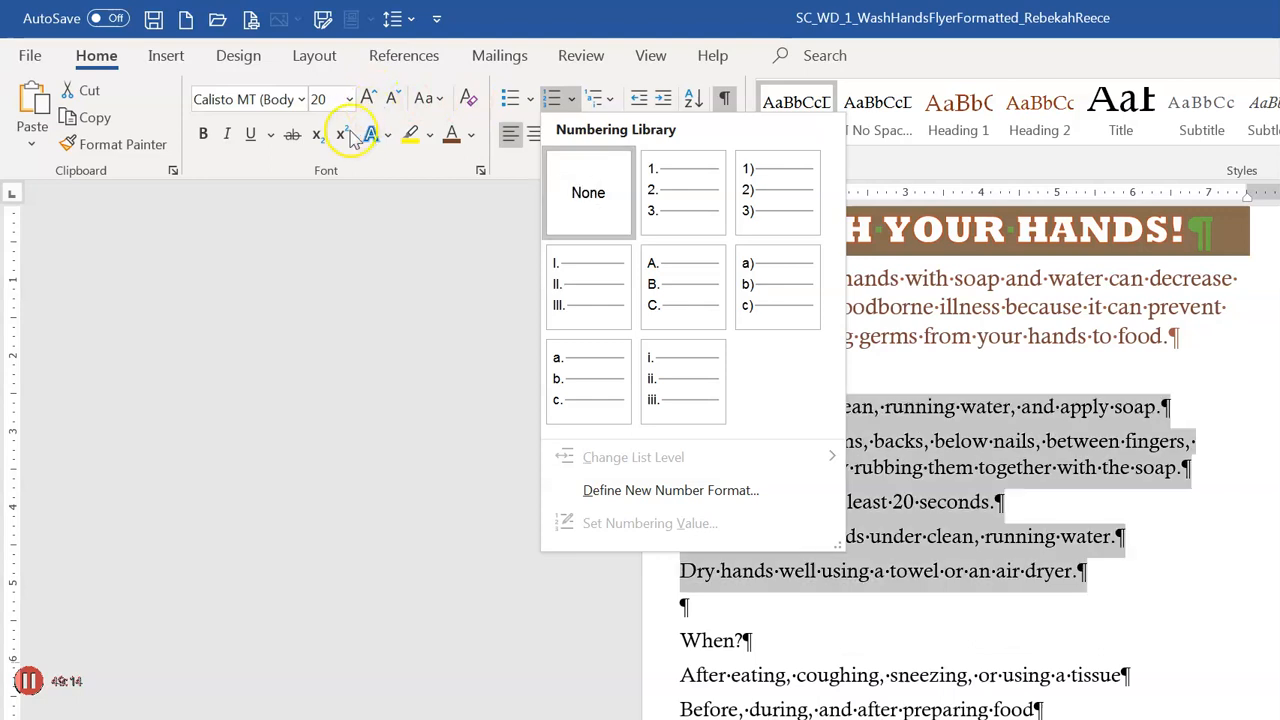
key("Right")
key("Return")
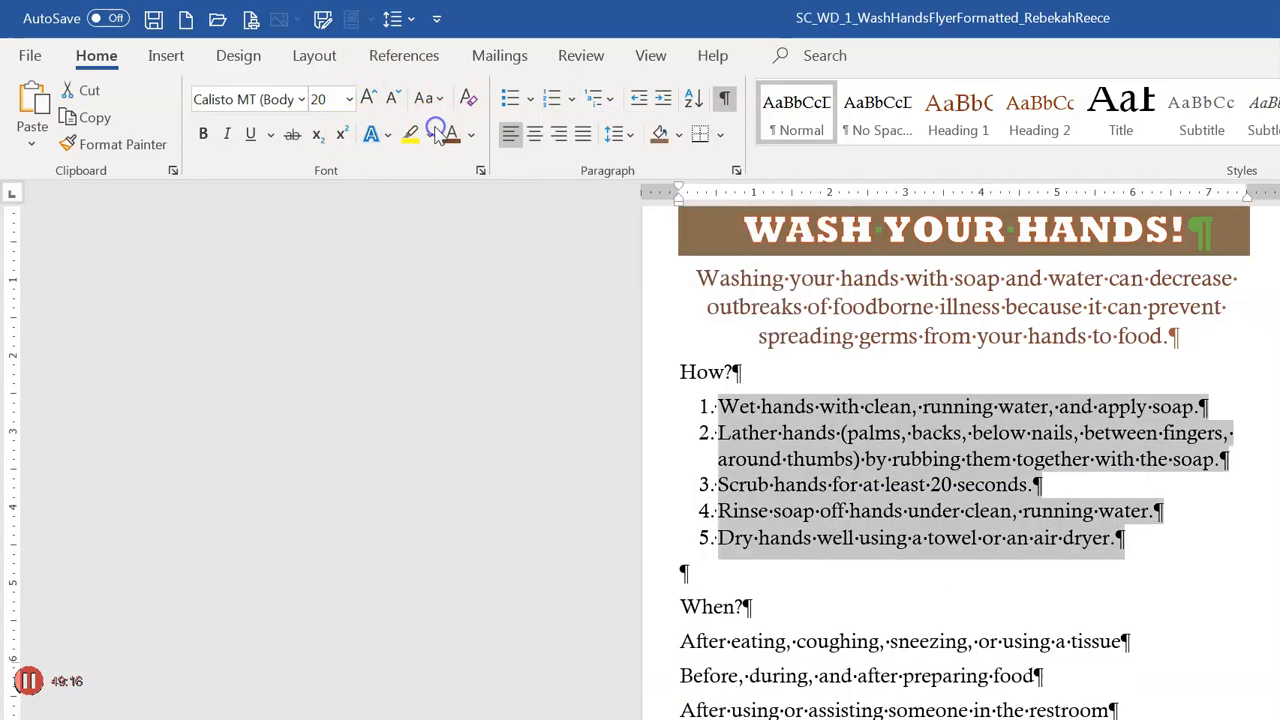
left_click(480, 390)
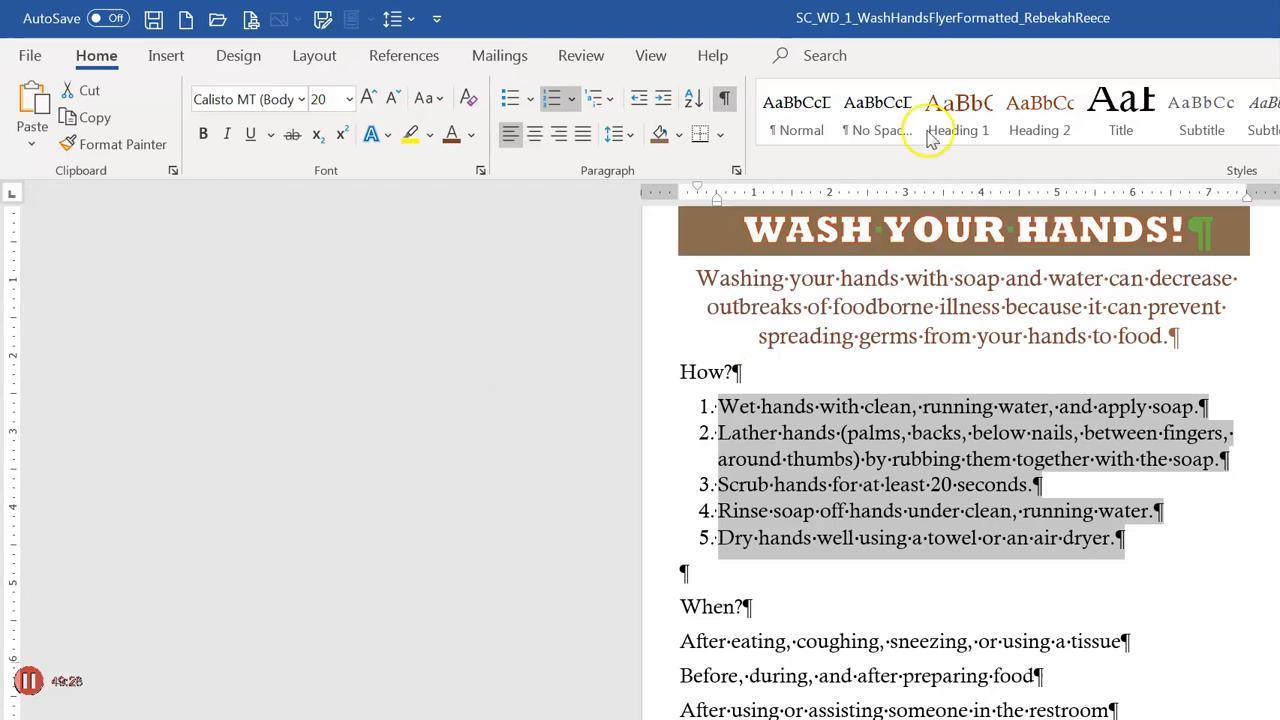
key("Right")
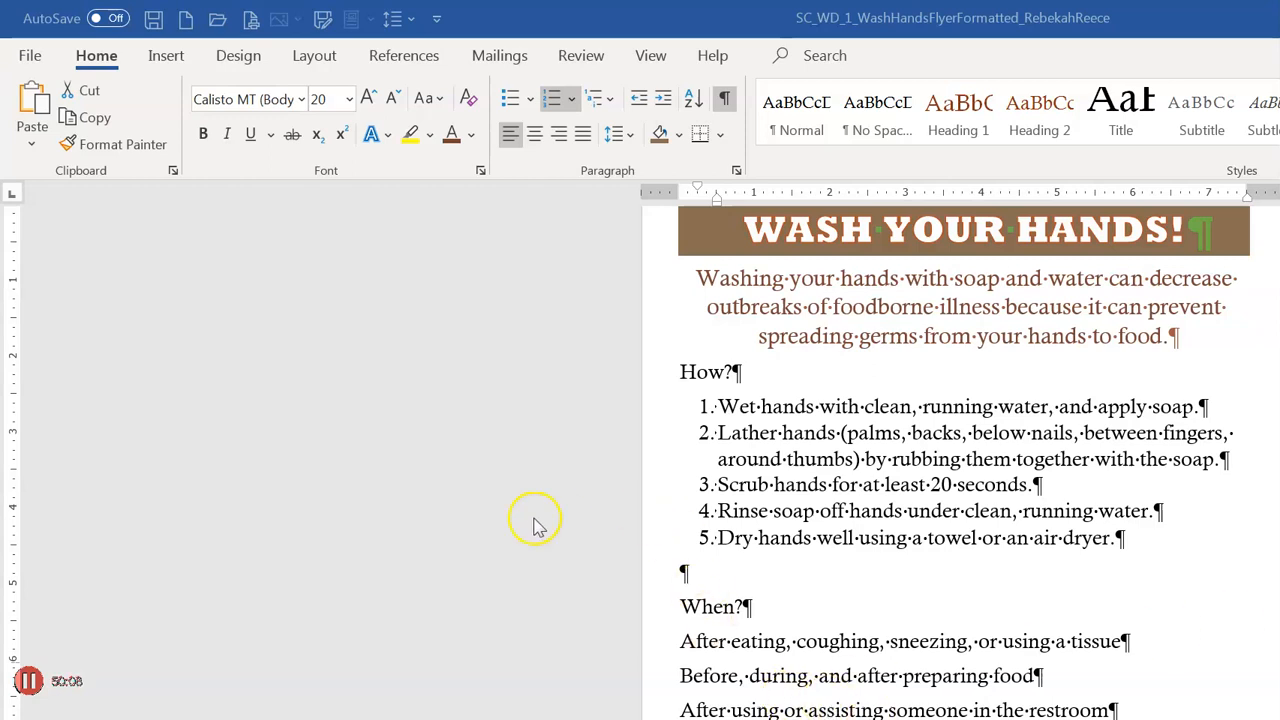
- Select the lines below When?, starting with After eating, and format them as a bulleted list
left_click(415, 437)
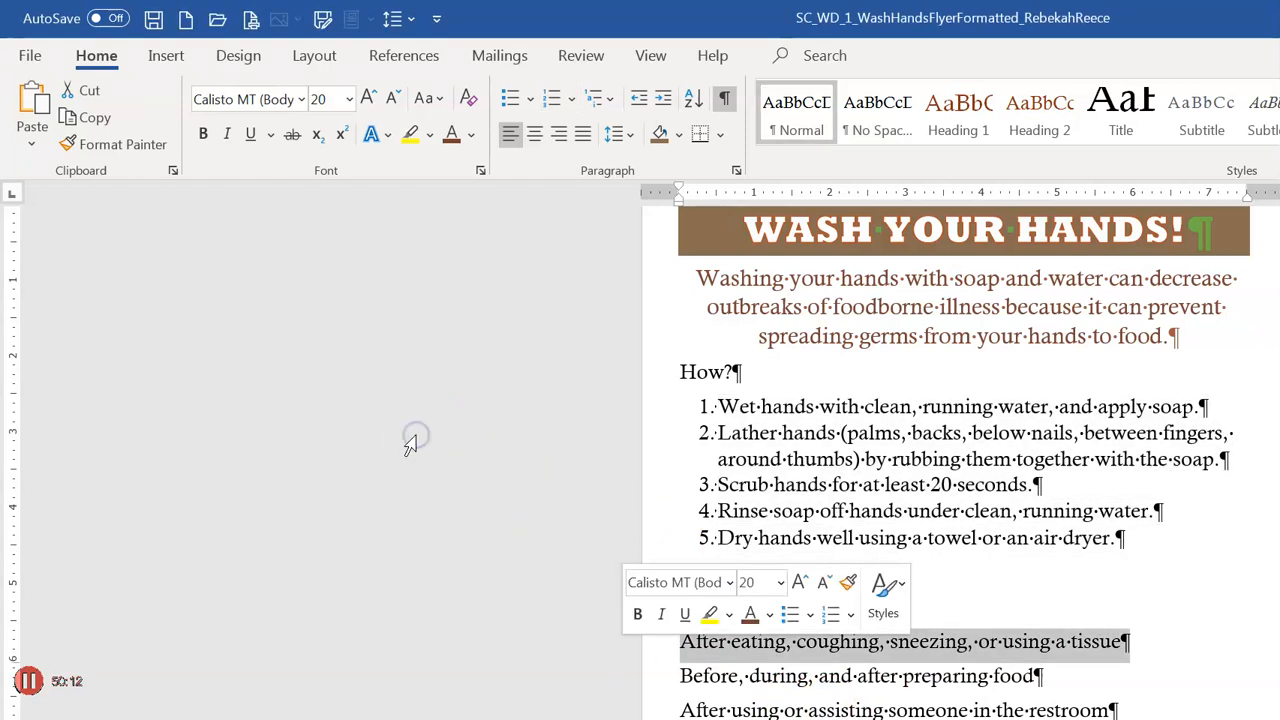
left_click_drag(414, 449, 432, 527)
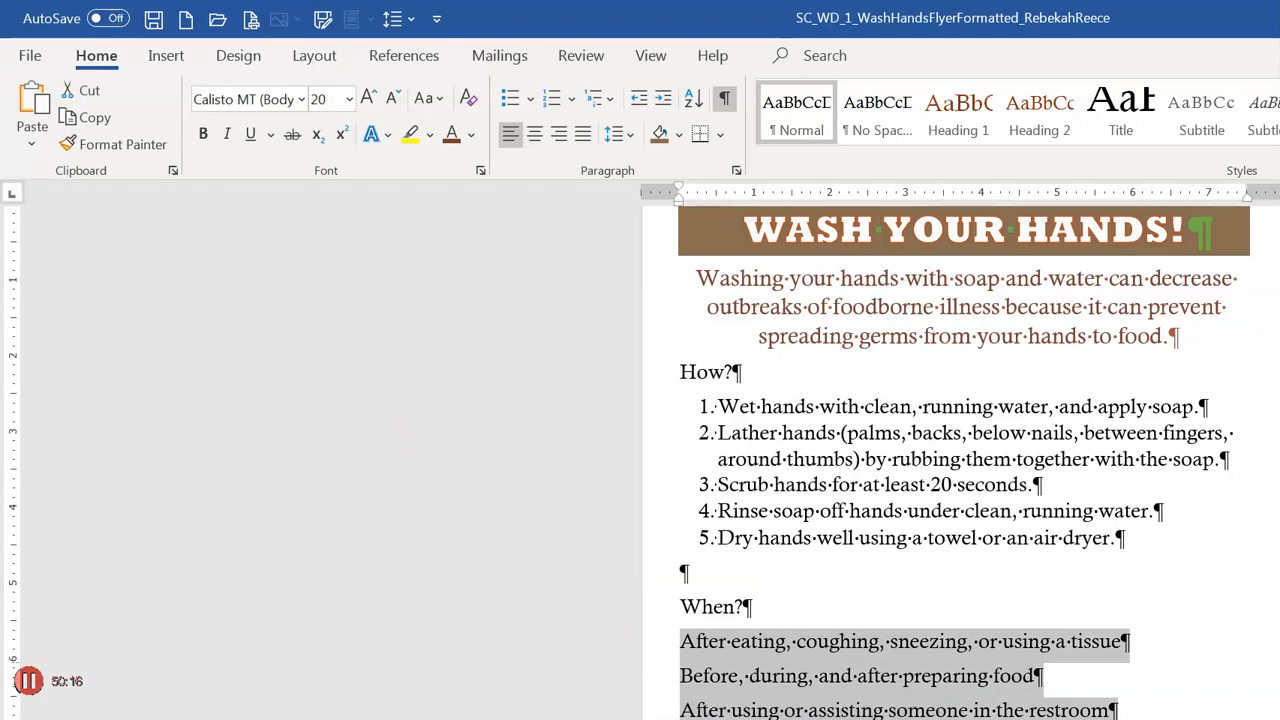
key("Left")
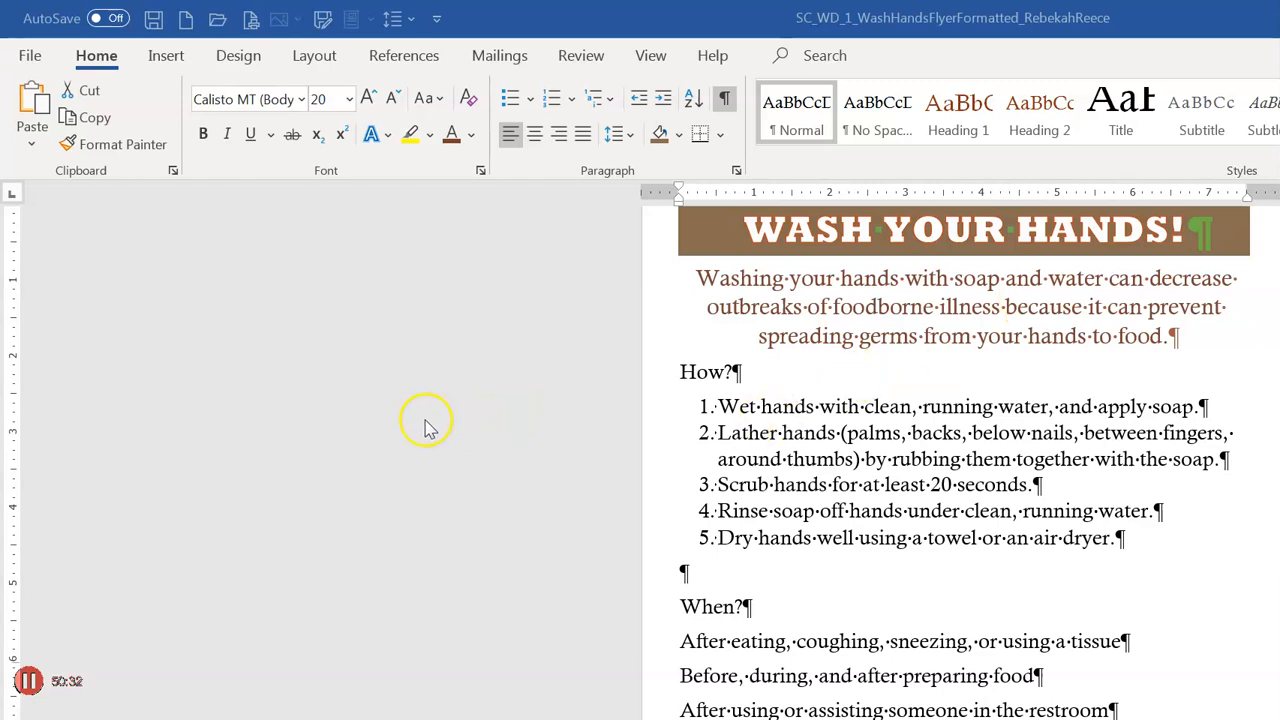
key("shift+Down")
key("shift+Down")
key("shift+Down")
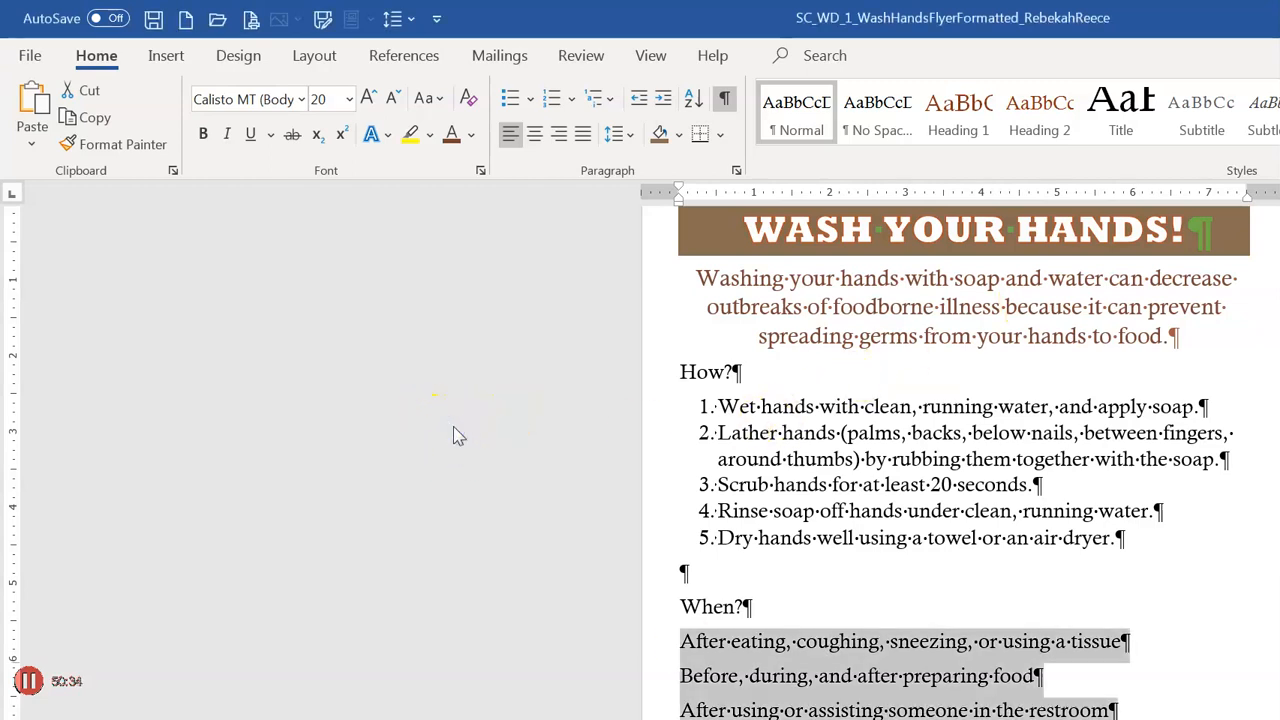
left_click(453, 426)
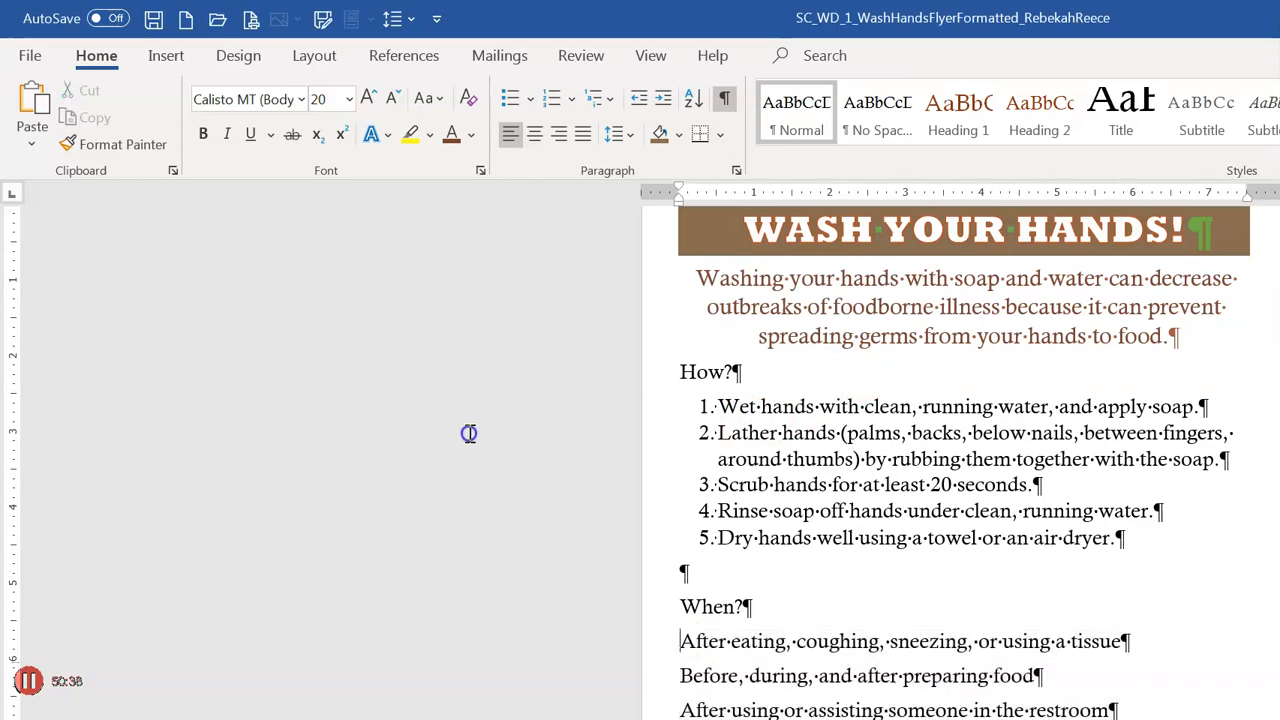
key("shift+Down")
key("shift+Down")
key("shift+Down")
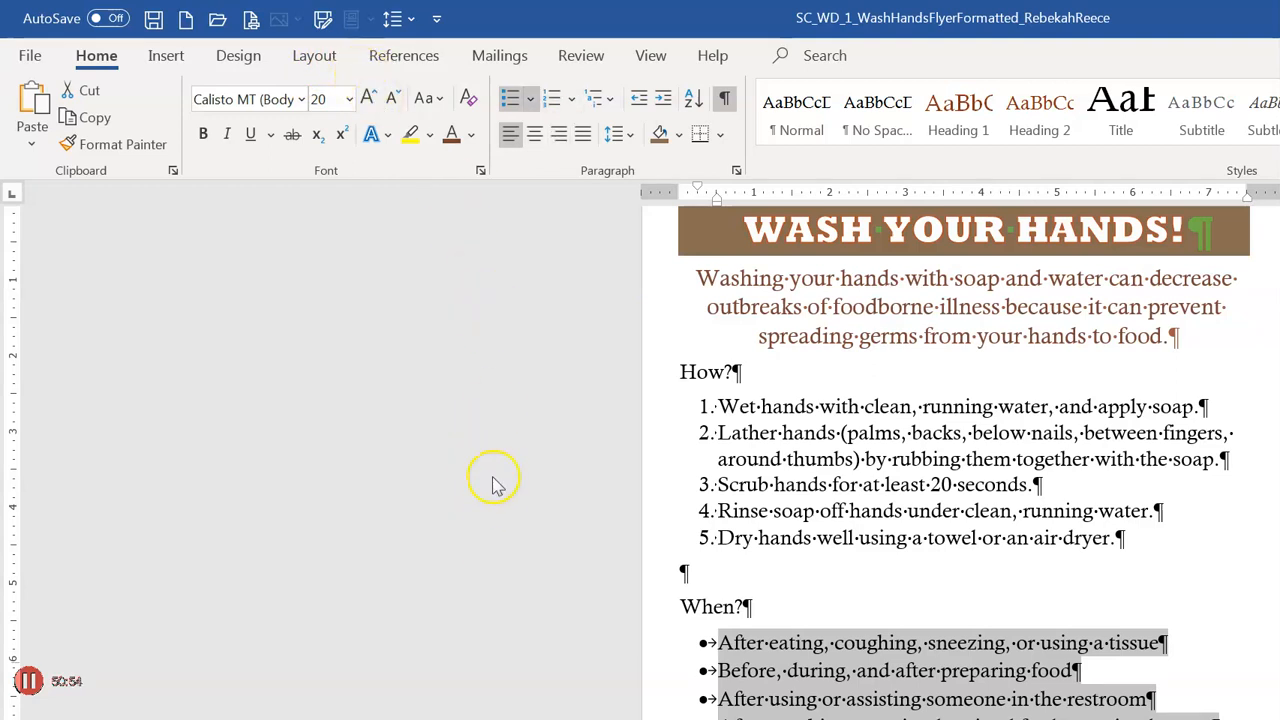
right_click(463, 553)
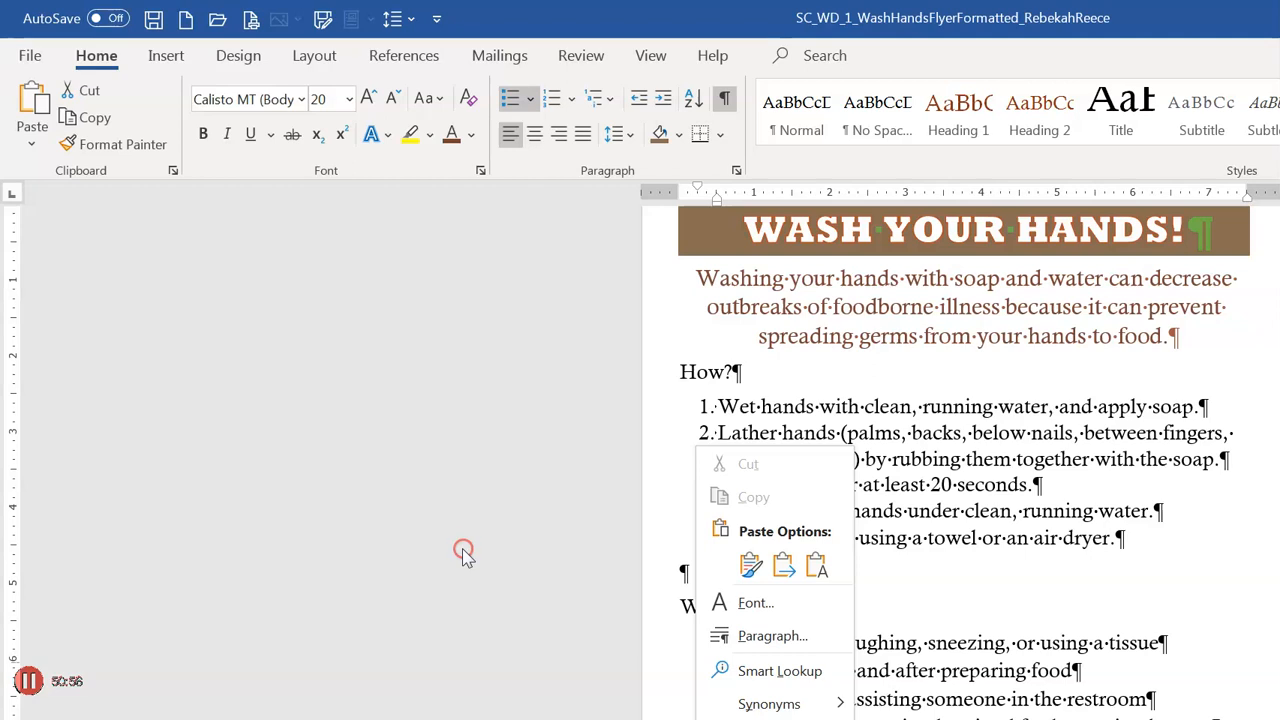
left_click(663, 391)
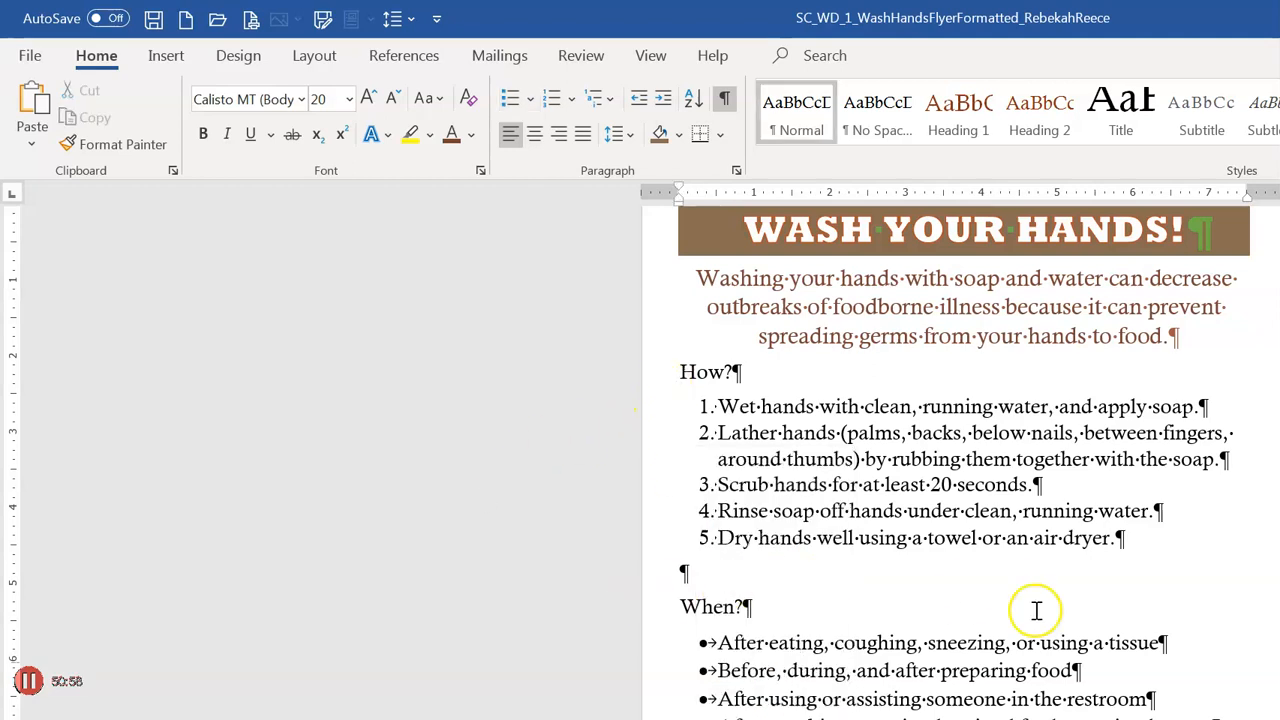
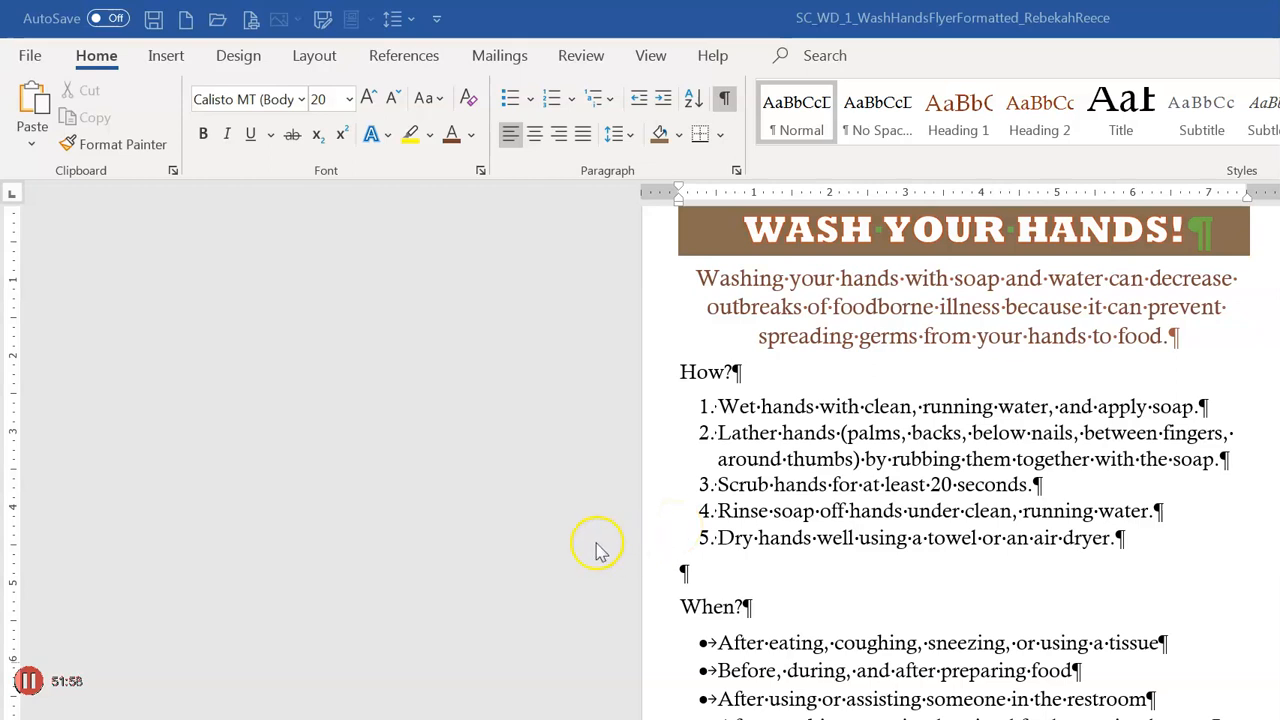
left_click(524, 544)
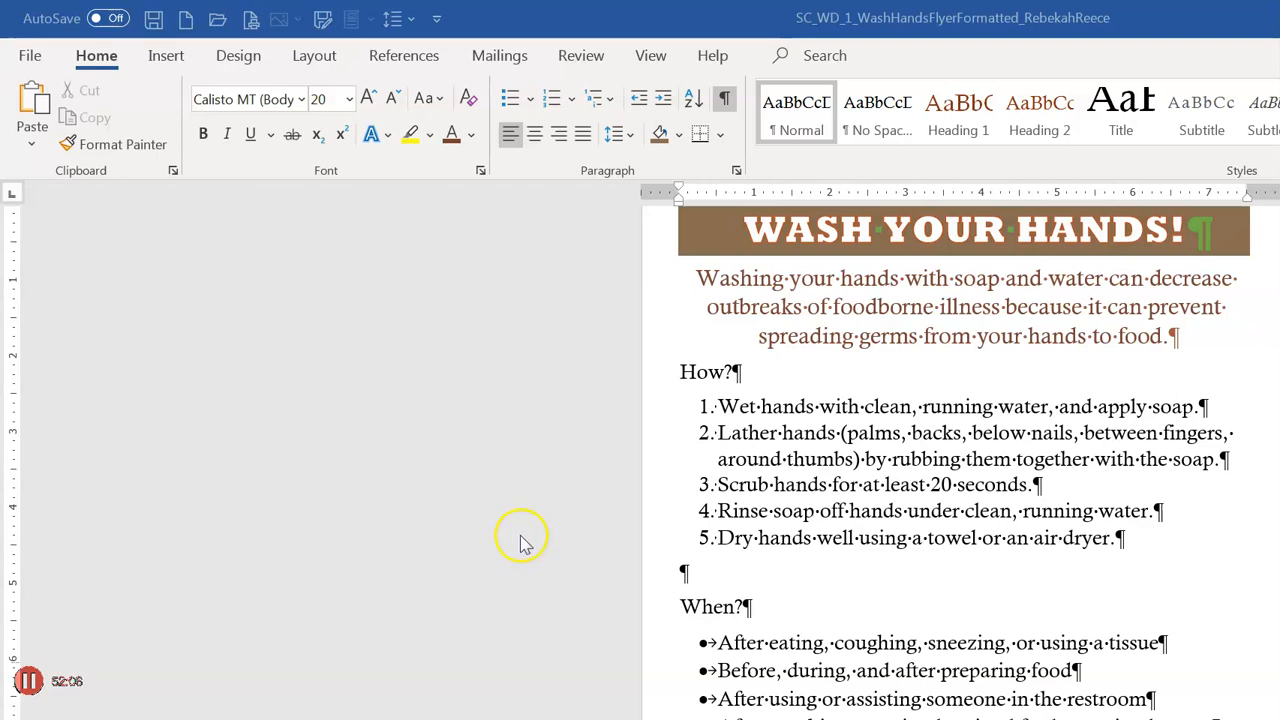
left_click(700, 538)
left_click(593, 531)
right_click(593, 531)
key("Up")
key("Up")
key("Up")
key("Up")
key("Up")
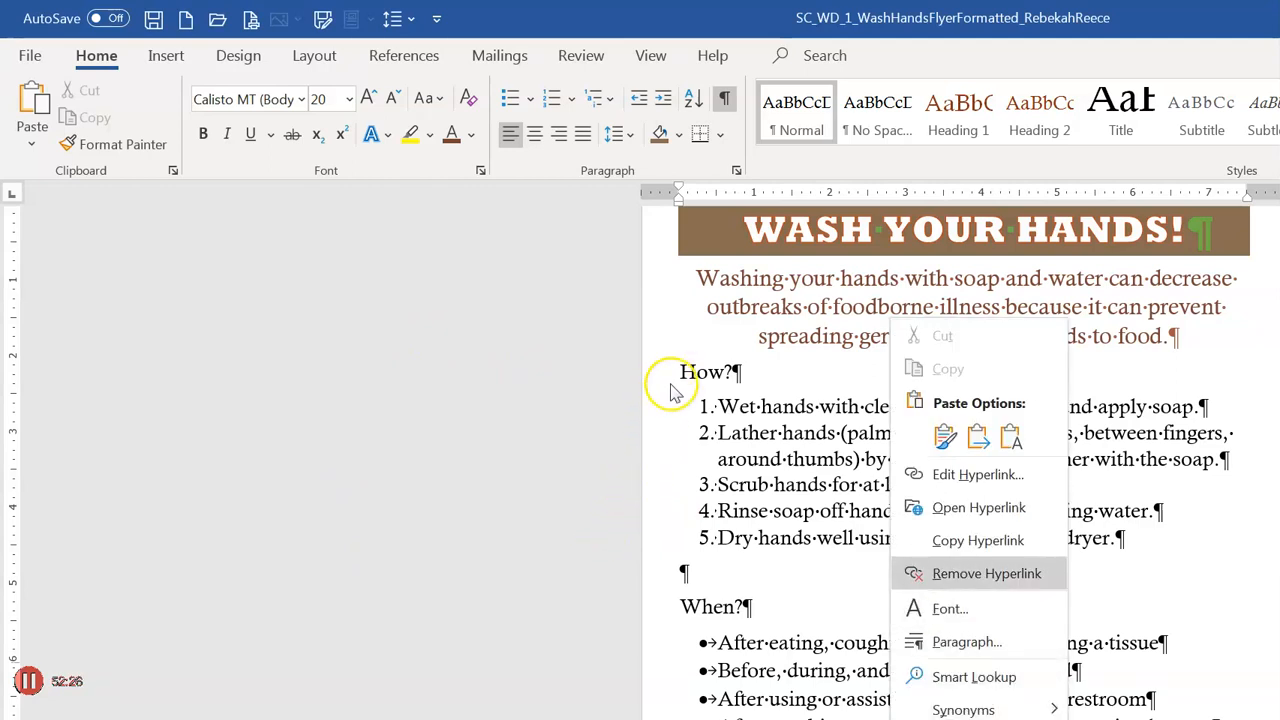
key("Return")
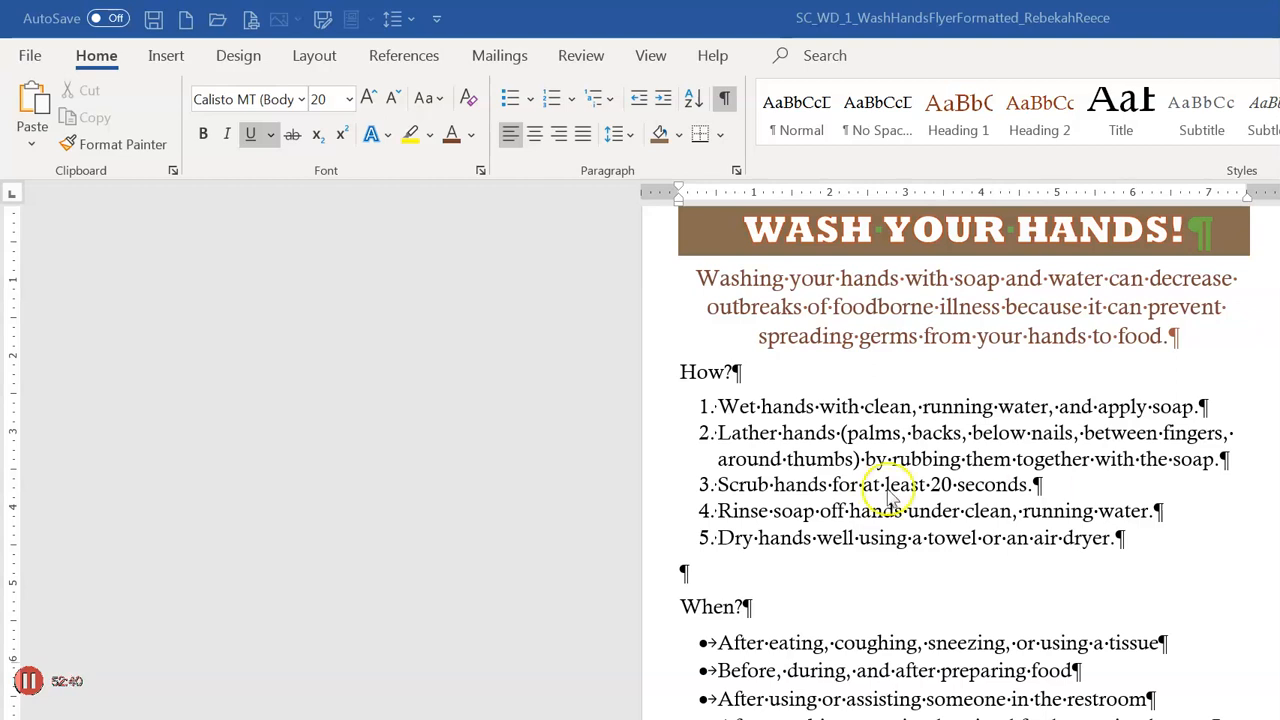
left_click(666, 525)
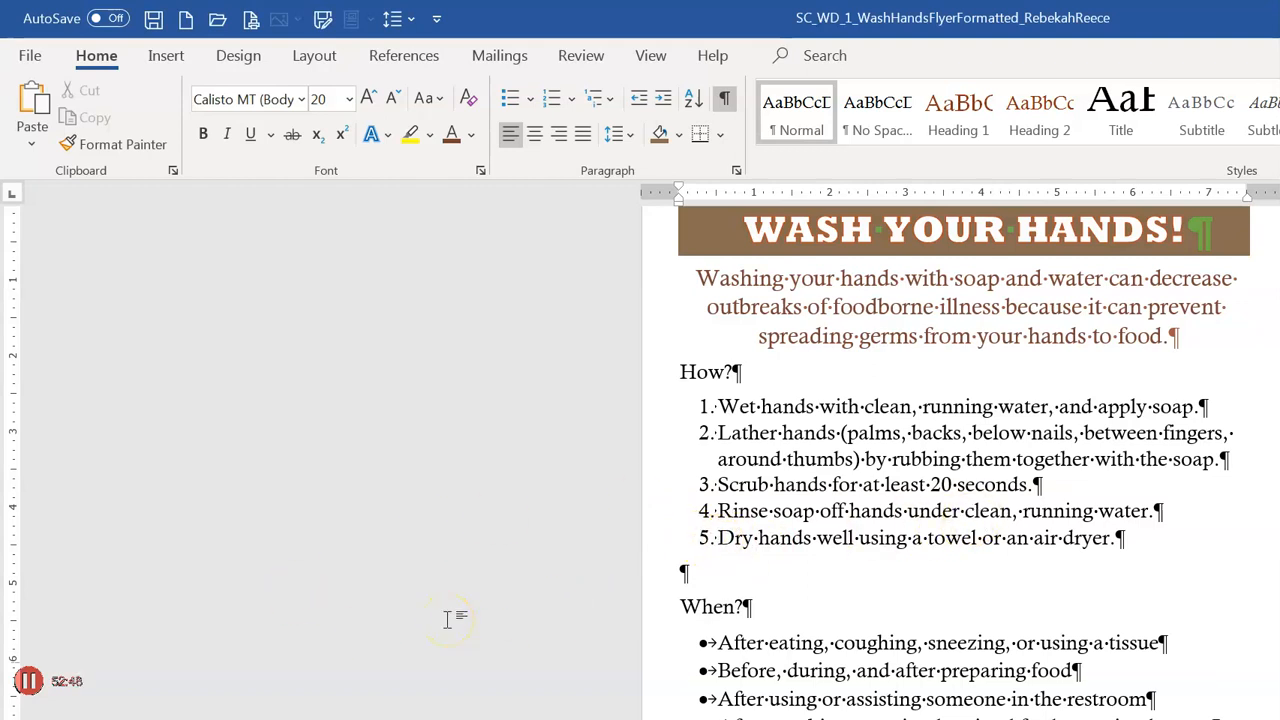
key("ctrl+e")
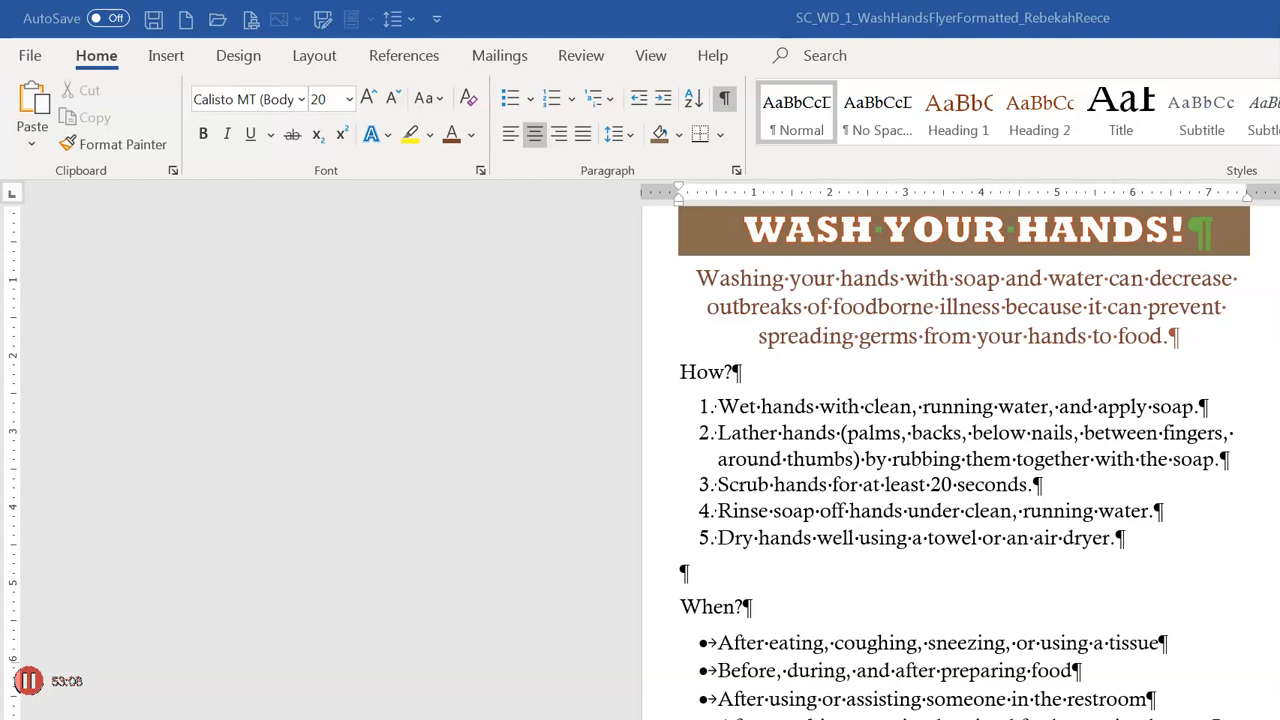
left_click(447, 533)
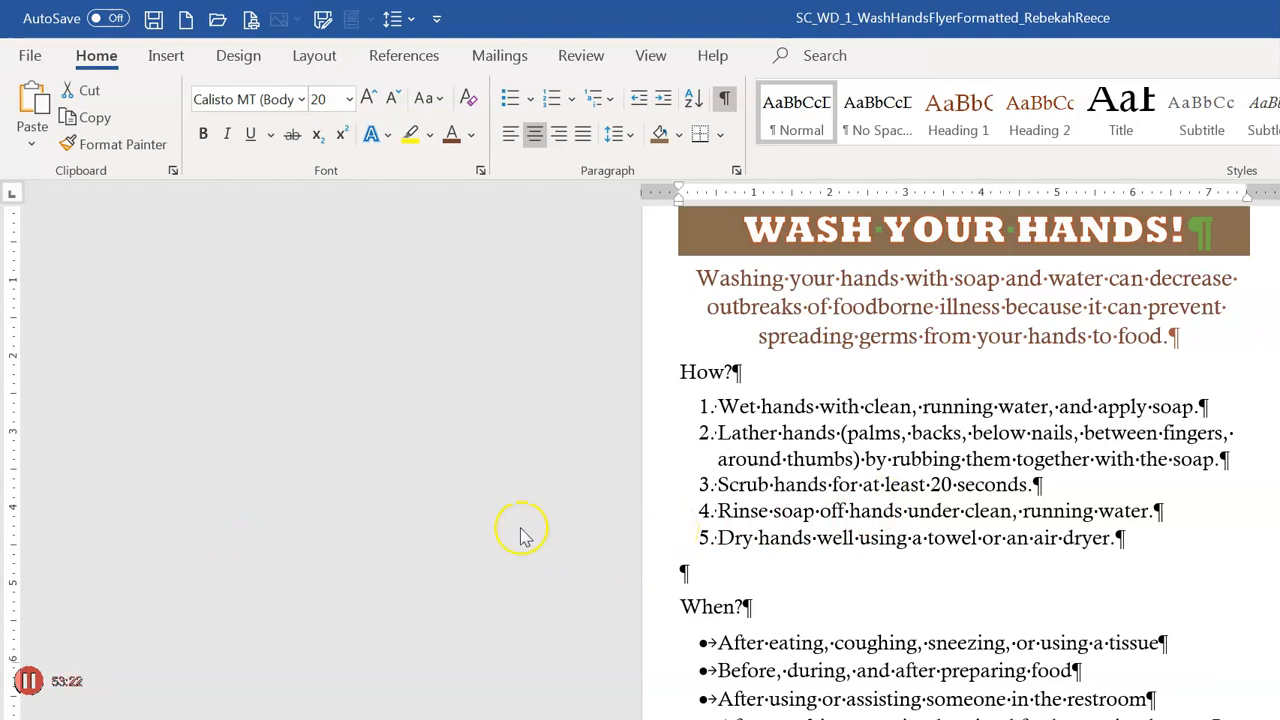
right_click(583, 537)
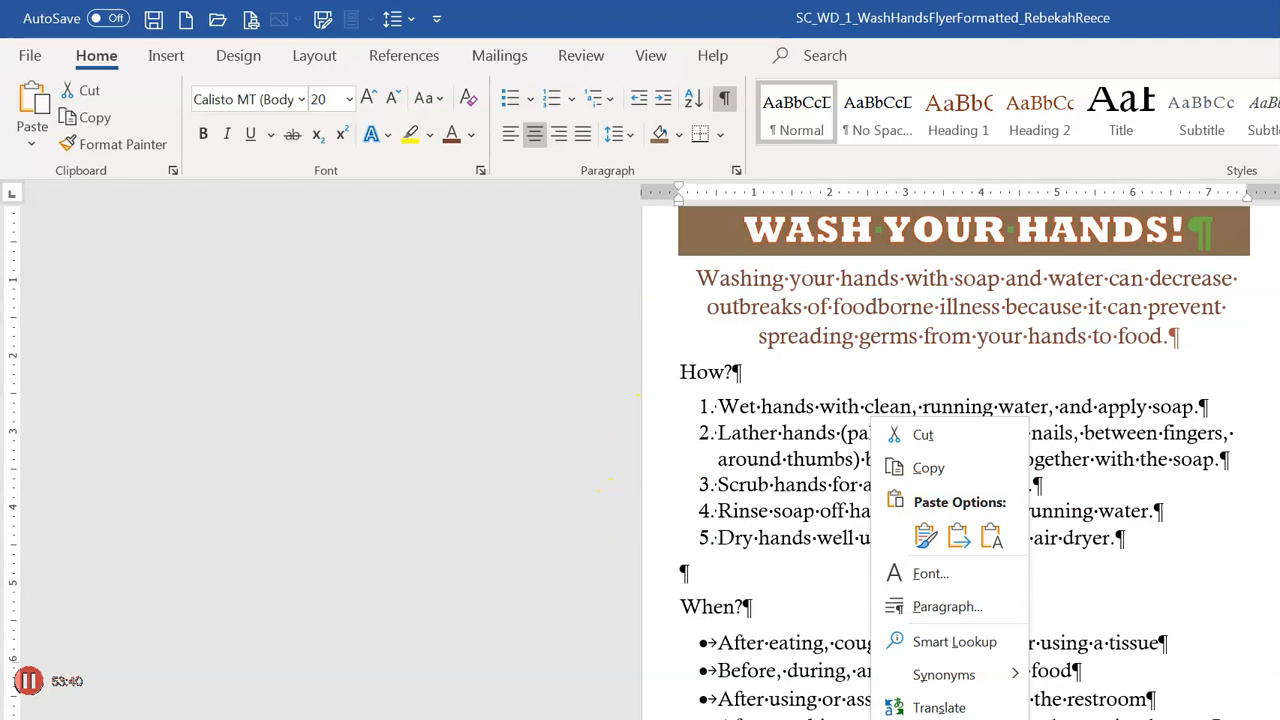
key("Escape")
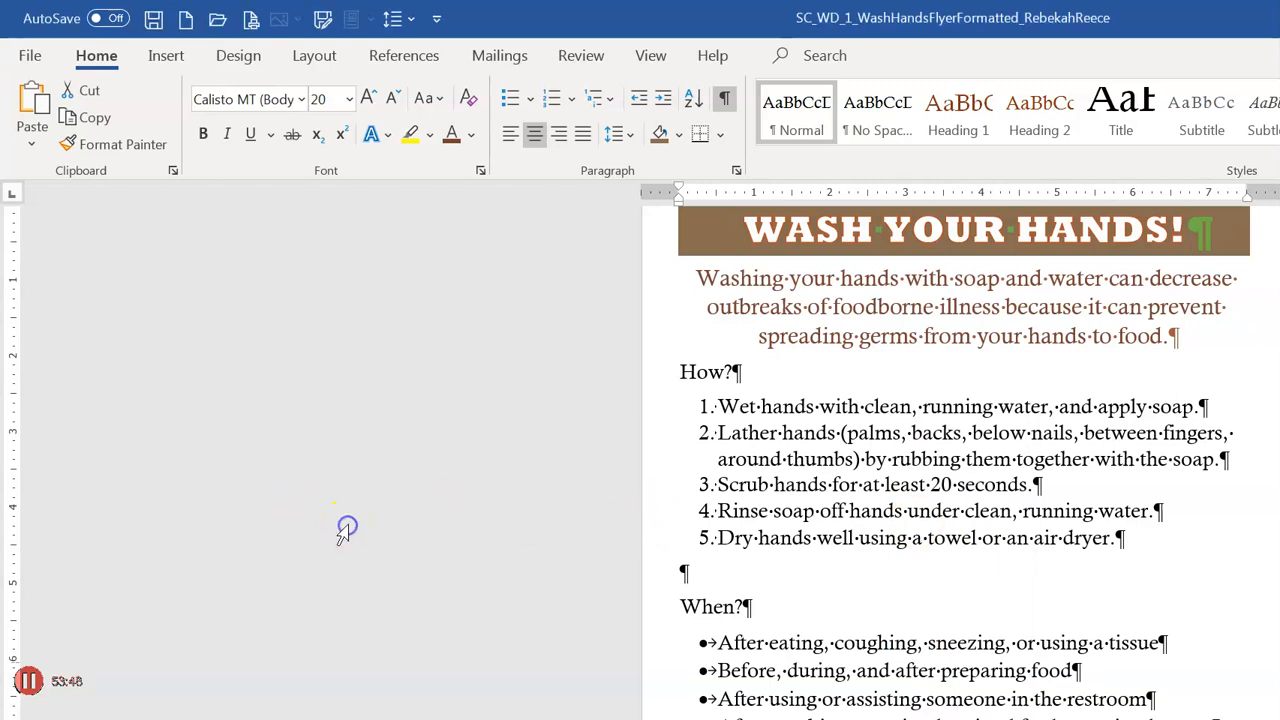
right_click(590, 527)
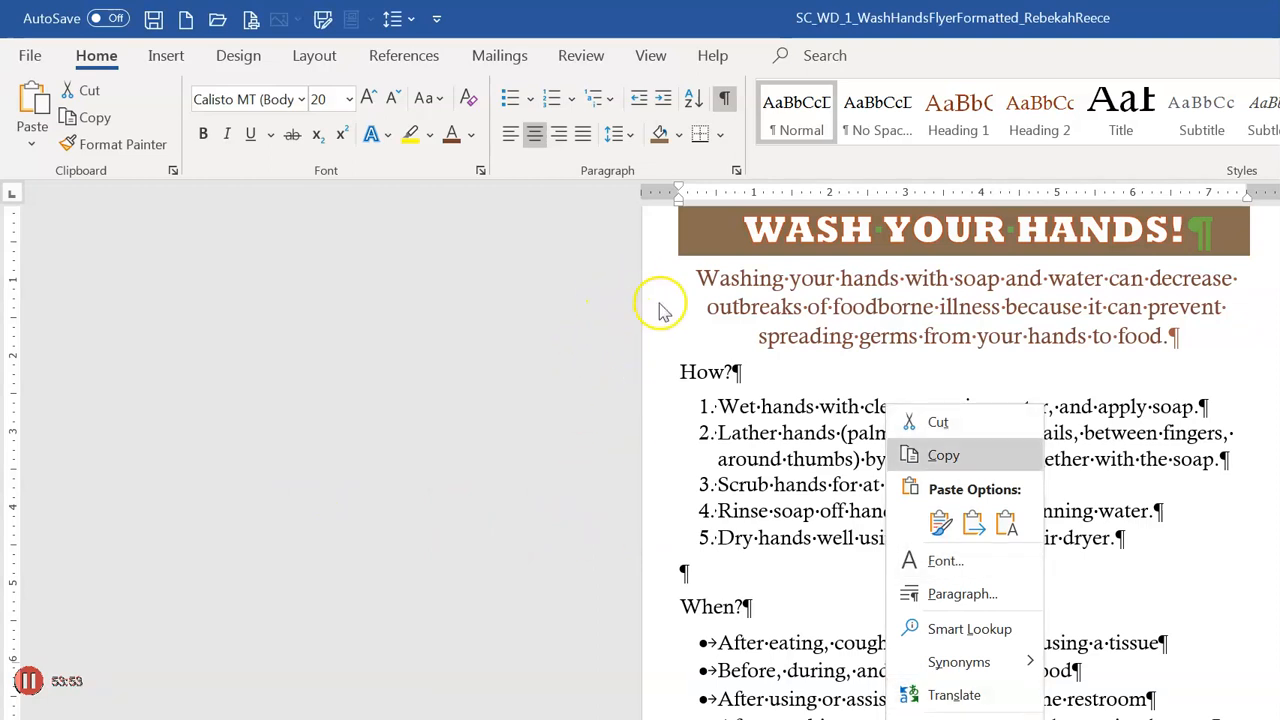
left_click(616, 541)
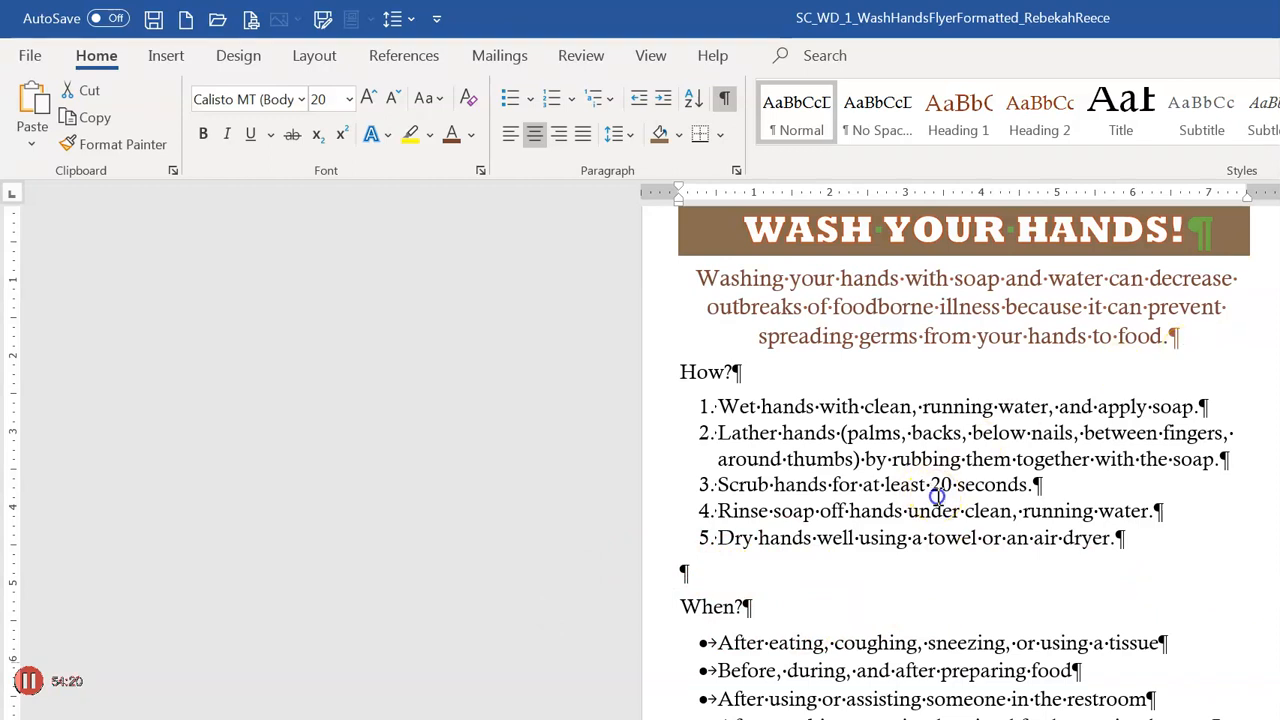
left_click(937, 496)
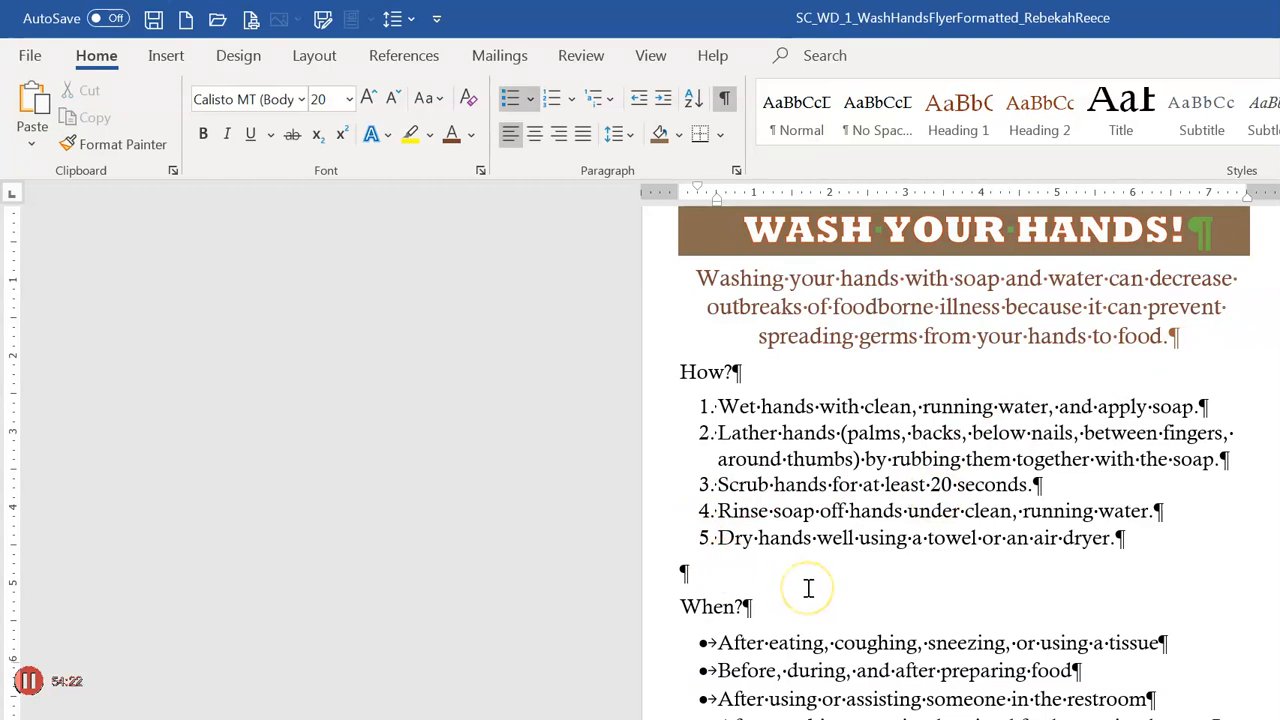
left_click(655, 527)
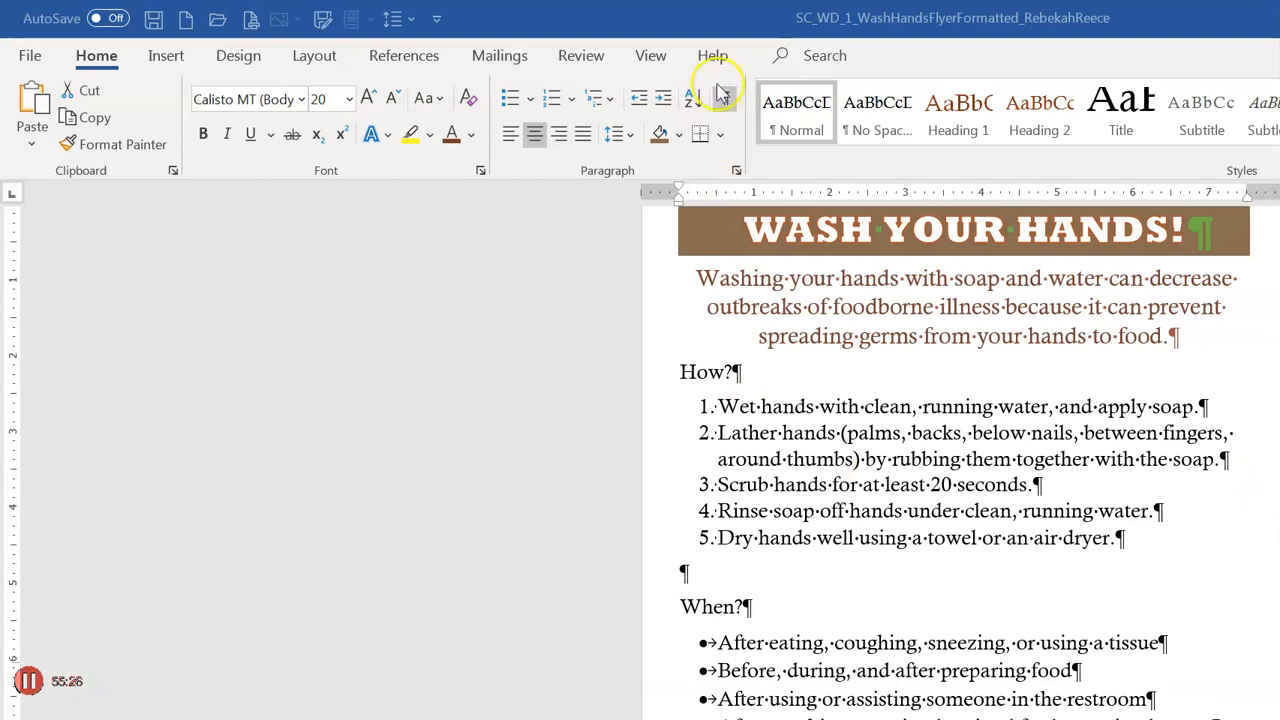
right_click(760, 538)
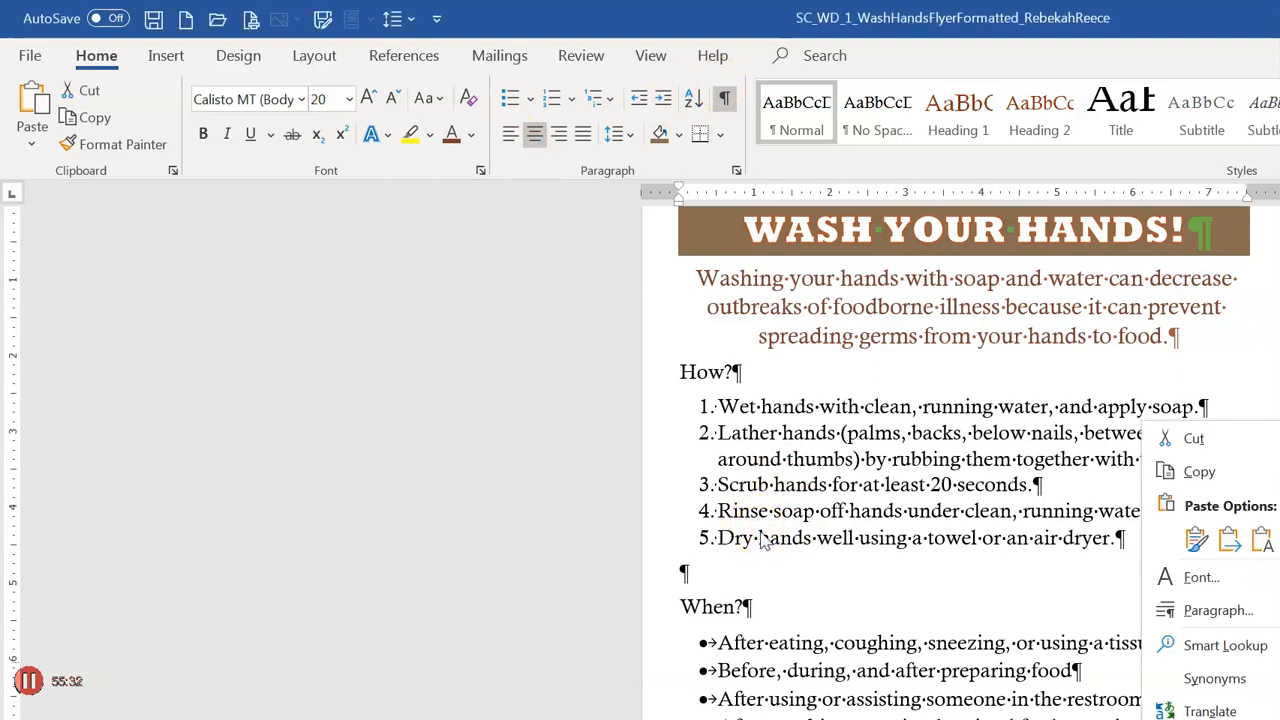
left_click(803, 590)
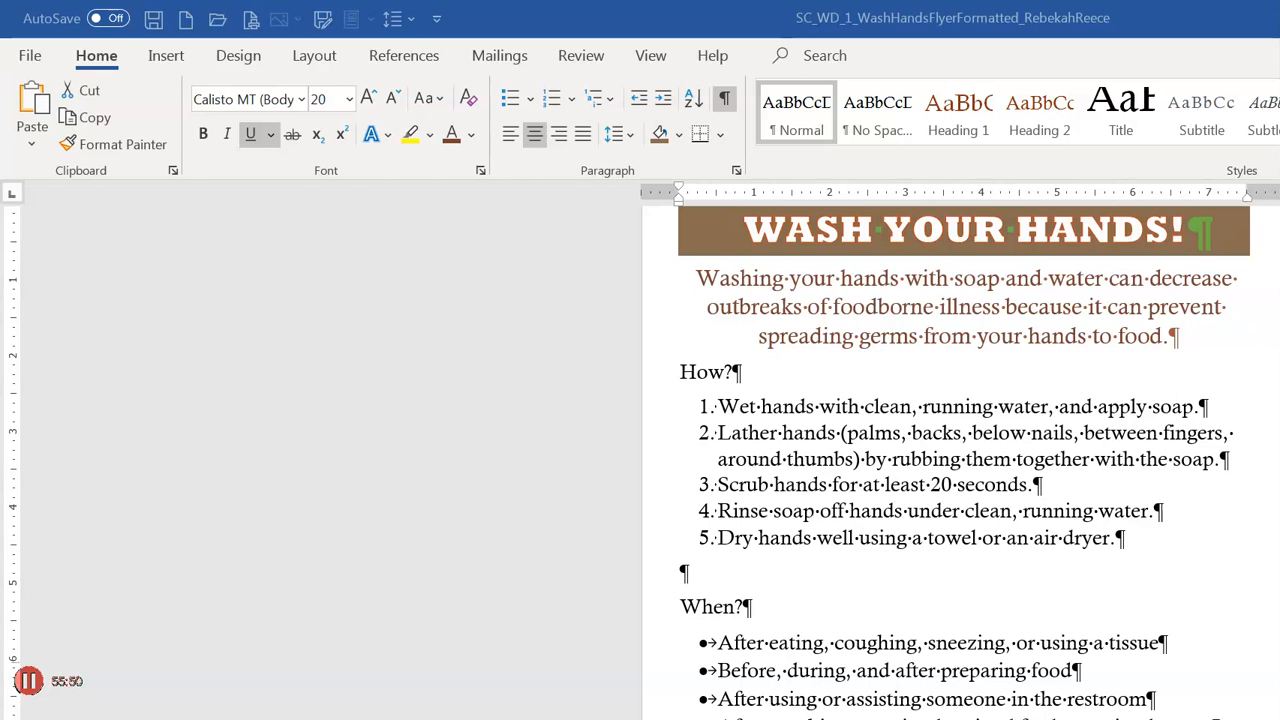
- Italicize the word prevent in the paragraph below the WASH YOUR HANDS! headline
left_click(767, 209)
left_click_drag(767, 209, 814, 212)
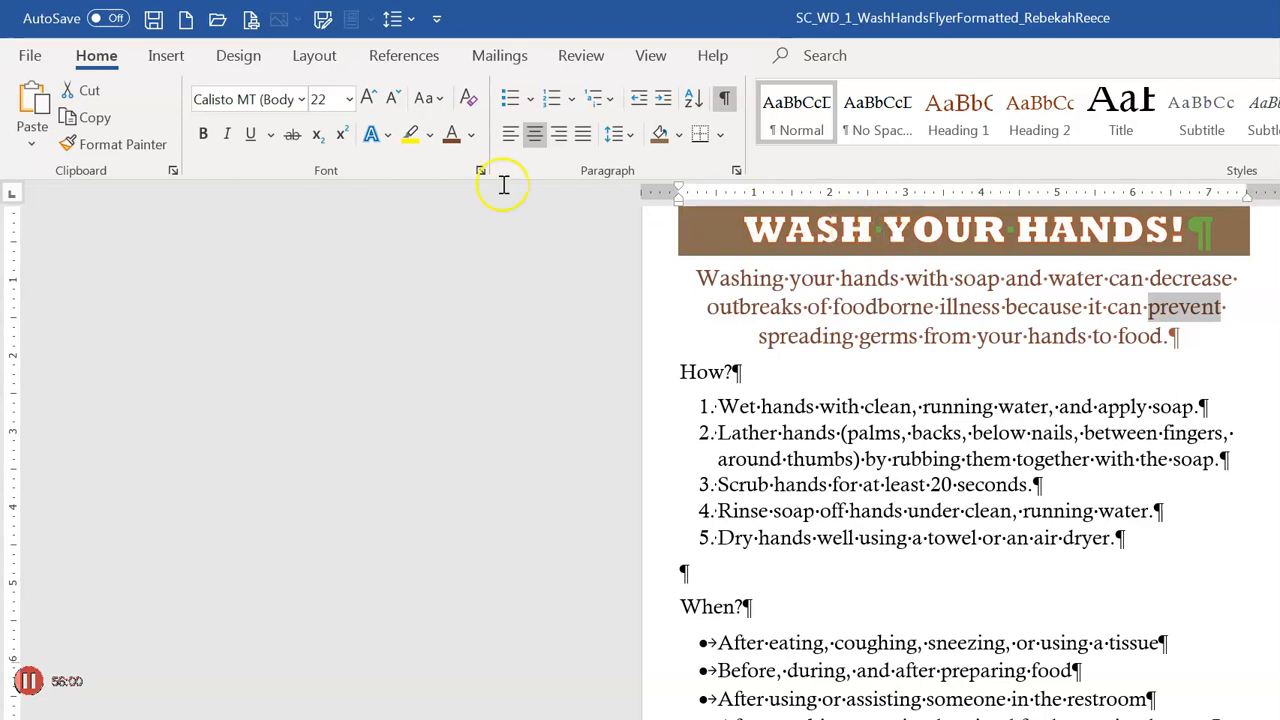
left_click(119, 88)
left_click(171, 174)
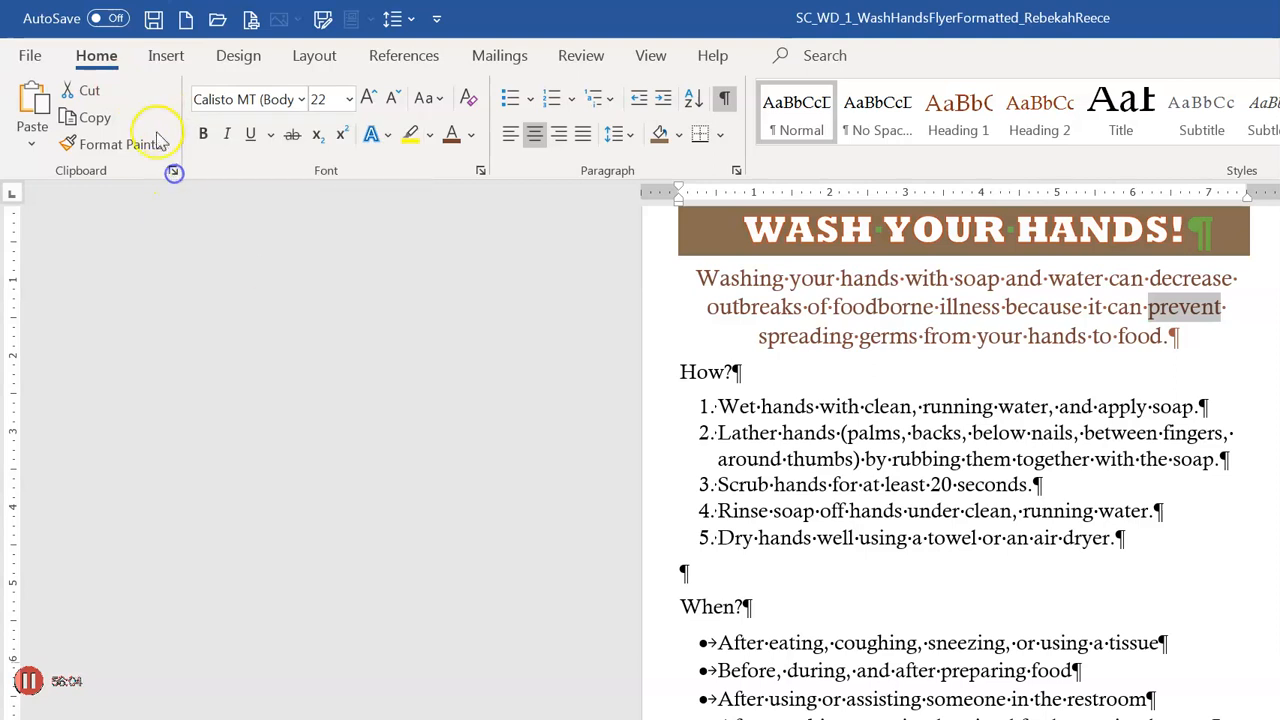
left_click(227, 136)
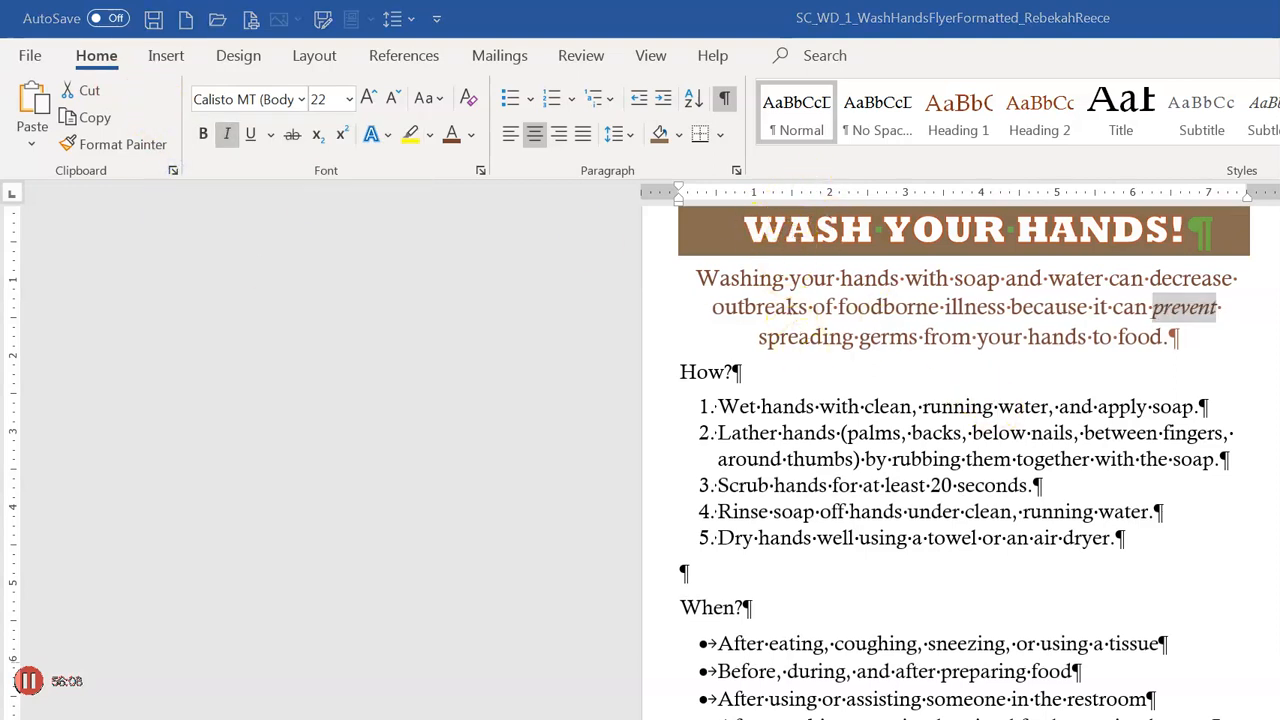
key("Right")
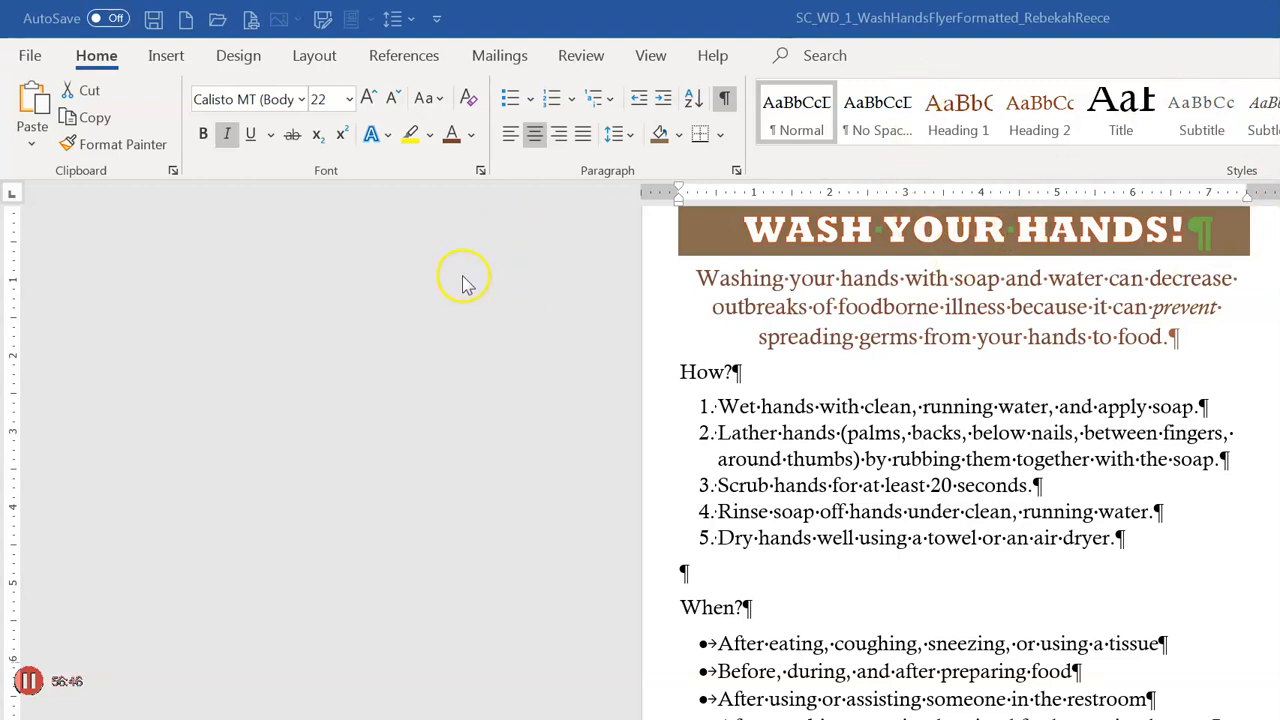
- Select the first and fifth numbered lines together, and undo the italic formatting of the word prevent
left_click_drag(483, 269, 613, 268)
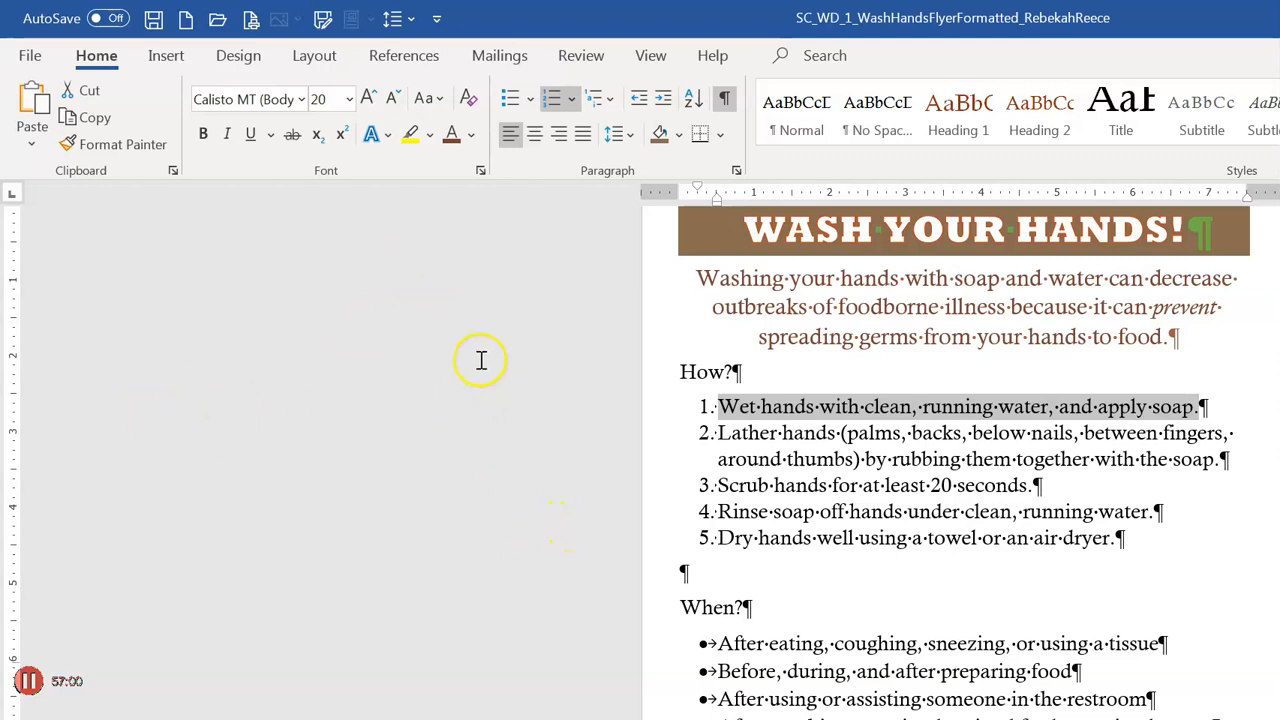
left_click_drag(718, 538, 1115, 538)
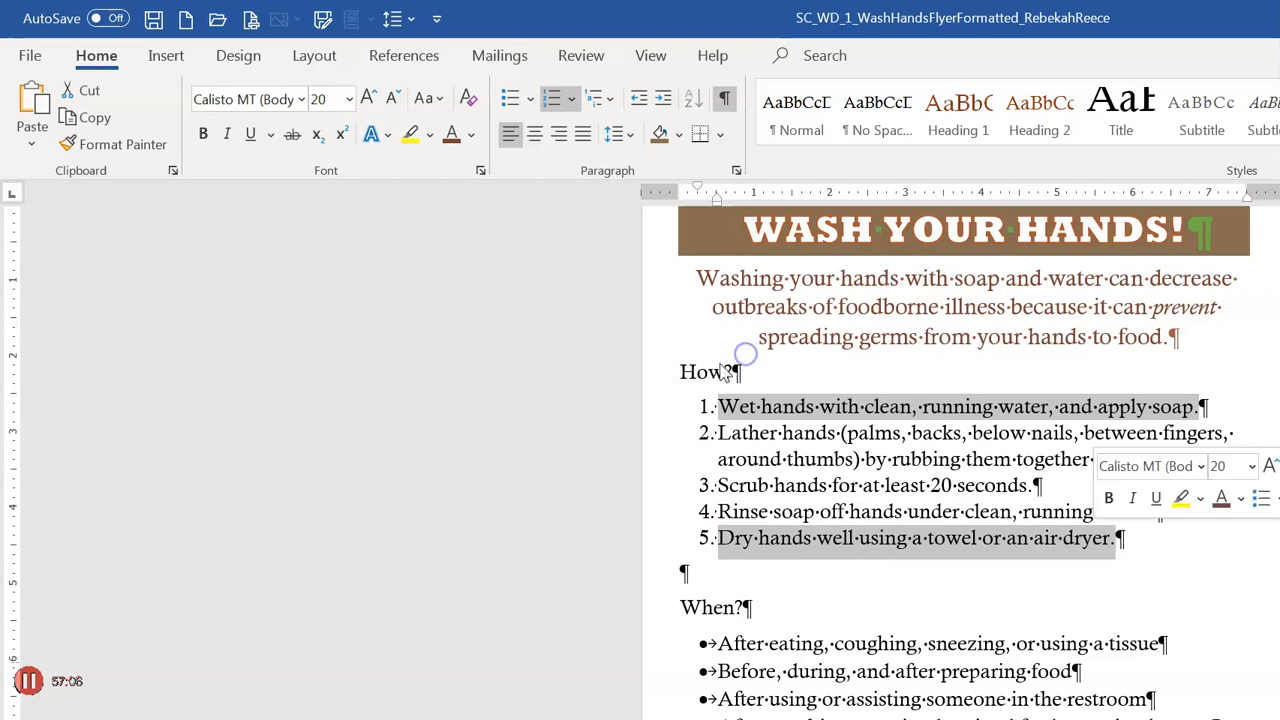
key("ctrl+z")
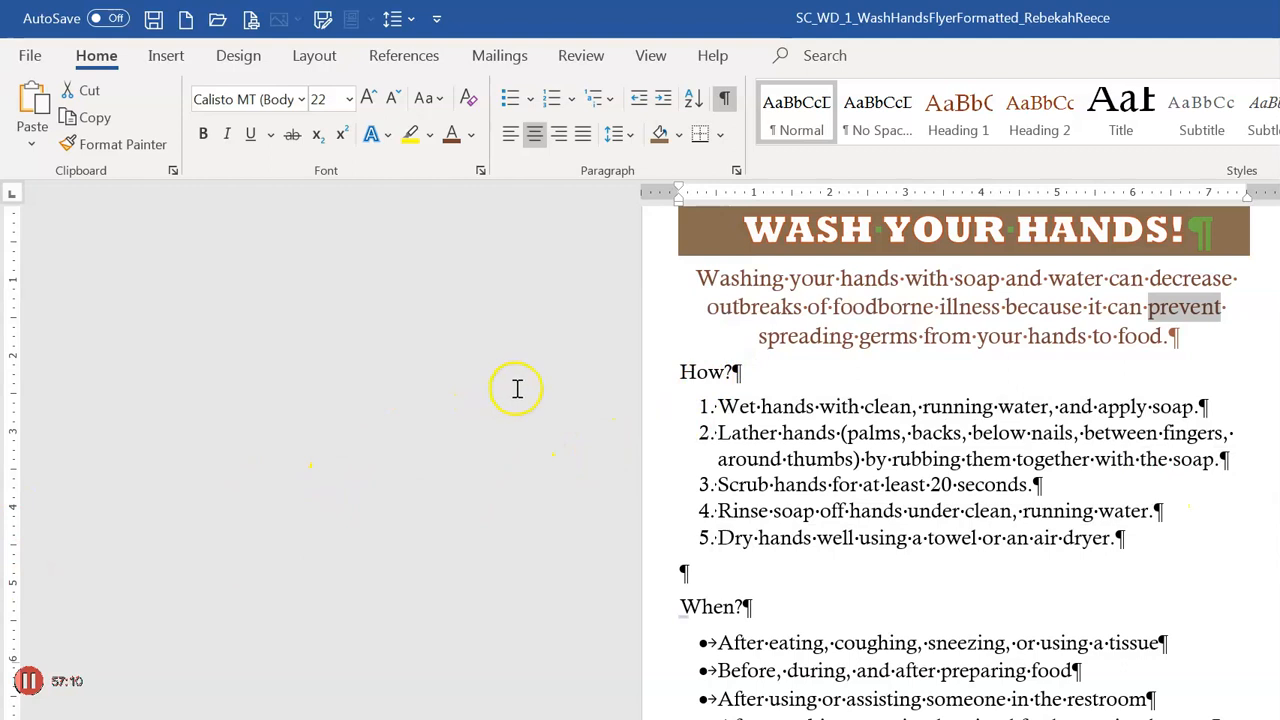
left_click(691, 371)
left_click(538, 377)
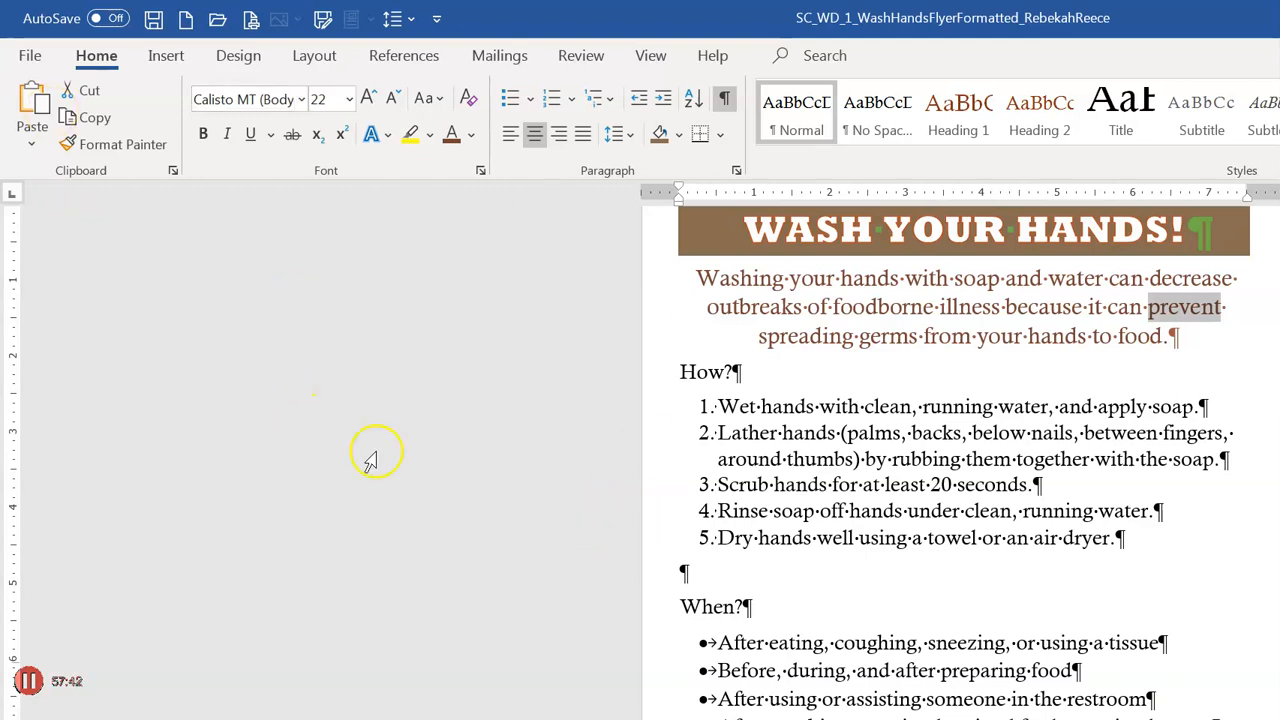
- Select the opening words Wet, Lather, Scrub, Rinse and Dry in the numbered list together and make them bold
key("Return")
key("shift+Right")
key("shift+Right")
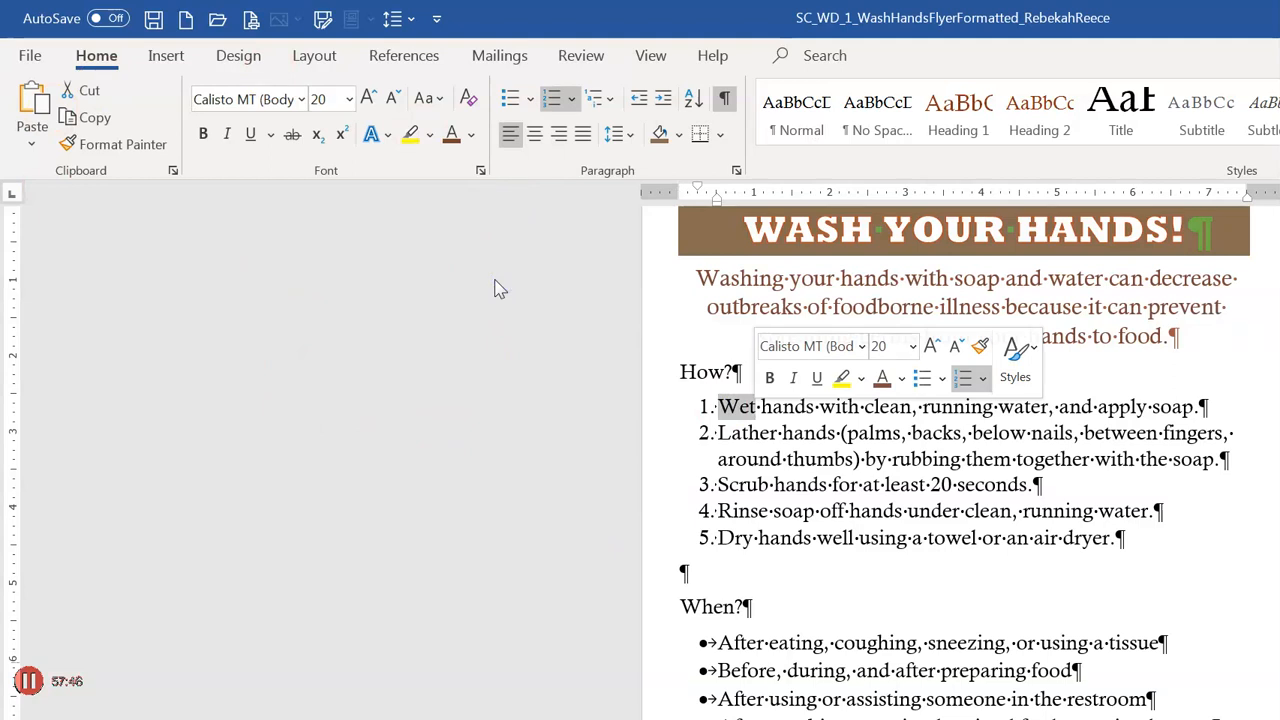
key("Left")
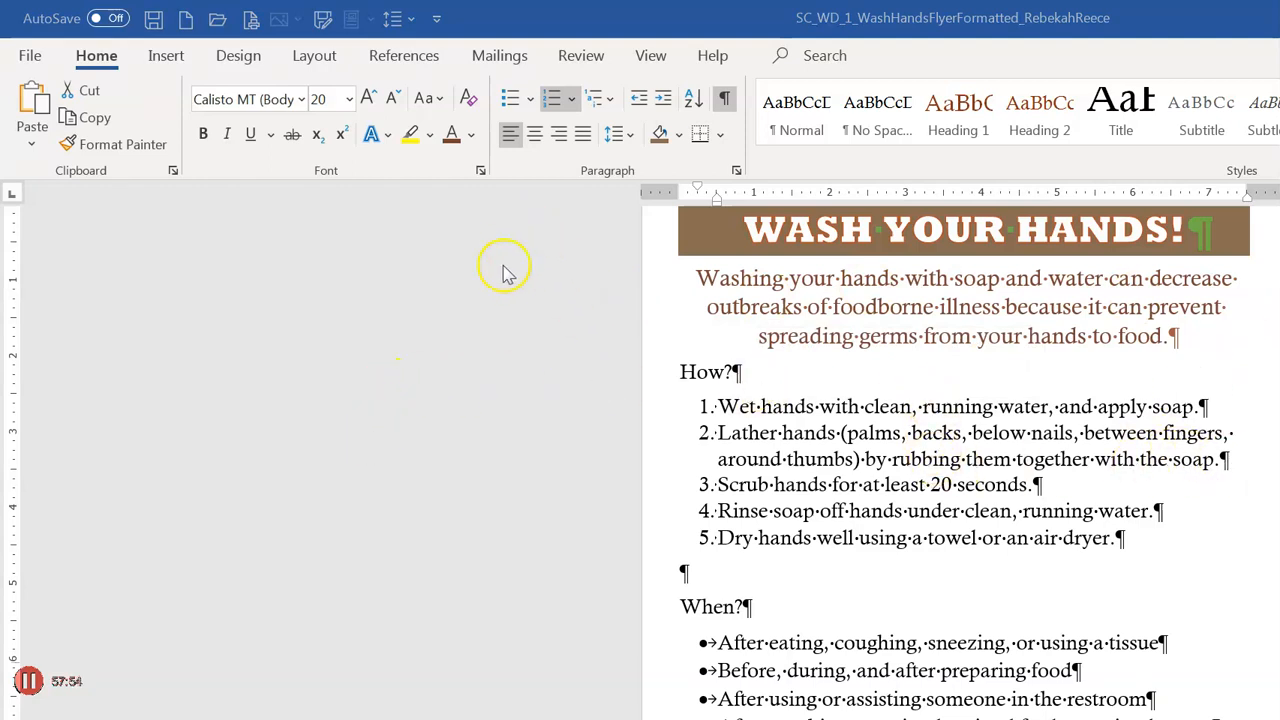
key("shift+Right")
key("shift+Right")
key("shift+Right")
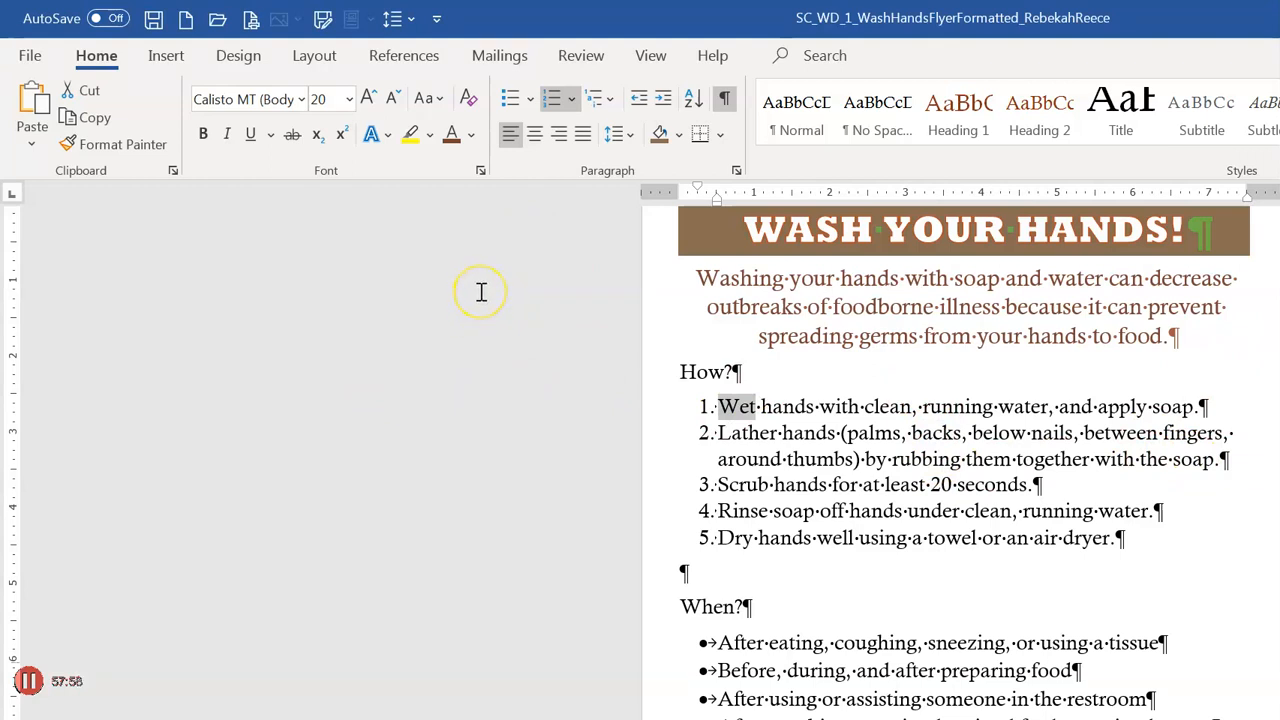
key("shift+Down")
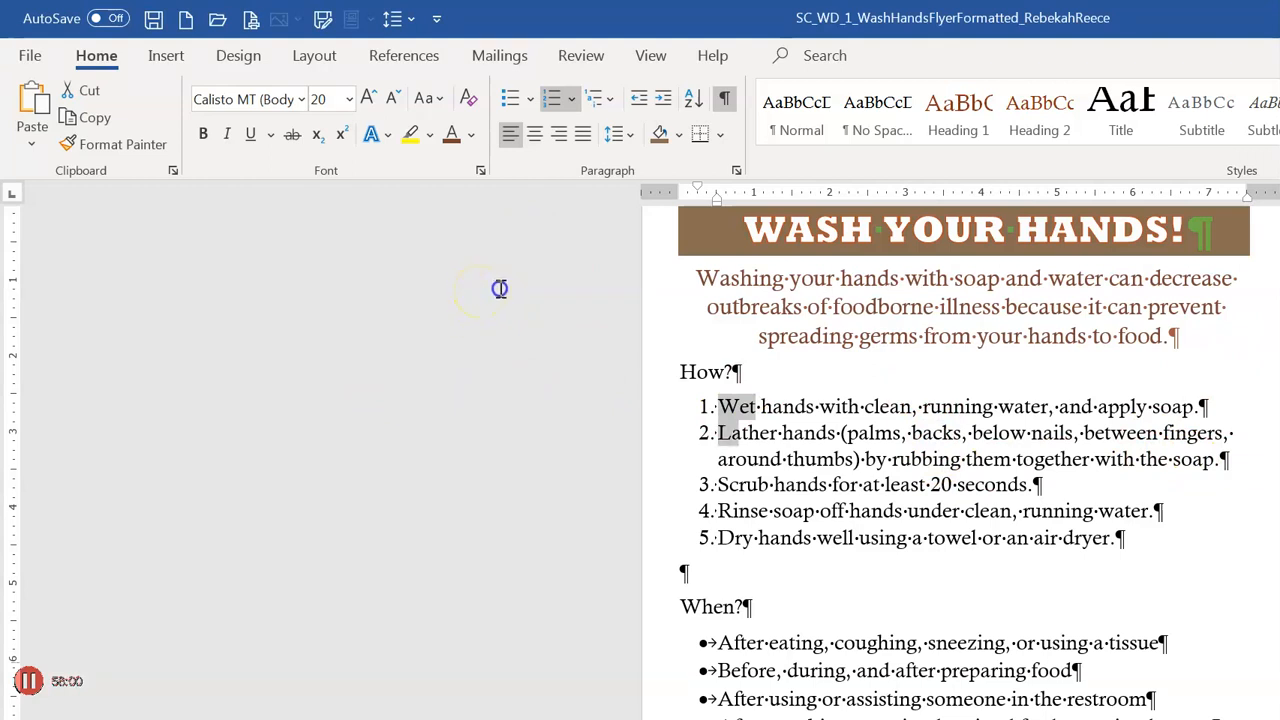
key("shift+Right")
key("shift+Right")
key("shift+Right")
key("shift+Right")
key("shift+Right")
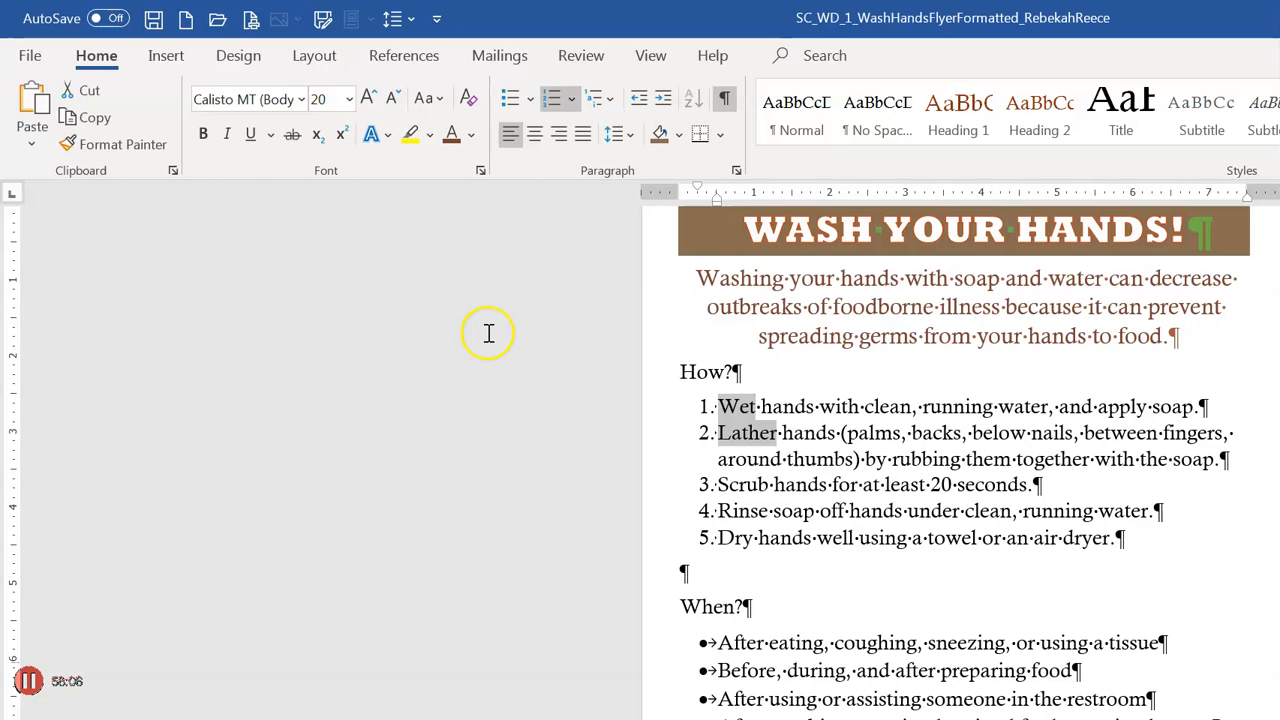
key("shift+Right")
key("shift+Right")
key("shift+Right")
key("shift+Right")
key("shift+Right")
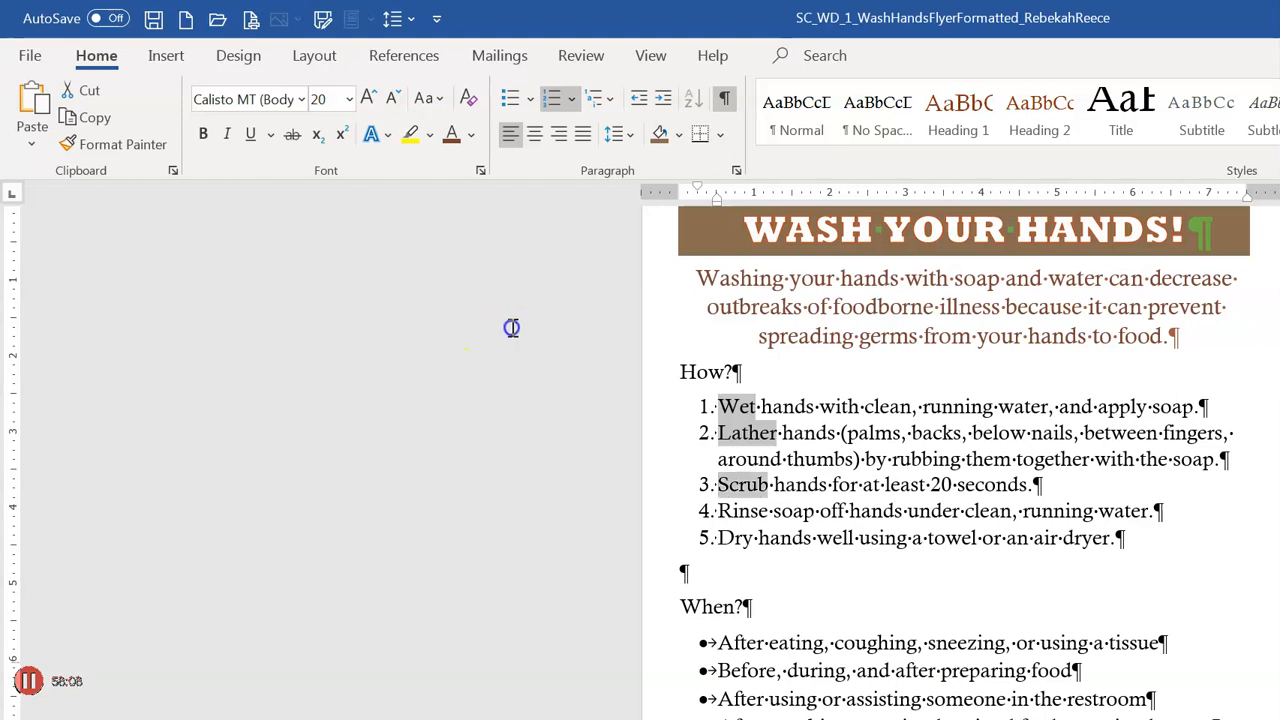
left_click(1243, 397)
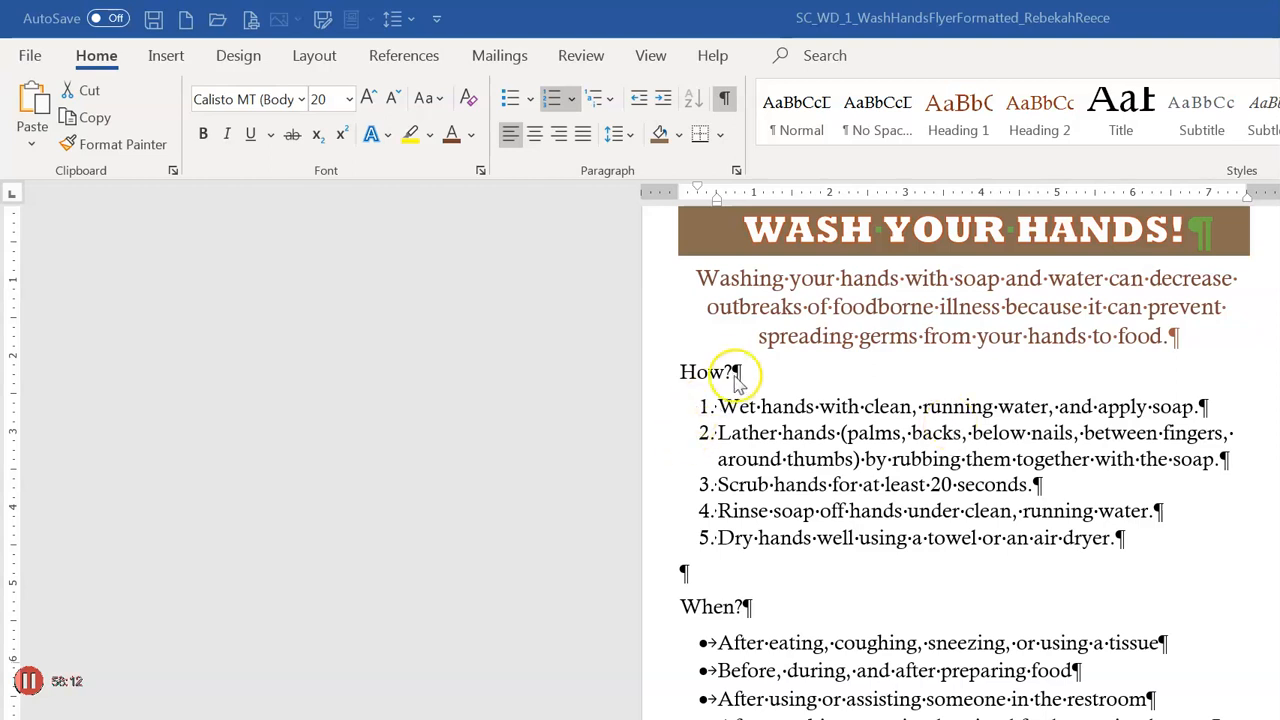
mouse_move(480, 341)
left_mouse_down()
mouse_move(508, 343)
mouse_move(500, 363)
left_mouse_up()
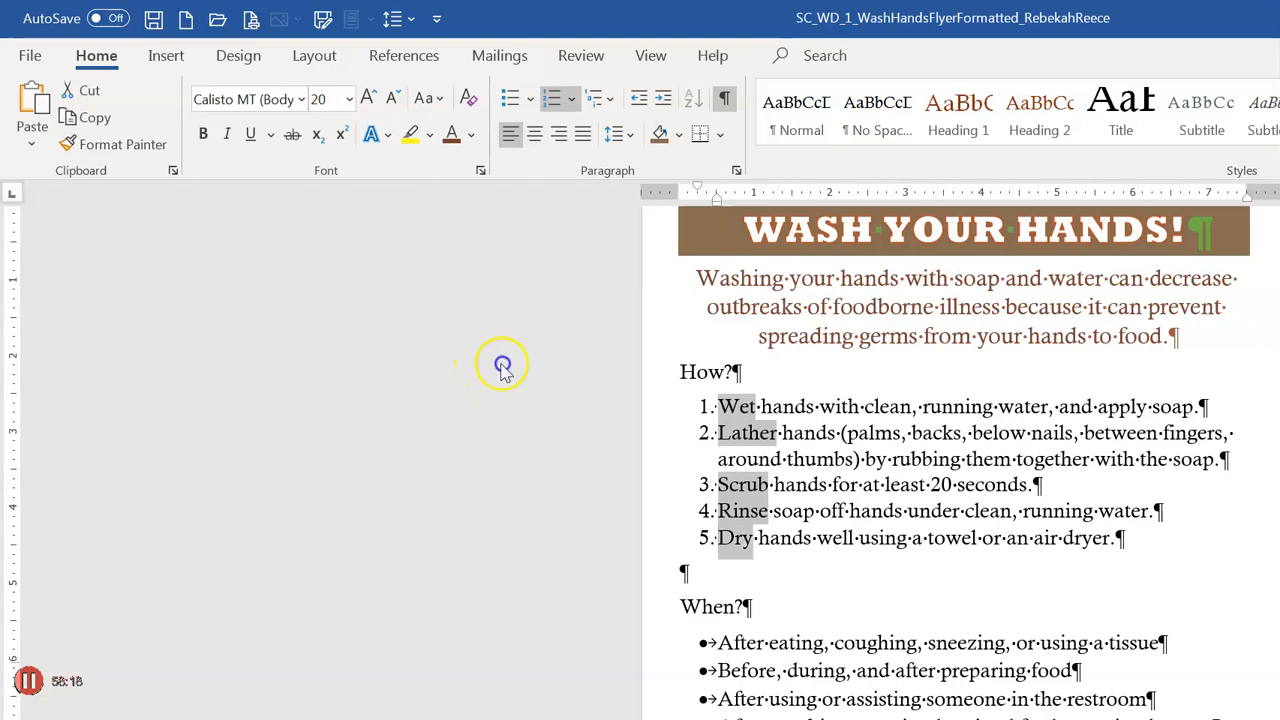
left_click(455, 365)
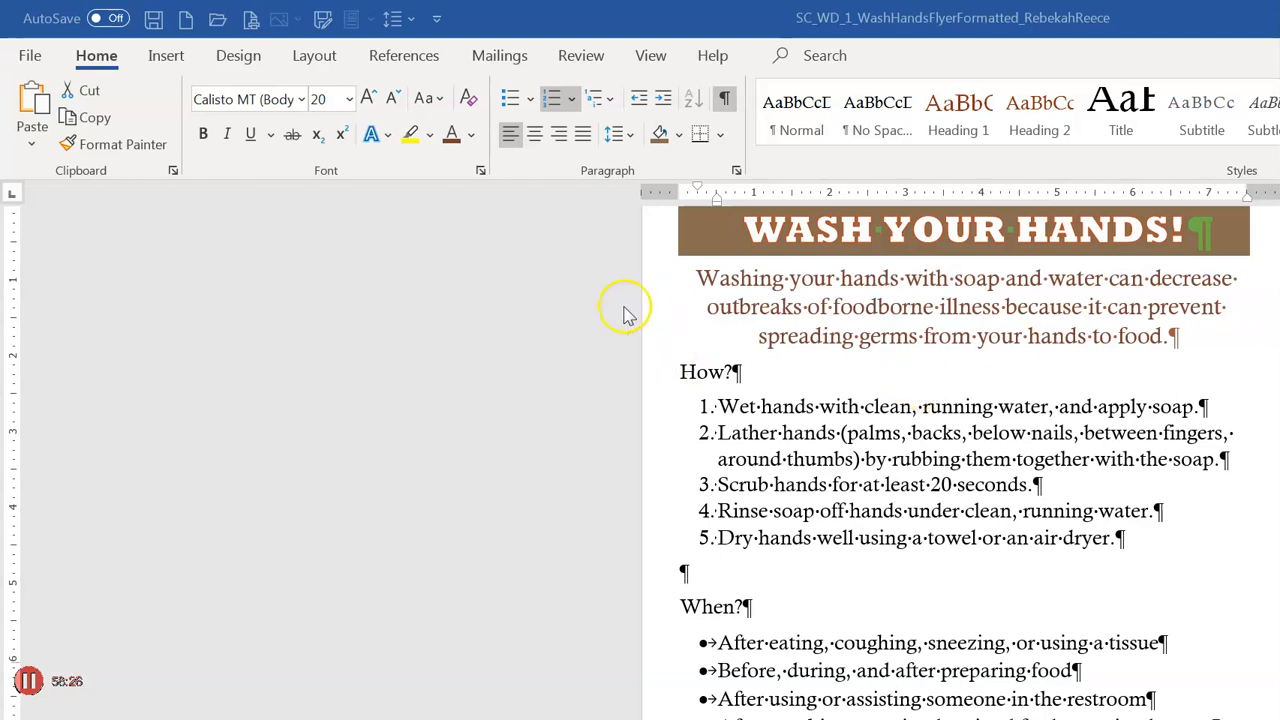
left_click(493, 290)
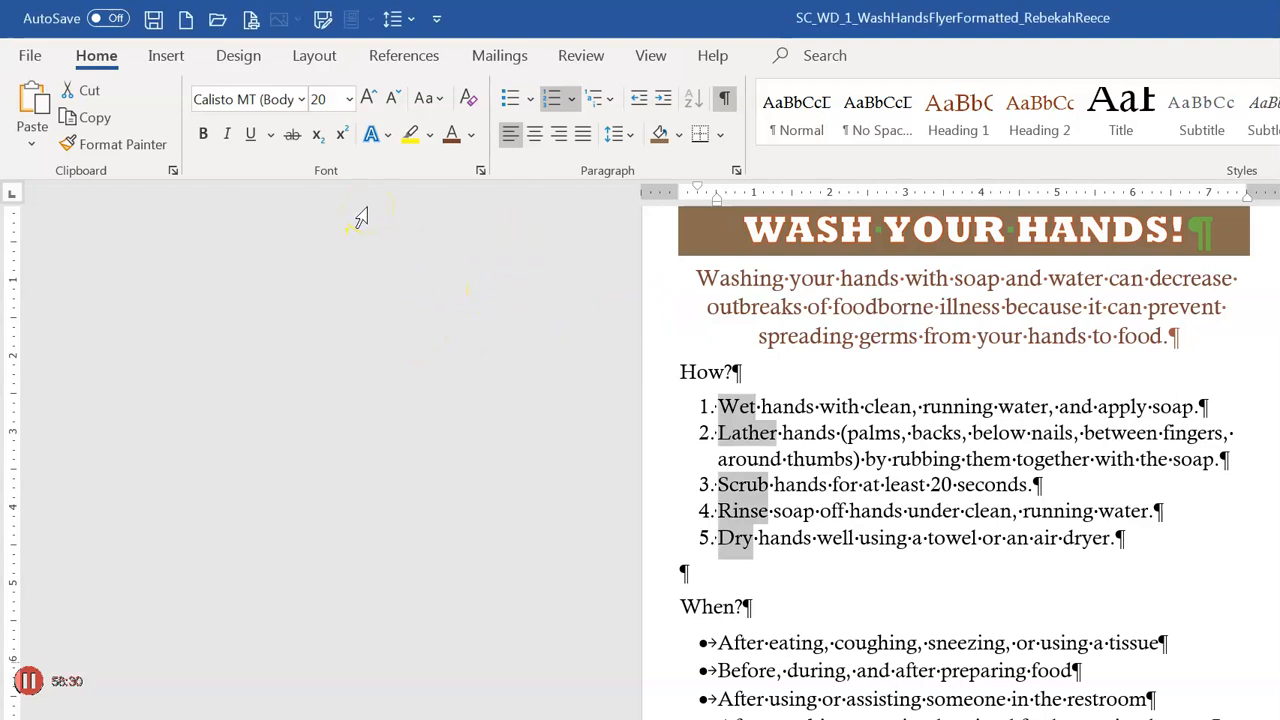
key("ctrl+b")
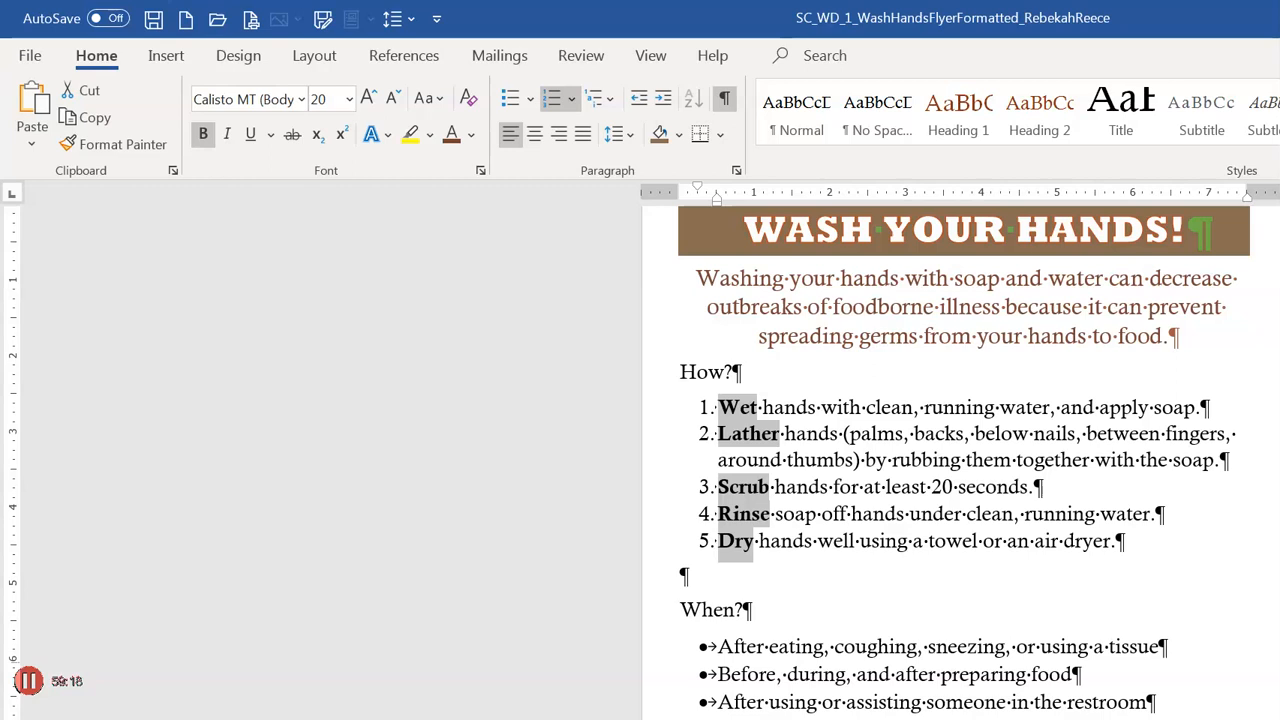
left_click(737, 541)
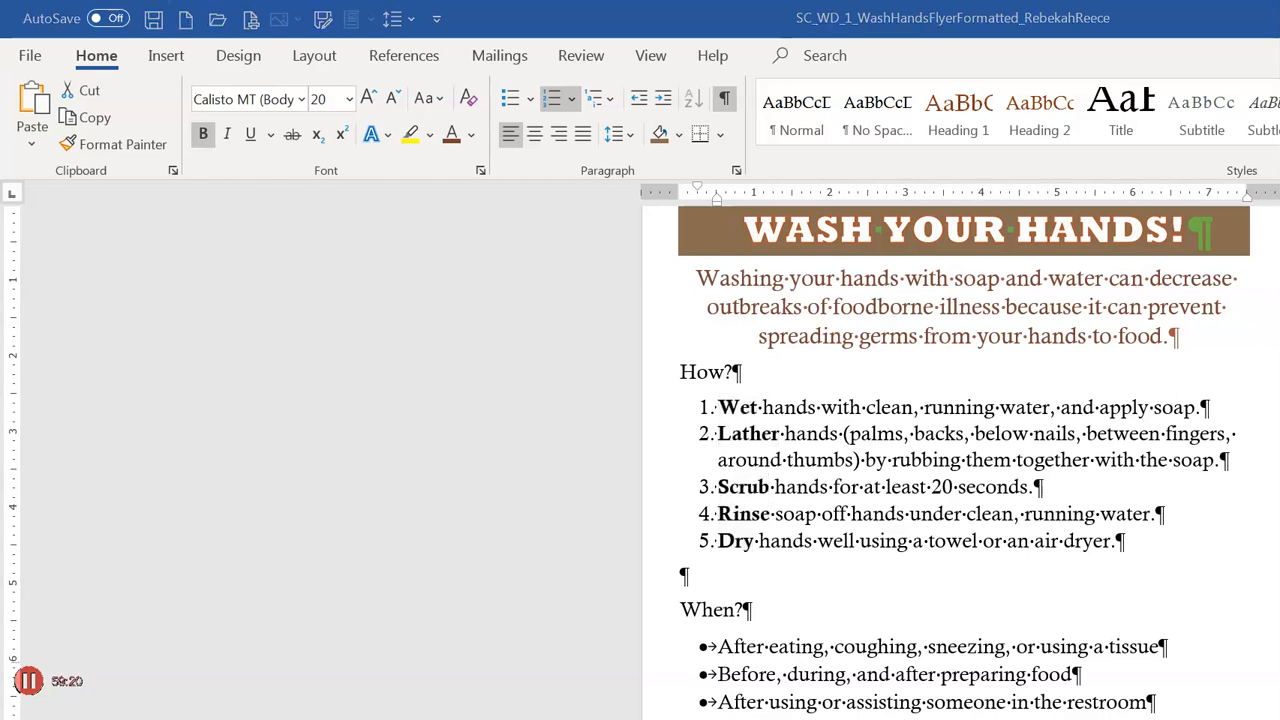